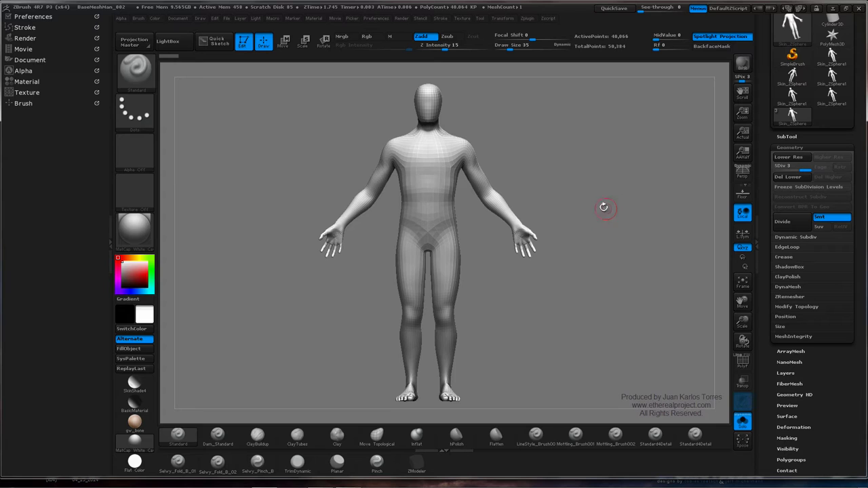
Build up the pectoral muscles across the figure's chest toward the armpits with the ClayTubes brush
right_click_drag(577, 202, 549, 164)
mouse_move(549, 165)
left_mouse_down()
mouse_move(568, 148)
mouse_move(562, 204)
mouse_move(573, 155)
left_mouse_up()
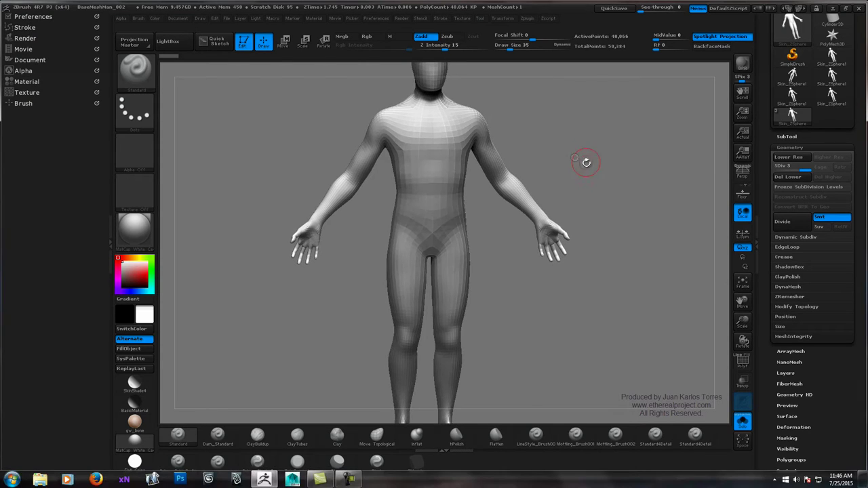
left_click_drag(577, 186, 551, 212)
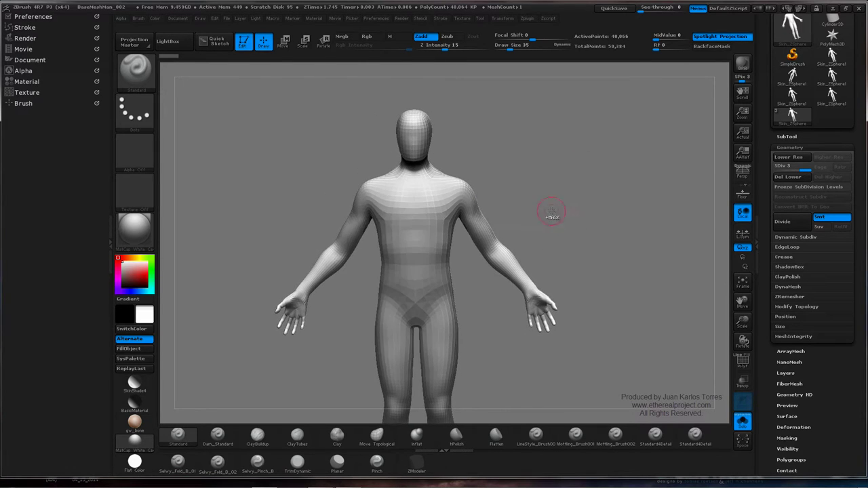
right_click_drag(551, 212, 513, 205, "ctrl")
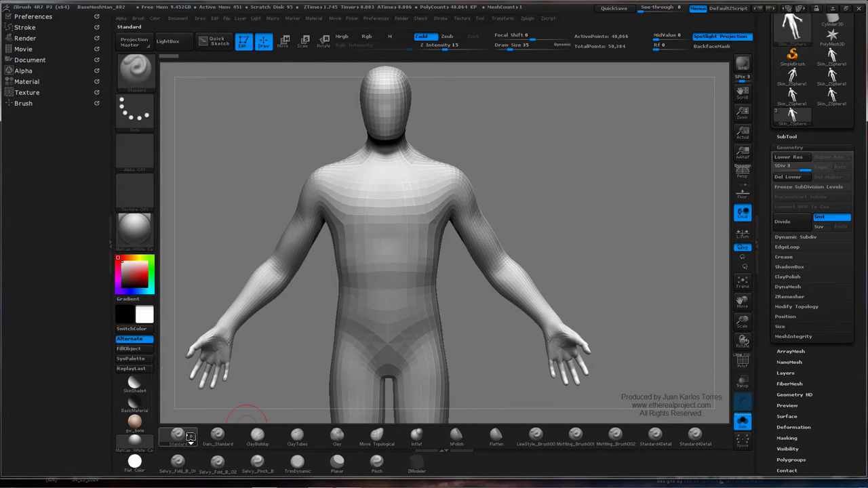
left_click(288, 439)
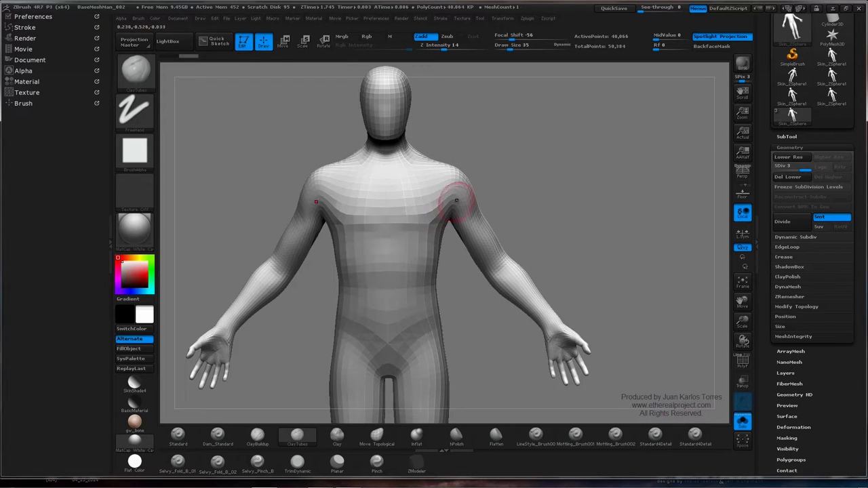
mouse_move(465, 193)
right_mouse_down()
mouse_move(463, 208)
mouse_move(451, 205)
right_mouse_up()
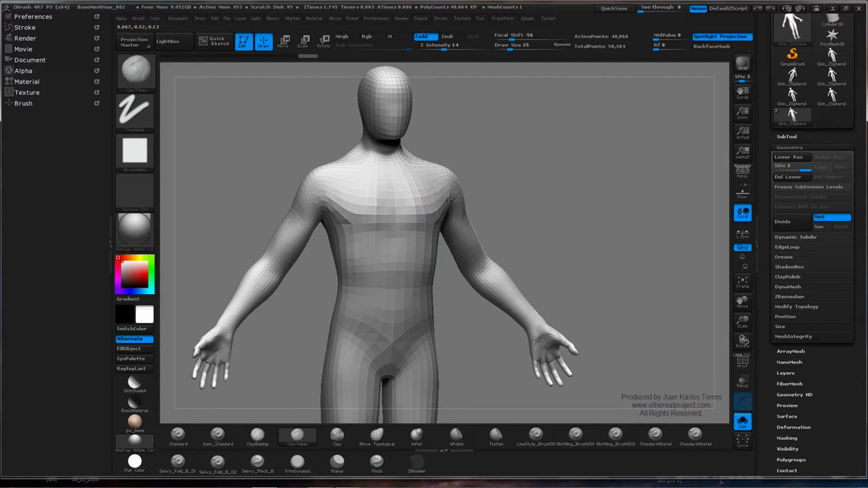
mouse_move(449, 198)
left_mouse_down()
mouse_move(422, 197)
mouse_move(451, 179)
left_mouse_up()
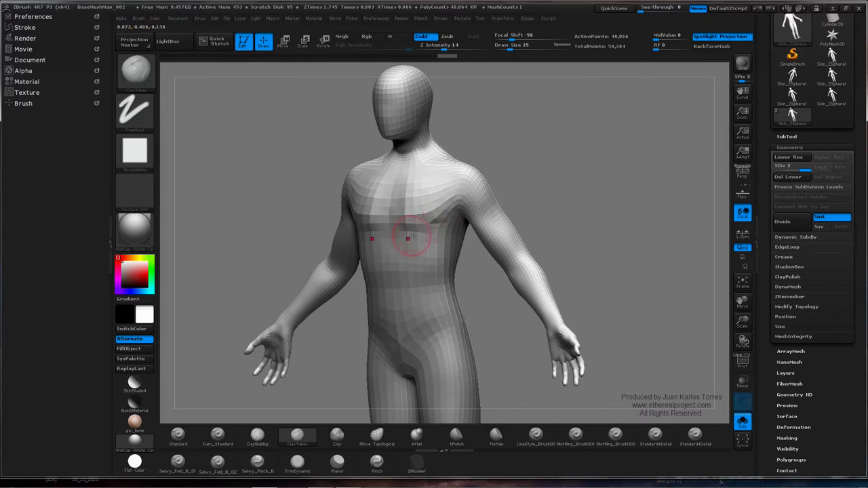
right_click_drag(412, 236, 437, 241)
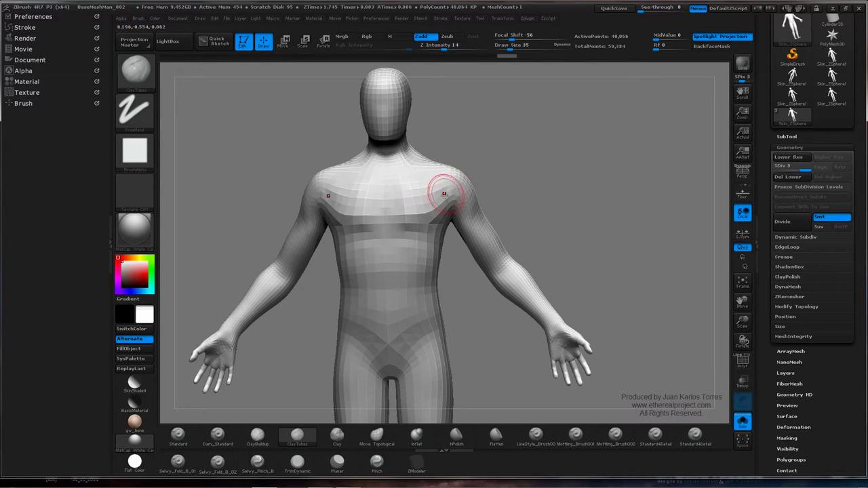
left_click_drag(444, 194, 422, 214)
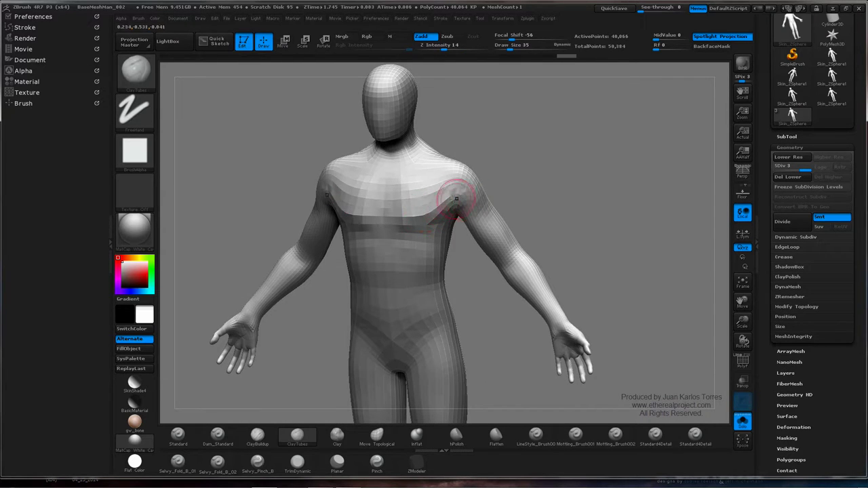
Smooth the outer chest near the shoulders and refine the pectoral shapes
key("shift")
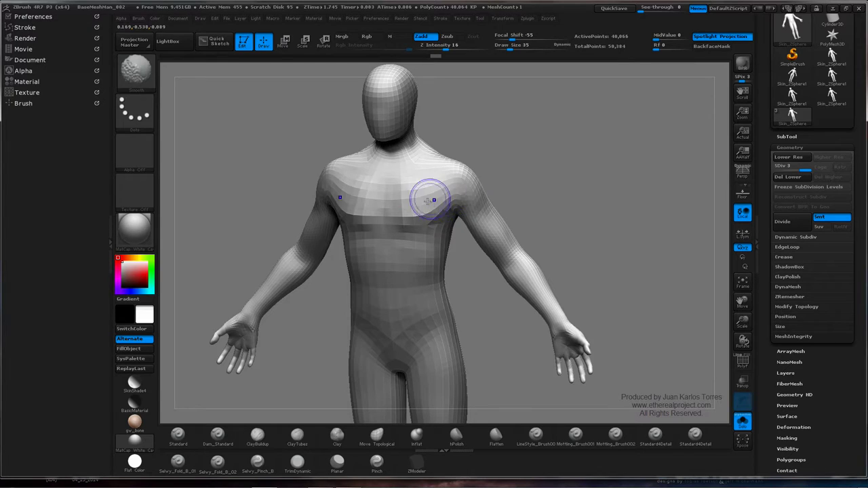
mouse_move(474, 177)
left_mouse_down()
mouse_move(469, 181)
mouse_move(482, 192)
left_mouse_up()
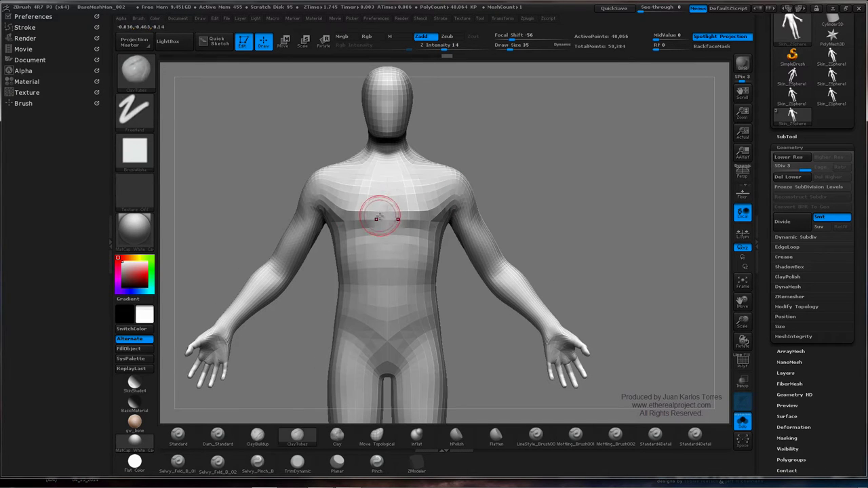
left_click_drag(350, 190, 332, 188)
mouse_move(399, 194)
right_mouse_down()
mouse_move(428, 216)
mouse_move(410, 215)
right_mouse_up()
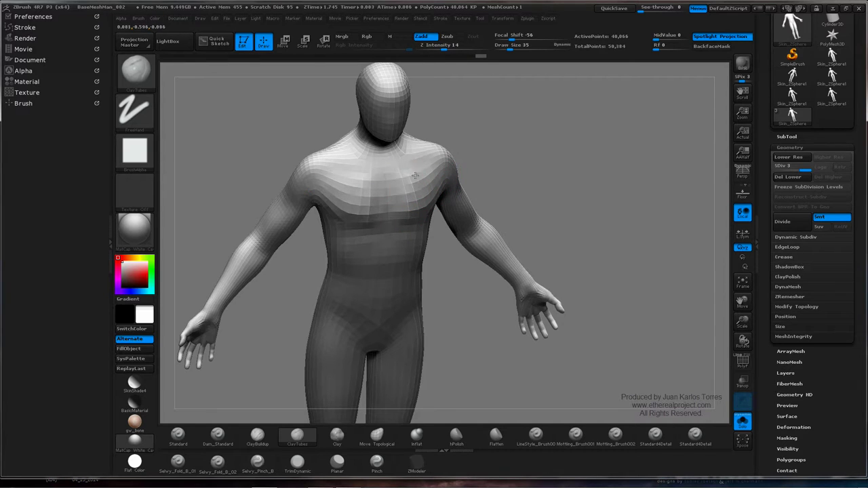
key("shift")
Set the ClayTubes draw size to 32 and build up the collarbones from the neck base toward the shoulders
right_click_drag(405, 160, 429, 167, "ctrl")
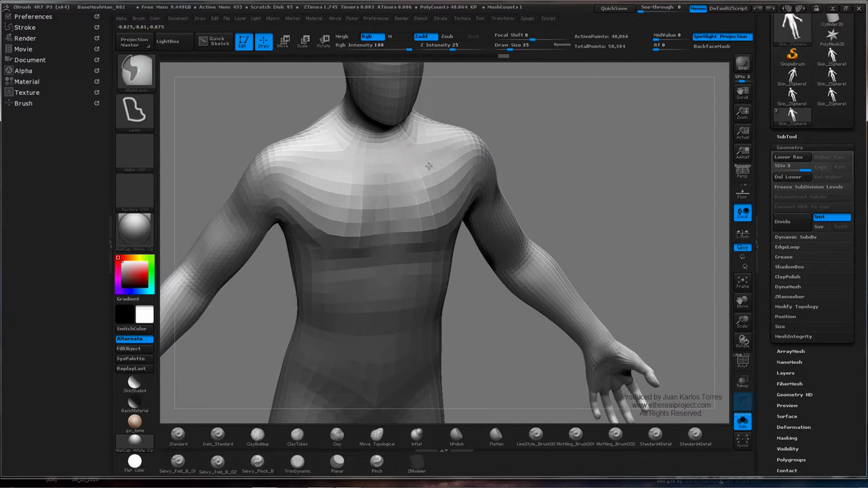
mouse_move(429, 154)
left_mouse_down()
mouse_move(398, 200)
mouse_move(403, 194)
left_mouse_up()
key("space")
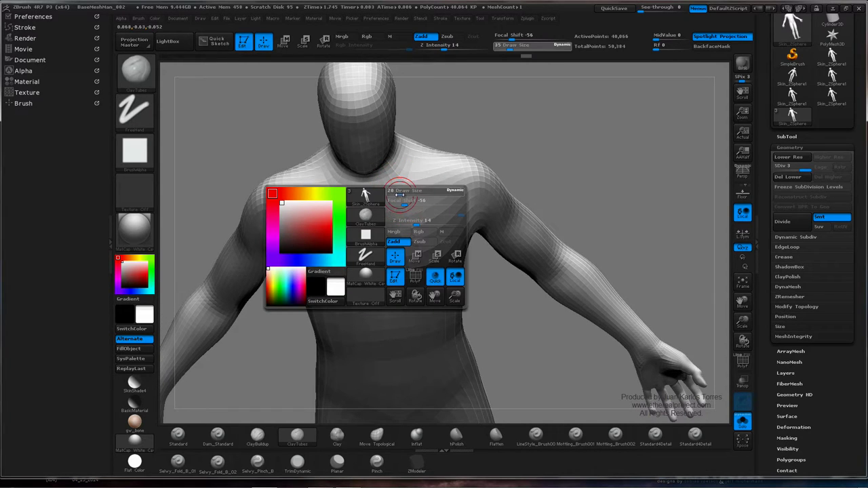
left_click(451, 194, "shift")
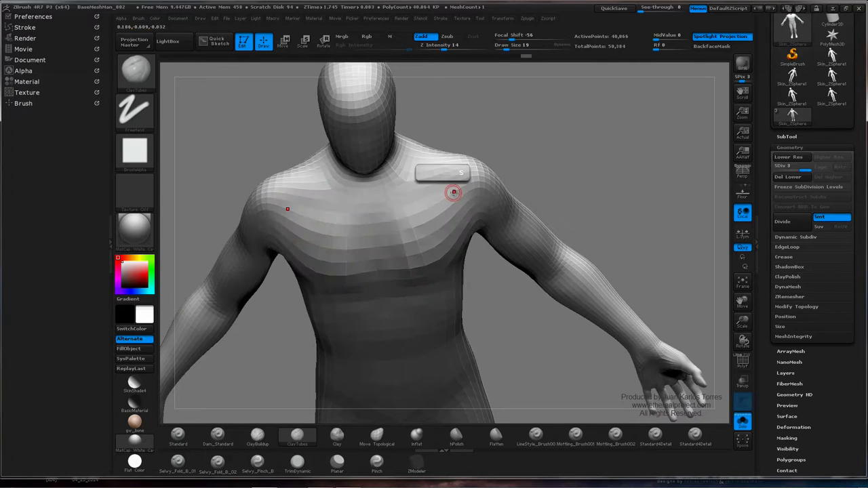
key("space")
left_click_drag(400, 200, 396, 203)
key("space")
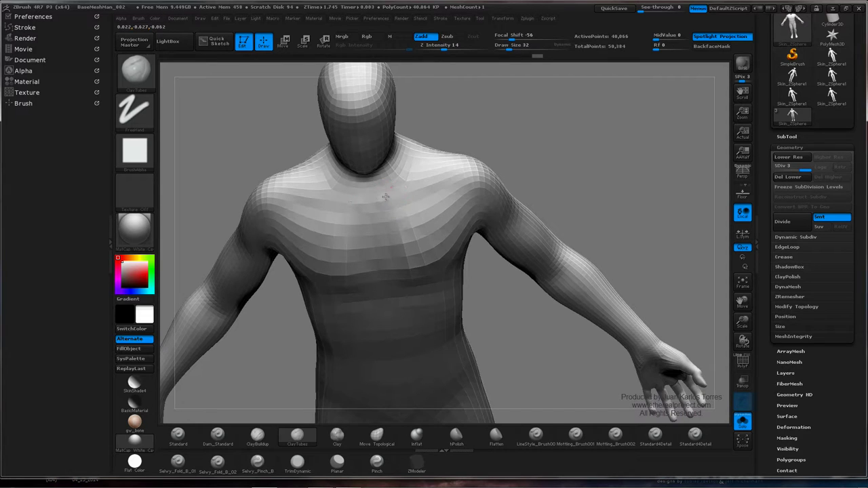
right_click_drag(443, 170, 448, 178)
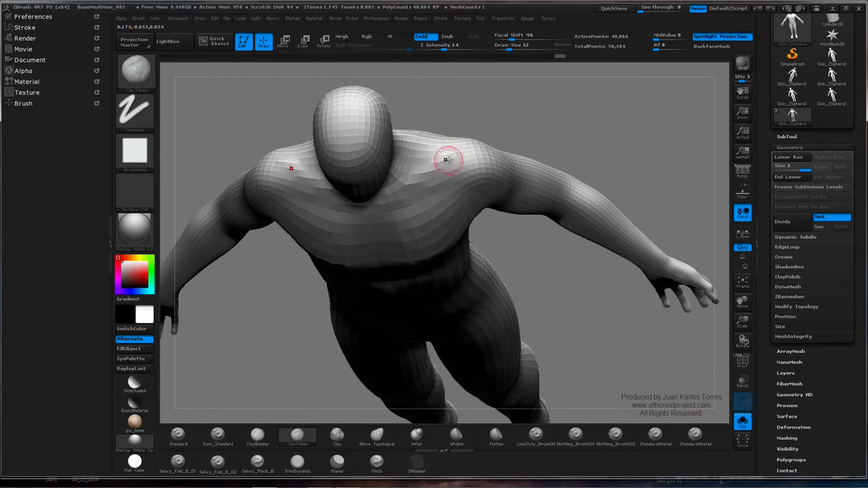
right_click_drag(416, 186, 414, 174)
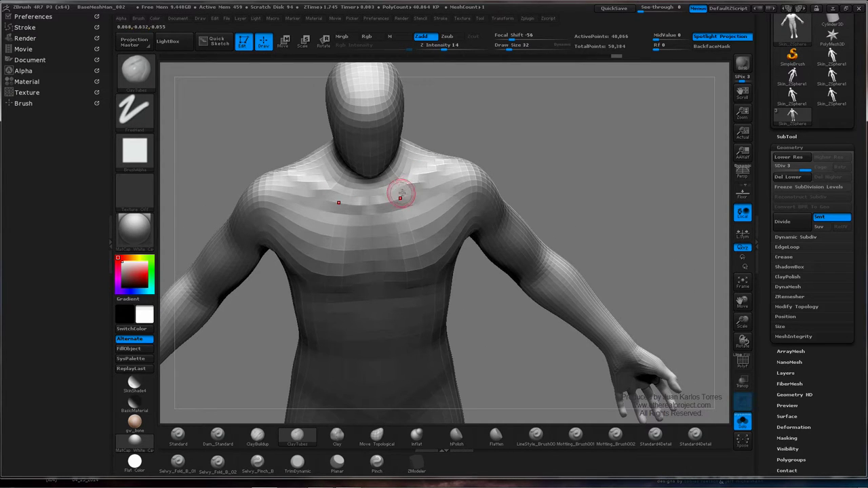
Reinforce the collarbone ridges and smooth their transition into the shoulders and upper chest
mouse_move(488, 177)
left_mouse_down()
mouse_move(513, 134)
mouse_move(536, 167)
mouse_move(520, 176)
mouse_move(513, 210)
mouse_move(378, 170)
left_mouse_up()
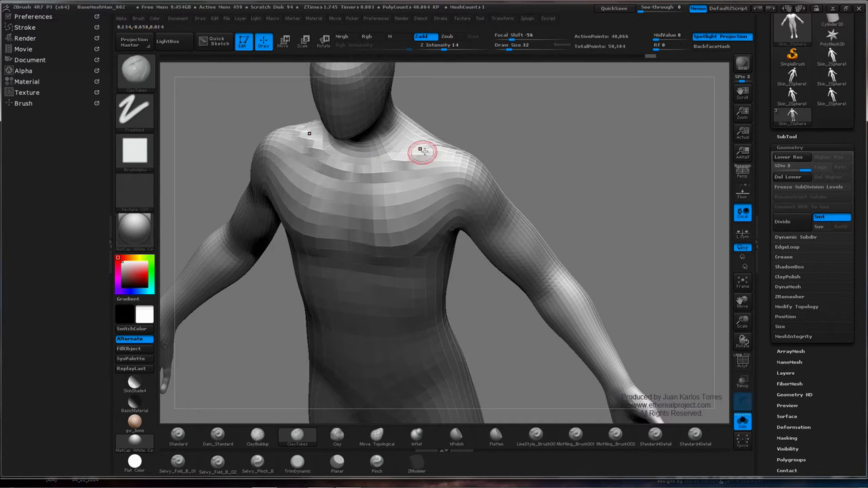
left_click_drag(494, 140, 455, 188)
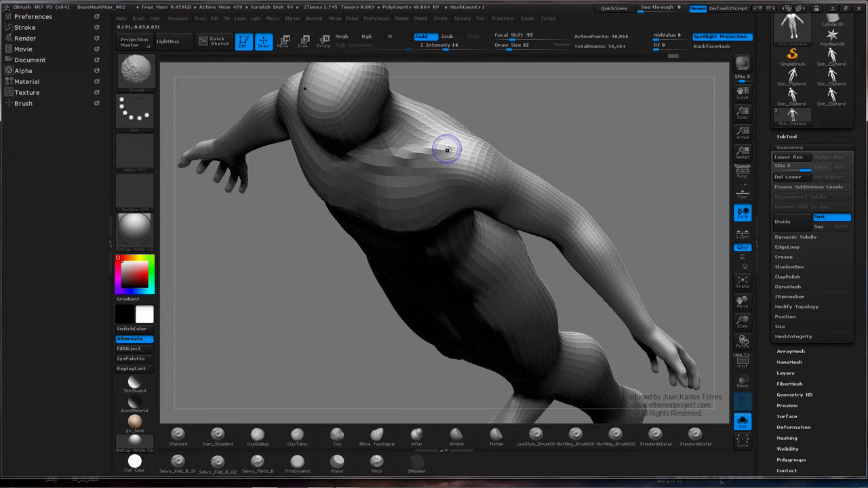
left_click_drag(447, 149, 384, 158, "shift")
mouse_move(453, 119)
left_mouse_down()
mouse_move(470, 118)
mouse_move(505, 167)
mouse_move(536, 183)
mouse_move(400, 221)
left_mouse_up()
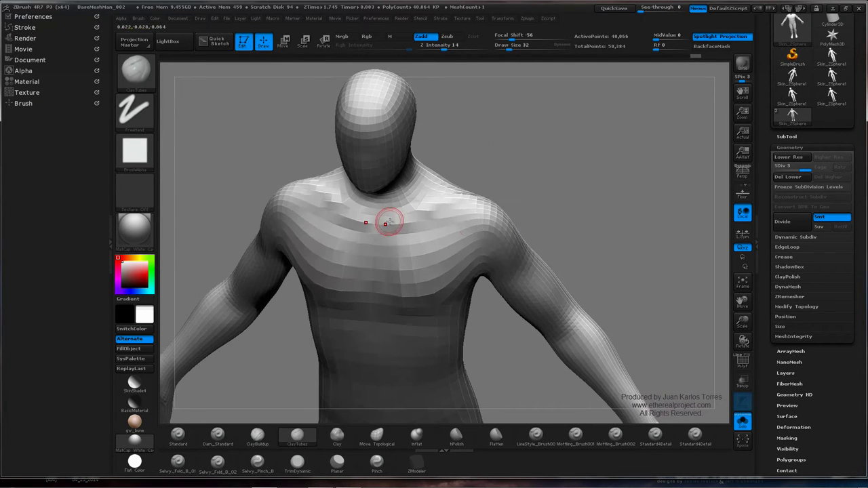
Sculpt the side neck muscles from behind the jaw down to the inner ends of the collarbones
mouse_move(501, 190)
left_mouse_down()
mouse_move(474, 194)
mouse_move(494, 172)
mouse_move(554, 143)
mouse_move(525, 176)
mouse_move(552, 182)
mouse_move(527, 195)
left_mouse_up()
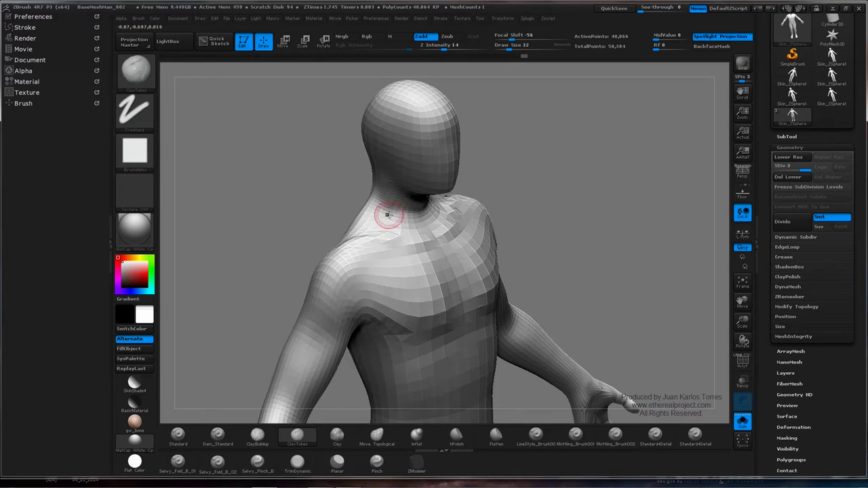
right_click_drag(408, 207, 444, 168)
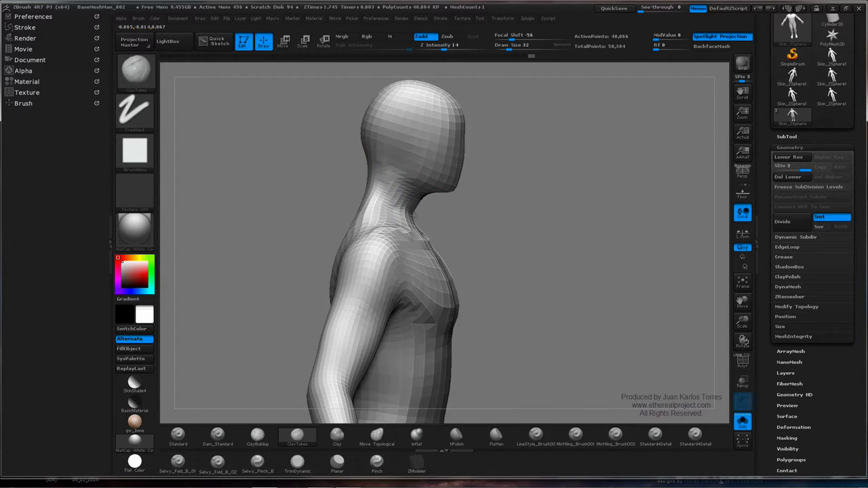
left_click_drag(404, 216, 382, 187)
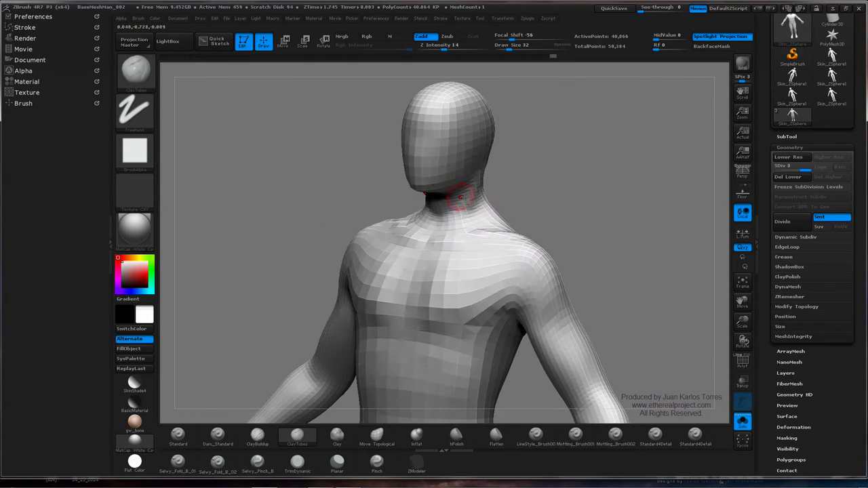
left_click_drag(476, 183, 471, 167)
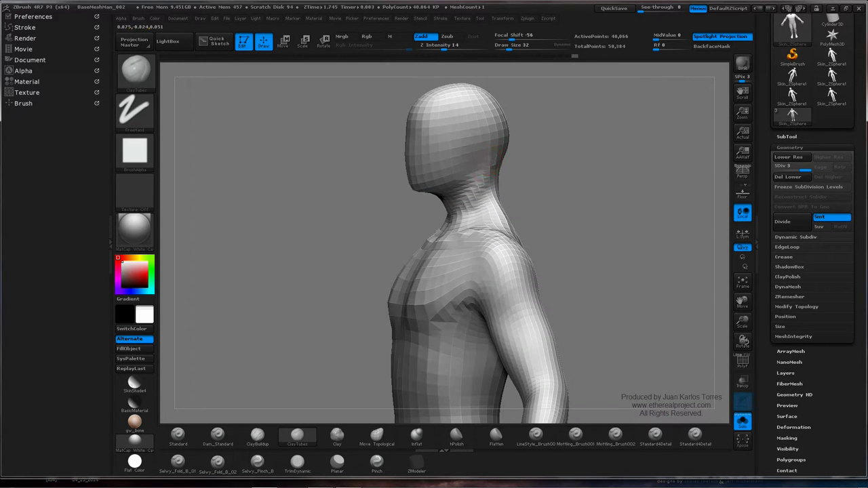
left_click_drag(480, 170, 417, 177)
right_click_drag(406, 204, 435, 185)
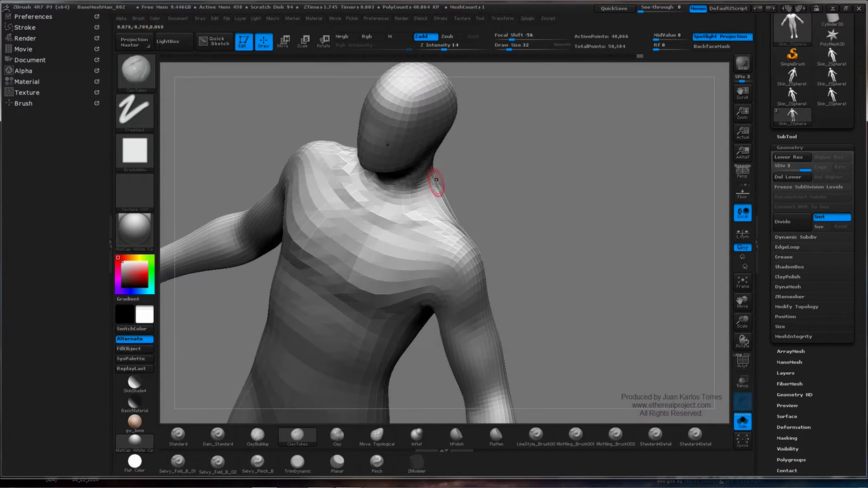
mouse_move(403, 201)
left_mouse_down()
mouse_move(387, 205)
mouse_move(405, 202)
left_mouse_up()
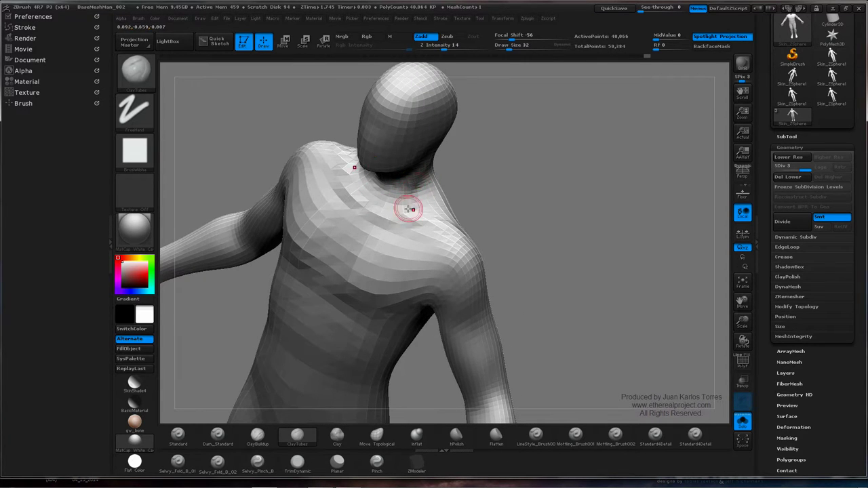
Smooth the clay strokes on the side of the neck and around its base
right_click_drag(410, 208, 411, 146)
left_click_drag(420, 165, 399, 189, "shift")
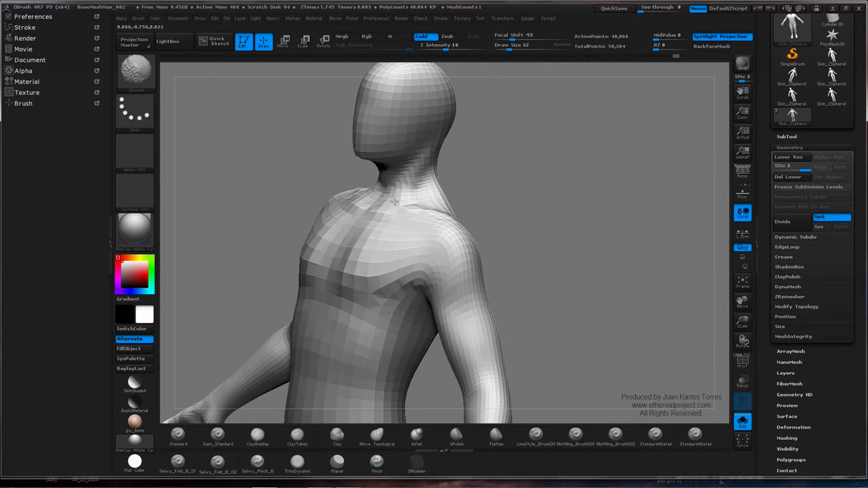
right_click_drag(447, 178, 407, 144)
left_click_drag(551, 153, 536, 155, "shift")
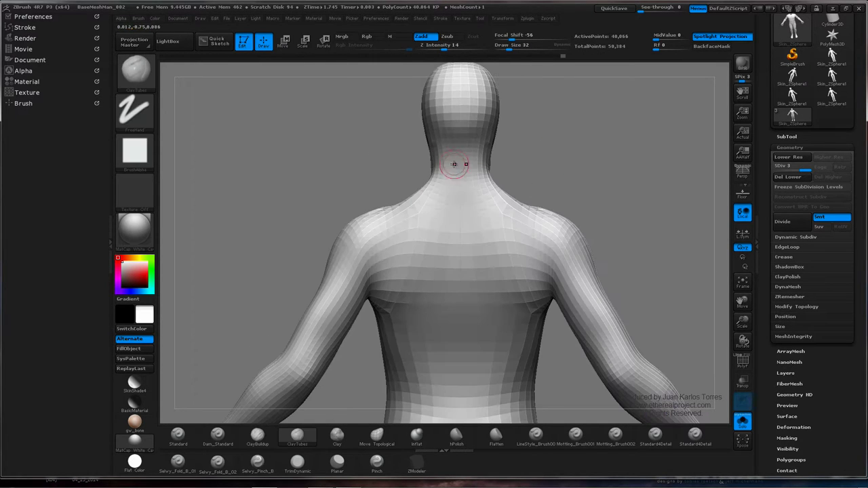
Set the draw size to 37, then build up and smooth the trapezius from the back of the neck to the shoulders
right_click_drag(447, 175, 436, 171)
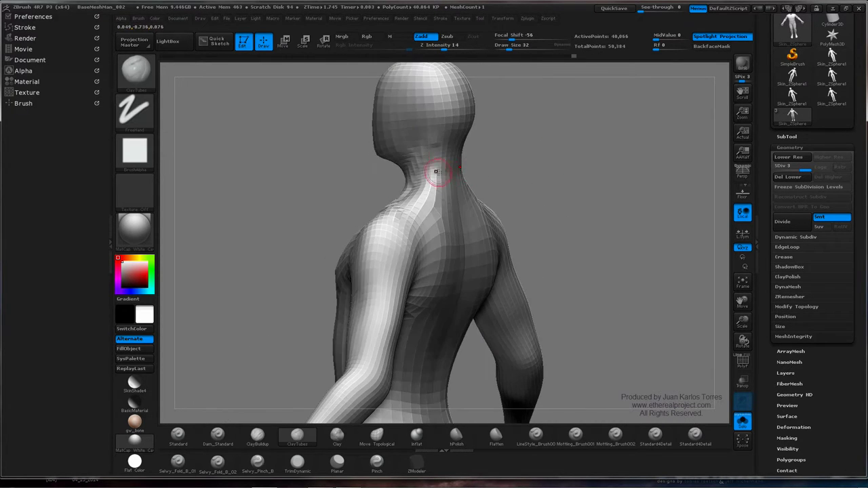
key("space")
left_click_drag(436, 185, 438, 184)
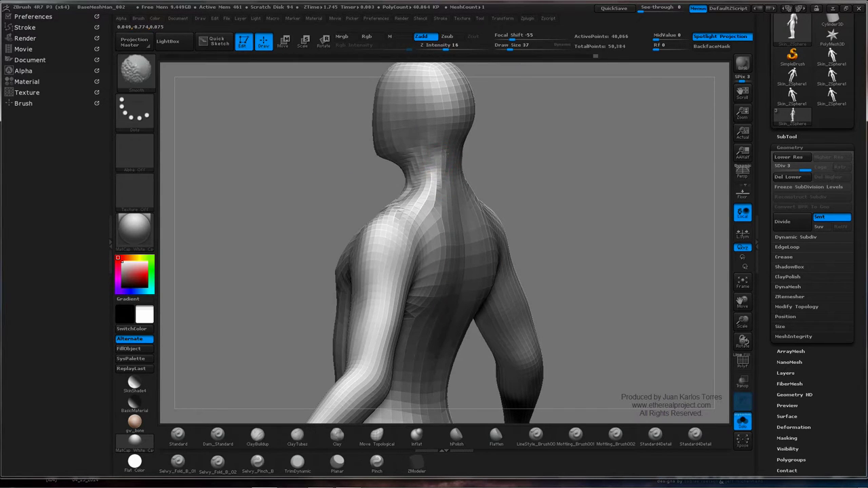
mouse_move(422, 184)
right_mouse_down("shift")
mouse_move(412, 180)
mouse_move(453, 156)
right_mouse_up("shift")
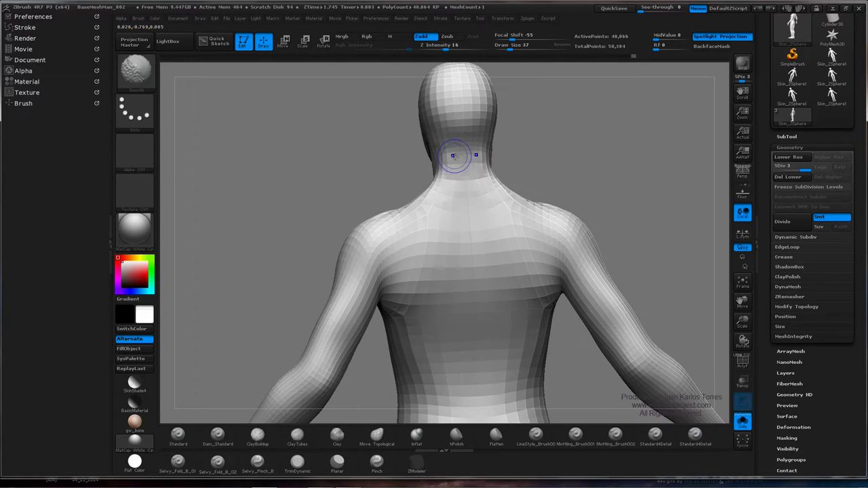
right_click_drag(434, 204, 449, 167)
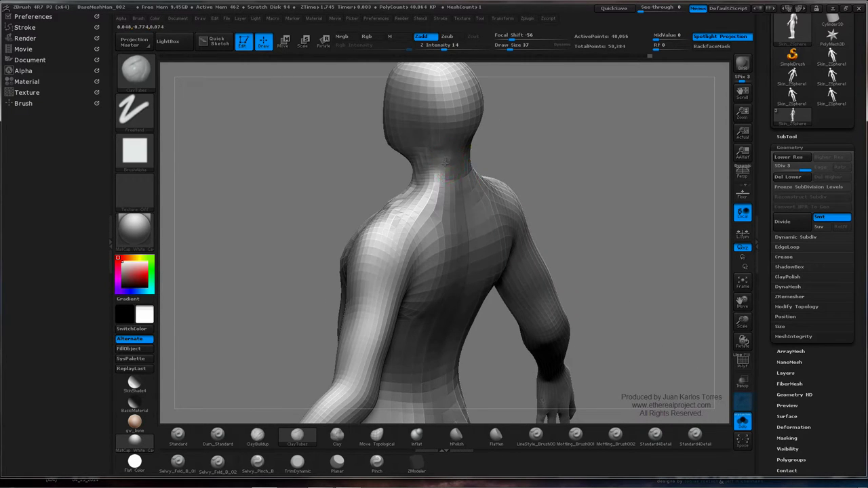
key("shift")
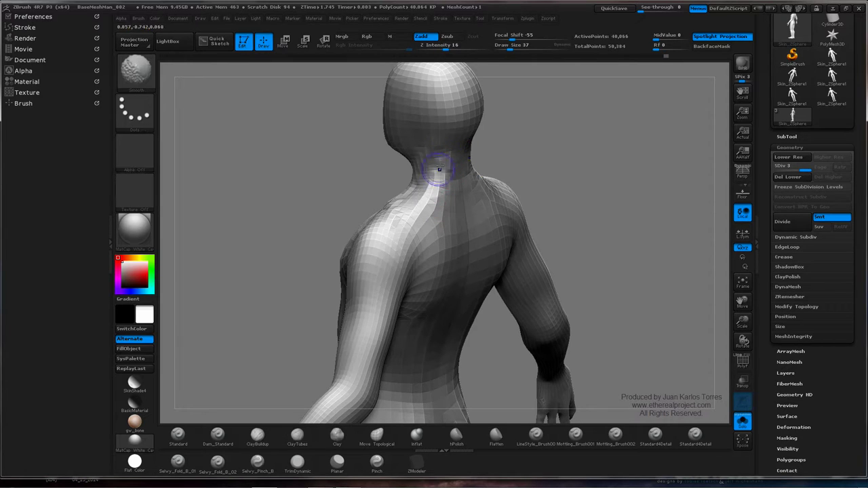
mouse_move(439, 183)
right_mouse_down()
mouse_move(500, 179)
mouse_move(512, 204)
mouse_move(418, 205)
mouse_move(400, 230)
right_mouse_up()
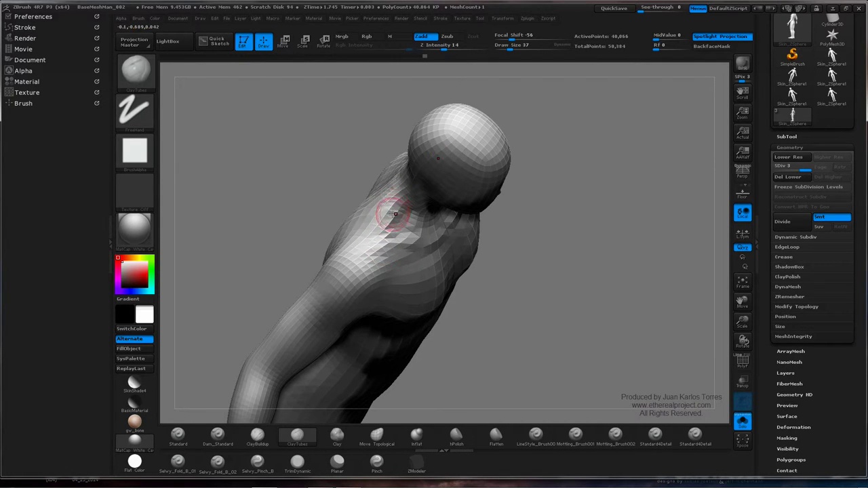
mouse_move(368, 258)
right_mouse_down()
mouse_move(422, 136)
mouse_move(561, 197)
mouse_move(532, 206)
mouse_move(573, 215)
right_mouse_up()
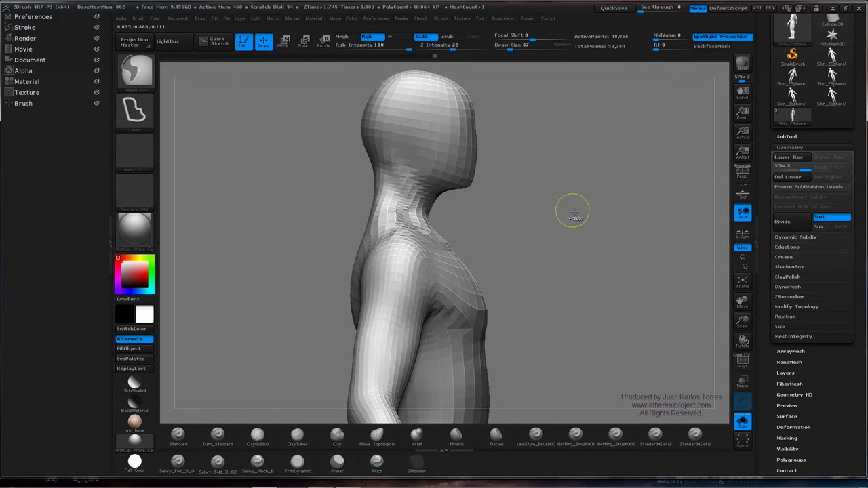
Build up and smooth the trapezius across the upper back, between the base of the neck and the shoulders
mouse_move(507, 212)
right_mouse_down()
mouse_move(560, 218)
mouse_move(550, 219)
right_mouse_up()
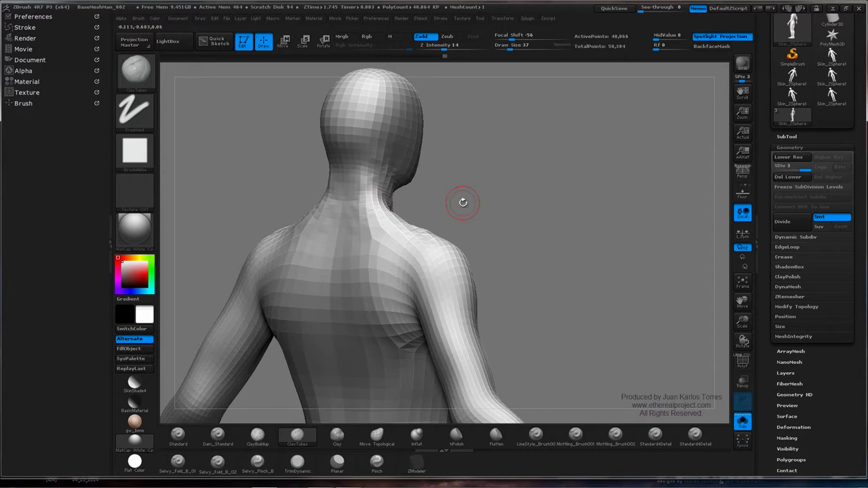
right_click_drag(462, 202, 402, 238)
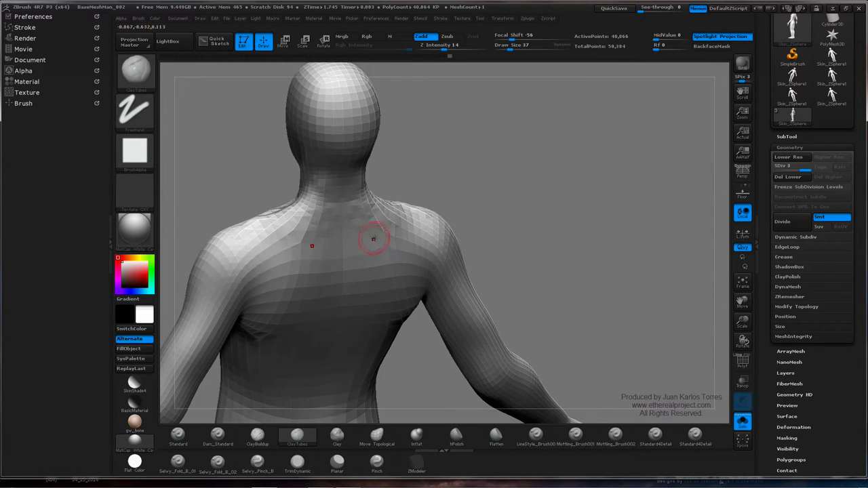
left_click_drag(366, 247, 405, 236)
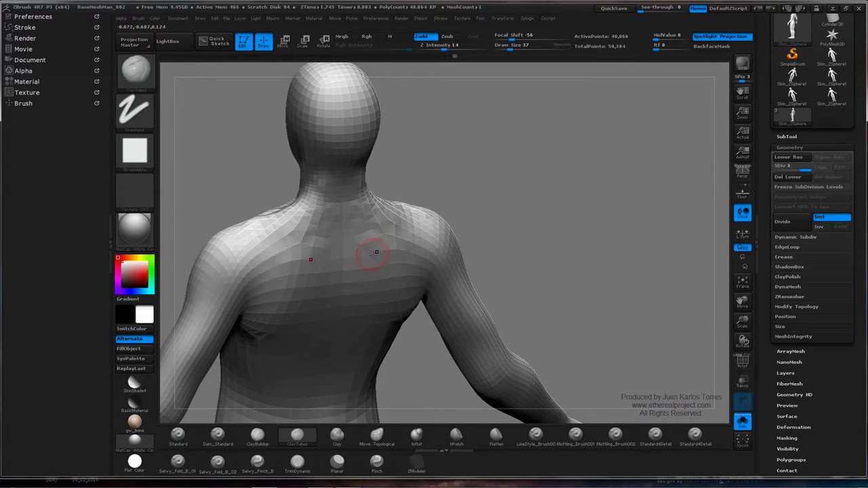
right_click_drag(377, 251, 351, 264)
left_click_drag(362, 200, 371, 225, "shift")
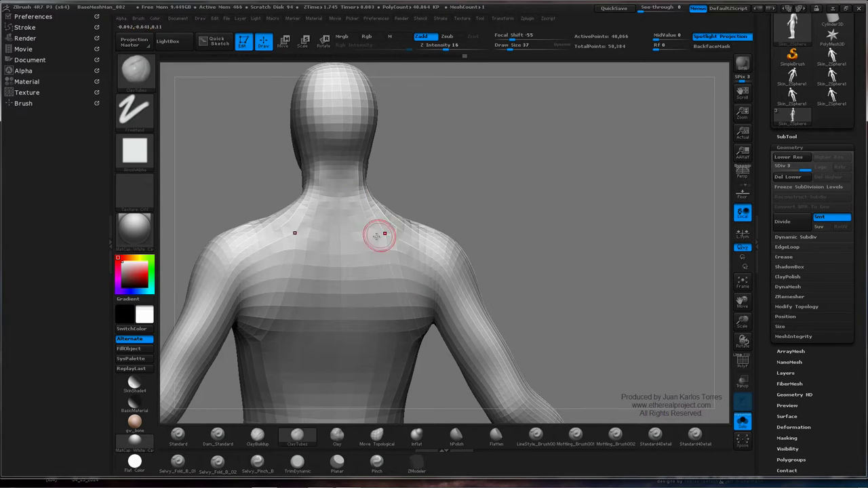
right_click_drag(436, 232, 387, 229)
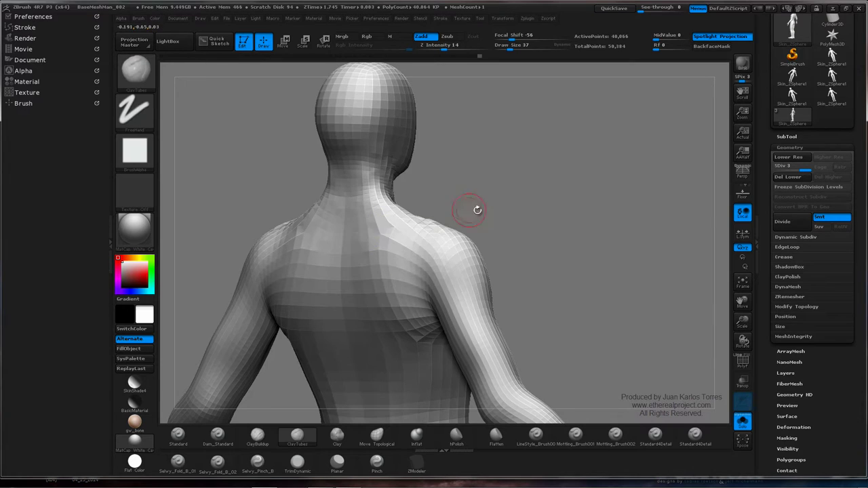
Build up the deltoid with ClayTubes from the front and top of the shoulder down the outer upper arm
mouse_move(475, 207)
right_mouse_down()
mouse_move(456, 214)
mouse_move(538, 215)
mouse_move(539, 230)
mouse_move(545, 157)
mouse_move(557, 167)
right_mouse_up()
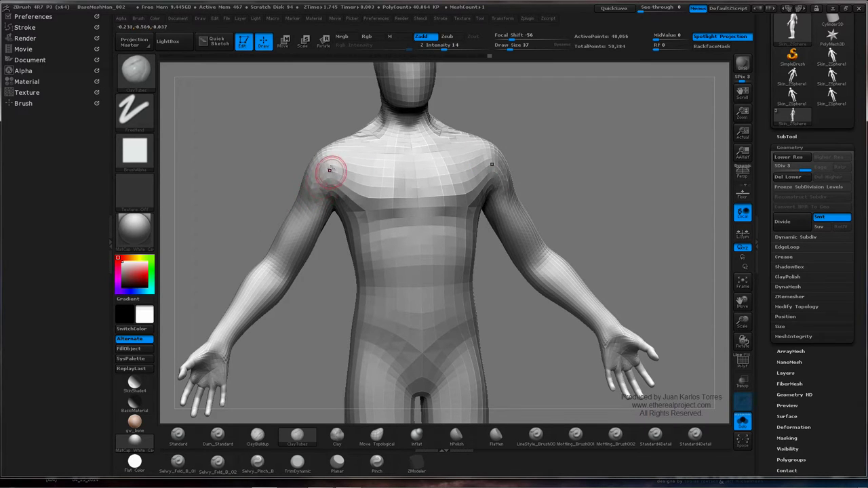
mouse_move(329, 170)
right_mouse_down()
mouse_move(345, 170)
mouse_move(344, 180)
right_mouse_up()
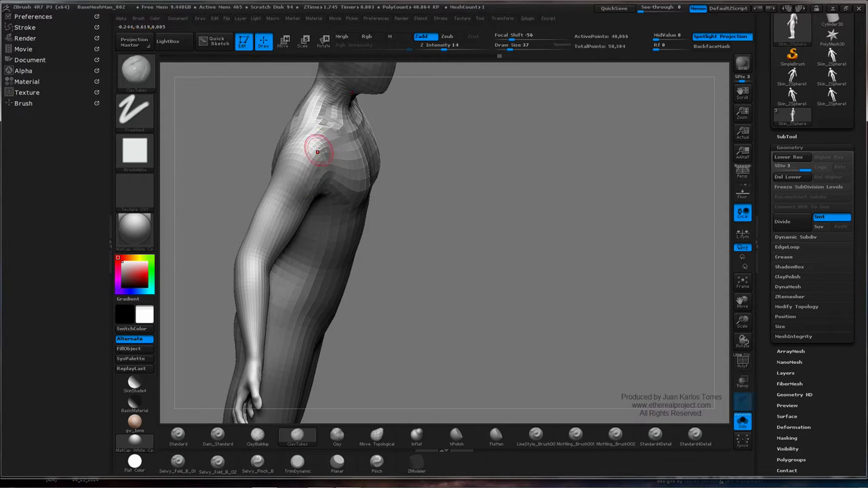
right_click_drag(317, 150, 335, 153)
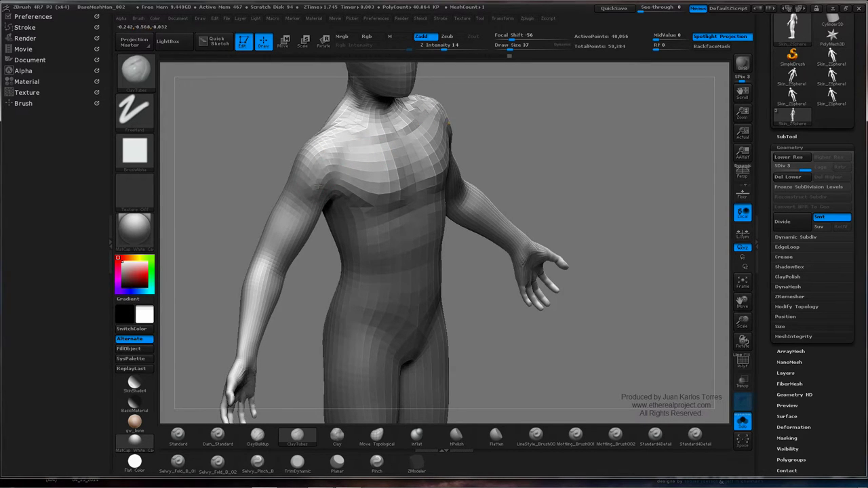
right_click_drag(318, 186, 319, 140)
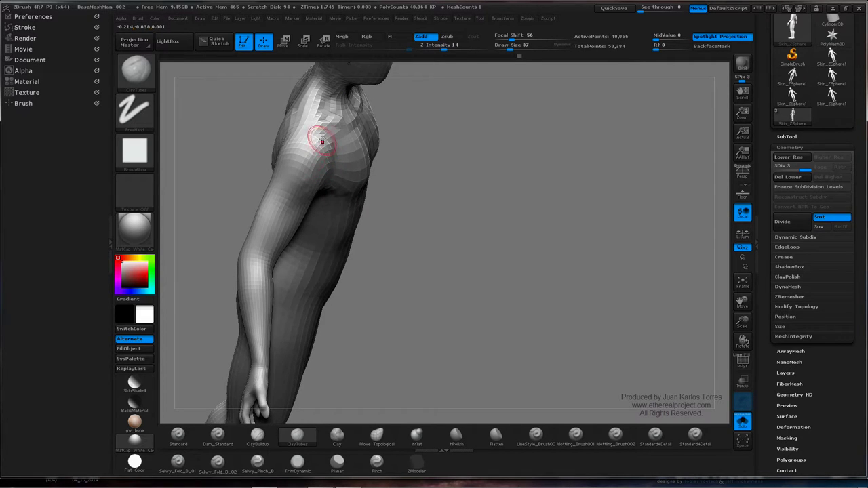
left_click_drag(315, 137, 289, 176)
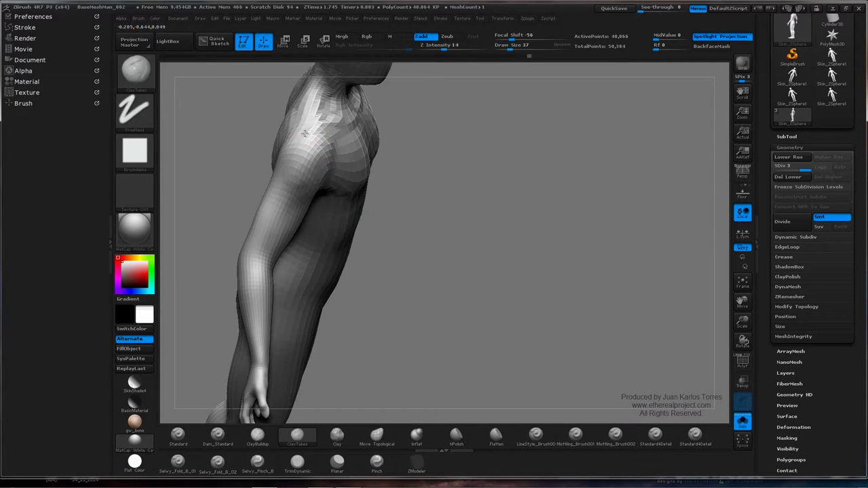
right_click_drag(305, 156, 310, 133)
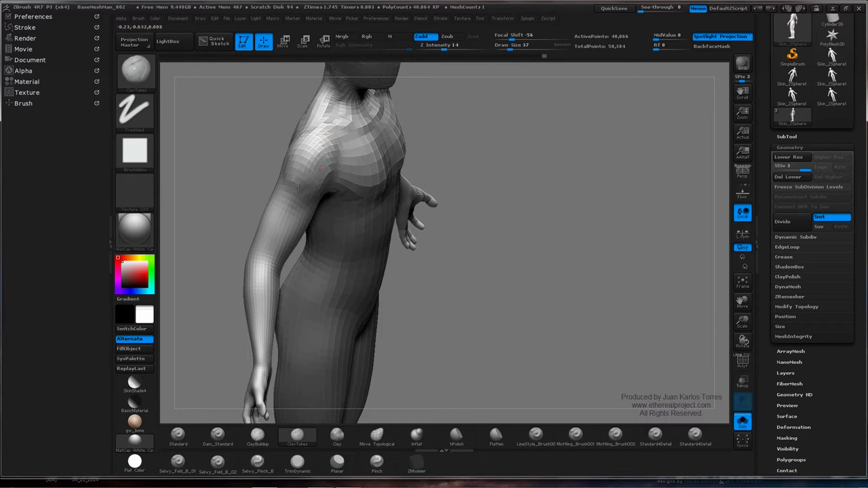
mouse_move(297, 190)
right_mouse_down()
mouse_move(332, 169)
mouse_move(343, 189)
mouse_move(305, 170)
mouse_move(313, 186)
right_mouse_up()
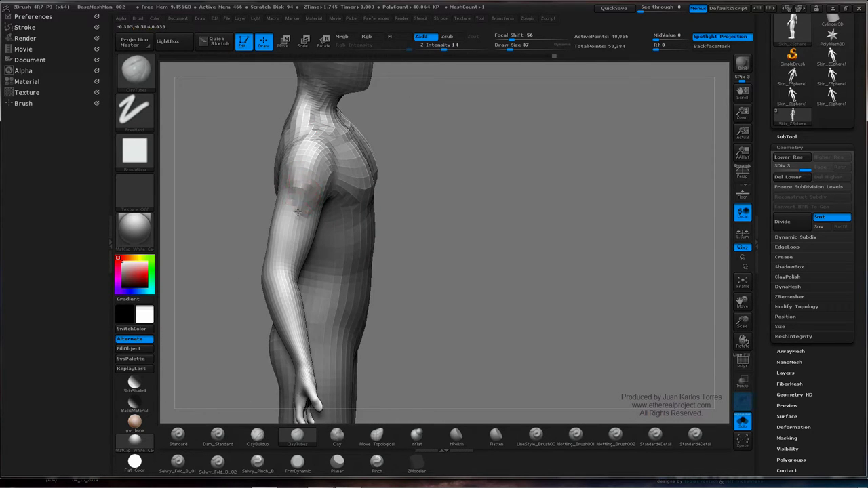
right_click_drag(296, 177, 326, 189)
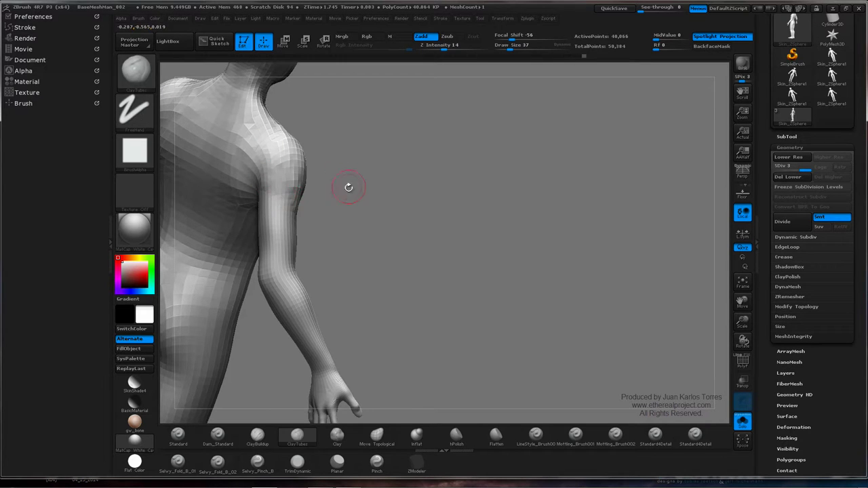
Add clay volume over the shoulder blades on the upper back, toward the rear of the shoulders
left_click_drag(348, 188, 414, 191, "shift")
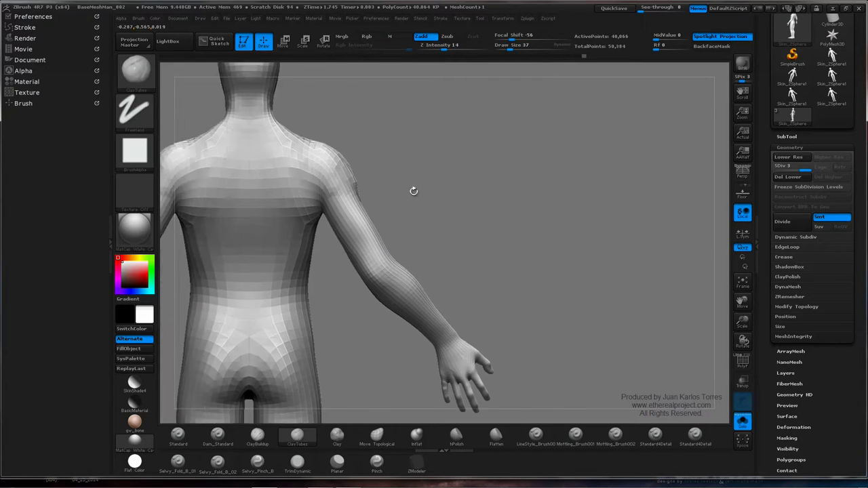
mouse_move(414, 192)
right_mouse_down("alt")
mouse_move(498, 207)
mouse_move(425, 184)
right_mouse_up("alt")
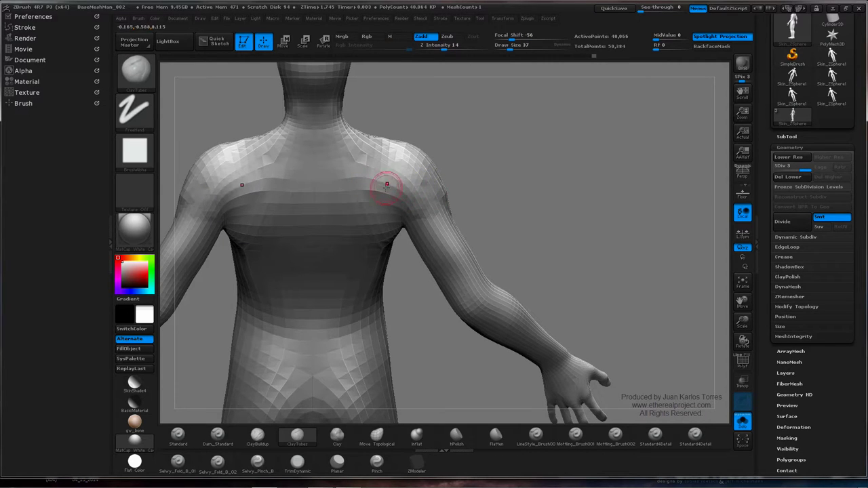
right_click_drag(425, 180, 421, 194)
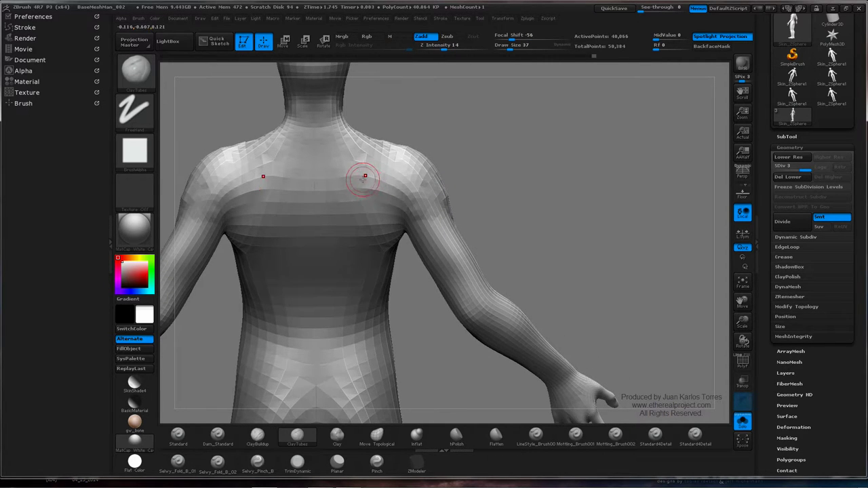
mouse_move(368, 175)
right_mouse_down()
mouse_move(393, 183)
mouse_move(402, 197)
right_mouse_up()
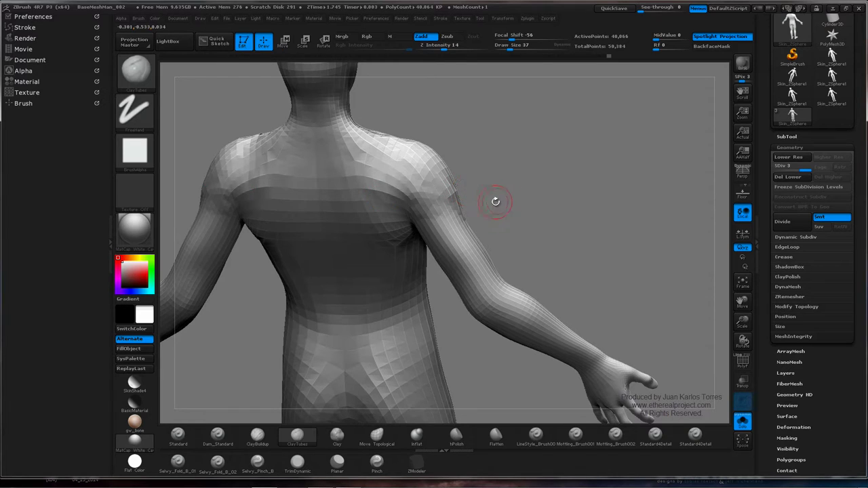
Sculpt the rear deltoid from the shoulder blade around to the outer upper arm
left_click_drag(475, 197, 399, 194)
key("super")
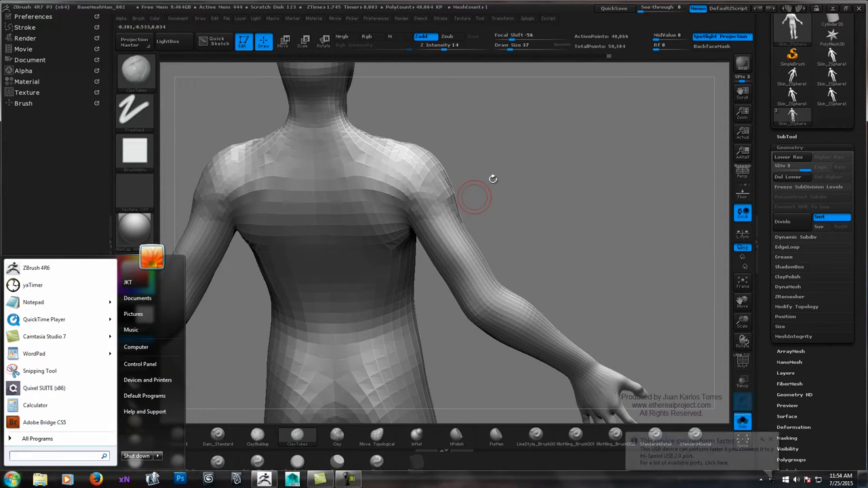
left_click(502, 177)
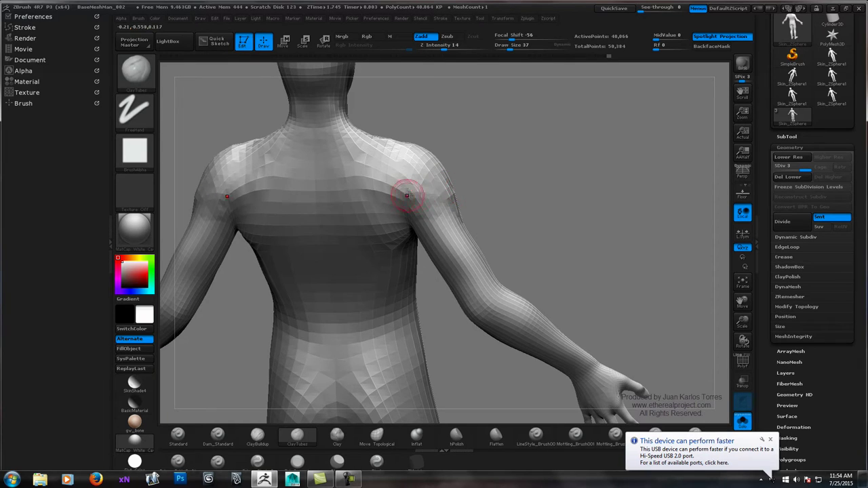
left_click_drag(499, 160, 397, 178)
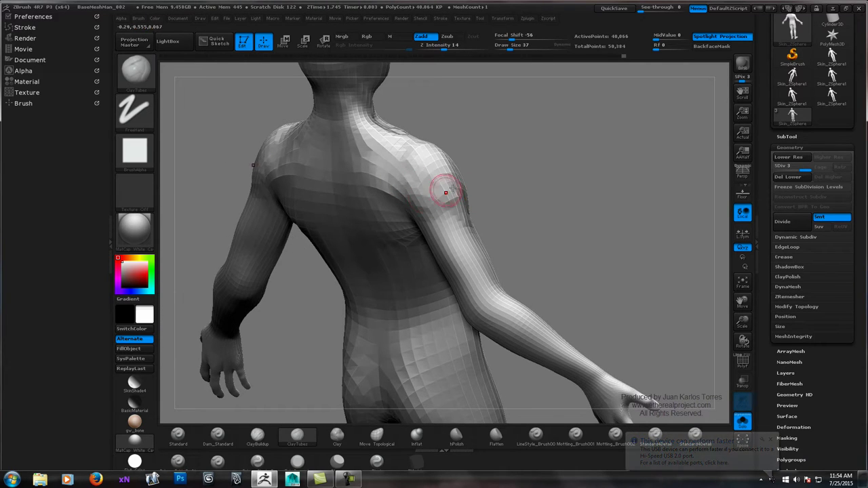
left_click_drag(524, 194, 547, 181)
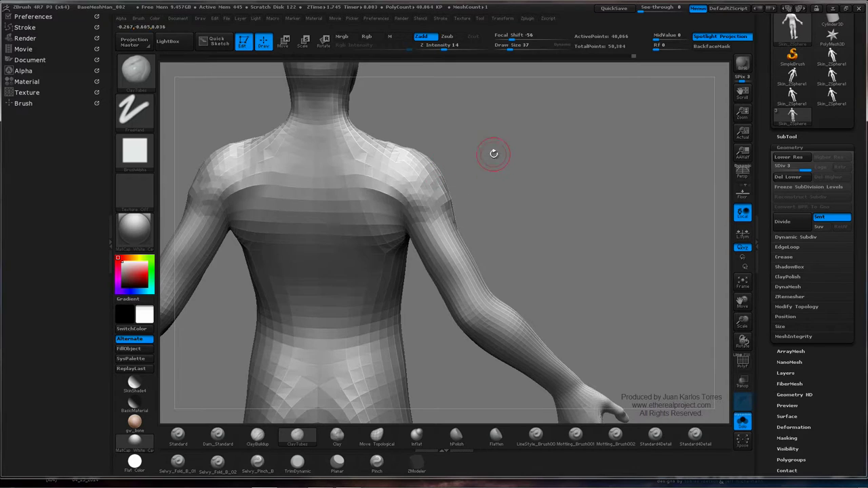
left_click_drag(493, 154, 385, 183)
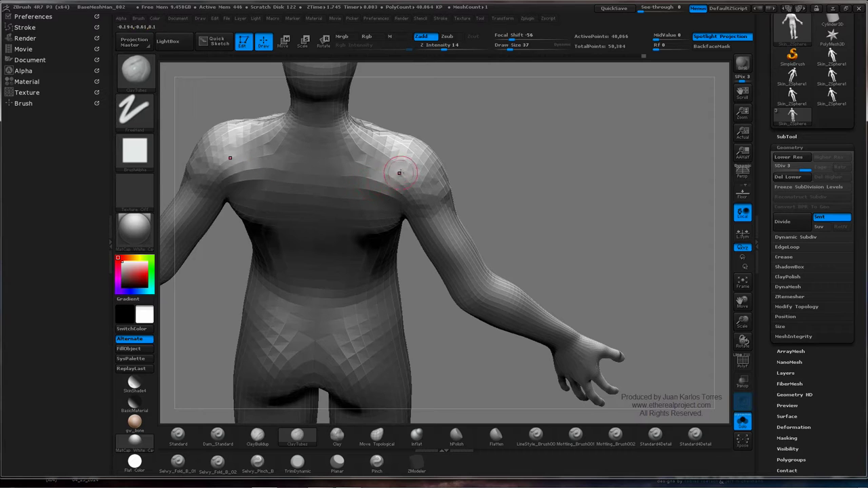
mouse_move(450, 179)
left_mouse_down()
mouse_move(523, 145)
mouse_move(500, 160)
mouse_move(508, 174)
mouse_move(484, 202)
mouse_move(464, 203)
mouse_move(527, 188)
mouse_move(515, 196)
left_mouse_up()
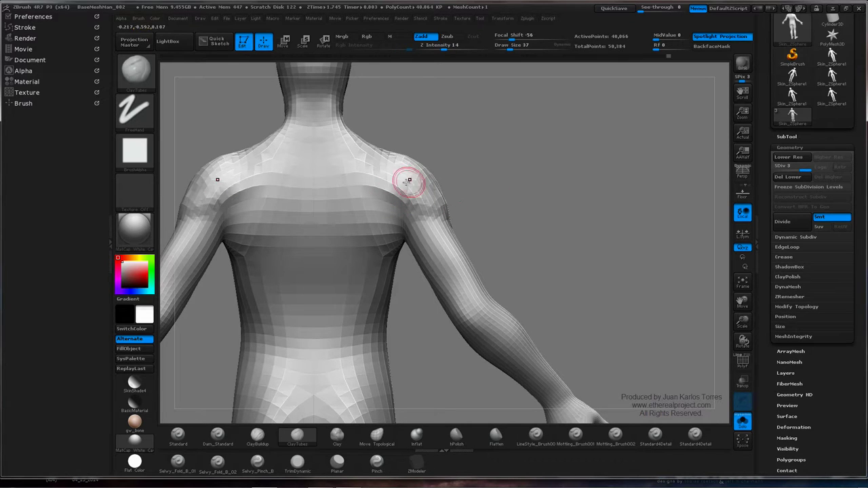
Refine the back and front of the deltoid, shaping its lower edge where it meets the chest and upper arm
mouse_move(408, 180)
left_mouse_down()
mouse_move(439, 197)
mouse_move(399, 183)
mouse_move(414, 175)
left_mouse_up()
left_click_drag(513, 196, 410, 185)
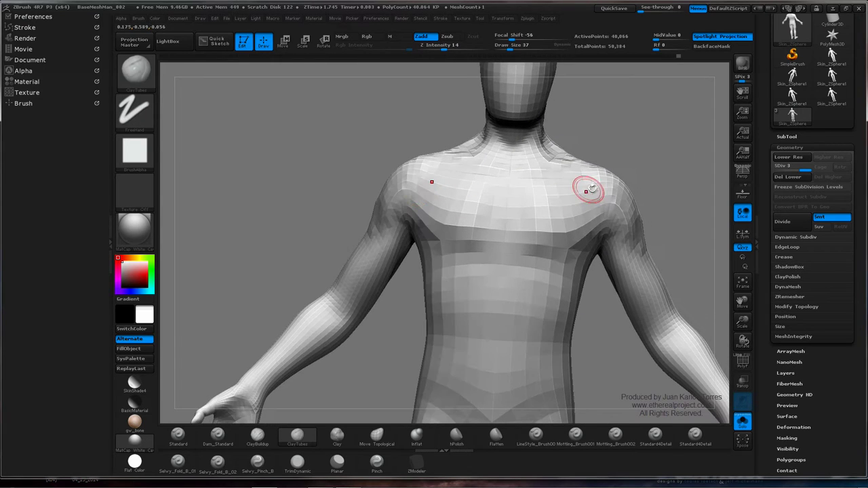
mouse_move(644, 167)
left_mouse_down()
mouse_move(650, 183)
mouse_move(487, 191)
mouse_move(480, 184)
left_mouse_up()
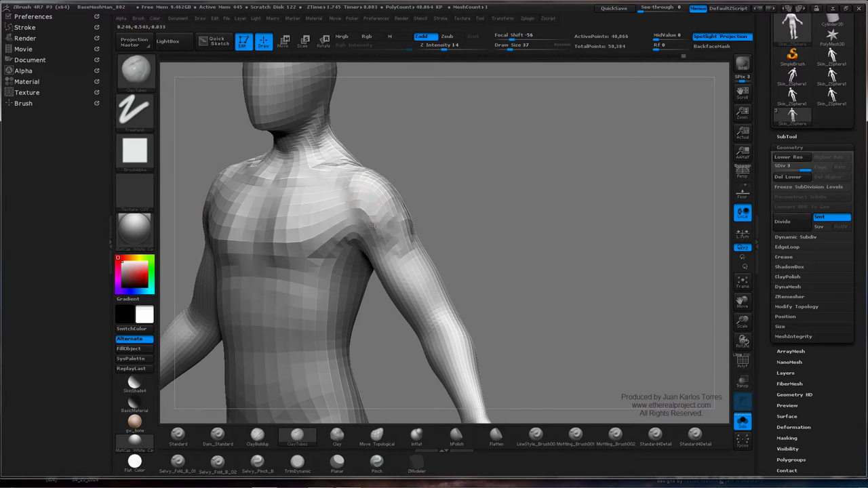
left_click_drag(453, 196, 393, 228)
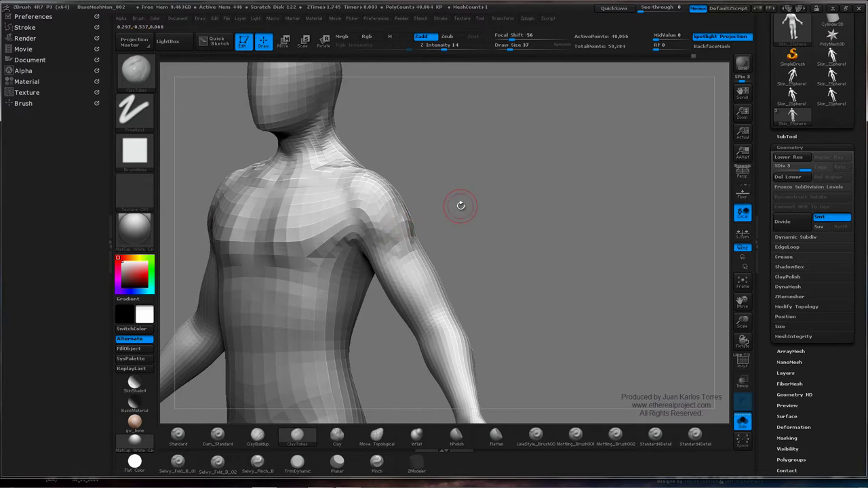
left_click_drag(459, 203, 477, 206)
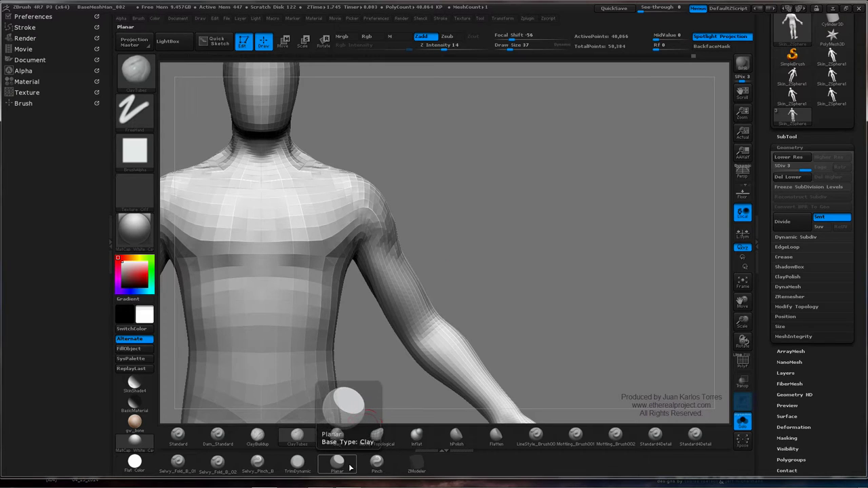
Switch to the Flatten brush with the Rgb channel off and the Z Intensity set to 10
left_click(457, 437)
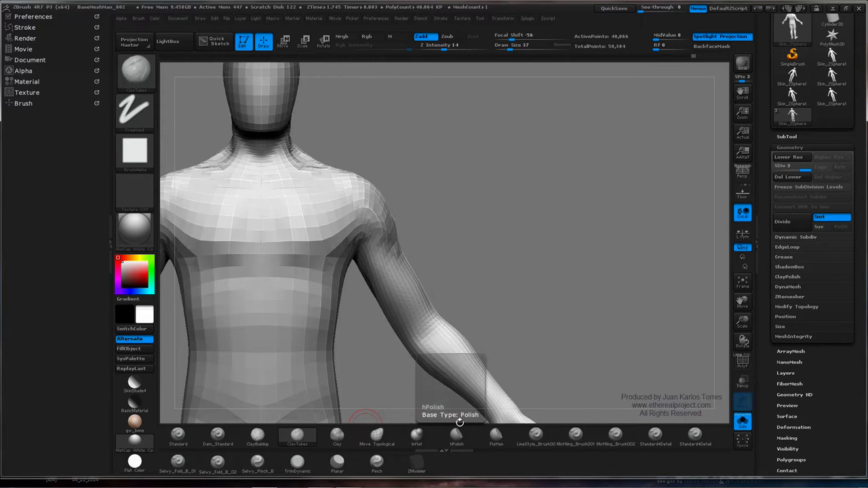
left_click(496, 438)
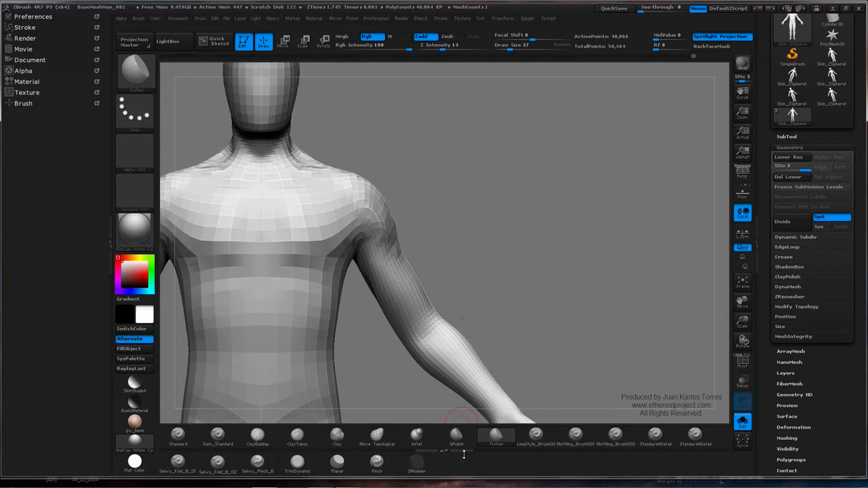
left_click_drag(490, 253, 448, 220)
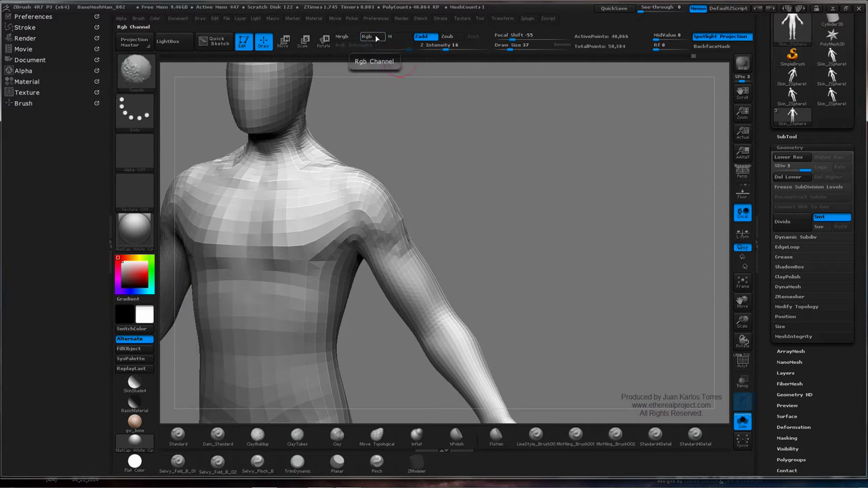
left_click(367, 36)
left_click(451, 45)
type("10")
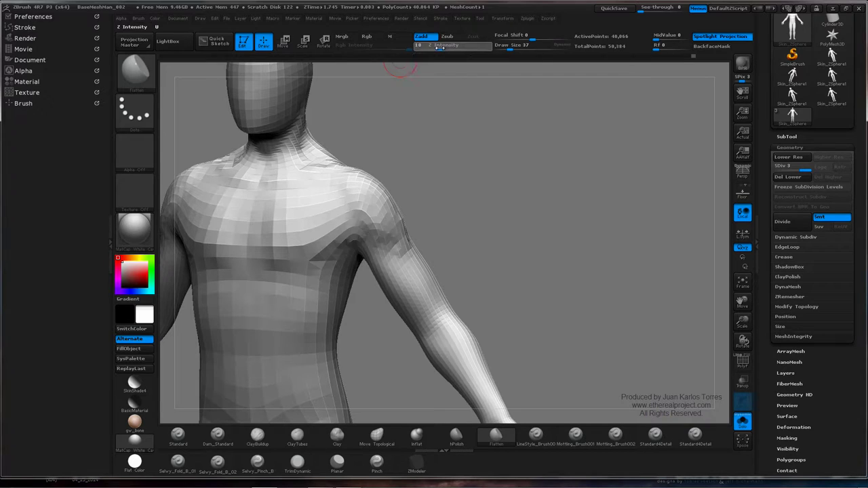
key("Return")
Set the draw size to 53 and flatten the top and outer contour of the deltoid
key("s")
mouse_move(391, 193)
left_mouse_down()
mouse_move(378, 188)
mouse_move(385, 207)
left_mouse_up()
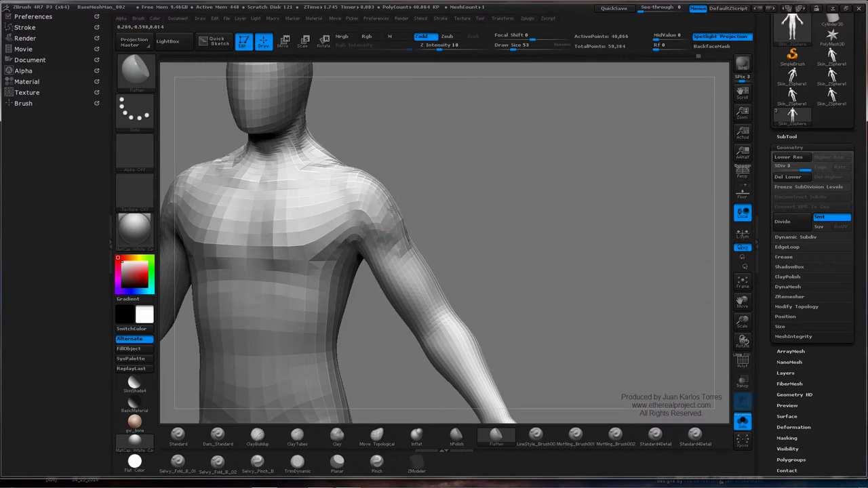
mouse_move(429, 180)
left_mouse_down()
mouse_move(440, 175)
mouse_move(432, 178)
left_mouse_up()
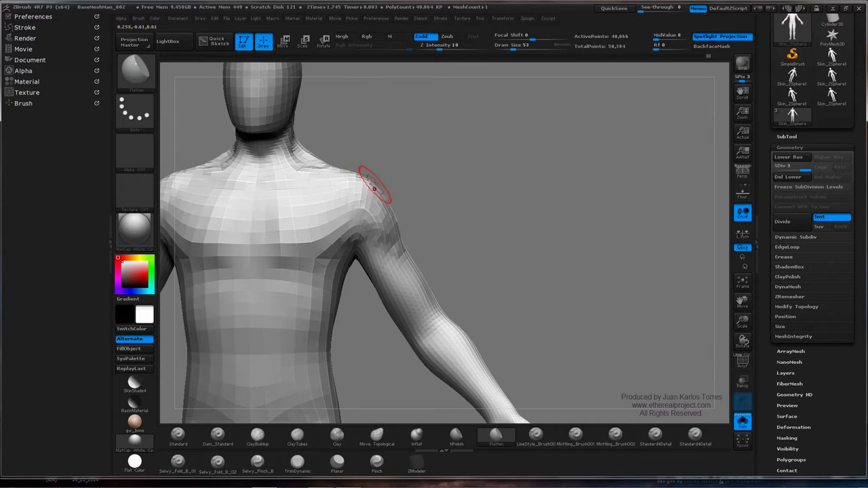
mouse_move(392, 199)
left_mouse_down()
mouse_move(384, 195)
mouse_move(408, 211)
mouse_move(404, 229)
left_mouse_up()
mouse_move(426, 197)
left_mouse_down()
mouse_move(407, 201)
mouse_move(484, 155)
mouse_move(486, 190)
left_mouse_up()
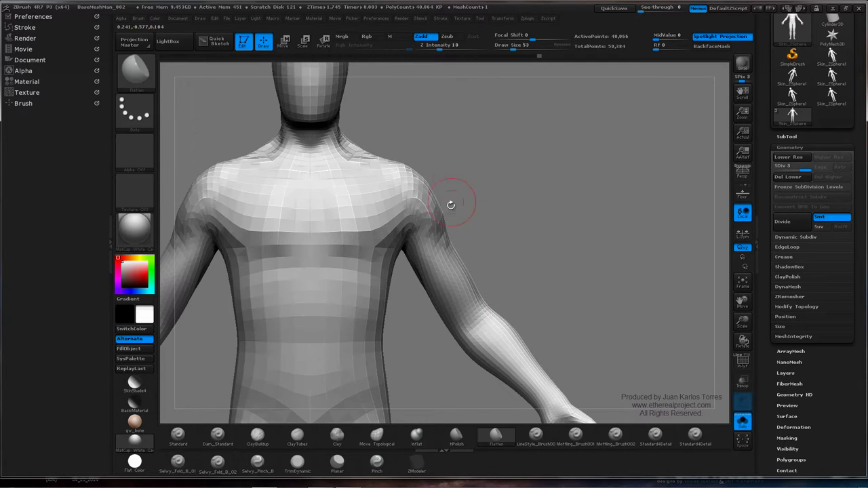
mouse_move(438, 170)
left_mouse_down()
mouse_move(417, 194)
mouse_move(417, 247)
left_mouse_up()
mouse_move(446, 215)
left_mouse_down()
mouse_move(422, 194)
mouse_move(432, 206)
mouse_move(484, 116)
mouse_move(536, 171)
mouse_move(503, 182)
left_mouse_up()
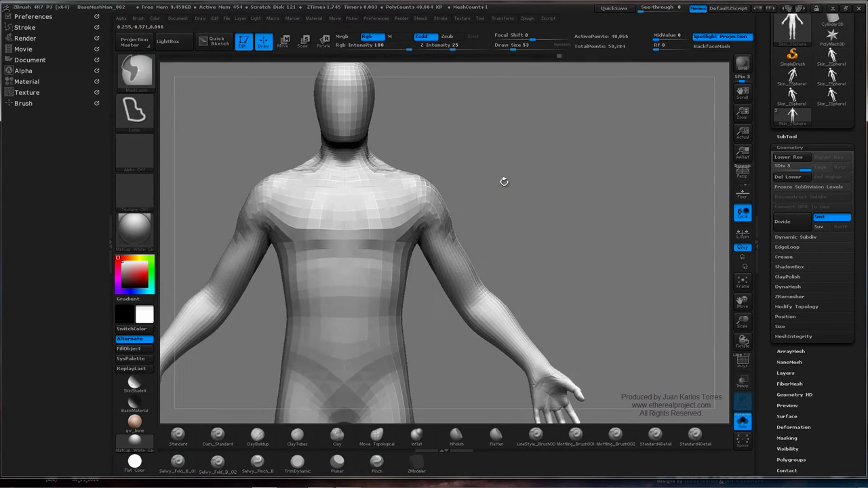
Use the Move Topological brush to push out the deltoid's outer contour and tuck in its lower edge, smoothing the surface
right_click_drag(464, 186, 514, 181, "ctrl")
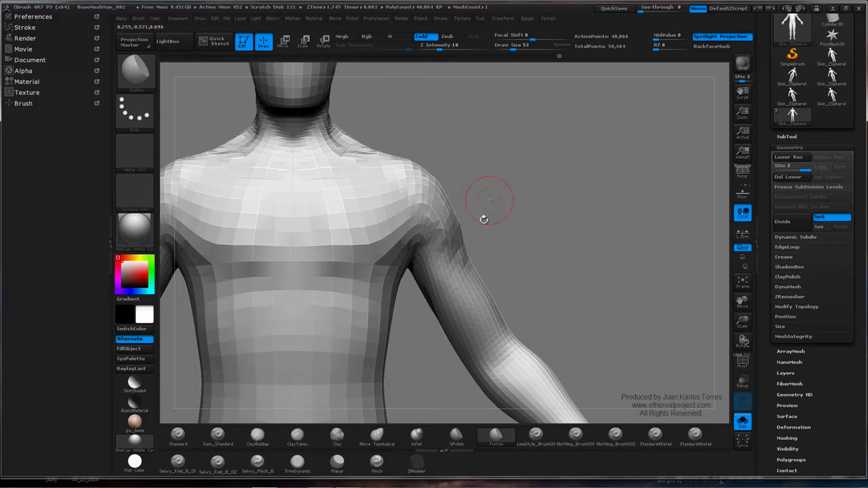
left_click(377, 437)
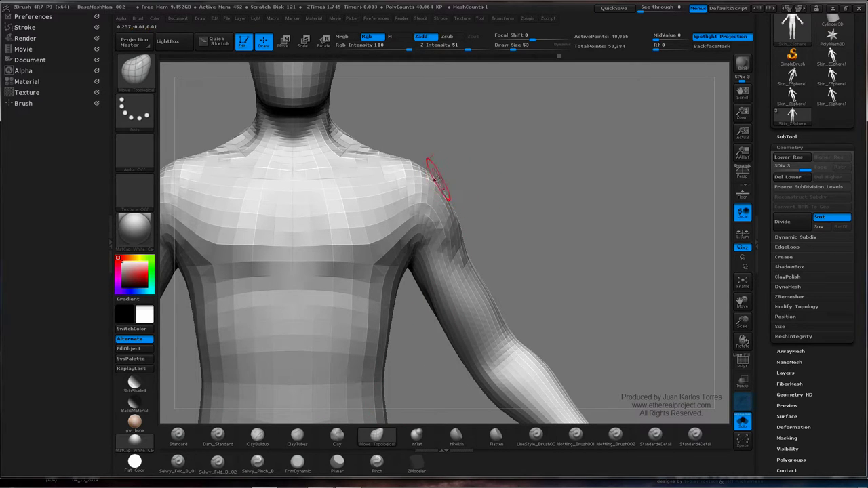
mouse_move(449, 171)
left_mouse_down()
mouse_move(405, 178)
mouse_move(520, 166)
mouse_move(428, 181)
mouse_move(461, 169)
mouse_move(492, 140)
mouse_move(472, 178)
left_mouse_up()
key("shift")
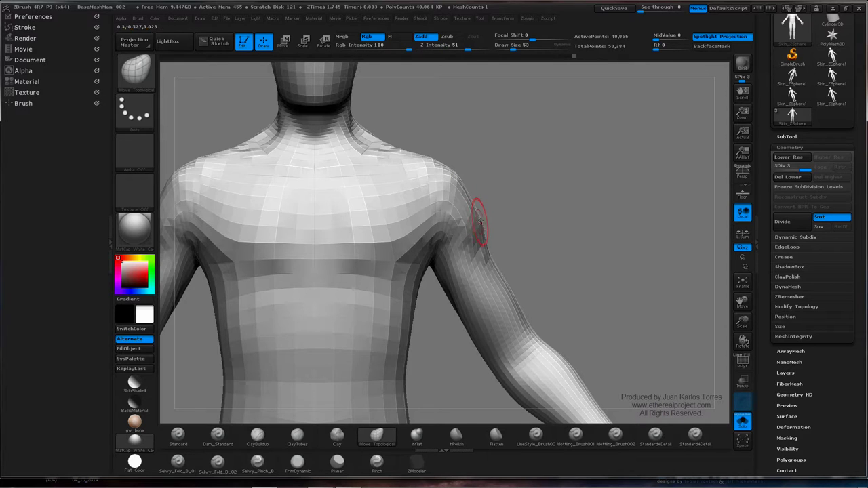
mouse_move(479, 222)
left_mouse_down()
mouse_move(442, 205)
mouse_move(452, 219)
mouse_move(468, 219)
mouse_move(547, 184)
mouse_move(465, 228)
left_mouse_up()
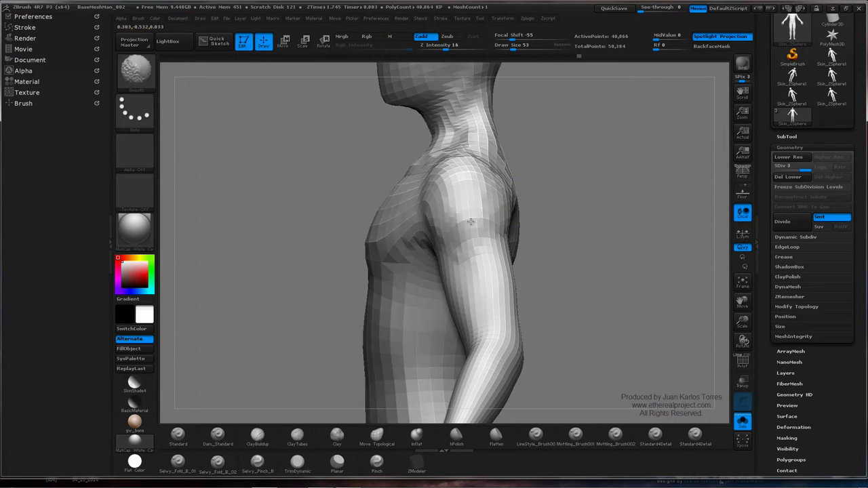
Switch to the hPolish brush, set the draw size to 35 and polish the lower outer edge of the deltoid
mouse_move(535, 204)
left_mouse_down()
mouse_move(576, 192)
mouse_move(576, 214)
left_mouse_up()
right_click_drag(576, 214, 523, 209, "ctrl")
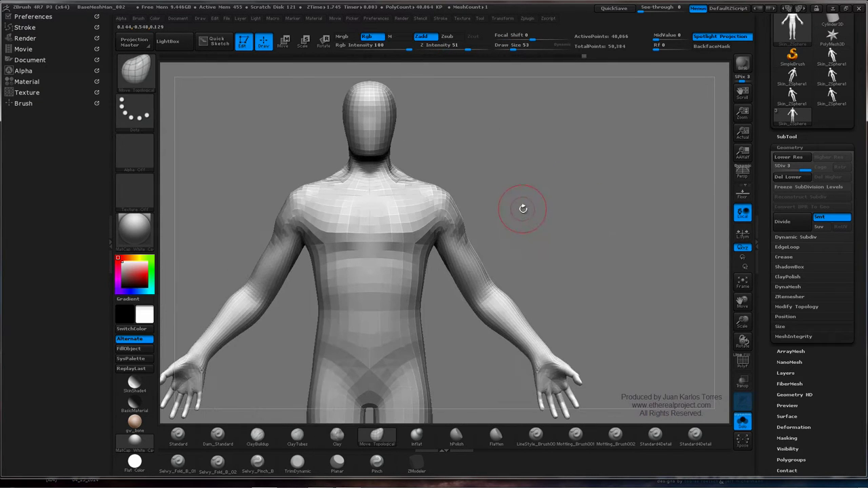
mouse_move(513, 221)
left_mouse_down()
mouse_move(550, 186)
mouse_move(508, 179)
left_mouse_up()
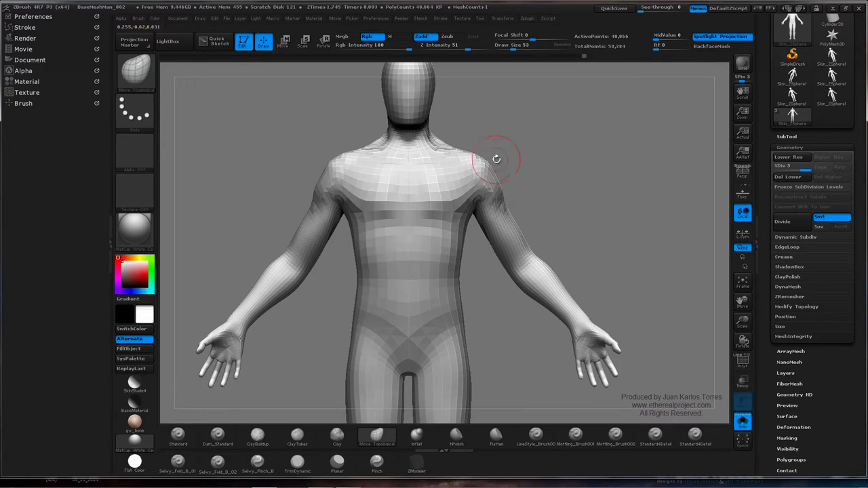
right_click_drag(522, 193, 505, 206, "ctrl")
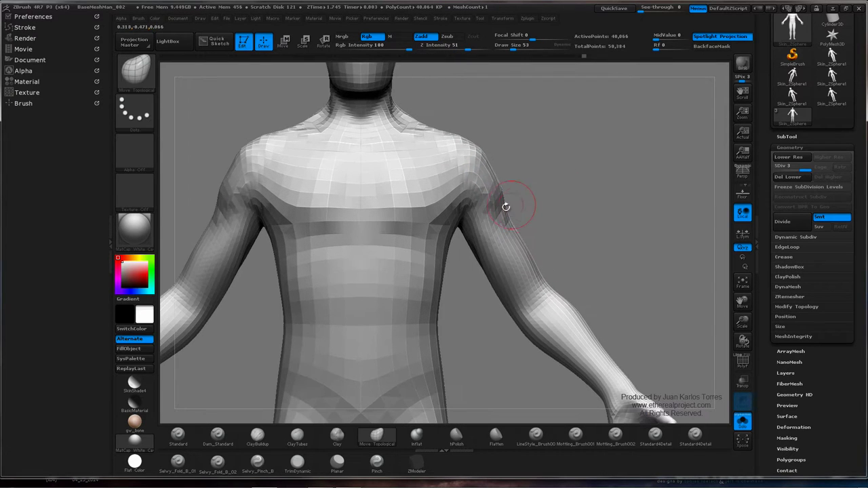
left_click(458, 439)
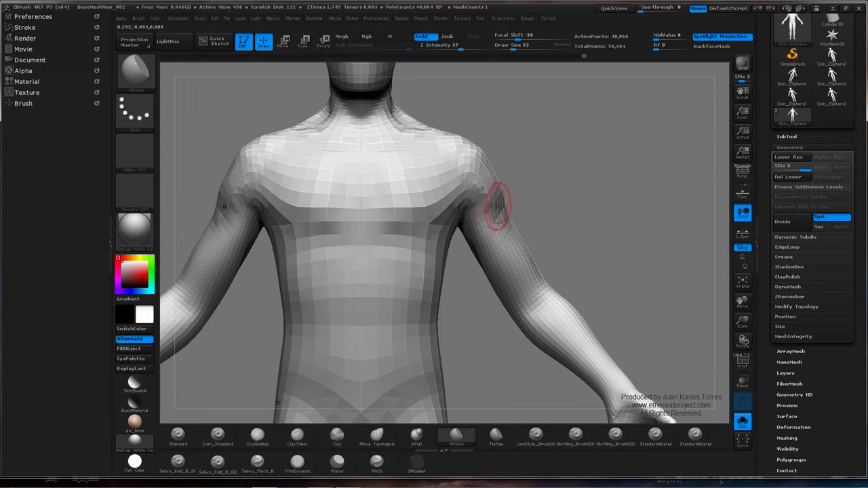
key("space")
left_click_drag(495, 206, 492, 206)
mouse_move(511, 210)
right_mouse_down()
mouse_move(485, 207)
mouse_move(520, 223)
right_mouse_up()
left_click_drag(520, 223, 560, 232)
Mask the deltoids with a lasso selection and switch to the ClayTubes brush
key("ctrl")
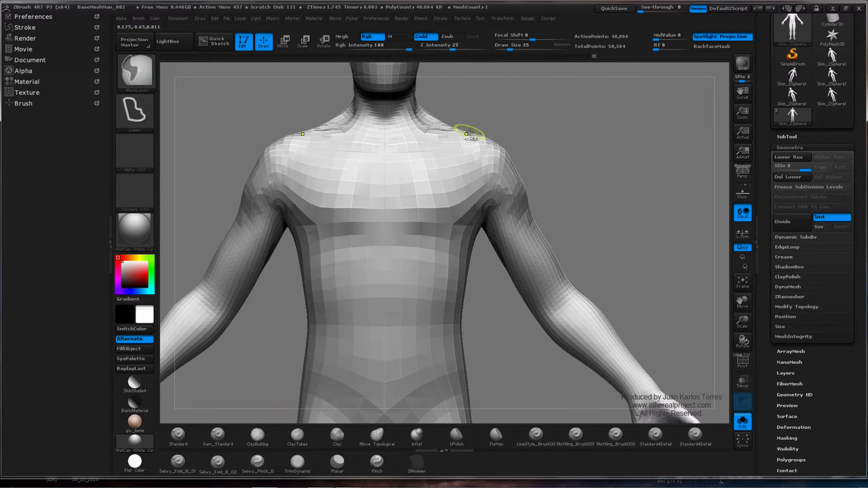
mouse_move(468, 122)
left_mouse_down("ctrl")
mouse_move(451, 140)
mouse_move(477, 198)
mouse_move(532, 225)
mouse_move(563, 173)
mouse_move(535, 195)
left_mouse_up("ctrl")
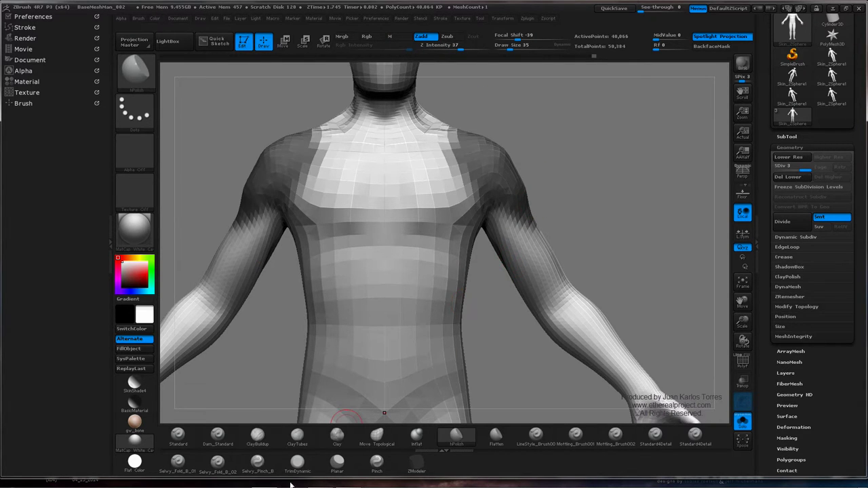
left_click(297, 437)
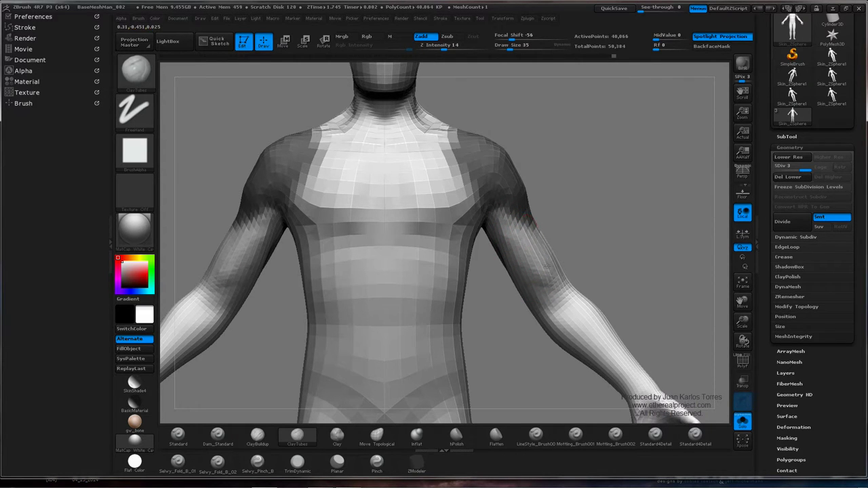
Build up the biceps on the front of the upper arm below the mask, smoothing down toward the elbow
mouse_move(547, 220)
left_mouse_down()
mouse_move(499, 229)
mouse_move(538, 211)
mouse_move(484, 213)
mouse_move(536, 219)
mouse_move(517, 218)
mouse_move(565, 196)
left_mouse_up()
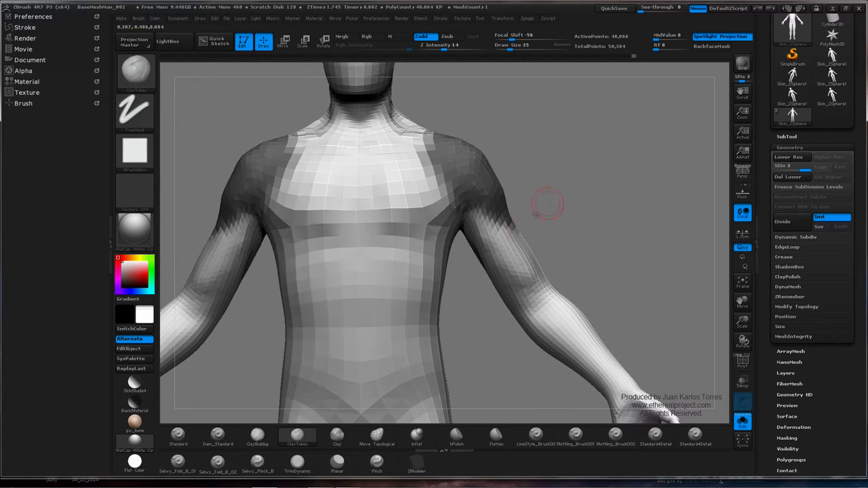
key("shift")
left_click_drag(481, 215, 533, 277, "shift")
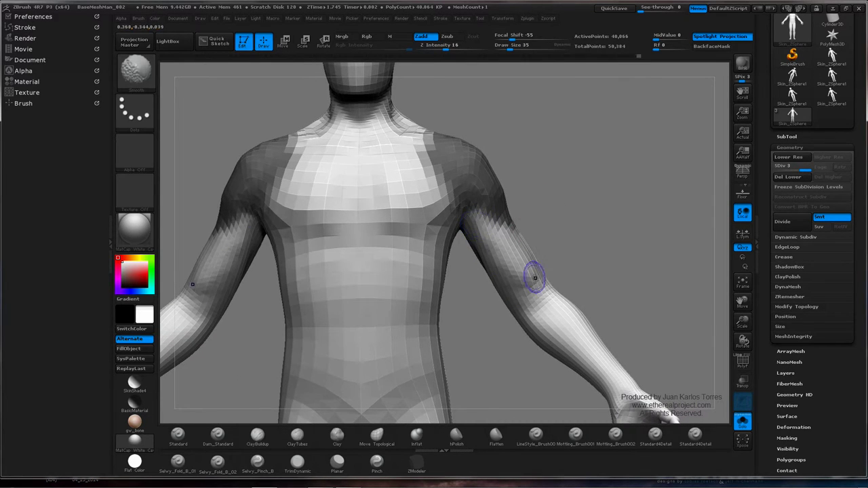
mouse_move(544, 246)
left_mouse_down()
mouse_move(498, 233)
mouse_move(524, 204)
mouse_move(504, 240)
mouse_move(513, 236)
mouse_move(520, 271)
mouse_move(508, 227)
mouse_move(531, 269)
left_mouse_up()
key("shift")
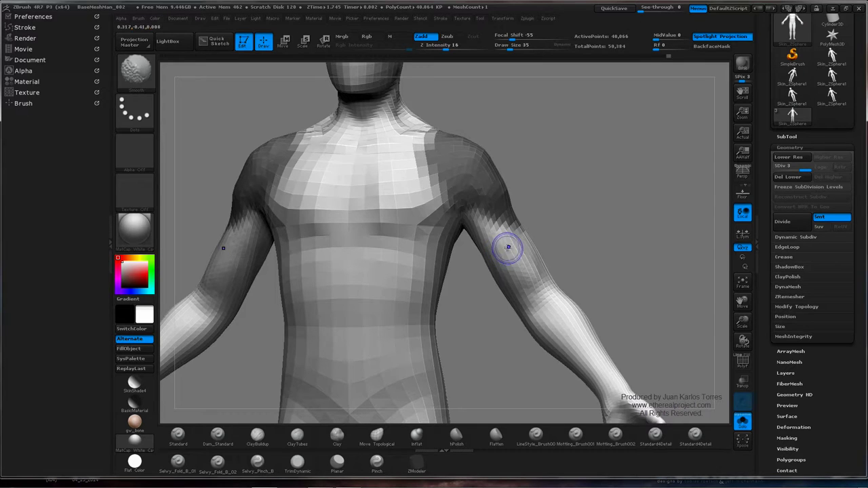
left_click_drag(508, 248, 509, 259, "shift")
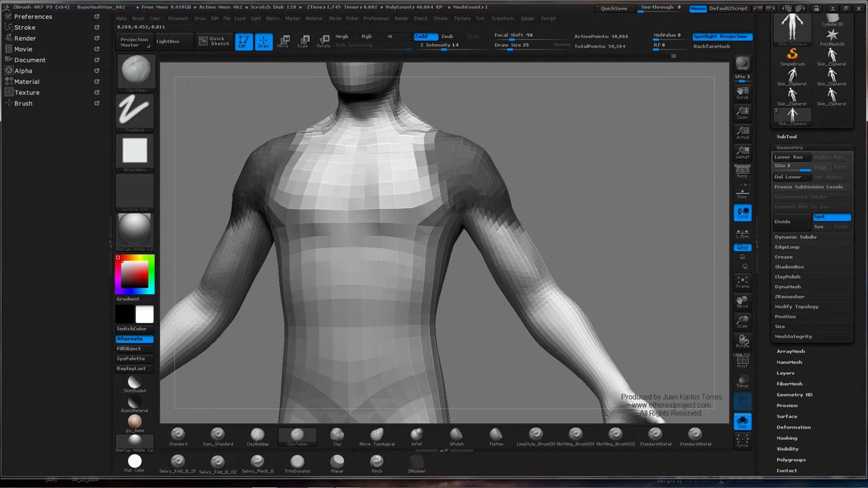
Shape the inner side of the biceps from the armpit down to the elbow crease
mouse_move(523, 288)
right_mouse_down()
mouse_move(530, 220)
mouse_move(507, 207)
mouse_move(513, 240)
mouse_move(538, 197)
mouse_move(517, 190)
right_mouse_up()
key("shift")
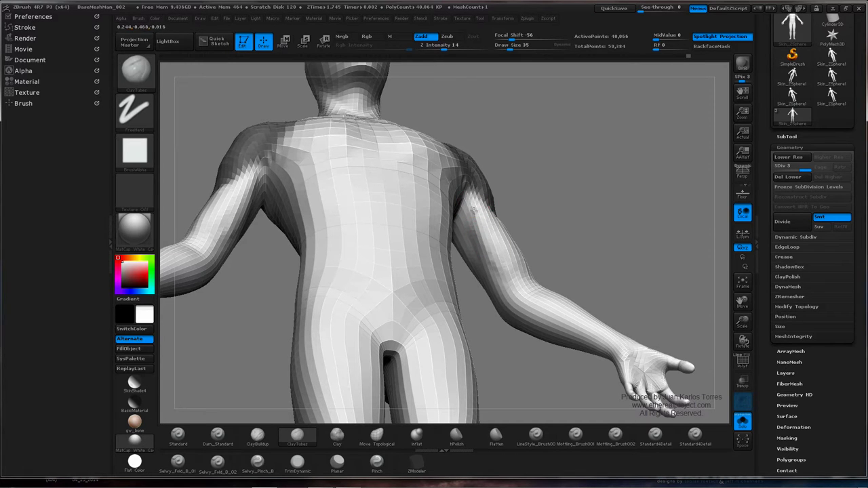
mouse_move(497, 261)
right_mouse_down()
mouse_move(514, 234)
mouse_move(498, 238)
right_mouse_up()
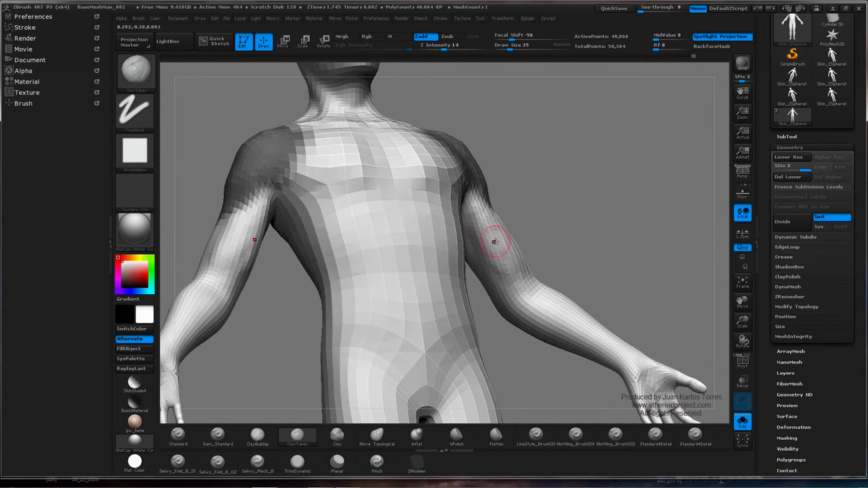
left_click_drag(534, 231, 533, 271)
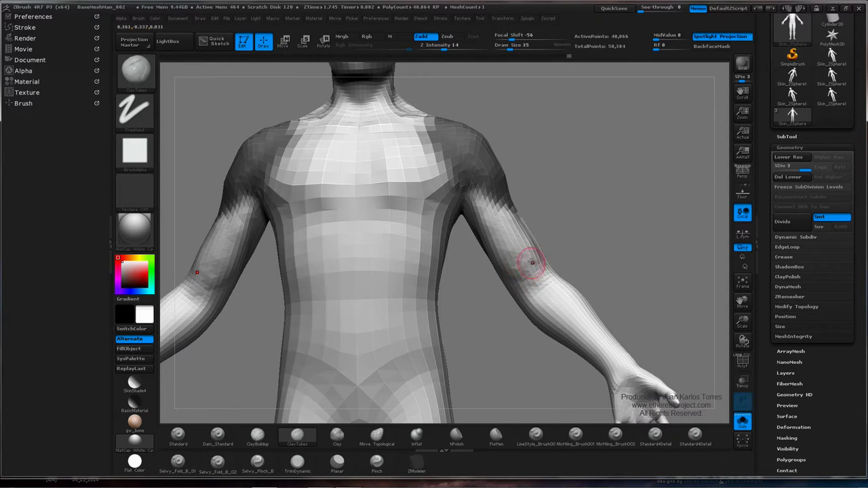
left_click_drag(533, 240, 527, 227)
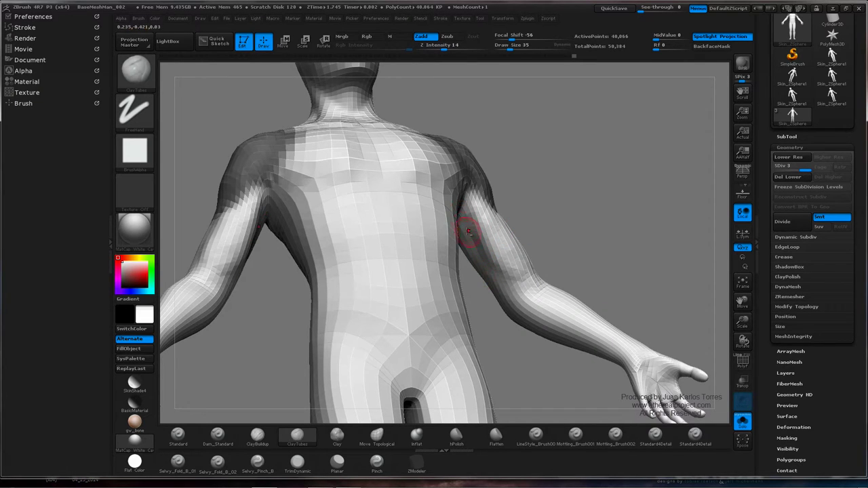
mouse_move(503, 247)
left_mouse_down()
mouse_move(476, 256)
mouse_move(494, 247)
left_mouse_up()
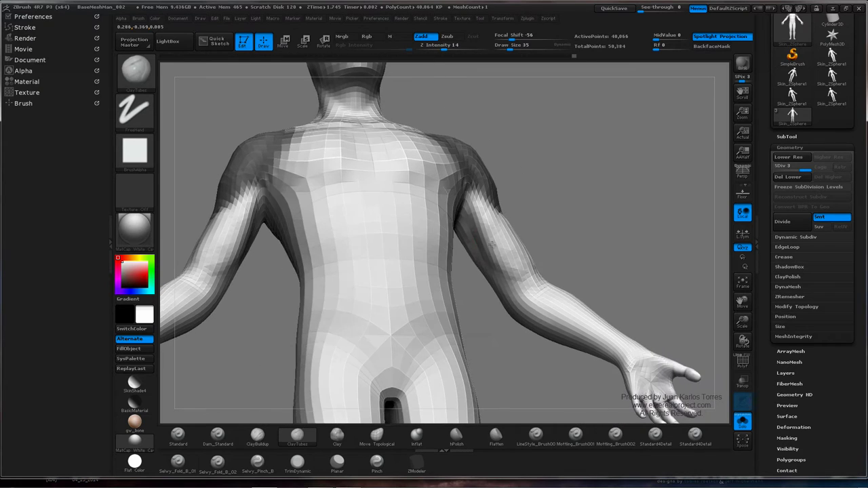
Sculpt and smooth the outer side of the upper arm between the masked deltoid and the elbow
left_click_drag(570, 236, 515, 238)
mouse_move(515, 239)
right_mouse_down()
mouse_move(501, 239)
mouse_move(562, 233)
right_mouse_up()
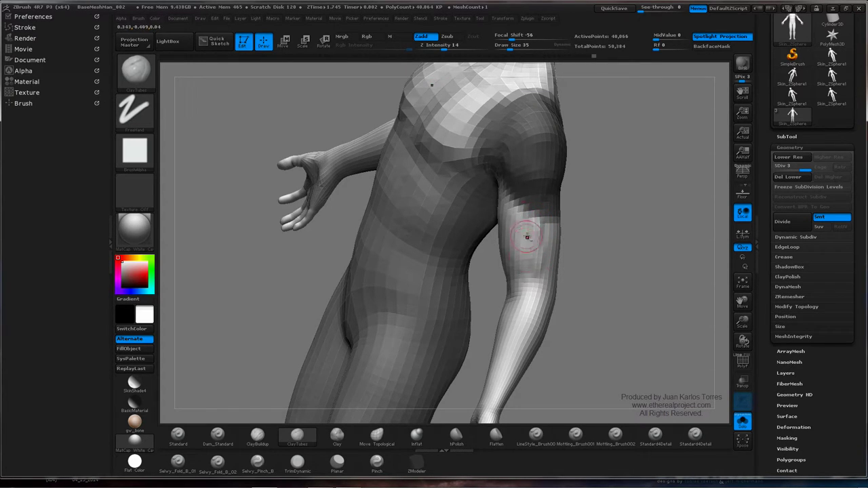
left_click_drag(539, 245, 542, 279, "shift")
right_click_drag(538, 242, 538, 234)
left_click_drag(538, 235, 539, 263)
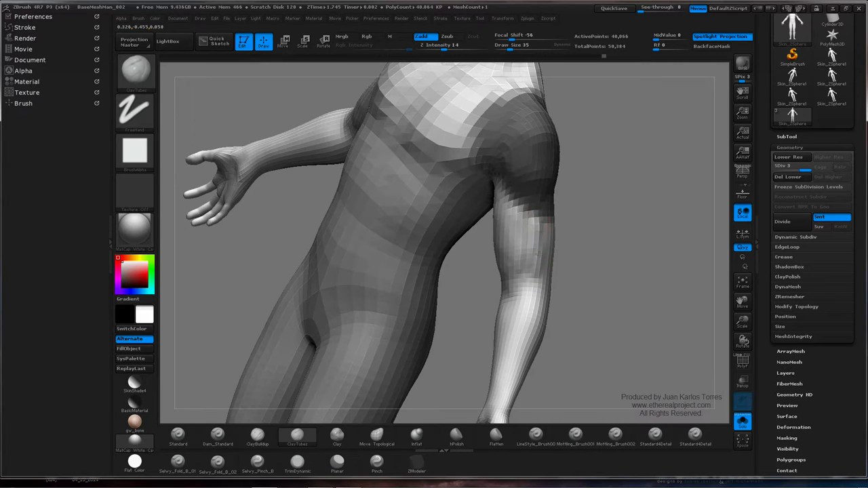
mouse_move(540, 233)
right_mouse_down()
mouse_move(532, 229)
mouse_move(547, 217)
right_mouse_up()
mouse_move(539, 227)
left_mouse_down("shift")
mouse_move(537, 238)
mouse_move(527, 222)
mouse_move(545, 232)
left_mouse_up("shift")
mouse_move(544, 231)
right_mouse_down()
mouse_move(491, 208)
mouse_move(519, 215)
mouse_move(532, 198)
right_mouse_up()
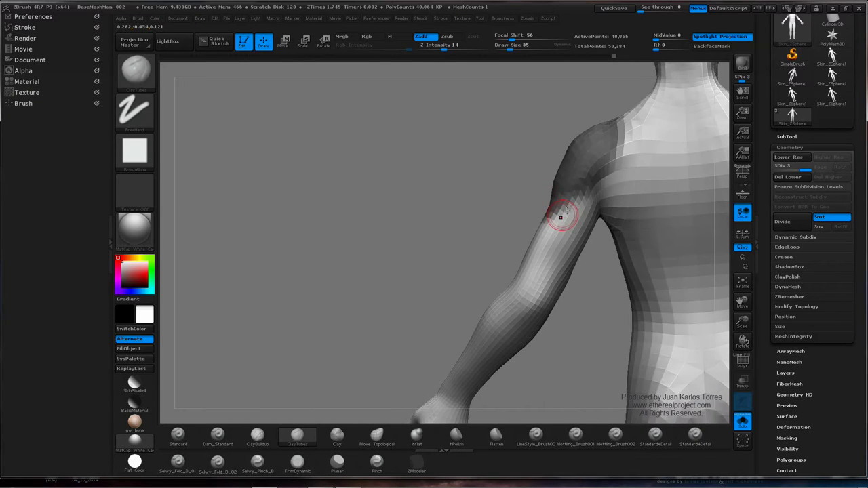
Adjust the mask along the deltoid's rear lower edge and shape the back of the arm just beneath it
left_click_drag(569, 201, 544, 217)
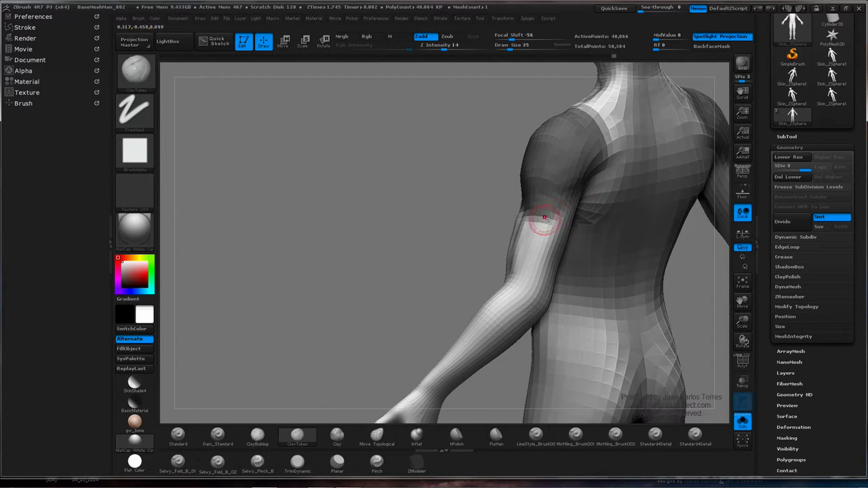
right_click_drag(544, 217, 571, 208)
mouse_move(586, 190)
left_mouse_down("ctrl")
mouse_move(537, 209)
mouse_move(585, 224)
mouse_move(593, 196)
left_mouse_up("ctrl")
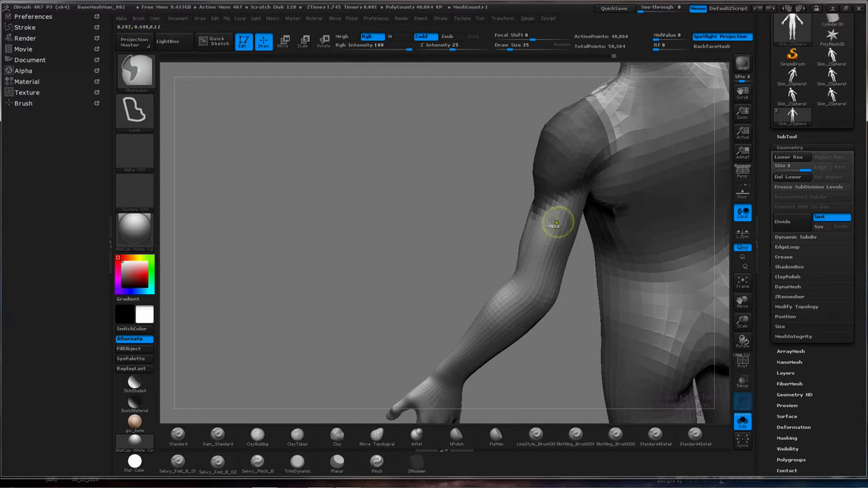
left_click_drag(529, 221, 560, 226, "ctrl")
mouse_move(566, 221)
right_mouse_down()
mouse_move(612, 212)
mouse_move(573, 207)
mouse_move(588, 200)
right_mouse_up()
left_click_drag(587, 198, 576, 204)
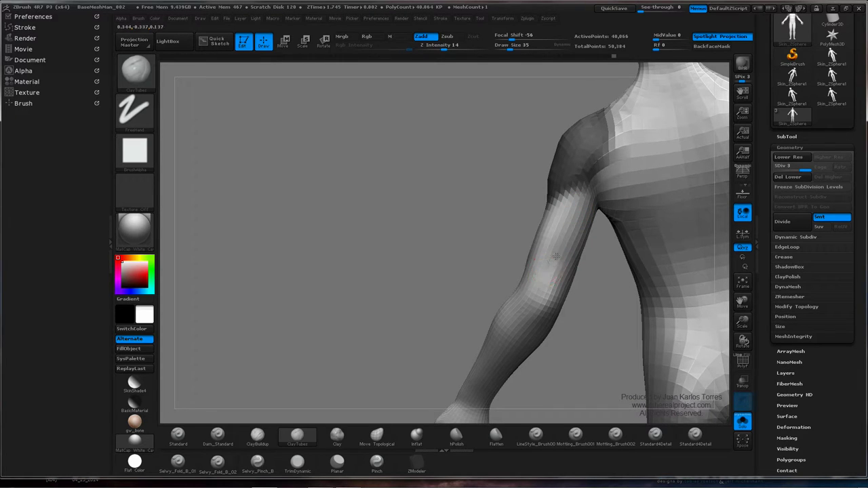
Sculpt the lower end of the triceps above the elbow and smooth the strokes
left_click_drag(560, 257, 557, 273)
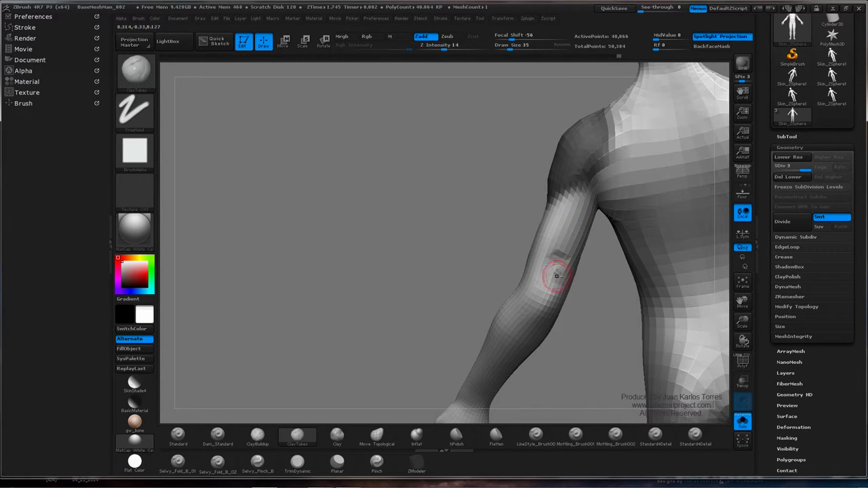
key("shift")
right_click_drag(578, 263, 616, 284)
key("ctrl")
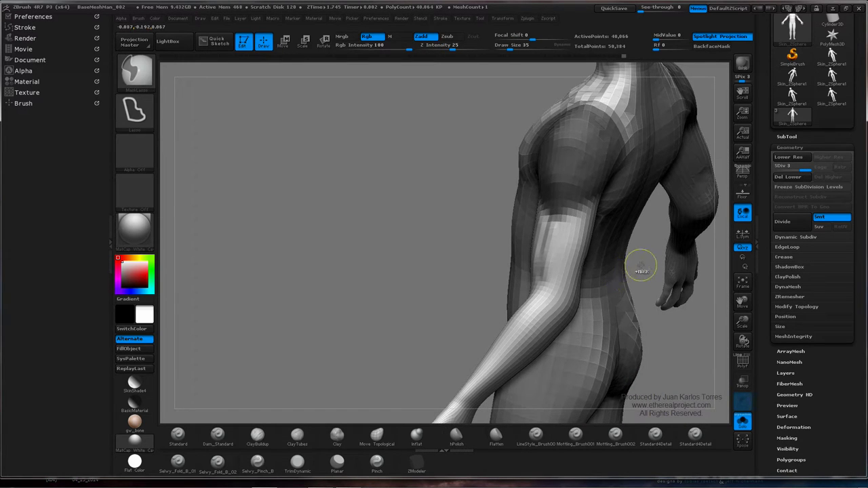
mouse_move(637, 264)
right_mouse_down()
mouse_move(608, 267)
mouse_move(627, 255)
mouse_move(556, 230)
right_mouse_up()
key("ctrl+shift")
left_click_drag(493, 208, 512, 183)
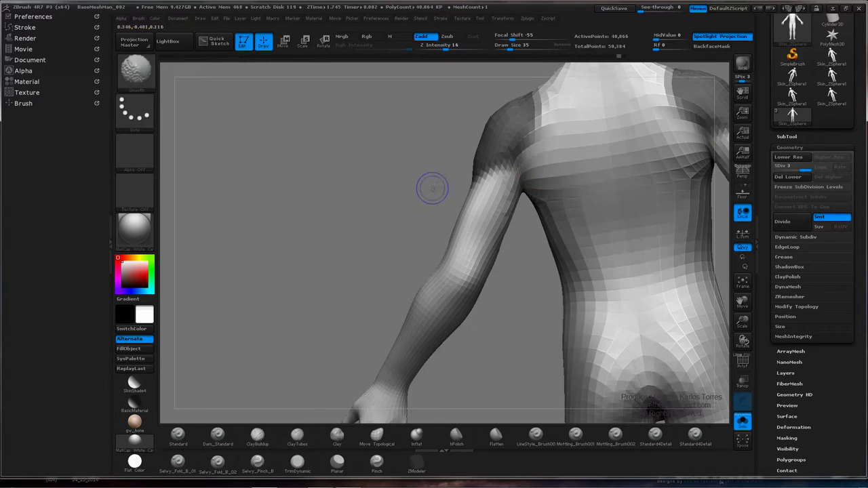
Extend the mask with a lasso selection over the upper back on both sides of the spine
mouse_move(430, 187)
left_mouse_down()
mouse_move(500, 187)
mouse_move(477, 190)
left_mouse_up()
right_click_drag(545, 176, 557, 176)
mouse_move(554, 87)
left_mouse_down("ctrl")
mouse_move(523, 124)
mouse_move(513, 193)
mouse_move(579, 146)
mouse_move(571, 94)
left_mouse_up("ctrl")
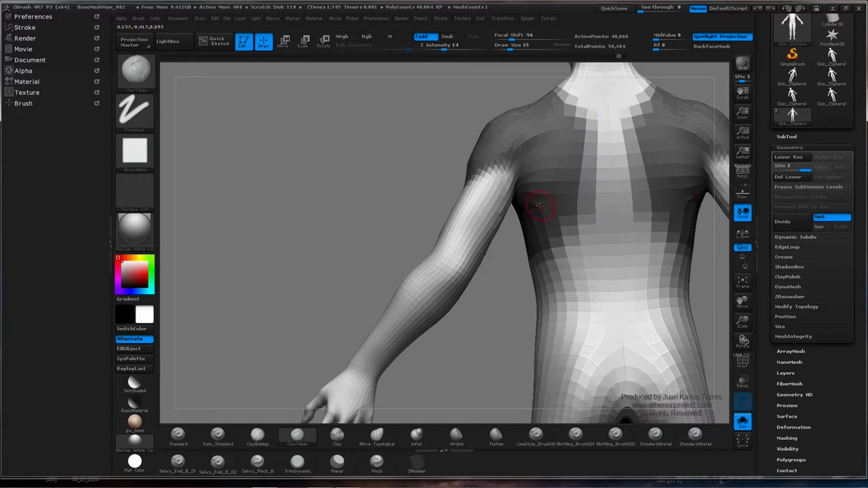
Sculpt the triceps with ClayTubes along the inner back of the upper arm, between the armpit and the elbow
right_click_drag(525, 205, 508, 203)
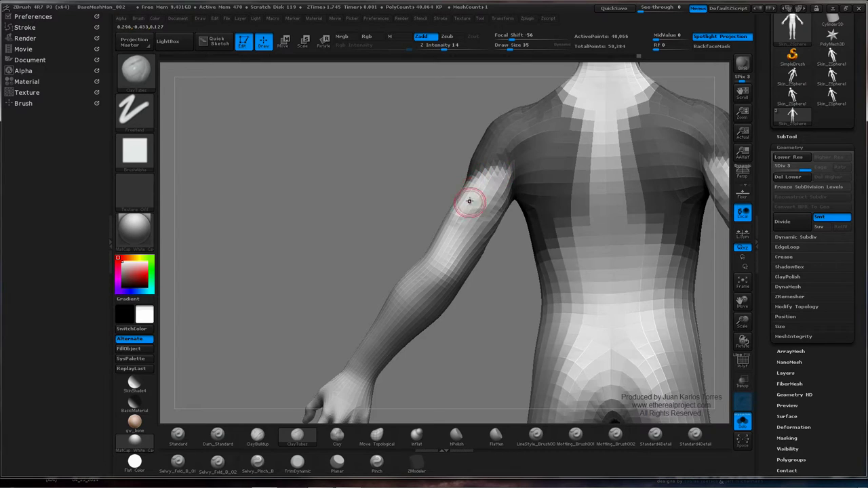
right_click_drag(468, 199, 492, 218)
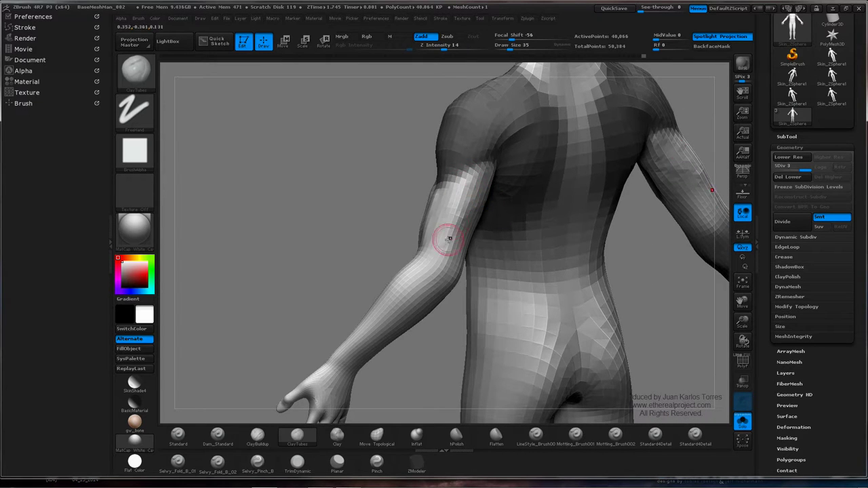
mouse_move(453, 217)
right_mouse_down()
mouse_move(488, 209)
mouse_move(481, 190)
mouse_move(470, 201)
mouse_move(434, 189)
right_mouse_up()
mouse_move(498, 208)
left_mouse_down()
mouse_move(477, 249)
mouse_move(467, 252)
left_mouse_up()
left_click_drag(513, 227, 515, 183)
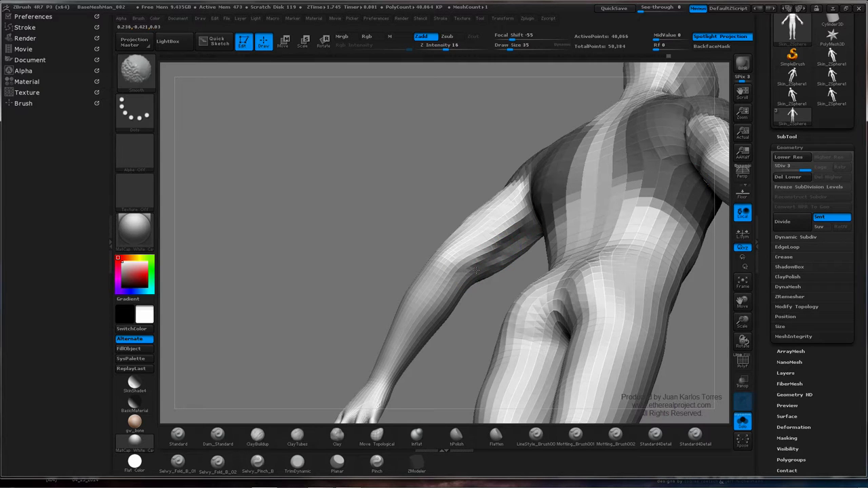
mouse_move(517, 214)
right_mouse_down()
mouse_move(520, 252)
mouse_move(492, 235)
right_mouse_up()
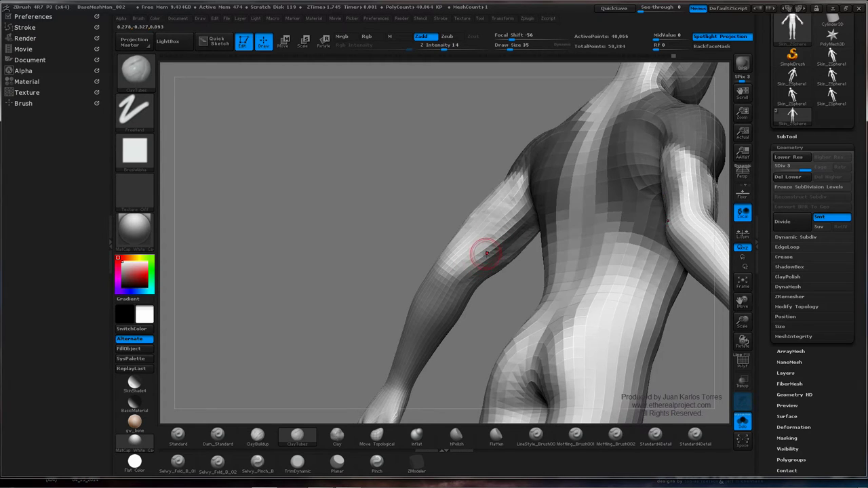
left_click_drag(493, 242, 515, 202)
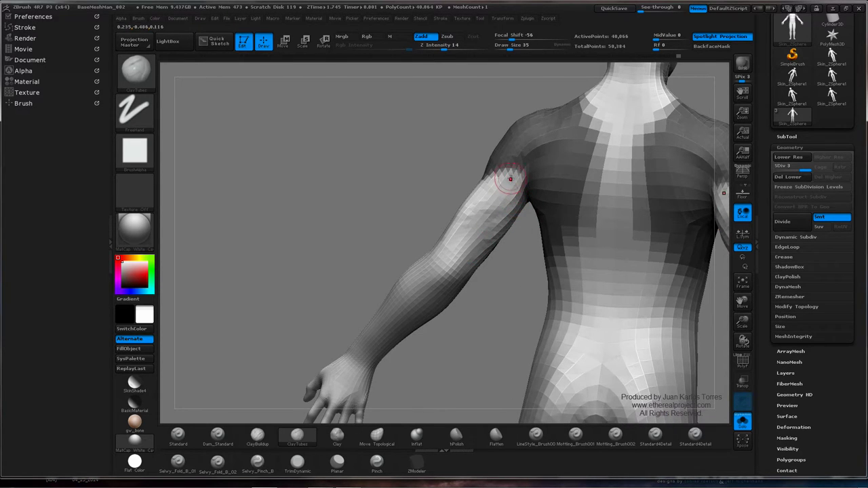
Build up the upper triceps on the back of the arm, directly below the masked deltoid, with ClayTubes strokes
left_click_drag(510, 179, 476, 216)
mouse_move(483, 213)
right_mouse_down()
mouse_move(487, 201)
mouse_move(459, 177)
right_mouse_up()
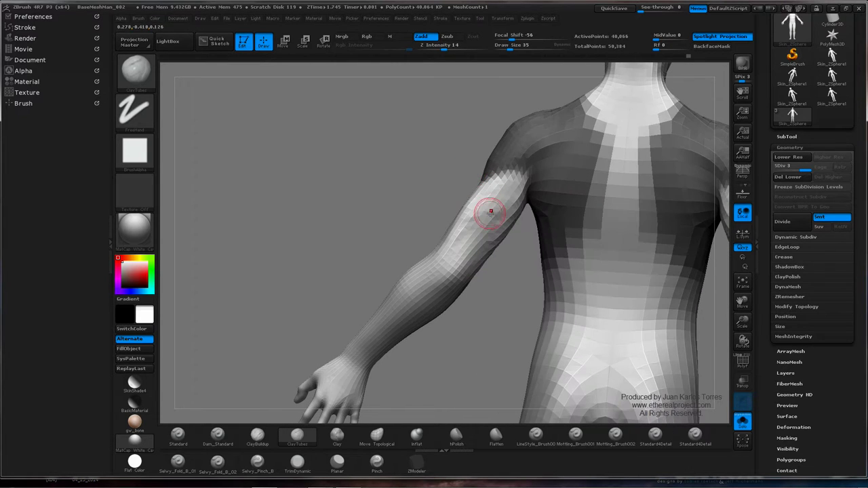
left_click_drag(490, 211, 475, 236)
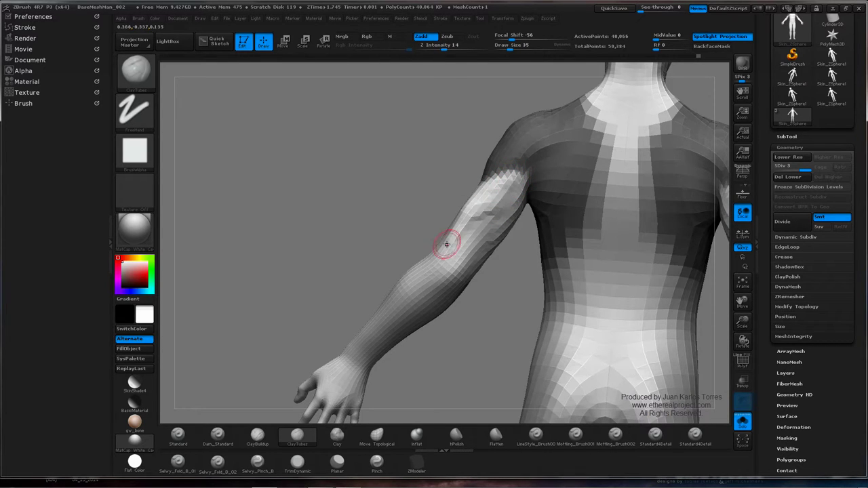
mouse_move(446, 236)
left_mouse_down()
mouse_move(510, 219)
mouse_move(493, 180)
left_mouse_up()
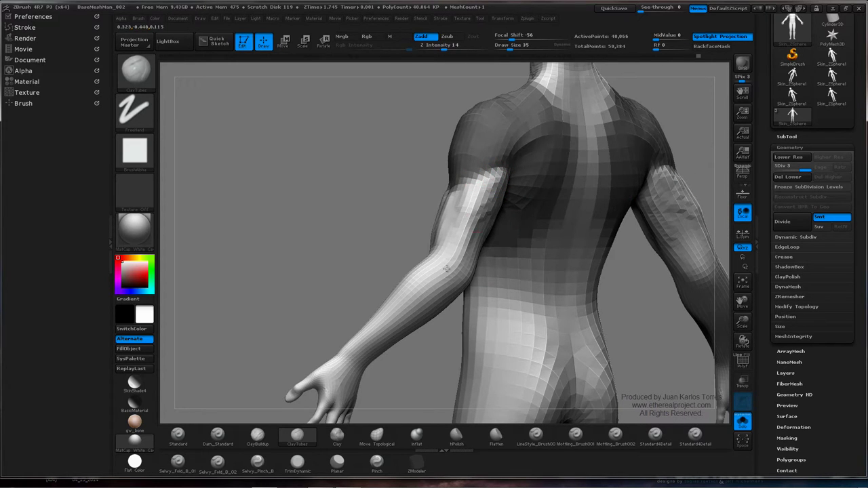
mouse_move(449, 207)
left_mouse_down()
mouse_move(445, 194)
mouse_move(514, 235)
left_mouse_up()
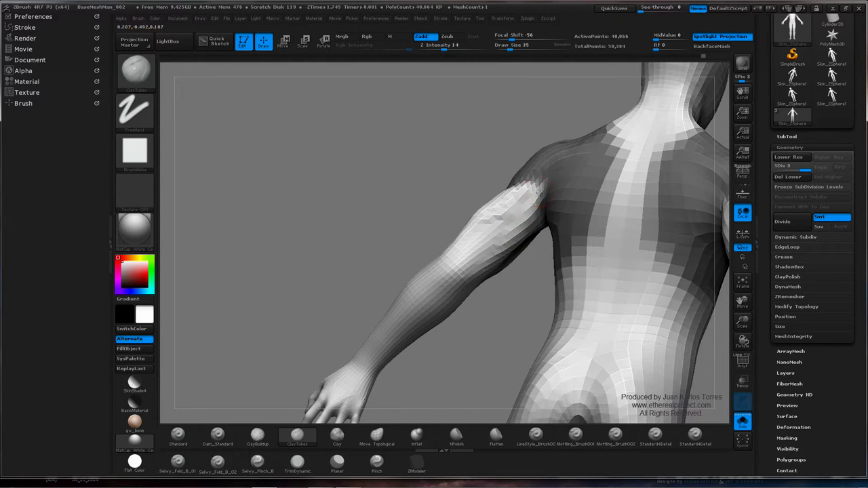
left_click_drag(535, 200, 539, 217)
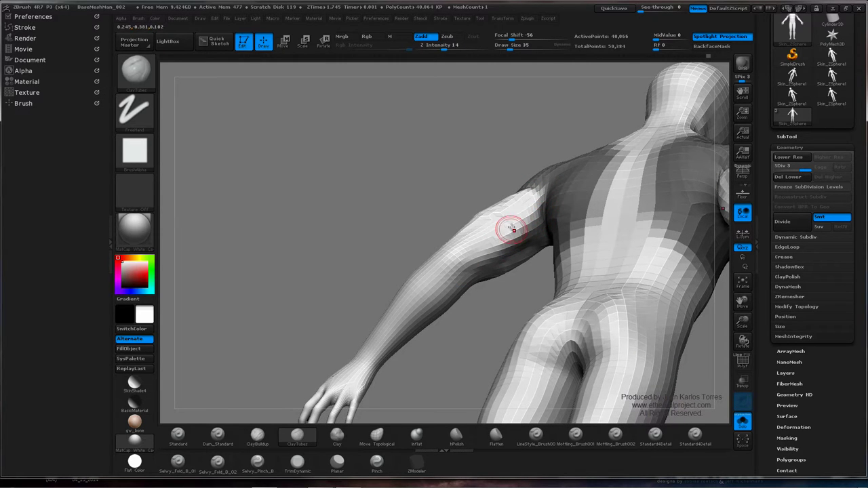
right_click_drag(495, 210, 512, 241)
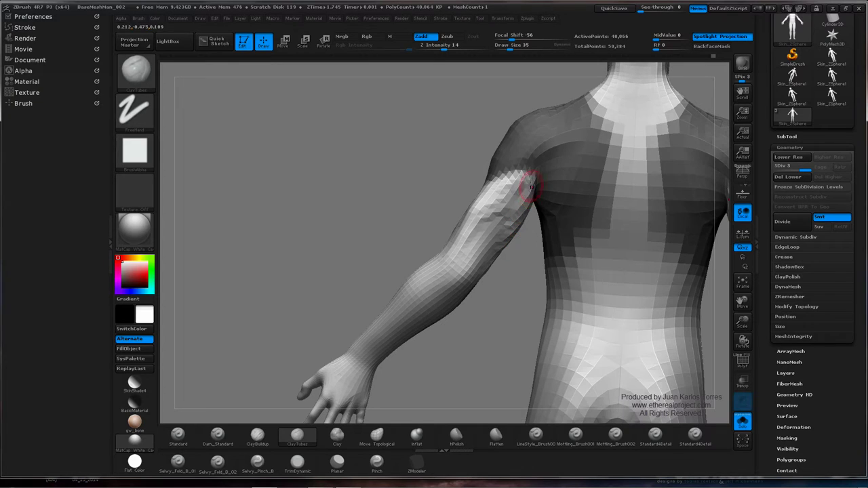
mouse_move(519, 206)
right_mouse_down()
mouse_move(472, 198)
mouse_move(548, 205)
right_mouse_up()
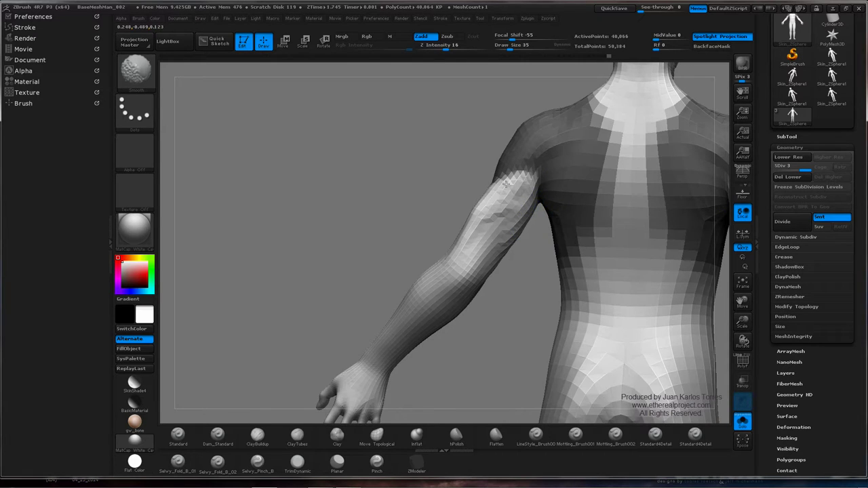
Smooth the triceps strokes below the deltoid mask and along the inner upper arm
mouse_move(506, 183)
right_mouse_down()
mouse_move(473, 221)
mouse_move(508, 203)
right_mouse_up()
key("shift")
key("shift")
mouse_move(495, 245)
right_mouse_down()
mouse_move(519, 219)
mouse_move(489, 175)
mouse_move(533, 199)
mouse_move(597, 169)
mouse_move(576, 191)
mouse_move(548, 179)
right_mouse_up()
key("shift")
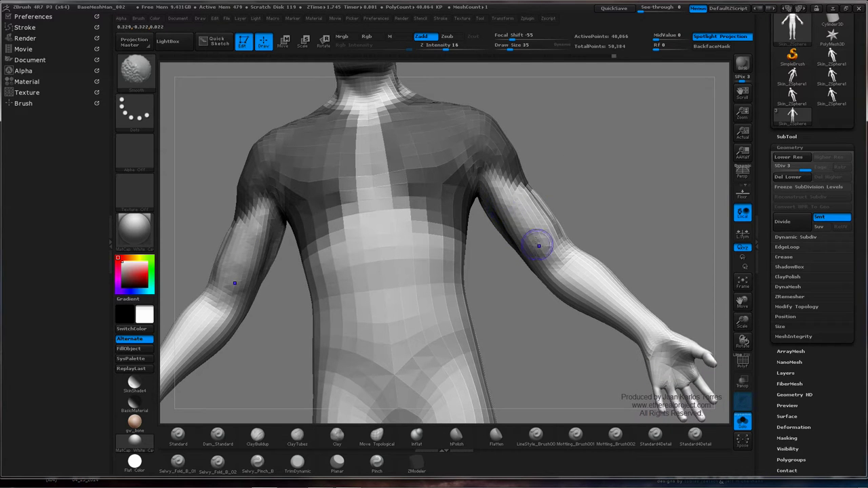
Sculpt the long head of the triceps along the inner rear edge of the upper arm, from the armpit toward the elbow
mouse_move(595, 194)
right_mouse_down()
mouse_move(594, 165)
mouse_move(542, 224)
mouse_move(639, 194)
right_mouse_up()
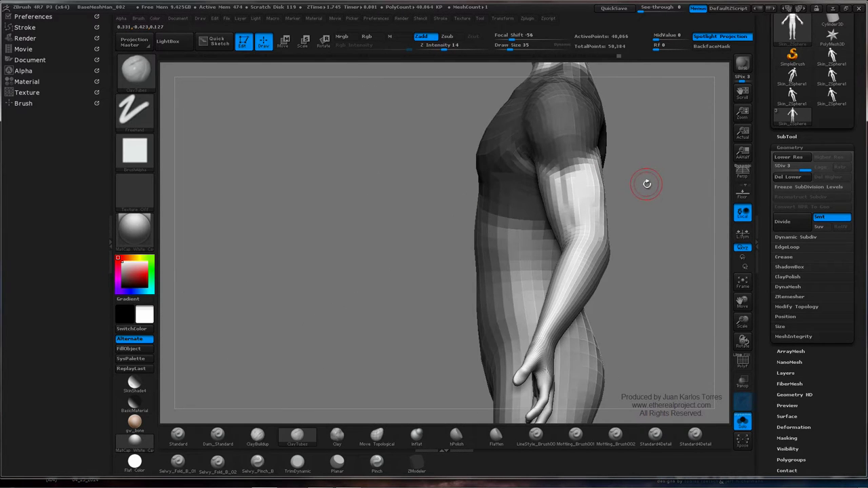
mouse_move(657, 179)
right_mouse_down()
mouse_move(665, 171)
mouse_move(513, 177)
right_mouse_up()
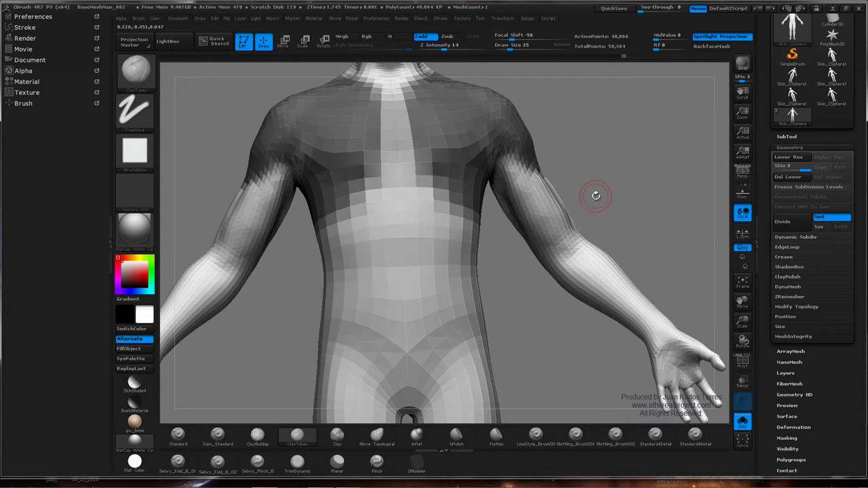
mouse_move(585, 187)
right_mouse_down()
mouse_move(562, 187)
mouse_move(581, 179)
mouse_move(593, 203)
mouse_move(527, 202)
mouse_move(603, 174)
mouse_move(613, 189)
mouse_move(543, 172)
mouse_move(511, 207)
right_mouse_up()
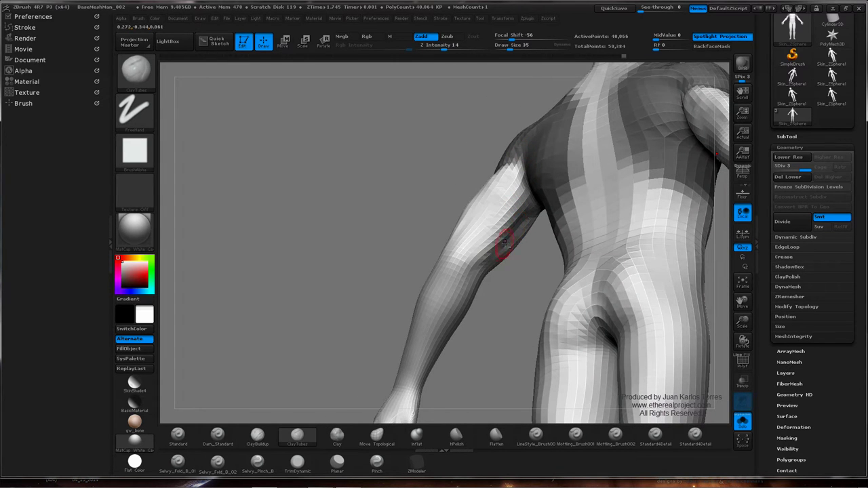
right_click_drag(482, 267, 511, 216)
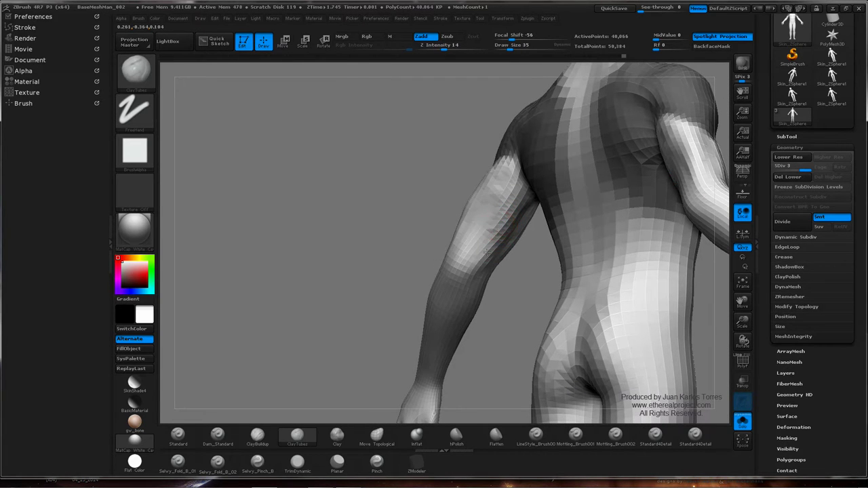
right_click_drag(499, 210, 503, 216)
left_click_drag(490, 182, 493, 170)
right_click_drag(488, 168, 478, 174)
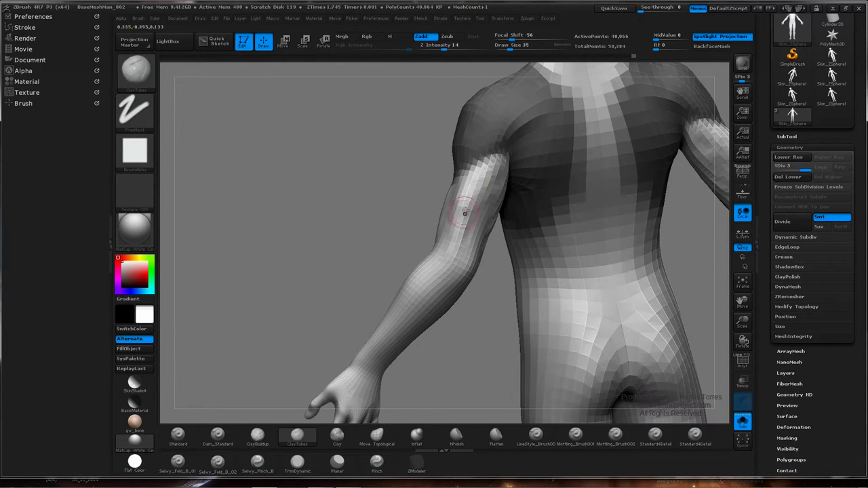
right_click_drag(479, 187, 481, 170)
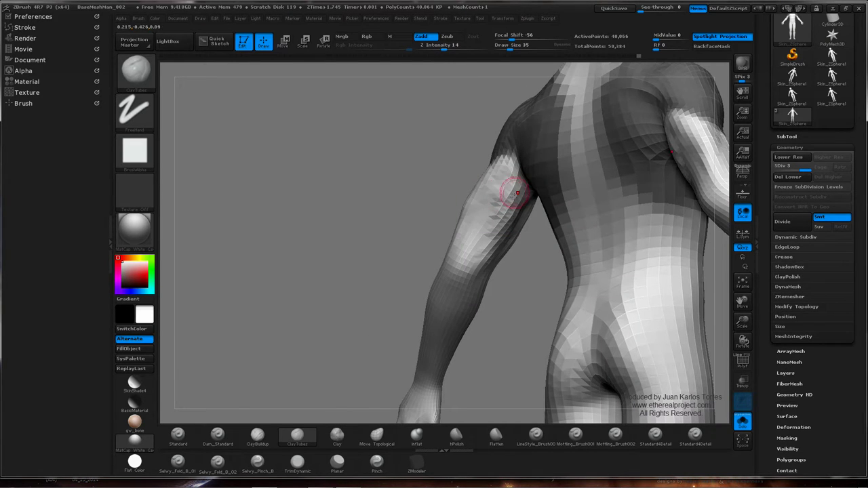
left_click_drag(520, 189, 477, 255)
mouse_move(477, 255)
right_mouse_down()
mouse_move(508, 250)
mouse_move(525, 198)
mouse_move(513, 208)
right_mouse_up()
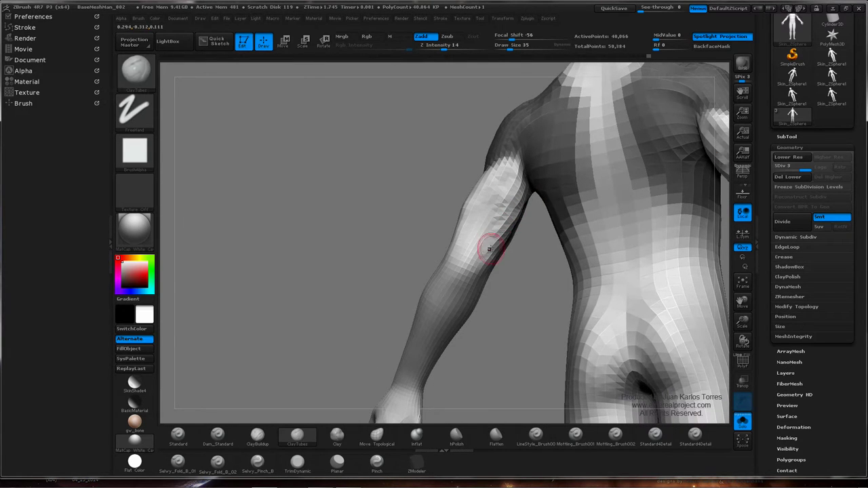
Smooth the inner triceps strokes and reinforce the muscle's volume down to just above the elbow
key("shift")
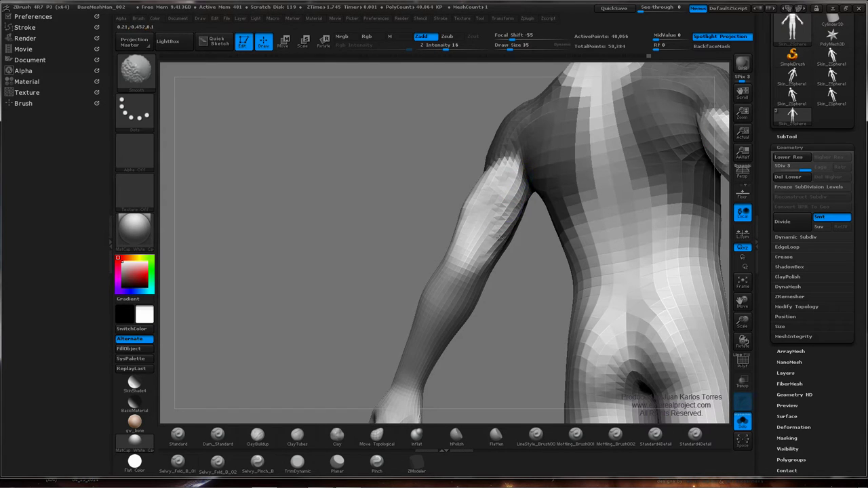
left_click_drag(500, 237, 499, 226, "shift")
right_click_drag(496, 208, 509, 217)
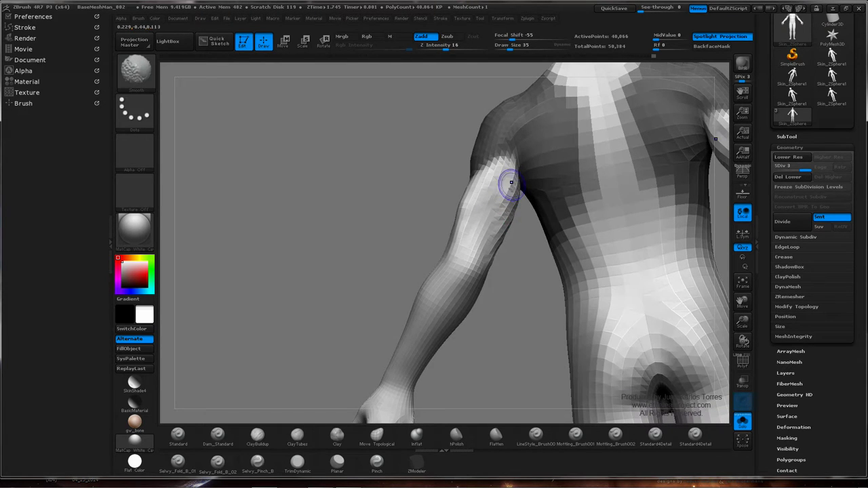
right_click_drag(512, 188, 468, 192)
left_click_drag(520, 194, 475, 245)
right_click_drag(509, 216, 527, 198)
mouse_move(512, 177)
left_mouse_down()
mouse_move(486, 250)
mouse_move(465, 228)
mouse_move(486, 254)
left_mouse_up()
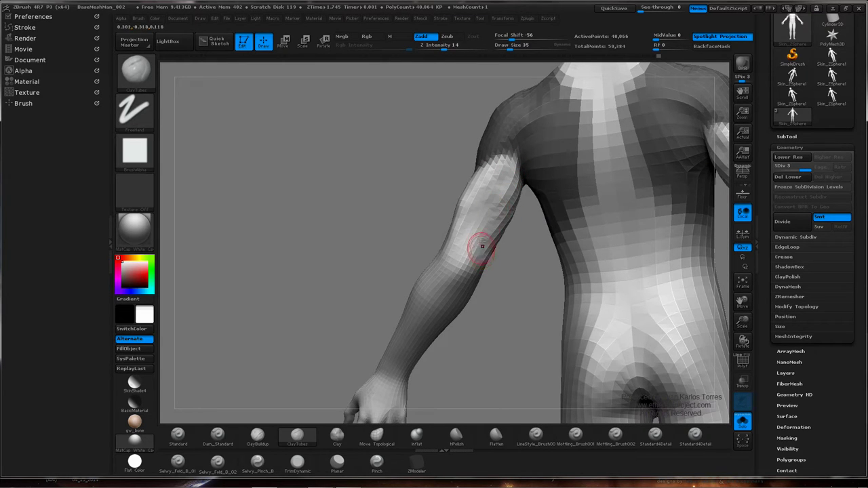
mouse_move(468, 234)
right_mouse_down()
mouse_move(494, 234)
mouse_move(508, 219)
right_mouse_up()
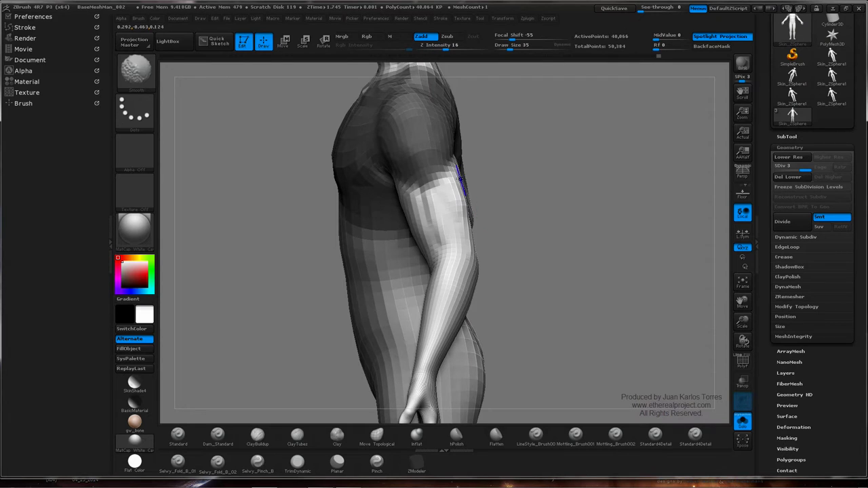
Smooth the rear contour of the upper arm and refine the triceps' transition into the elbow
left_click_drag(460, 179, 460, 214, "shift")
right_click_drag(462, 199, 425, 204)
mouse_move(466, 179)
left_mouse_down("shift")
mouse_move(467, 218)
mouse_move(463, 188)
mouse_move(466, 197)
left_mouse_up("shift")
right_click_drag(481, 197, 480, 172)
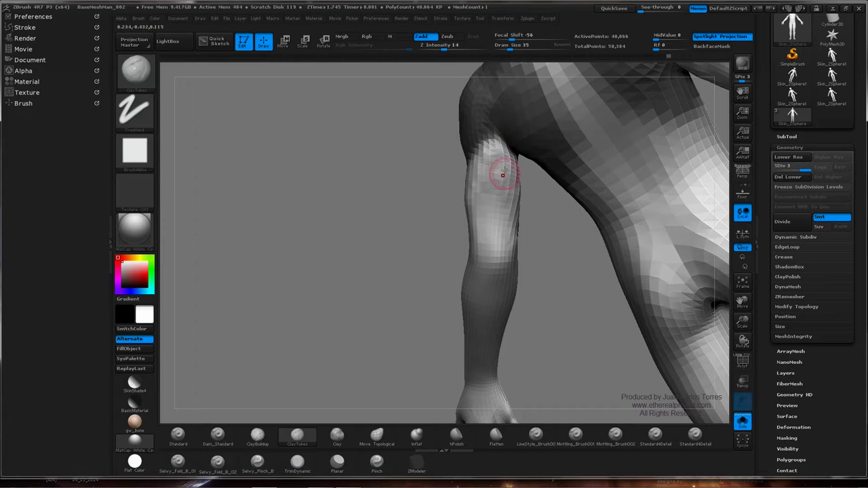
key("shift")
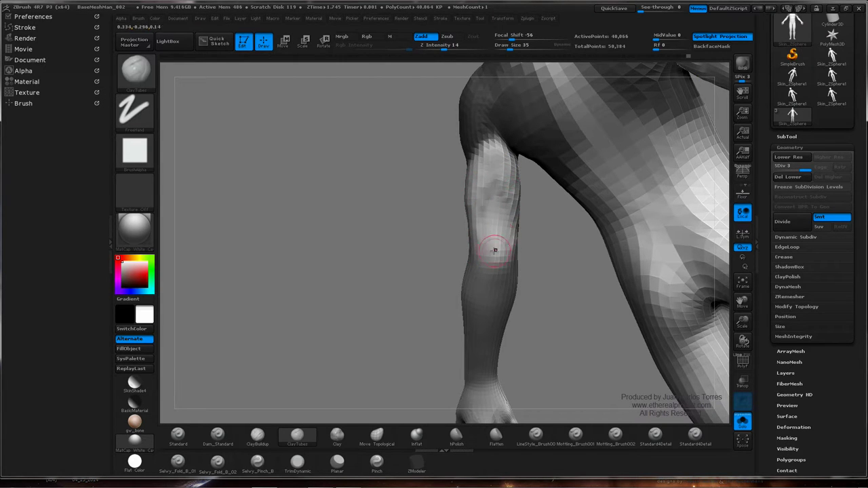
right_click_drag(493, 219, 487, 212)
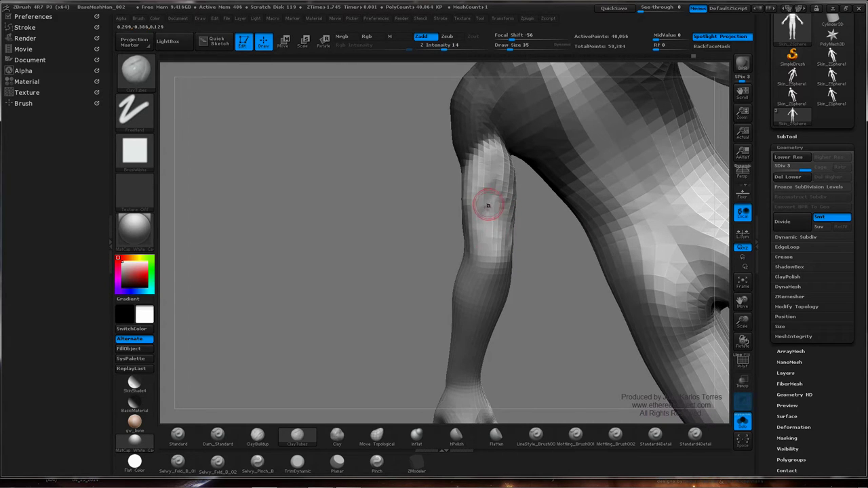
key("shift")
left_click_drag(504, 223, 498, 196, "shift")
Clear the mask from the body and examine the sculpted arms from the back, below and front
right_click_drag(498, 196, 583, 166)
left_click_drag(606, 165, 570, 186, "ctrl")
right_click_drag(646, 171, 562, 190, "ctrl")
left_click_drag(561, 190, 508, 187)
right_click_drag(508, 177, 514, 198)
left_click_drag(526, 153, 453, 201, "shift")
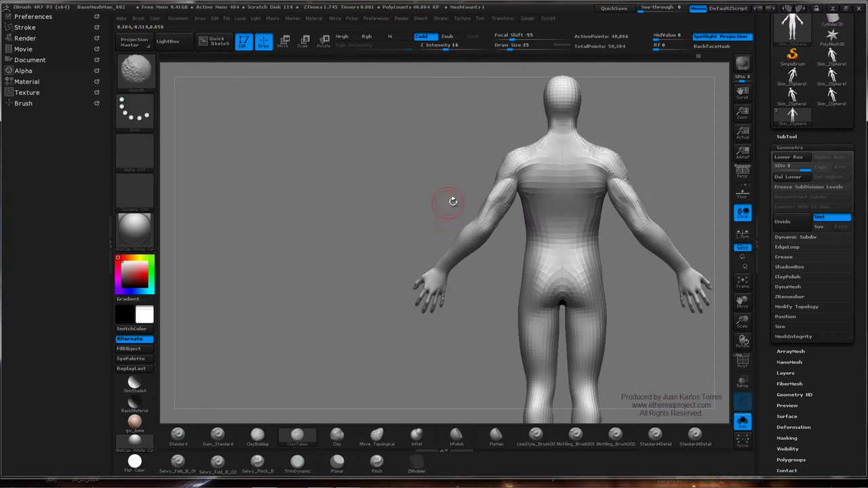
mouse_move(567, 194)
right_mouse_down("alt")
mouse_move(464, 200)
mouse_move(509, 191)
right_mouse_up("alt")
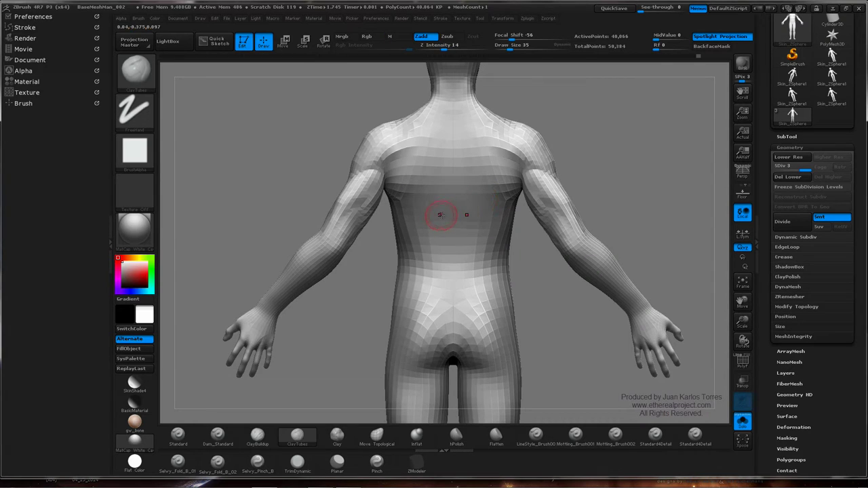
mouse_move(384, 232)
left_mouse_down()
mouse_move(370, 217)
mouse_move(403, 244)
mouse_move(385, 244)
mouse_move(379, 234)
left_mouse_up()
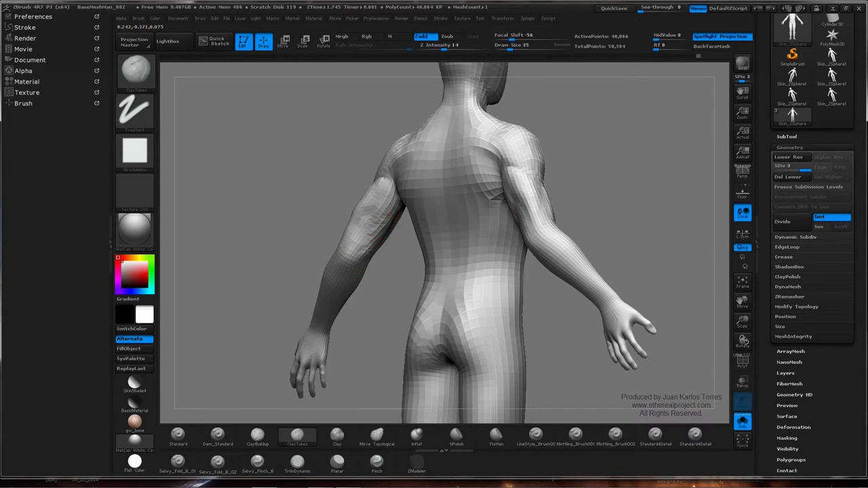
left_click_drag(394, 203, 387, 174)
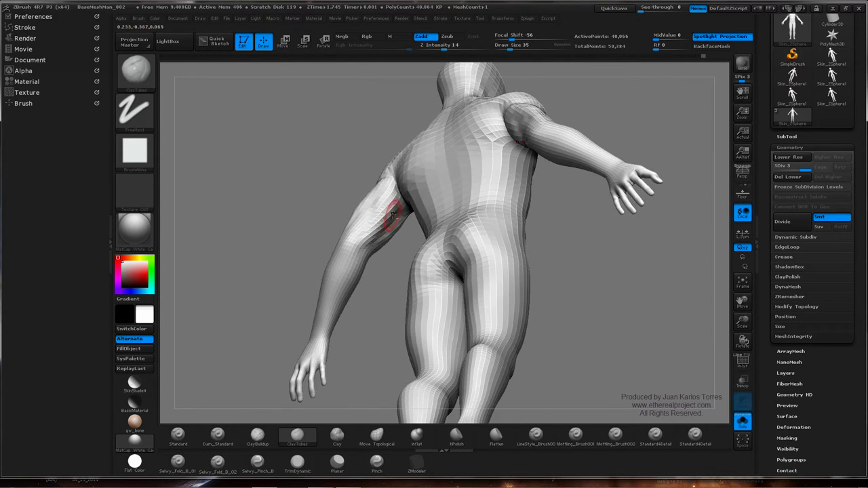
left_click_drag(398, 207, 649, 183)
left_click_drag(538, 186, 580, 200, "shift")
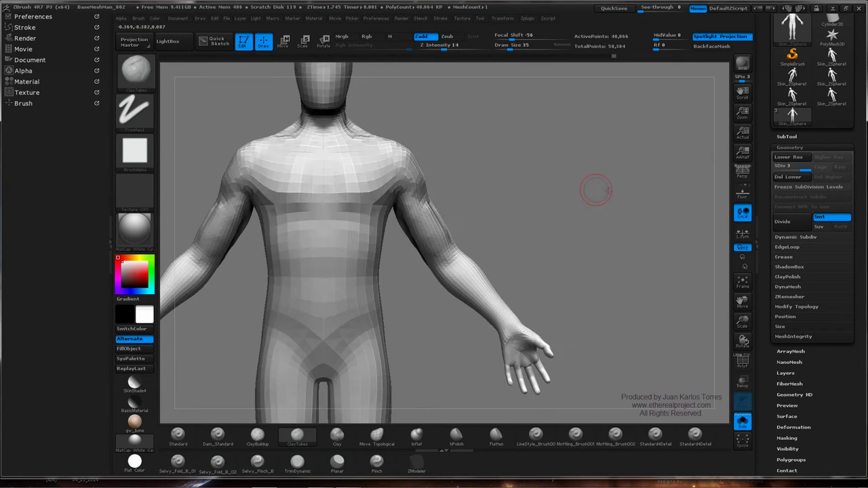
Isolate both arms and shoulders by hiding the torso, head and legs with a lasso selection
right_click_drag(617, 191, 568, 186, "ctrl")
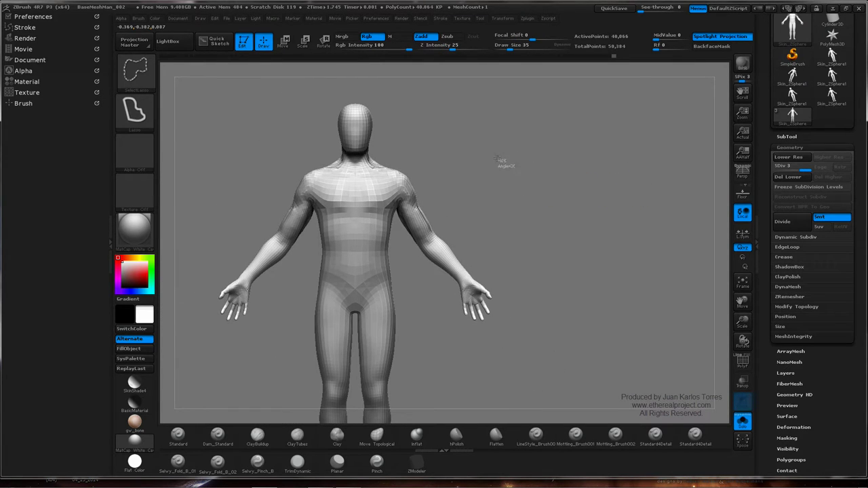
mouse_move(402, 158)
left_mouse_down("ctrl+shift")
mouse_move(383, 166)
mouse_move(431, 326)
mouse_move(520, 271)
left_mouse_up("ctrl+shift")
mouse_move(486, 240)
right_mouse_down("ctrl")
mouse_move(570, 228)
mouse_move(505, 180)
right_mouse_up("ctrl")
mouse_move(505, 180)
left_mouse_down()
mouse_move(515, 151)
mouse_move(526, 157)
left_mouse_up()
key("ctrl+shift")
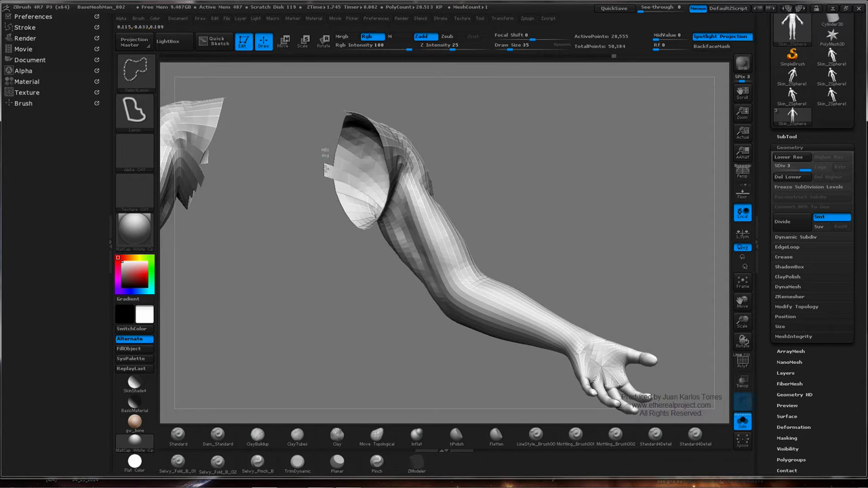
Hide the leftover polygons along the chest-side edge of the shoulder and below the armpit
right_click_drag(388, 138, 360, 92)
key("ctrl+shift")
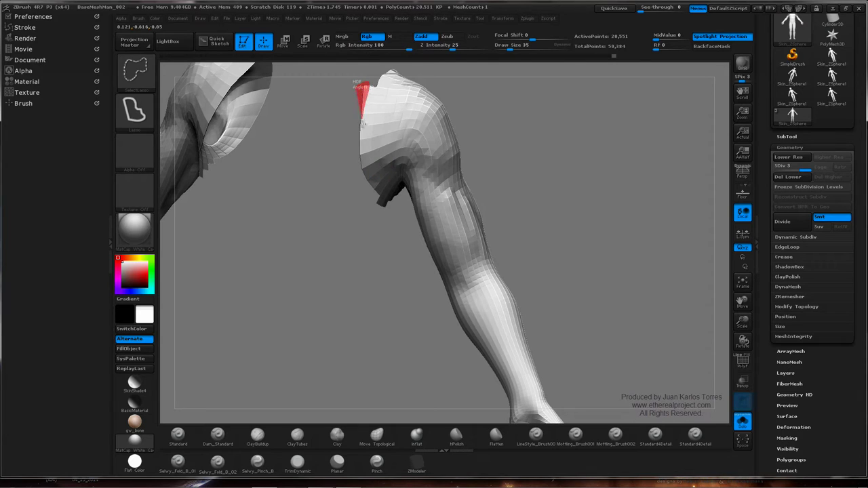
mouse_move(379, 196)
left_mouse_down("ctrl+alt+shift")
mouse_move(344, 224)
mouse_move(356, 179)
left_mouse_up("ctrl+alt+shift")
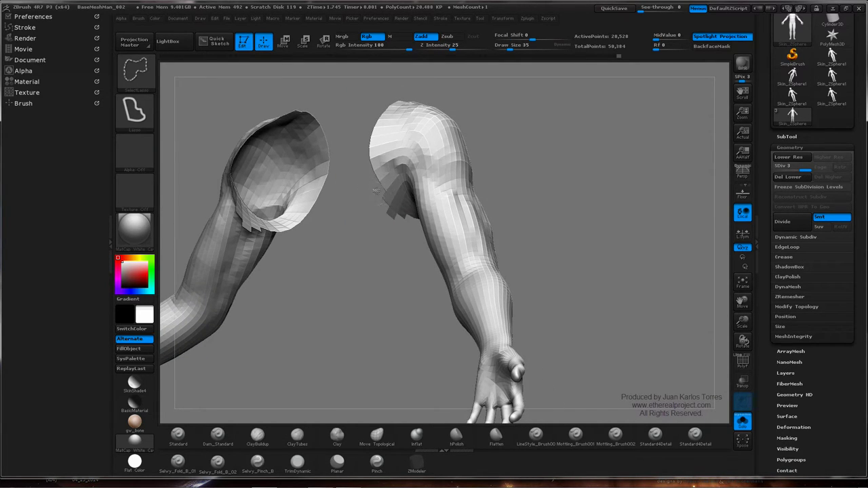
mouse_move(406, 219)
left_mouse_down("ctrl+alt+shift")
mouse_move(395, 223)
mouse_move(413, 238)
left_mouse_up("ctrl+alt+shift")
Build up the inner surface of the upper arm with ClayTubes from the armpit toward the elbow, and smooth the strokes
mouse_move(451, 206)
left_mouse_down()
mouse_move(554, 216)
mouse_move(478, 185)
left_mouse_up()
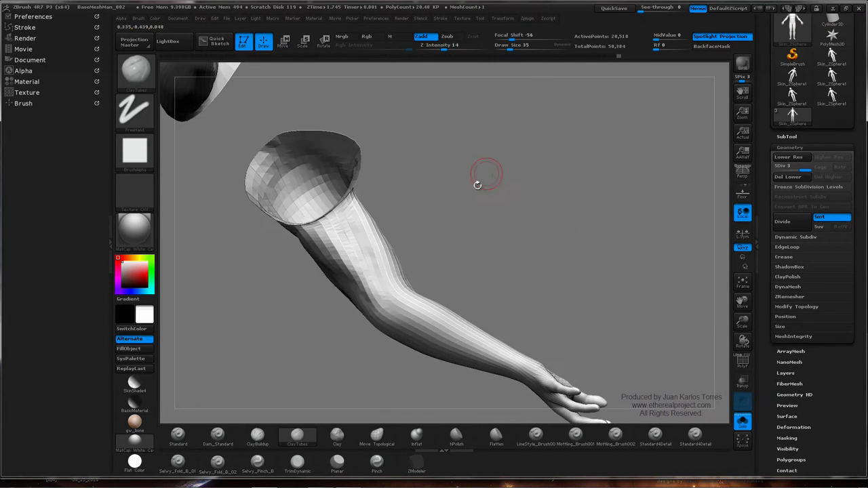
mouse_move(433, 224)
right_mouse_down("alt")
mouse_move(480, 183)
mouse_move(504, 182)
right_mouse_up("alt")
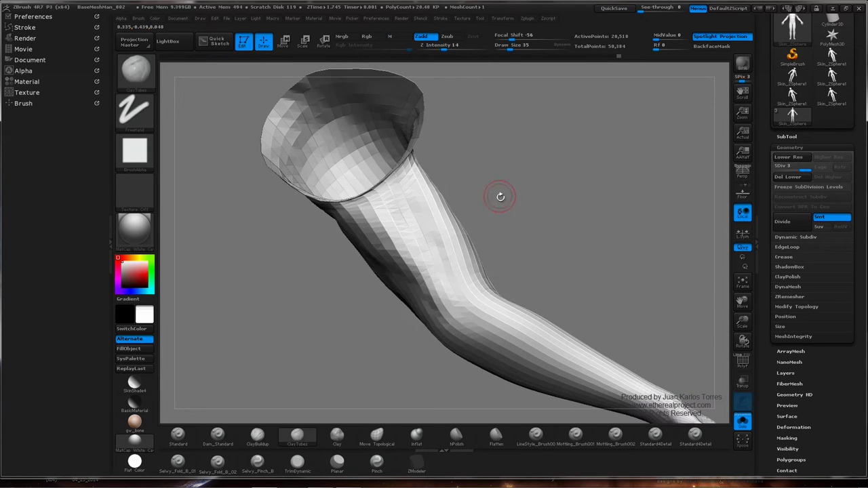
mouse_move(500, 197)
left_mouse_down()
mouse_move(484, 199)
mouse_move(503, 206)
left_mouse_up()
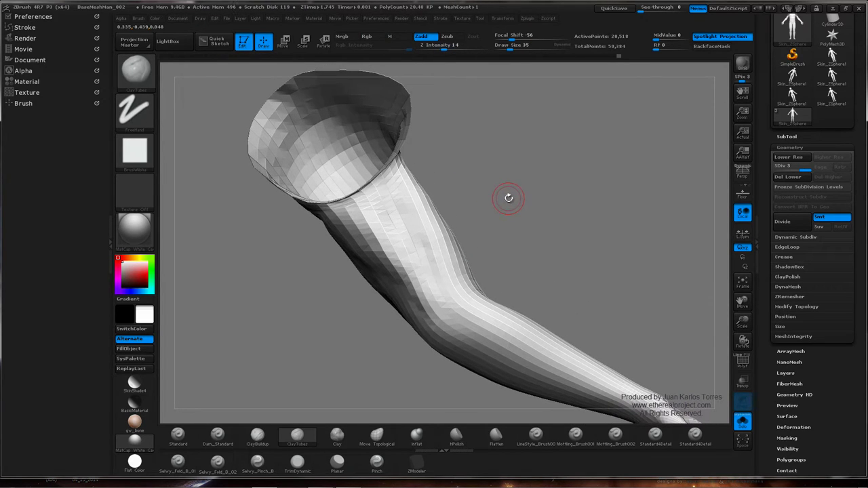
mouse_move(507, 202)
left_mouse_down()
mouse_move(469, 224)
mouse_move(436, 207)
mouse_move(404, 217)
mouse_move(459, 206)
mouse_move(422, 206)
mouse_move(406, 224)
left_mouse_up()
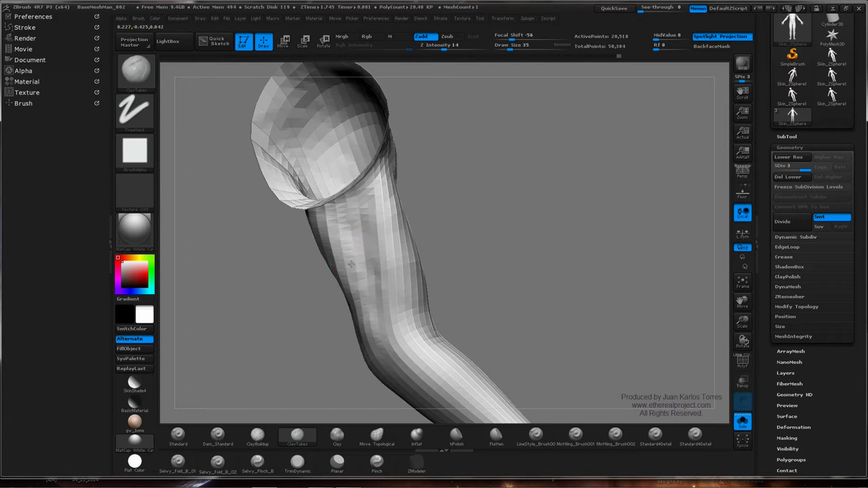
left_click_drag(342, 212, 334, 246)
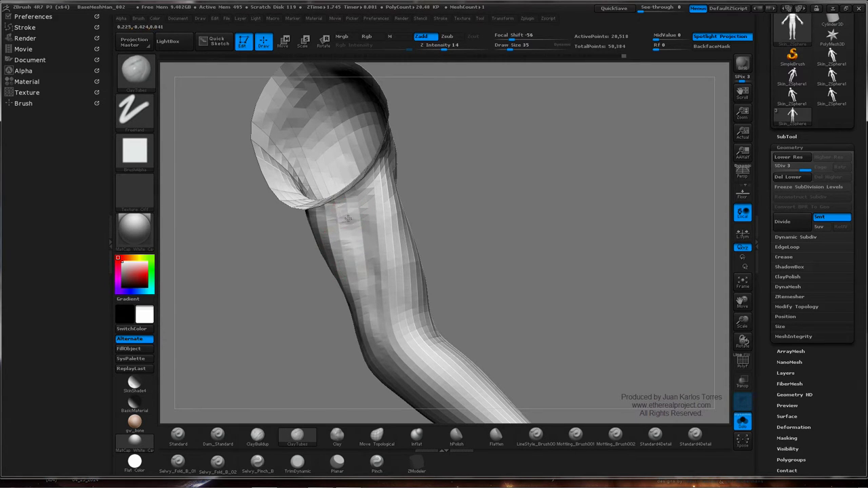
mouse_move(415, 230)
left_mouse_down()
mouse_move(397, 192)
mouse_move(422, 214)
left_mouse_up()
left_click_drag(343, 278, 360, 237)
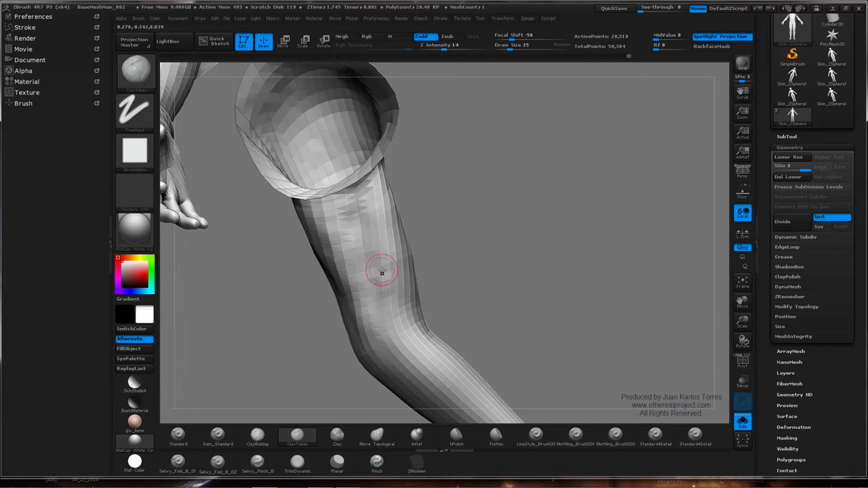
mouse_move(389, 278)
left_mouse_down("shift")
mouse_move(391, 313)
mouse_move(385, 244)
mouse_move(342, 257)
left_mouse_up("shift")
left_click_drag(514, 198, 515, 209, "shift")
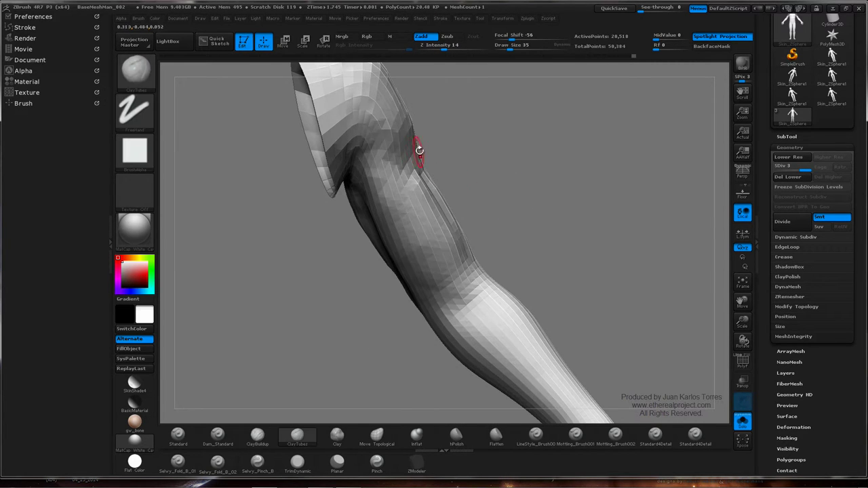
Sculpt the lower edge of the front deltoid where it meets the biceps, and smooth the transition
left_click_drag(447, 137, 348, 203)
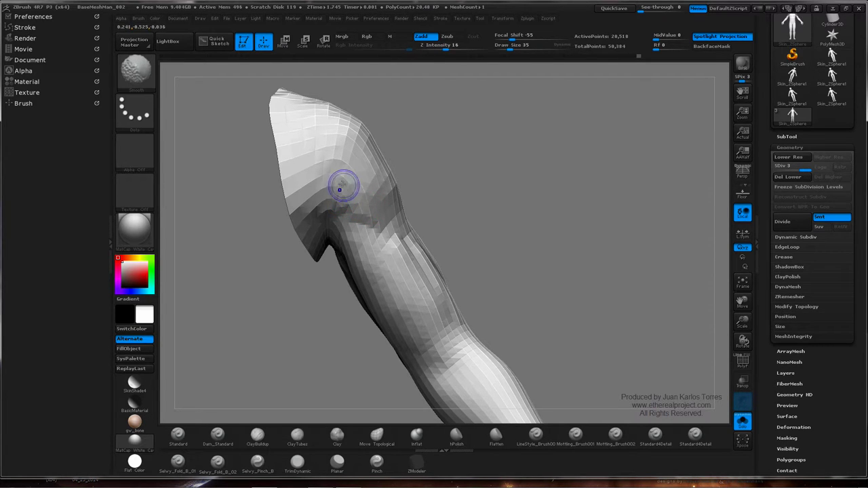
left_click_drag(412, 204, 359, 209)
right_click_drag(359, 209, 339, 209)
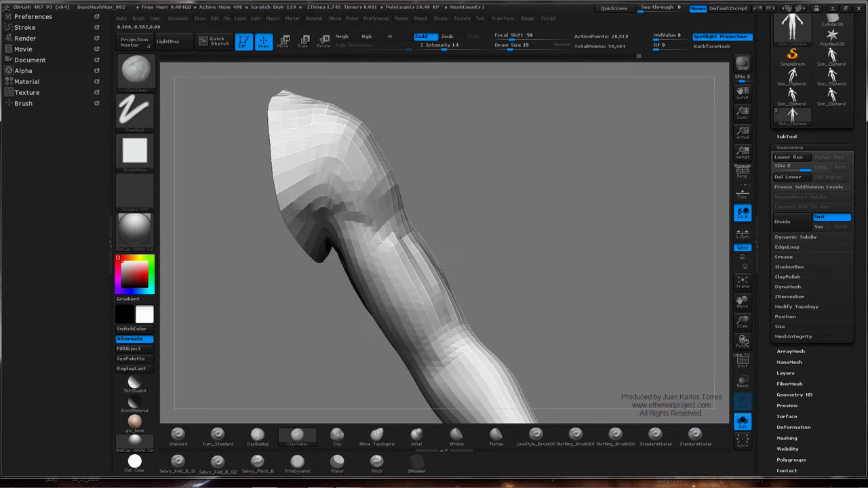
Add ClayTubes strokes at the front of the elbow to shape the biceps' transition into the forearm
mouse_move(494, 230)
right_mouse_down("ctrl")
mouse_move(497, 212)
mouse_move(385, 206)
mouse_move(501, 199)
right_mouse_up("ctrl")
right_click_drag(458, 248, 457, 219, "alt")
left_click_drag(458, 219, 441, 232)
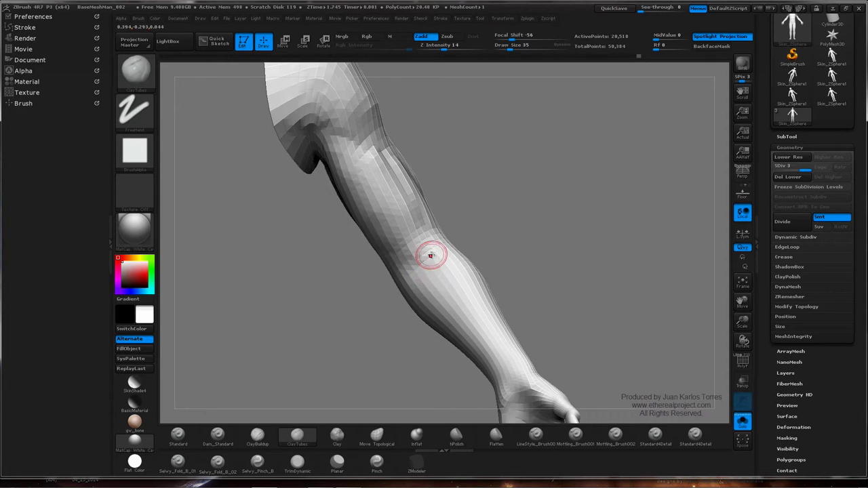
right_click_drag(431, 256, 424, 269)
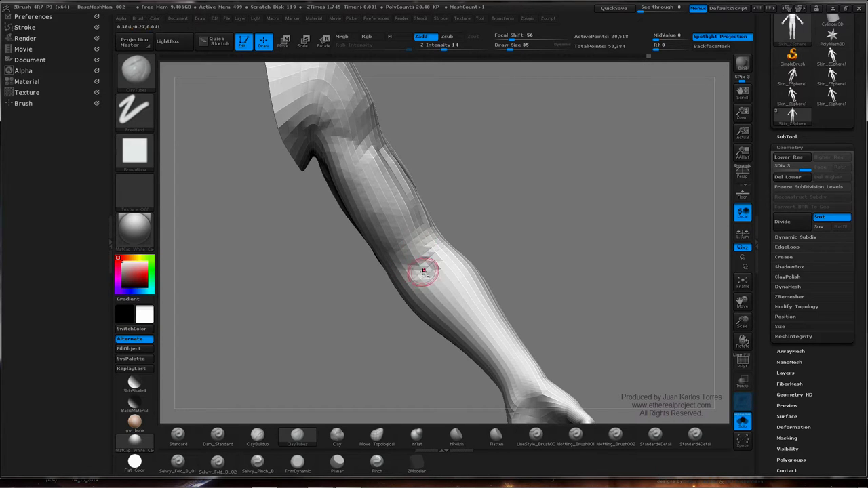
key("shift")
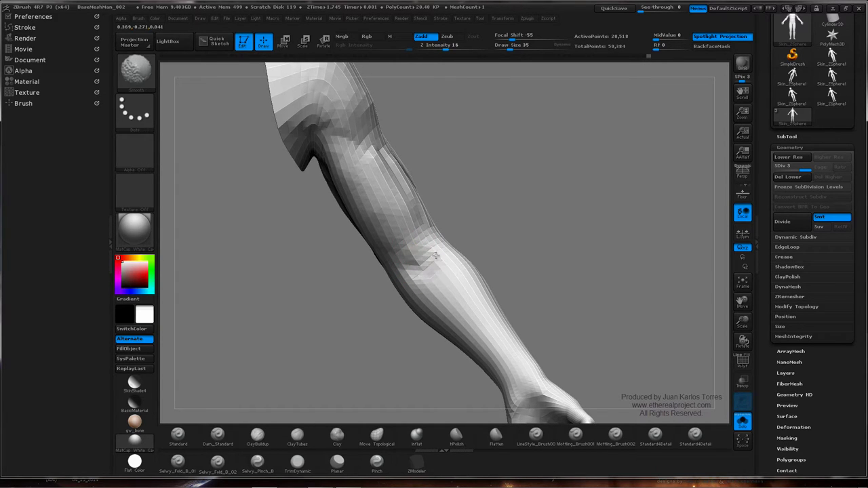
right_click_drag(509, 215, 474, 228, "ctrl")
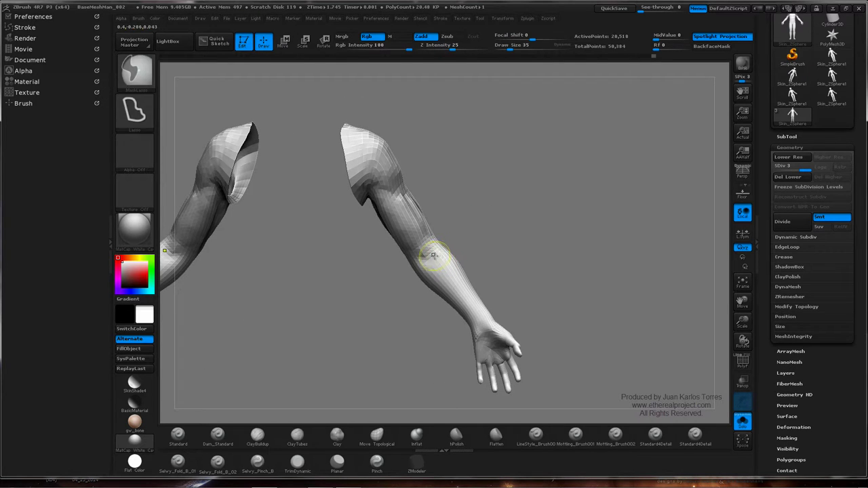
Smooth the front elbow strokes and blend them into the upper forearm
right_click_drag(432, 255, 440, 255, "ctrl")
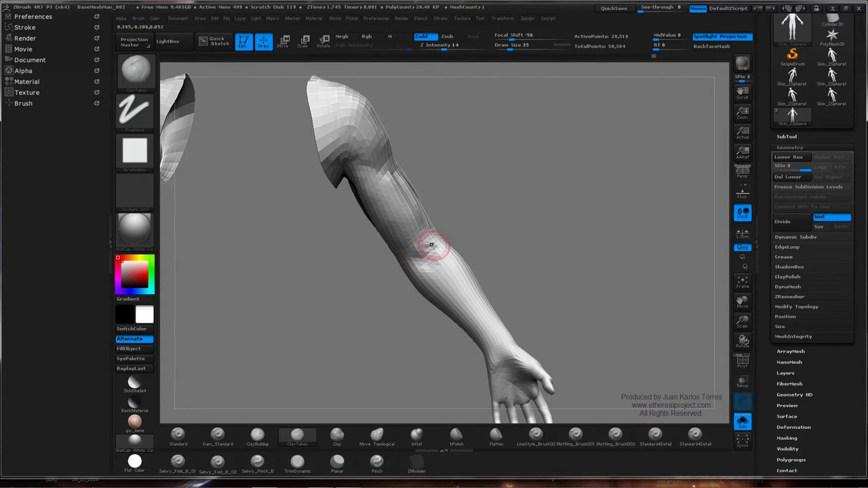
key("shift")
left_click_drag(430, 269, 423, 290, "shift")
right_click_drag(450, 238, 462, 279)
mouse_move(461, 278)
left_mouse_down()
mouse_move(437, 258)
mouse_move(478, 255)
mouse_move(465, 242)
left_mouse_up()
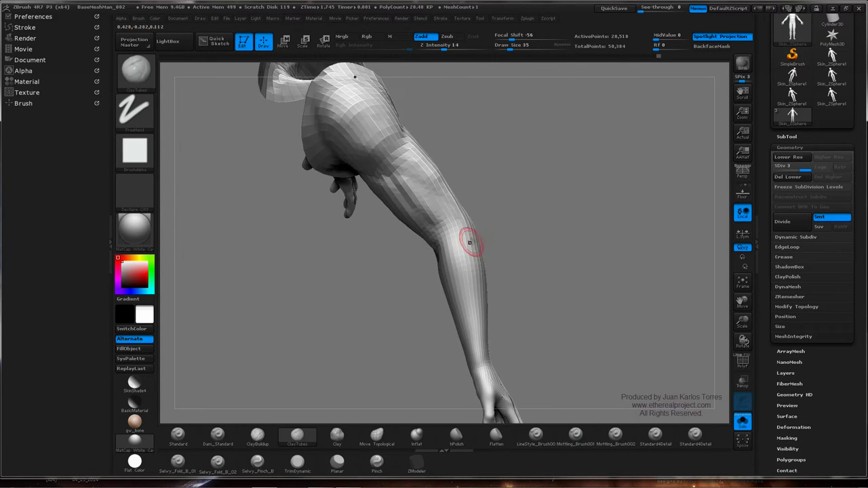
key("ctrl")
mouse_move(406, 154)
left_mouse_down("ctrl")
mouse_move(416, 188)
mouse_move(448, 214)
mouse_move(512, 203)
mouse_move(478, 204)
left_mouse_up("ctrl")
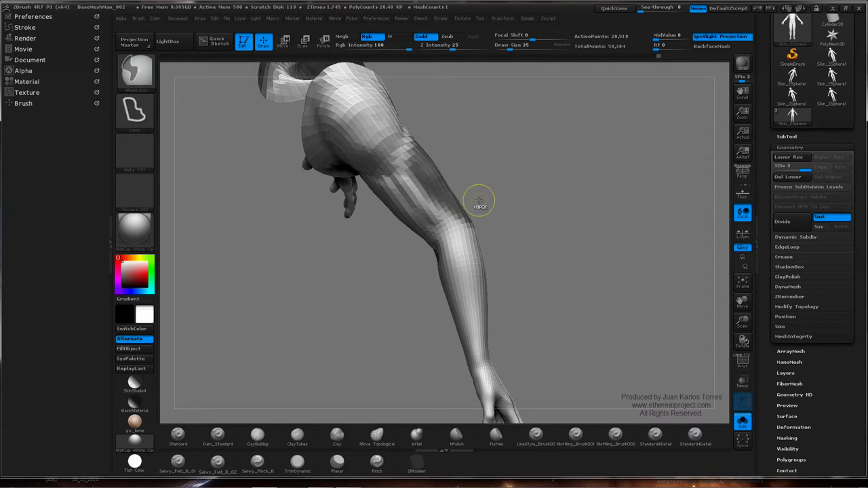
key("ctrl+z")
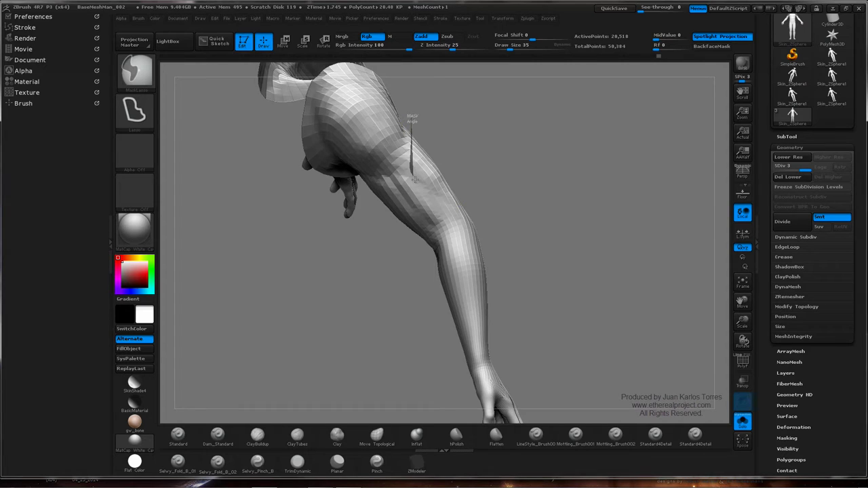
Mask the outer side of the upper arm with a lasso, and build up and smooth the forearm muscle running from the elbow toward the wrist
mouse_move(415, 180)
left_mouse_down("ctrl")
mouse_move(453, 211)
mouse_move(544, 173)
mouse_move(535, 175)
left_mouse_up("ctrl")
mouse_move(525, 190)
left_mouse_down()
mouse_move(499, 196)
mouse_move(476, 242)
mouse_move(459, 242)
mouse_move(450, 226)
mouse_move(475, 227)
mouse_move(452, 227)
left_mouse_up()
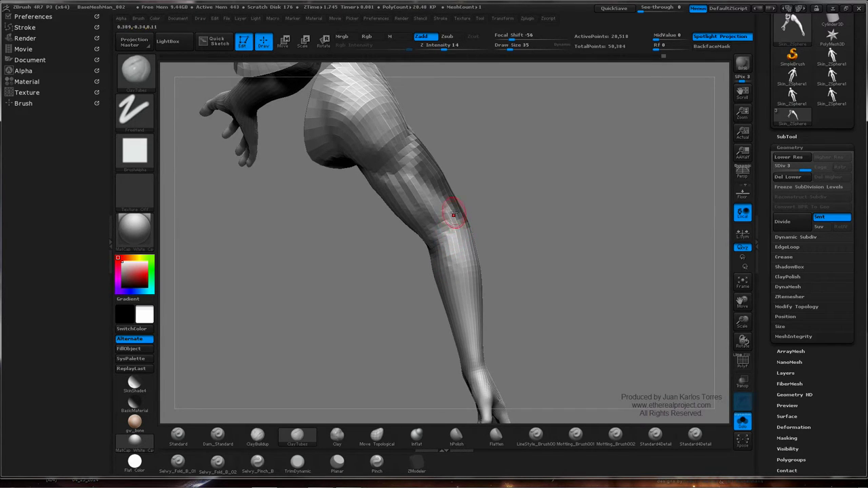
left_click_drag(507, 246, 469, 229)
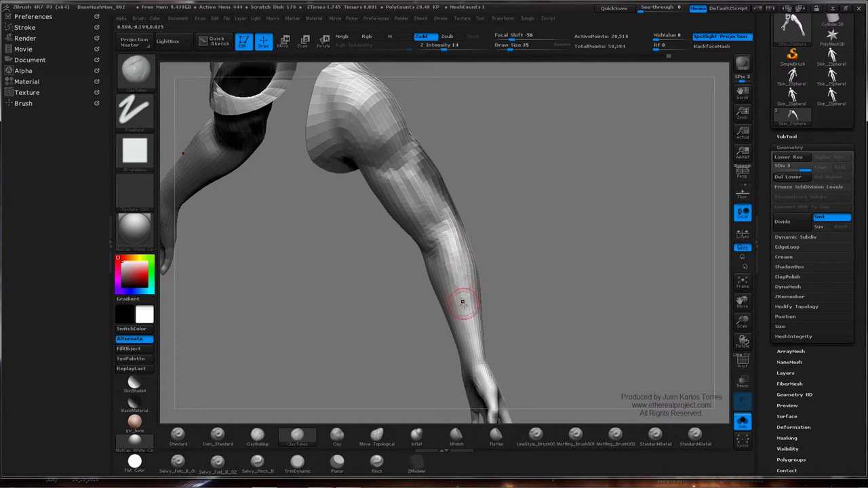
key("shift")
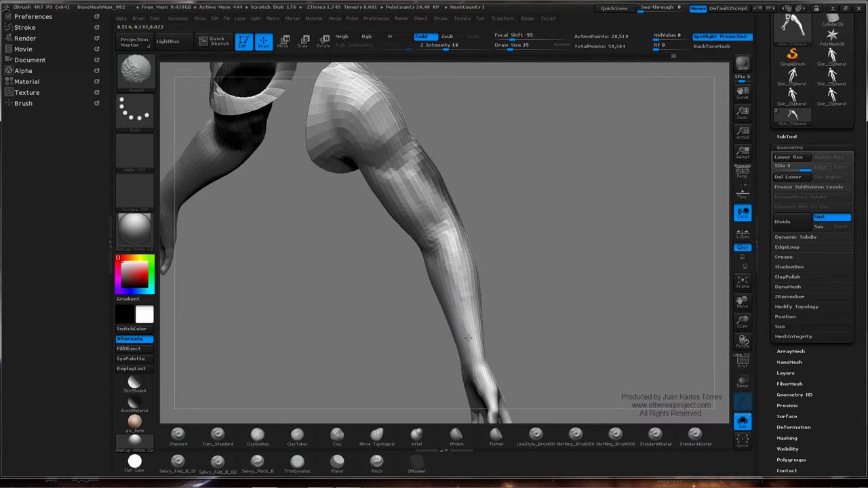
left_click_drag(467, 338, 472, 317, "shift")
Refine the outer forearm volume with ClayTubes and smooth its transition around the elbow
left_click_drag(503, 293, 450, 310)
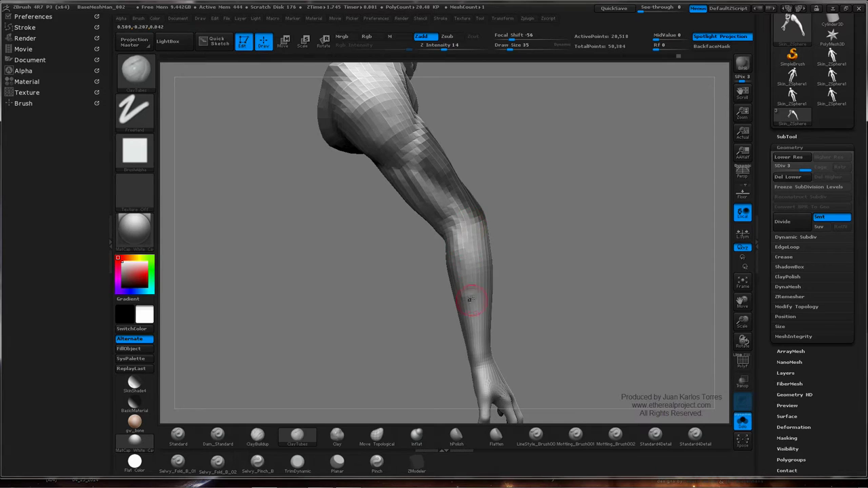
key("shift")
mouse_move(518, 239)
left_mouse_down()
mouse_move(533, 236)
mouse_move(469, 230)
left_mouse_up()
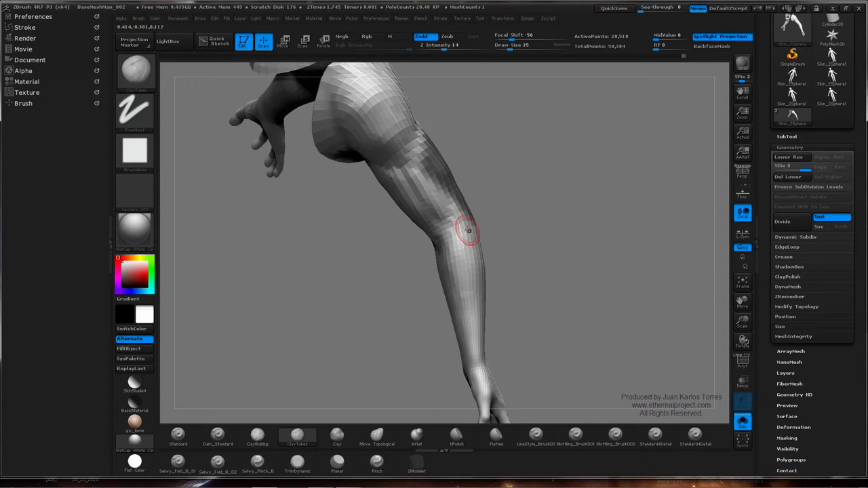
key("shift")
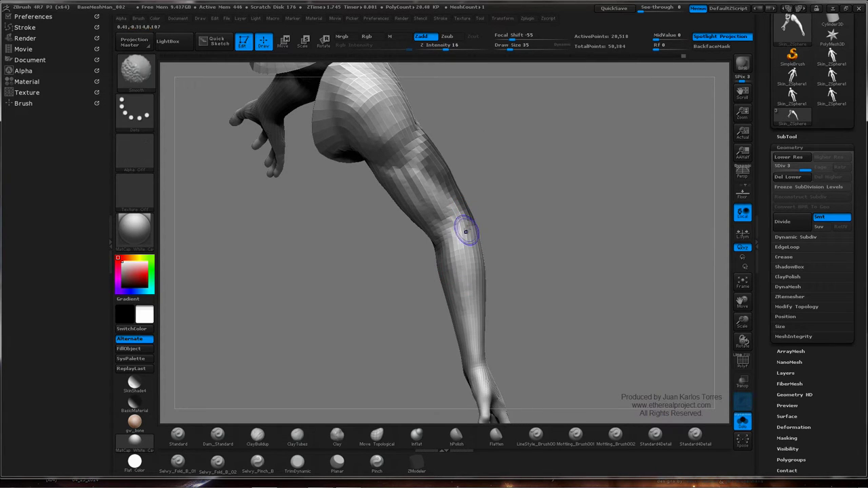
left_click_drag(454, 276, 468, 258, "shift")
mouse_move(471, 250)
right_mouse_down()
mouse_move(434, 271)
mouse_move(482, 260)
right_mouse_up()
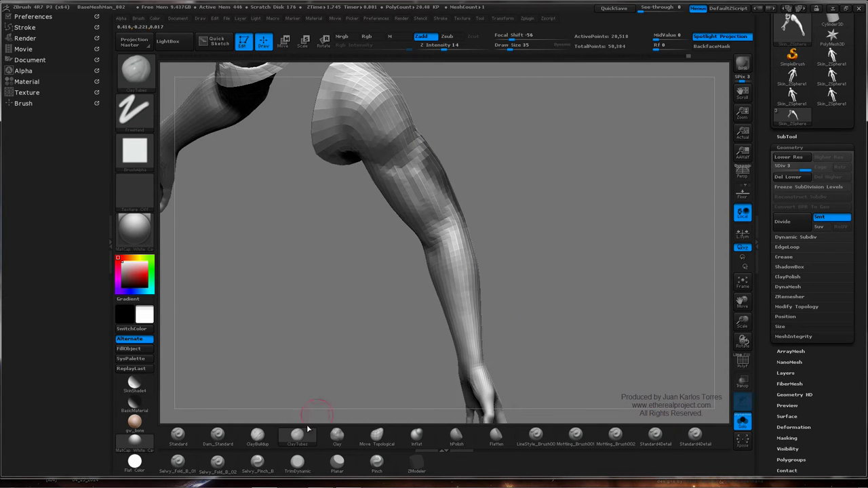
Carve a muscle separation along the front of the forearm with the Dam_Standard brush, and smooth the groove
left_click(217, 435)
left_click_drag(383, 286, 427, 265)
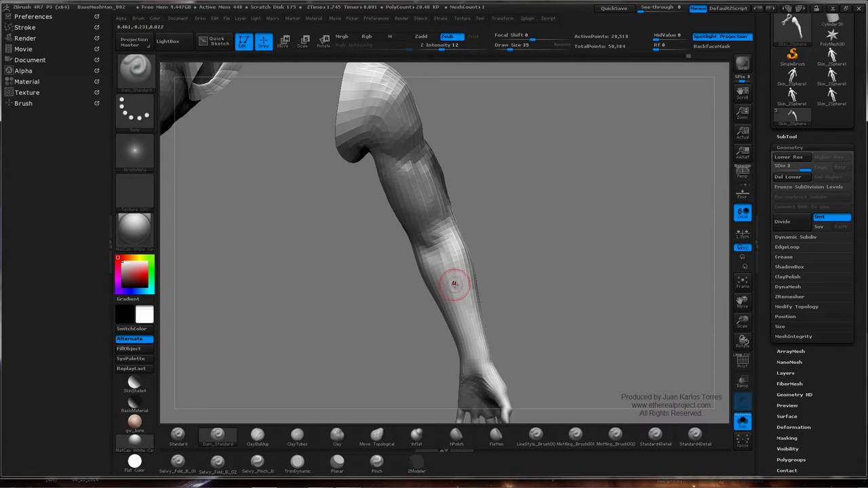
mouse_move(401, 307)
left_mouse_down()
mouse_move(386, 301)
mouse_move(423, 290)
mouse_move(405, 288)
left_mouse_up()
left_click_drag(444, 261, 460, 306, "shift")
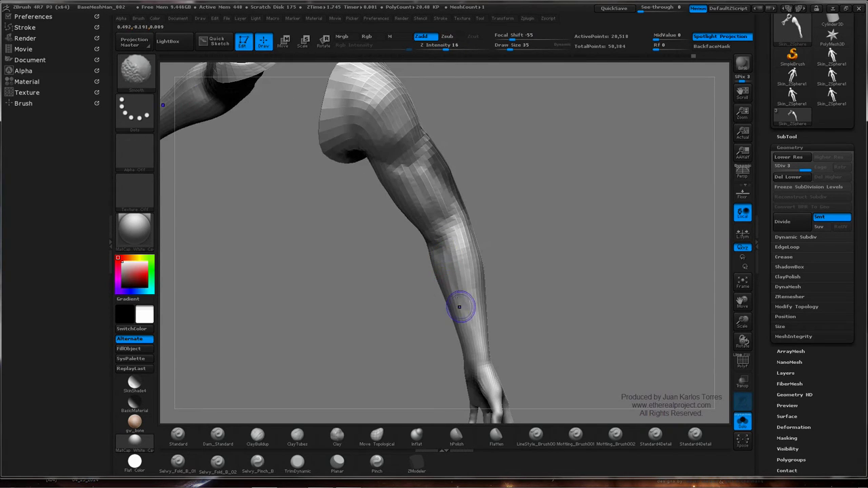
Carve the muscle separation along the outer forearm from the elbow toward the wrist
left_click_drag(406, 285, 442, 279)
left_click_drag(471, 225, 486, 248)
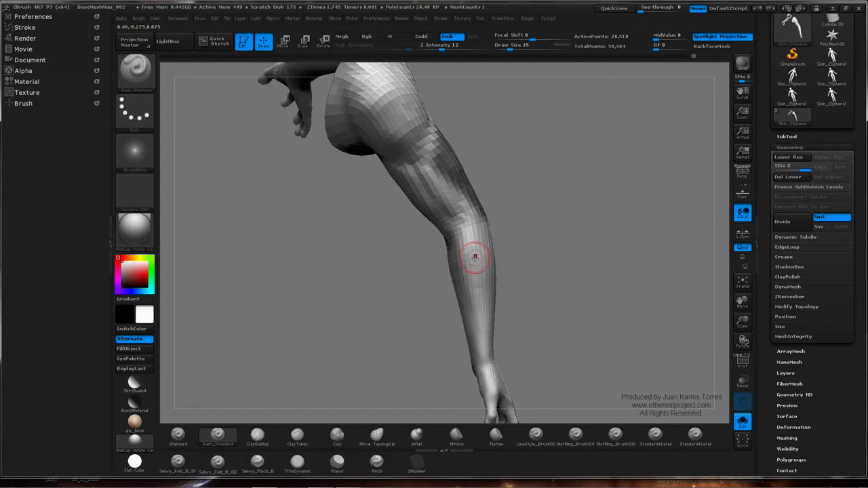
left_click_drag(469, 257, 451, 258)
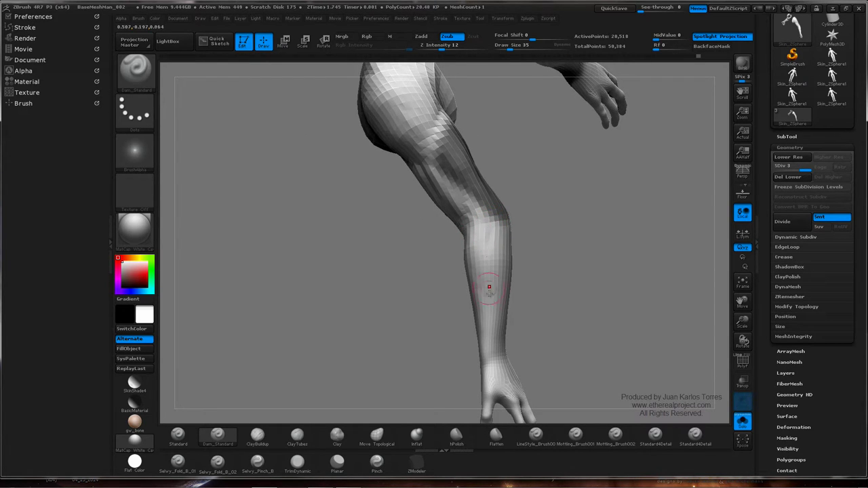
mouse_move(488, 270)
left_mouse_down()
mouse_move(461, 252)
mouse_move(534, 237)
mouse_move(564, 205)
mouse_move(441, 199)
mouse_move(478, 251)
mouse_move(566, 257)
left_mouse_up()
Refine the forearm muscle separations with Dam_Standard while working on the opposite arm
right_click_drag(567, 260, 463, 220, "alt")
right_click_drag(463, 220, 516, 232, "ctrl")
mouse_move(456, 255)
right_mouse_down()
mouse_move(447, 291)
mouse_move(435, 277)
mouse_move(426, 225)
right_mouse_up()
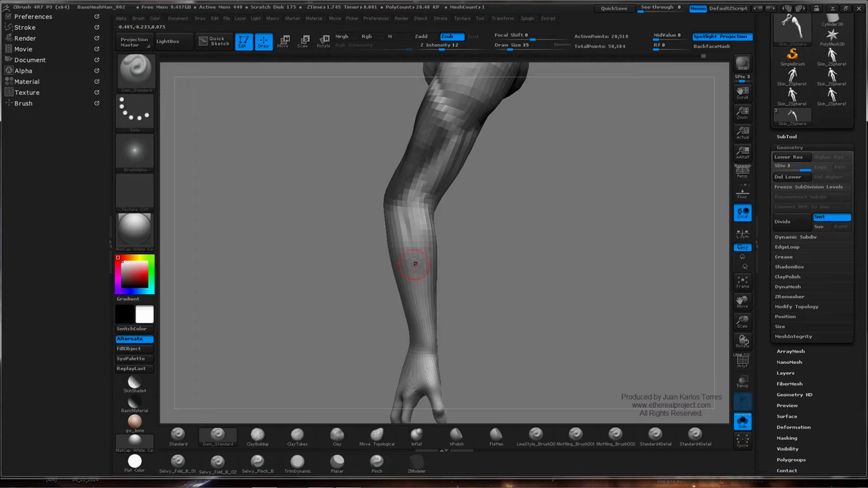
right_click_drag(418, 276, 461, 266)
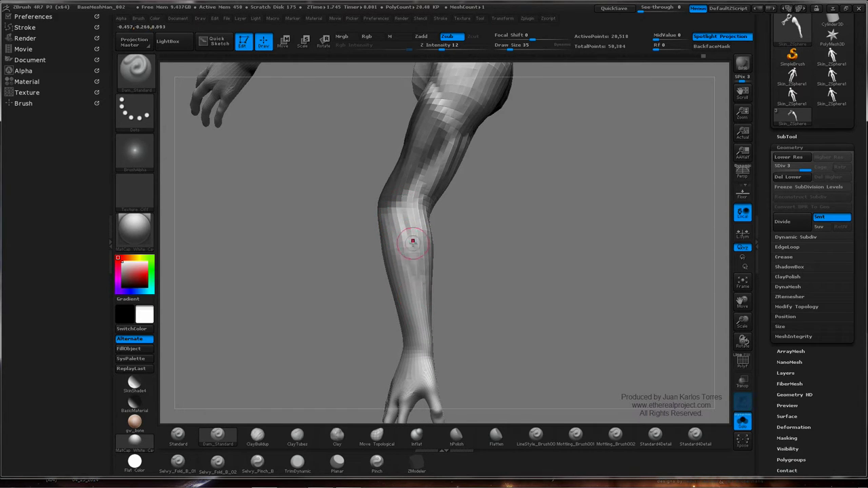
mouse_move(415, 235)
left_mouse_down()
mouse_move(439, 223)
mouse_move(413, 208)
mouse_move(437, 212)
left_mouse_up()
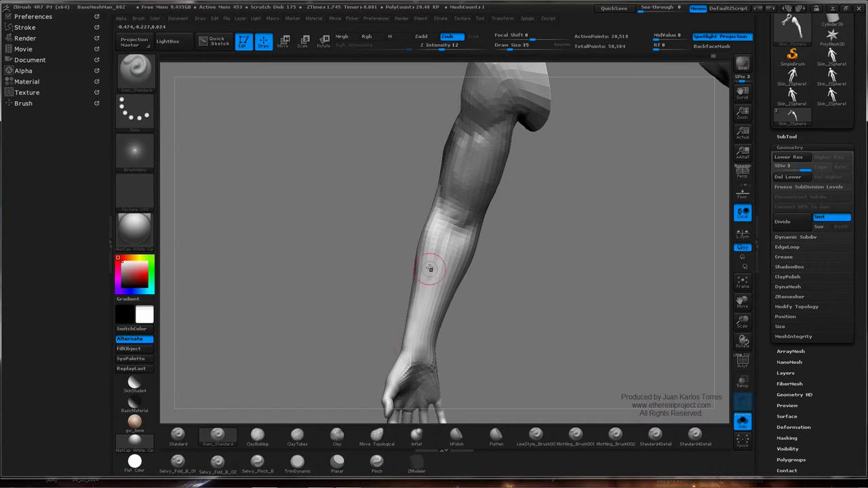
Carve the muscle separations across the upper forearm just below the elbow with Dam_Standard and smooth the strokes
mouse_move(430, 269)
left_mouse_down()
mouse_move(431, 315)
mouse_move(414, 201)
mouse_move(423, 314)
mouse_move(423, 192)
left_mouse_up()
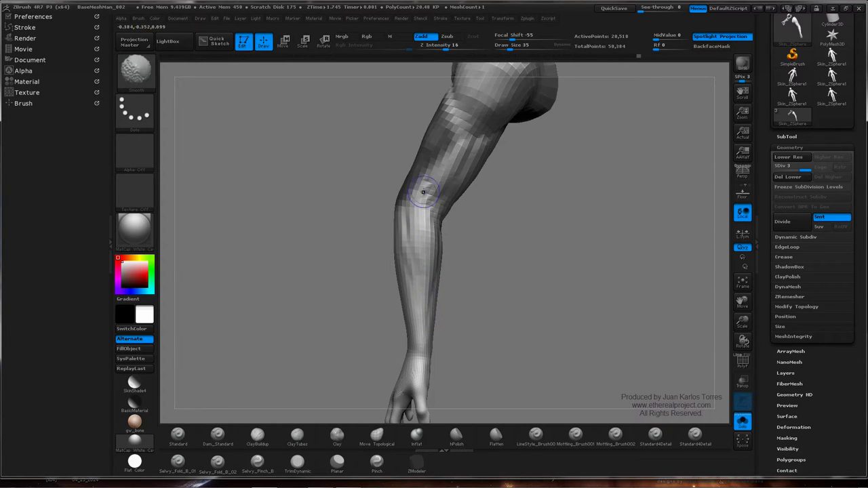
mouse_move(455, 239)
left_mouse_down()
mouse_move(479, 246)
mouse_move(471, 219)
left_mouse_up()
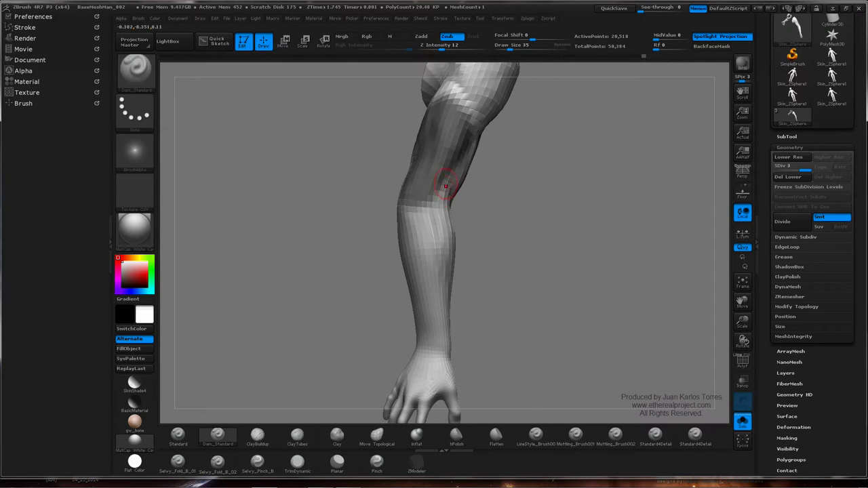
mouse_move(440, 258)
left_mouse_down()
mouse_move(435, 226)
mouse_move(428, 236)
left_mouse_up()
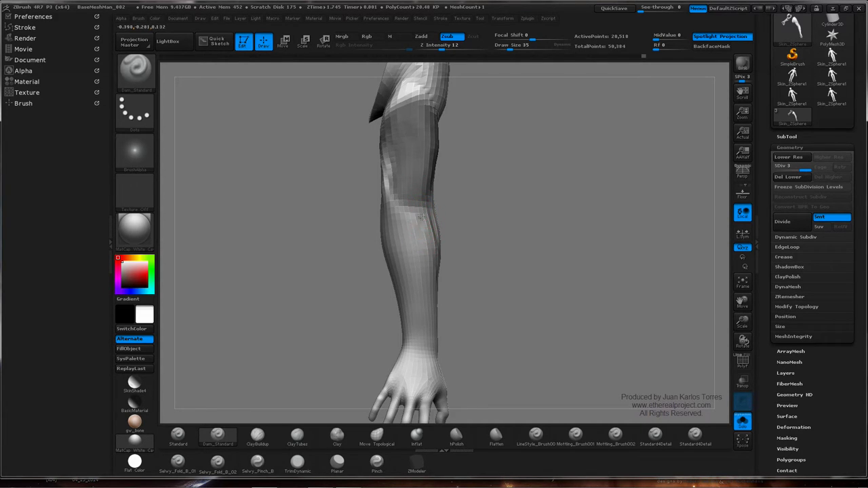
left_click_drag(428, 235, 432, 253)
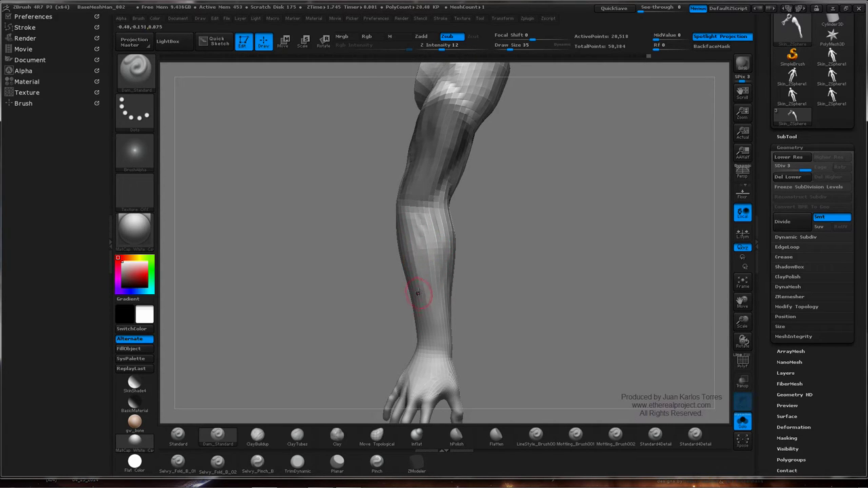
left_click_drag(419, 261, 440, 251)
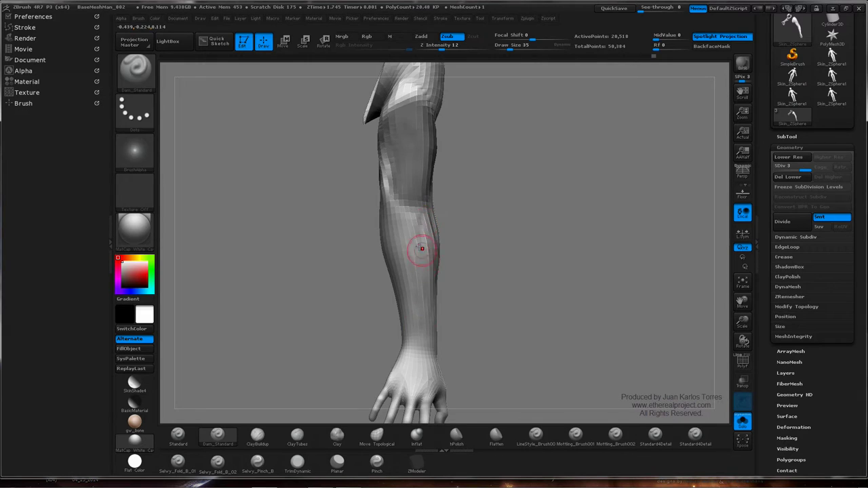
left_click_drag(421, 248, 412, 224)
key("shift")
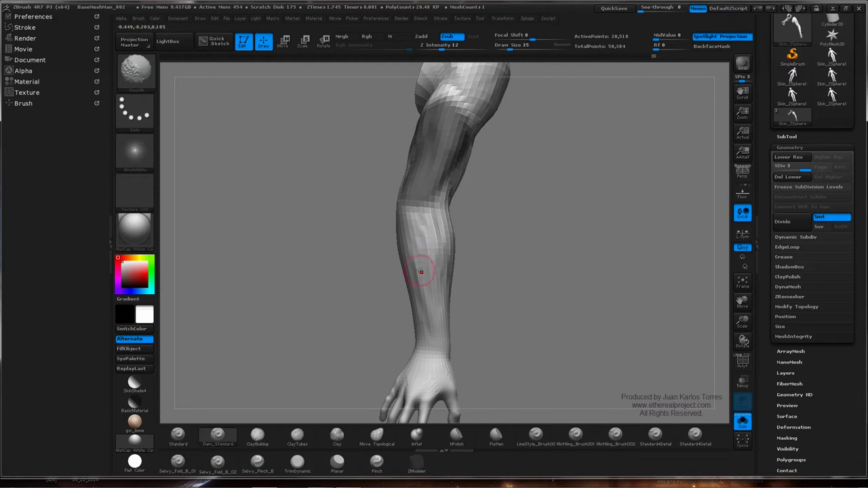
Deepen the Dam_Standard groove running from the elbow crease into the outer forearm
mouse_move(454, 258)
left_mouse_down()
mouse_move(465, 248)
mouse_move(404, 245)
left_mouse_up()
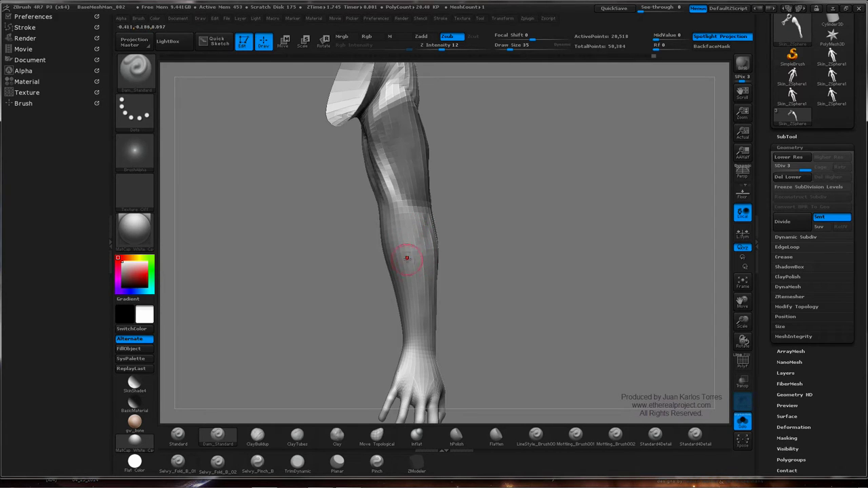
mouse_move(414, 267)
left_mouse_down()
mouse_move(443, 238)
mouse_move(436, 230)
mouse_move(428, 236)
mouse_move(448, 236)
mouse_move(427, 239)
mouse_move(397, 220)
left_mouse_up()
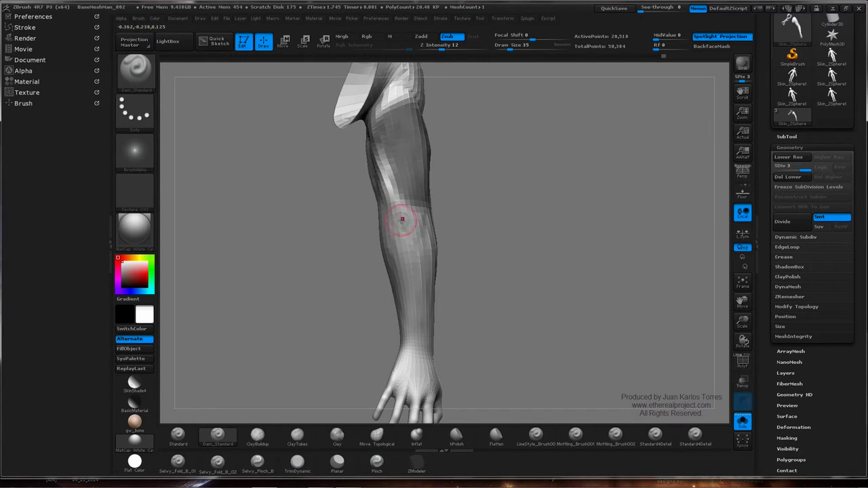
right_click_drag(410, 236, 409, 238)
mouse_move(410, 237)
left_mouse_down()
mouse_move(434, 236)
mouse_move(381, 246)
mouse_move(411, 218)
left_mouse_up()
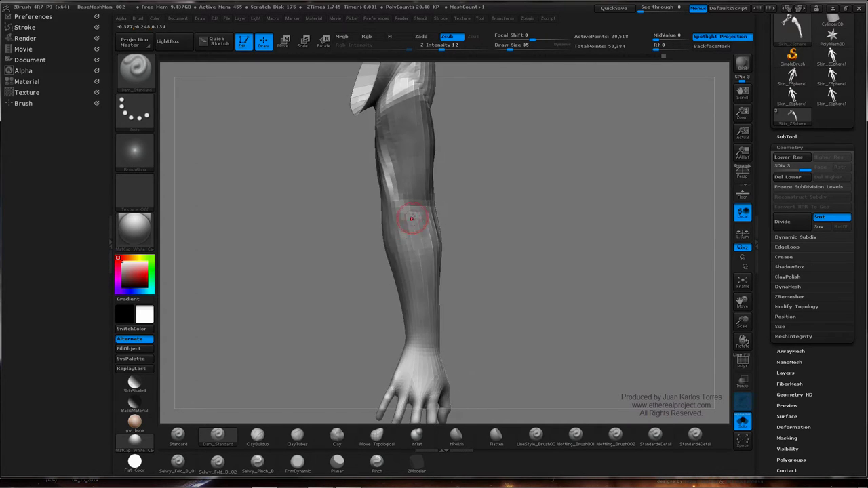
left_click_drag(476, 197, 537, 195)
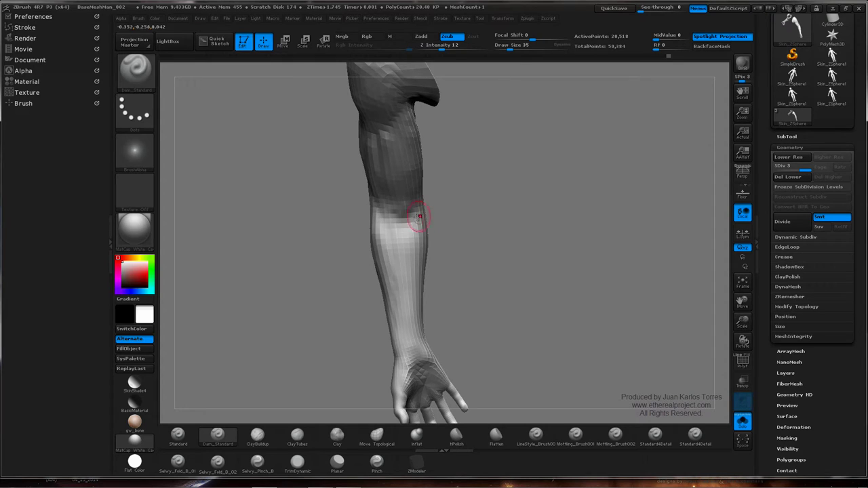
Carve muscle separations along the inner upper arm toward the elbow with Dam_Standard and soften them
left_click_drag(421, 205, 384, 197)
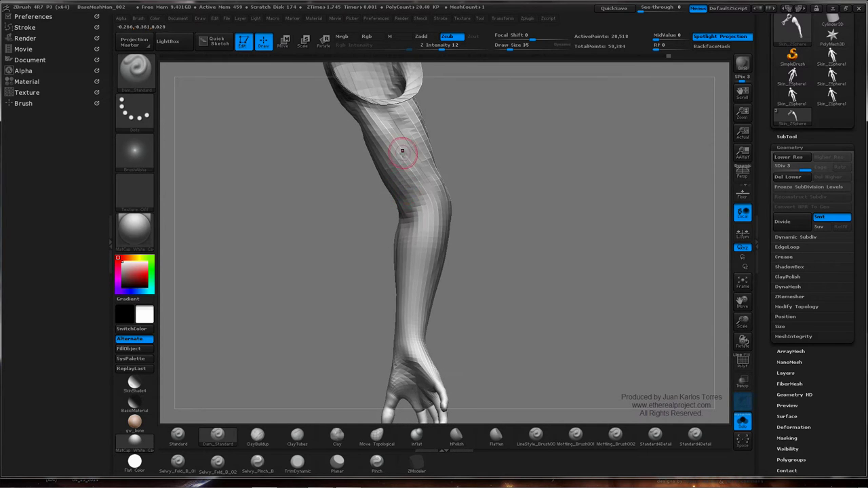
left_click_drag(402, 151, 419, 181)
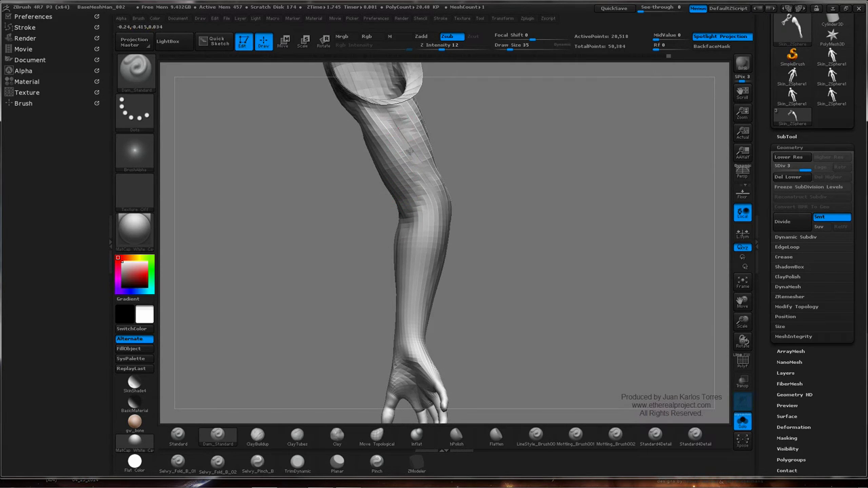
mouse_move(412, 196)
left_mouse_down("shift")
mouse_move(414, 177)
mouse_move(427, 190)
left_mouse_up("shift")
mouse_move(440, 200)
right_mouse_down()
mouse_move(405, 205)
mouse_move(436, 183)
right_mouse_up()
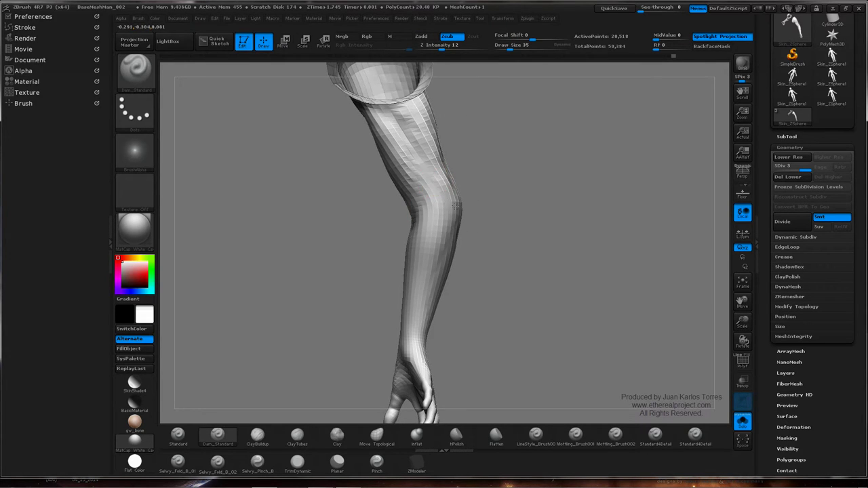
left_click_drag(469, 186, 420, 197)
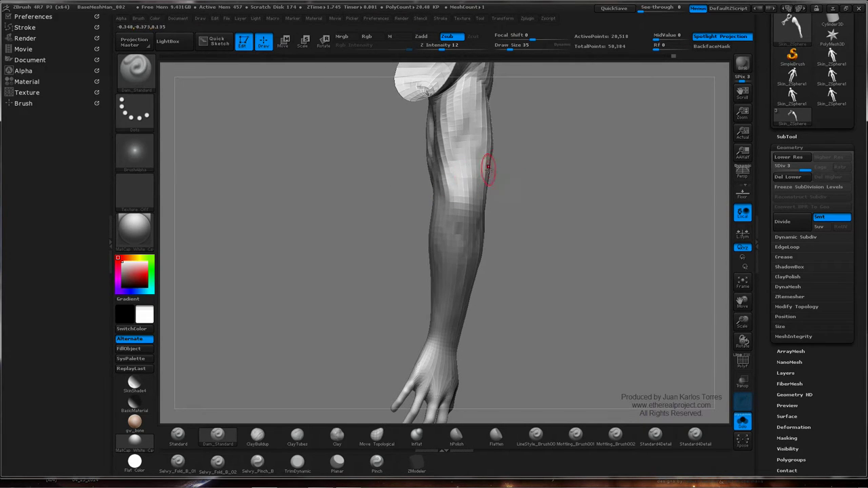
mouse_move(484, 174)
left_mouse_down()
mouse_move(407, 213)
mouse_move(486, 208)
mouse_move(449, 209)
left_mouse_up()
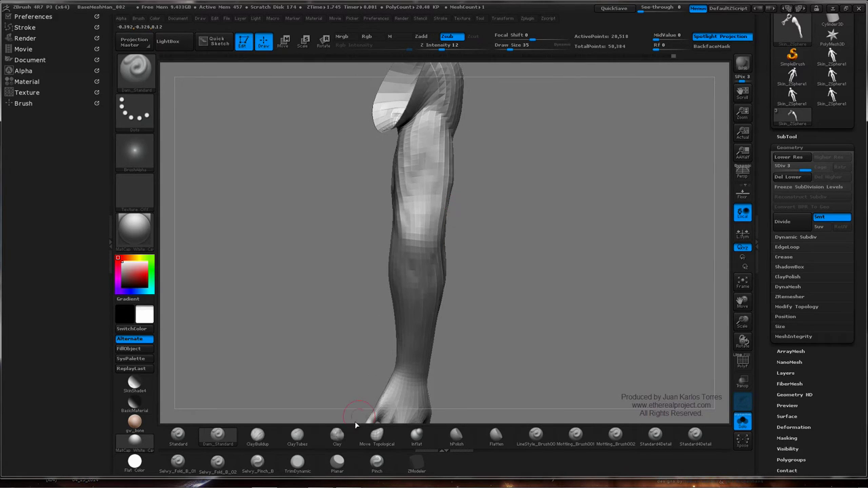
Build up volume around the elbow with the ClayBuildup brush
left_click(265, 440)
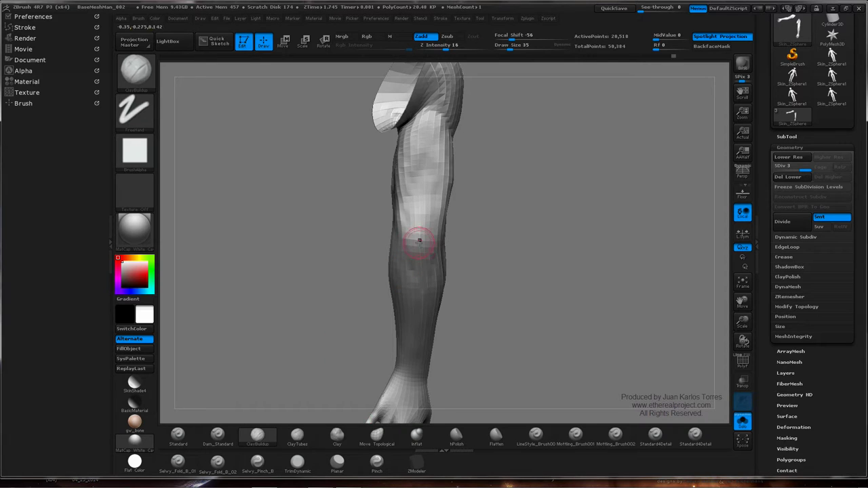
left_click_drag(423, 257, 418, 234)
mouse_move(322, 238)
left_mouse_down()
mouse_move(383, 238)
mouse_move(422, 219)
mouse_move(395, 218)
mouse_move(406, 216)
left_mouse_up()
Reshape the upper arm's contour using the Move Topological brush at draw size 118
left_click(377, 438)
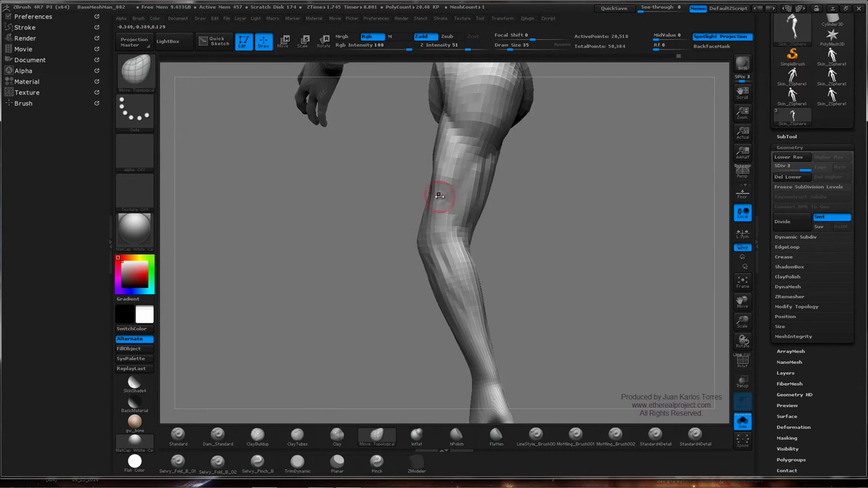
key("space")
left_click_drag(447, 197, 444, 186)
key("space")
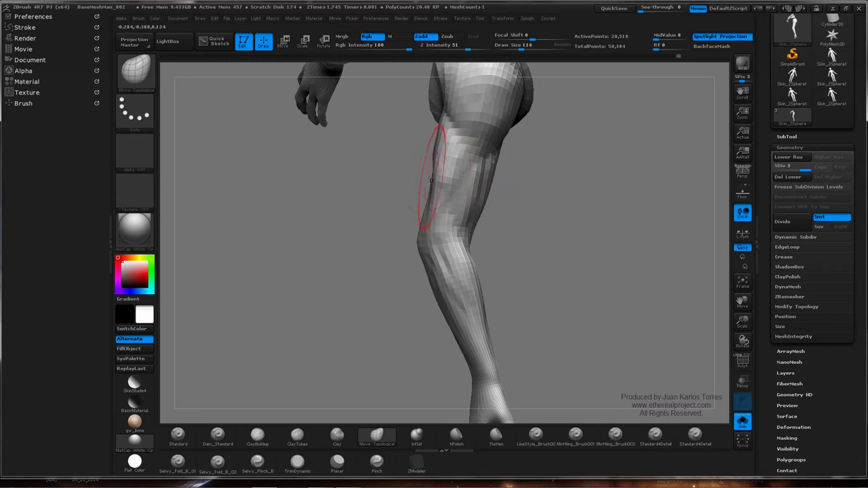
right_click_drag(435, 175, 431, 180)
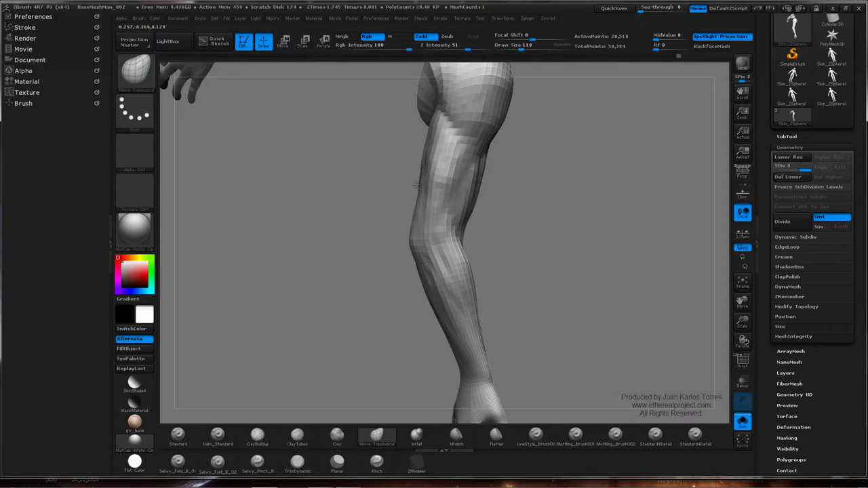
left_click_drag(415, 184, 438, 170)
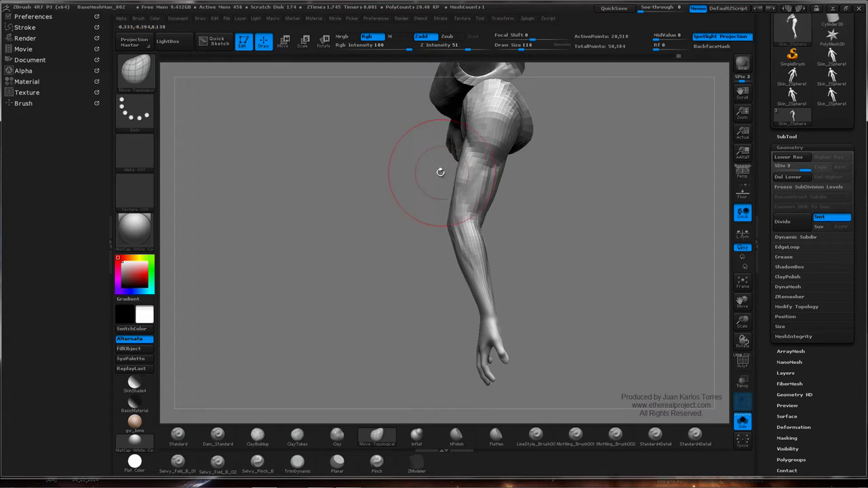
right_click_drag(438, 170, 504, 163, "ctrl")
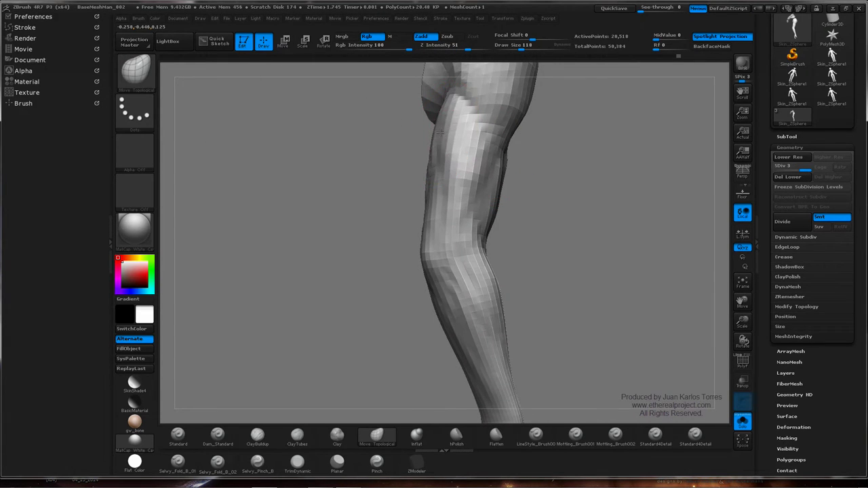
left_click_drag(439, 132, 453, 145)
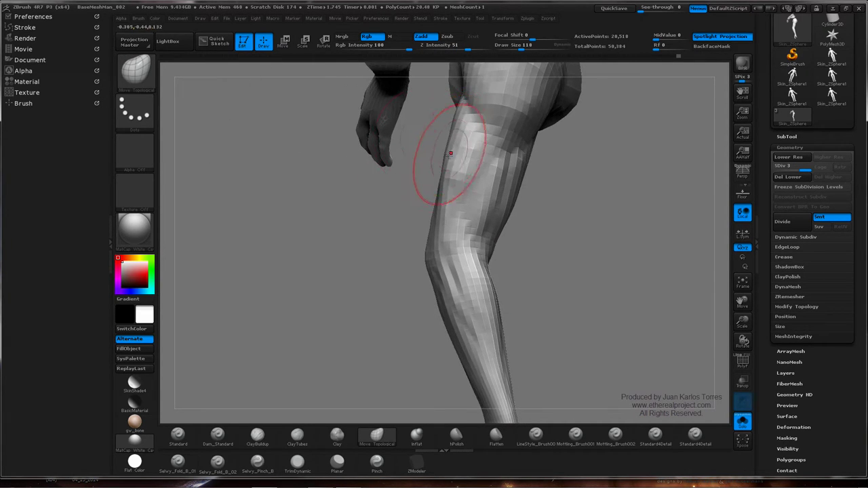
Refine the arm silhouette from shoulder to elbow with Move Topological, checking it from several angles
mouse_move(450, 155)
right_mouse_down()
mouse_move(445, 188)
mouse_move(465, 151)
right_mouse_up()
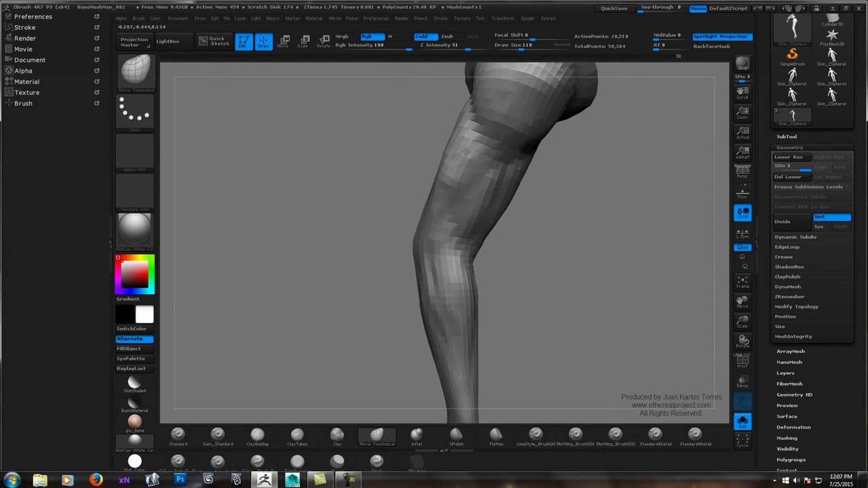
mouse_move(465, 151)
left_mouse_down()
mouse_move(446, 164)
mouse_move(481, 178)
mouse_move(404, 140)
mouse_move(422, 152)
mouse_move(429, 130)
mouse_move(445, 145)
mouse_move(407, 194)
mouse_move(430, 206)
mouse_move(366, 252)
mouse_move(428, 236)
mouse_move(378, 271)
mouse_move(343, 252)
mouse_move(365, 230)
left_mouse_up()
right_click_drag(366, 230, 377, 226)
right_click_drag(405, 259, 362, 212, "alt")
mouse_move(362, 218)
left_mouse_down()
mouse_move(440, 198)
mouse_move(449, 209)
mouse_move(485, 201)
mouse_move(434, 196)
mouse_move(459, 165)
mouse_move(508, 156)
mouse_move(494, 162)
mouse_move(492, 151)
mouse_move(447, 173)
left_mouse_up()
key("shift")
mouse_move(415, 234)
left_mouse_down()
mouse_move(401, 219)
mouse_move(442, 200)
mouse_move(411, 204)
left_mouse_up()
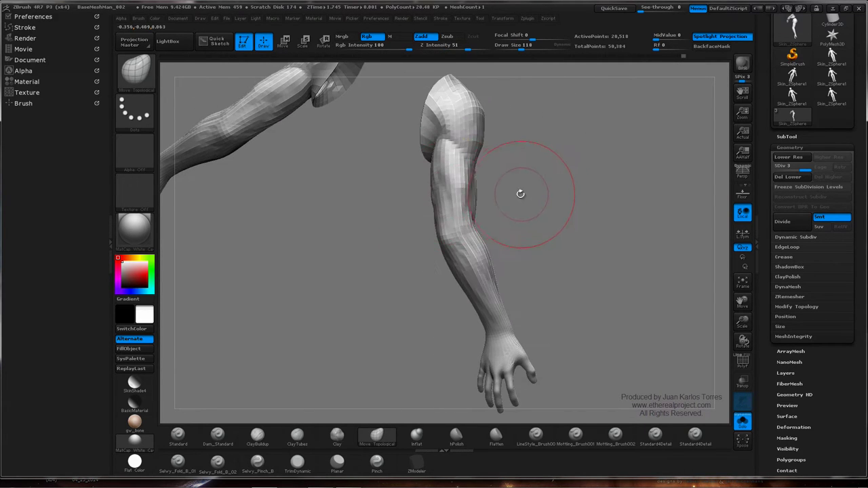
Examine the shape and proportions of both arms from the front, back and sides
left_click_drag(521, 194, 556, 197, "shift")
right_click_drag(587, 192, 544, 186, "ctrl")
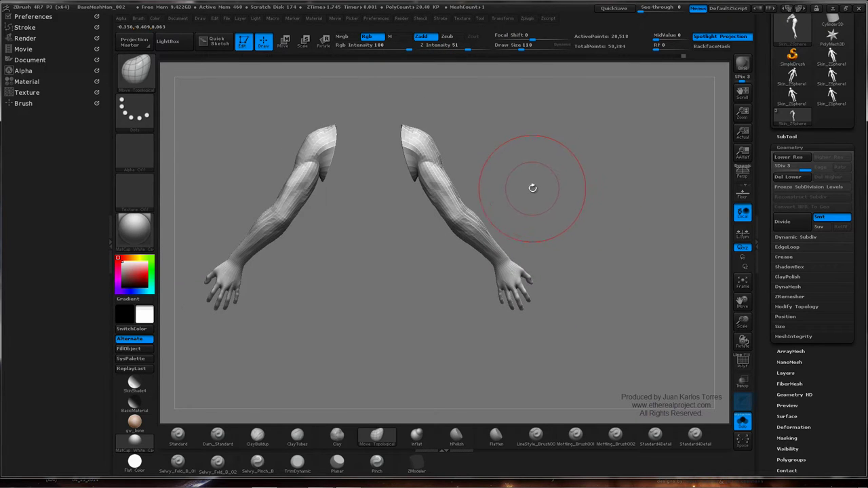
mouse_move(527, 191)
left_mouse_down()
mouse_move(447, 192)
mouse_move(513, 200)
mouse_move(527, 186)
left_mouse_up()
right_click_drag(526, 185, 569, 188, "ctrl")
left_click_drag(505, 170, 516, 165)
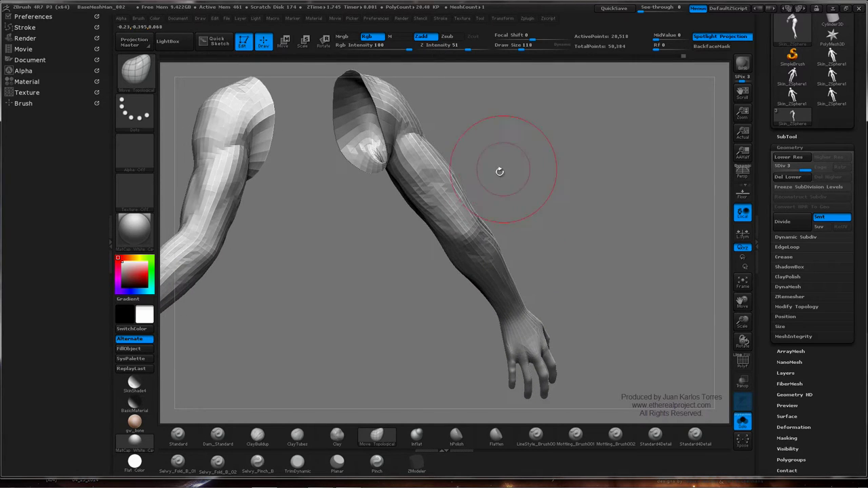
mouse_move(457, 186)
right_mouse_down("ctrl")
mouse_move(490, 187)
mouse_move(458, 195)
right_mouse_up("ctrl")
mouse_move(459, 196)
left_mouse_down()
mouse_move(410, 208)
mouse_move(417, 194)
mouse_move(401, 168)
mouse_move(494, 193)
mouse_move(500, 184)
mouse_move(417, 208)
mouse_move(474, 200)
mouse_move(399, 207)
left_mouse_up()
key("shift")
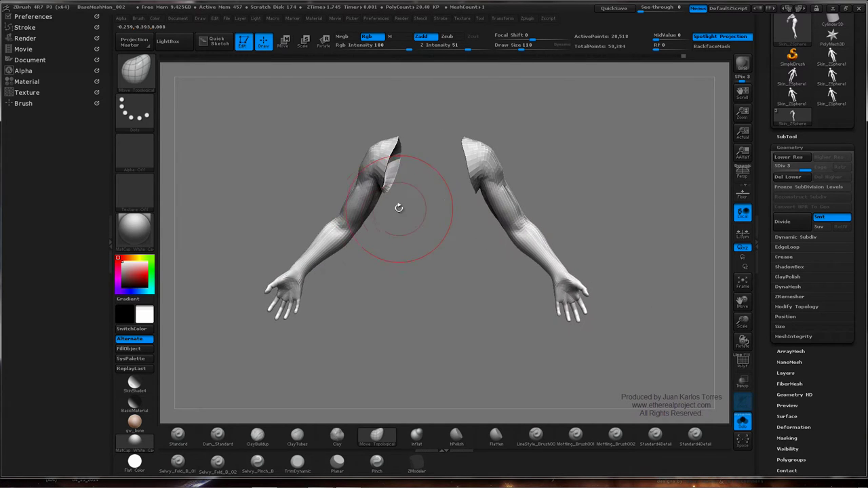
key("ctrl")
right_click_drag(392, 214, 432, 209, "ctrl")
Choose the Move Topological brush and set its draw size to 62
key("b")
key("m")
key("t")
key("space")
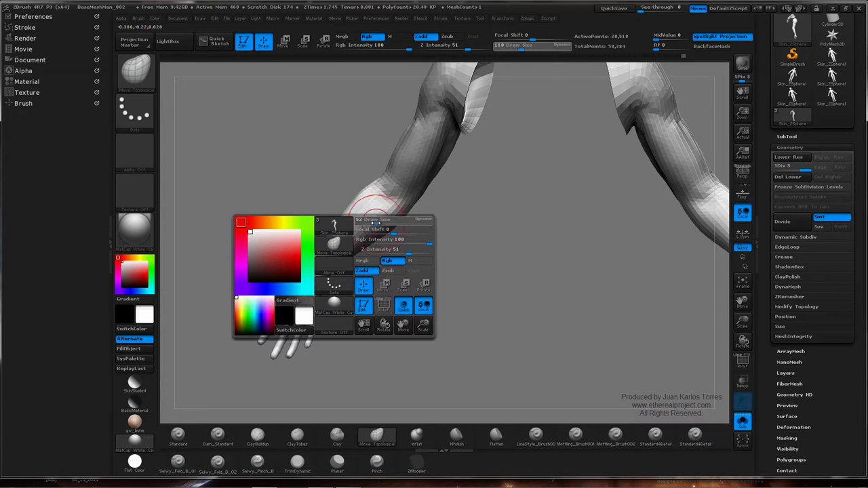
mouse_move(298, 374)
left_mouse_down()
mouse_move(247, 366)
mouse_move(304, 377)
left_mouse_up()
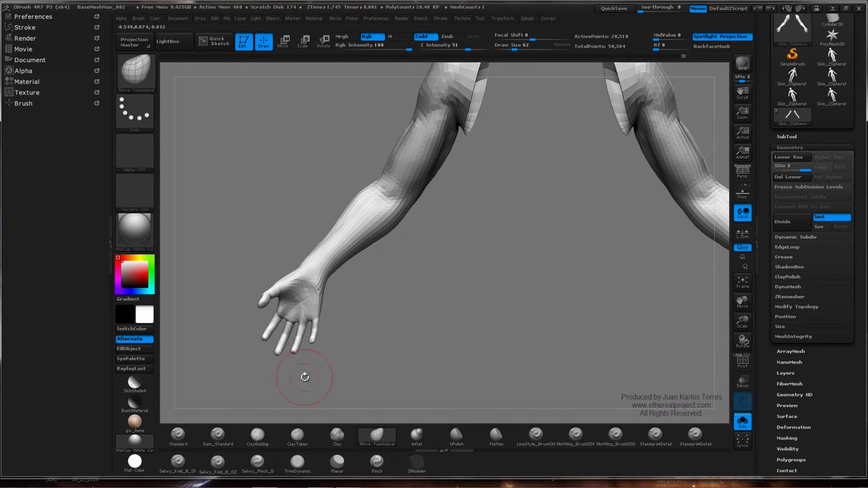
Build up volume around the elbow using the ClayTubes brush at draw size 39
left_click(303, 435)
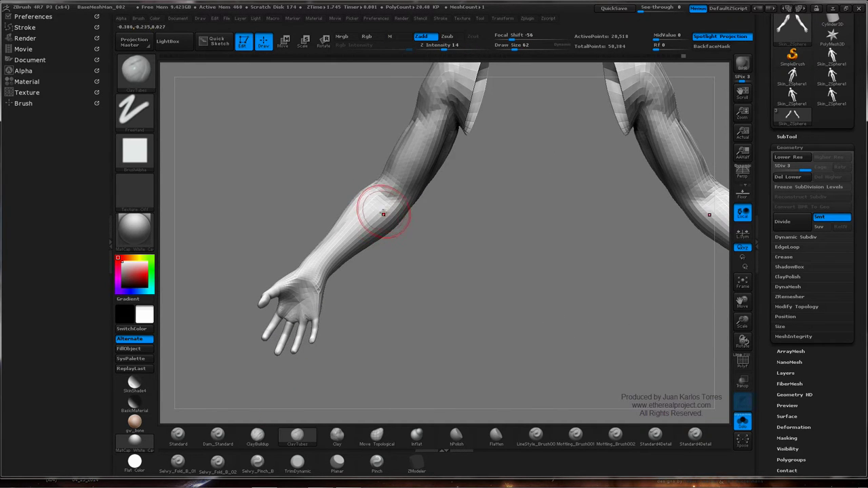
key("space")
left_click_drag(383, 218, 378, 220)
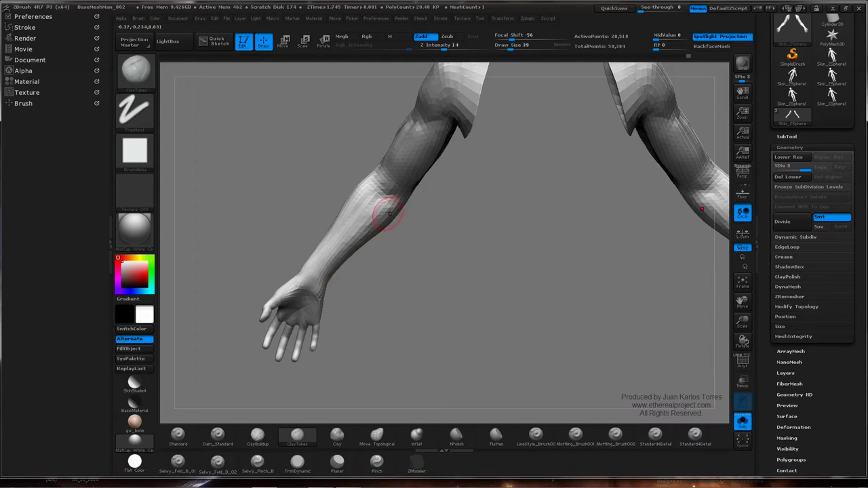
left_click_drag(421, 219, 332, 146)
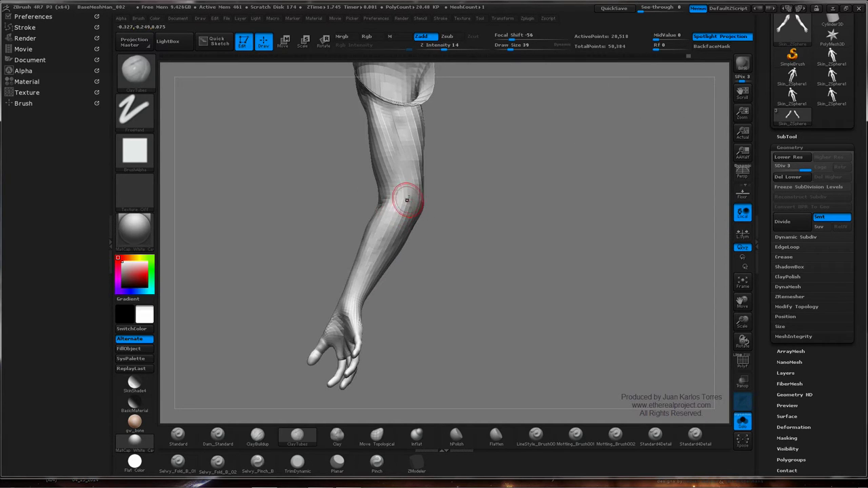
left_click_drag(419, 201, 433, 222)
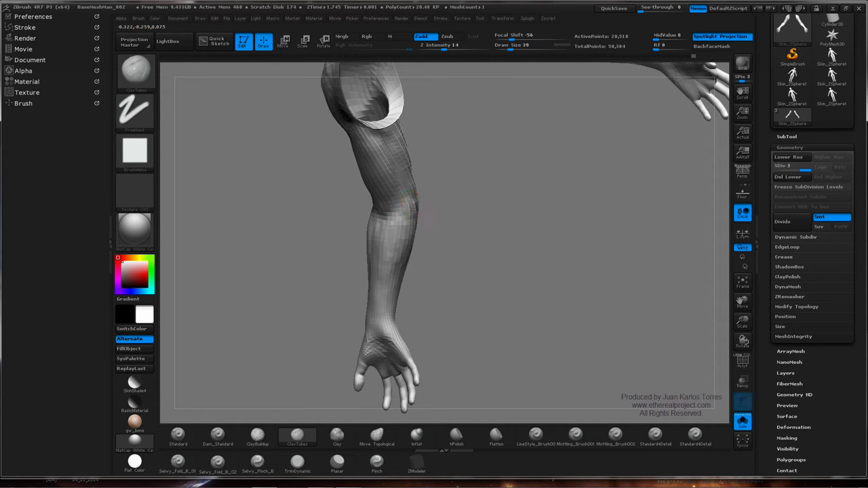
Refine the inner elbow forms and their transition into the forearm with ClayTubes, working from several angles
left_click_drag(431, 212, 384, 205)
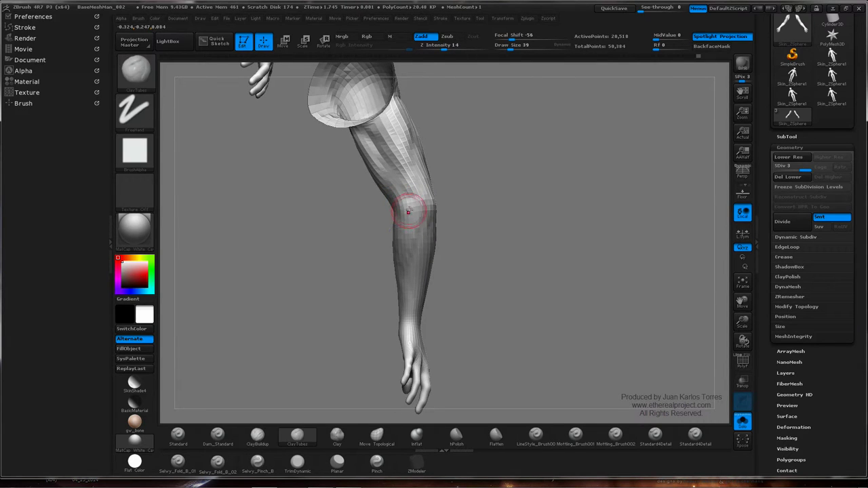
mouse_move(406, 209)
left_mouse_down()
mouse_move(439, 200)
mouse_move(416, 202)
left_mouse_up()
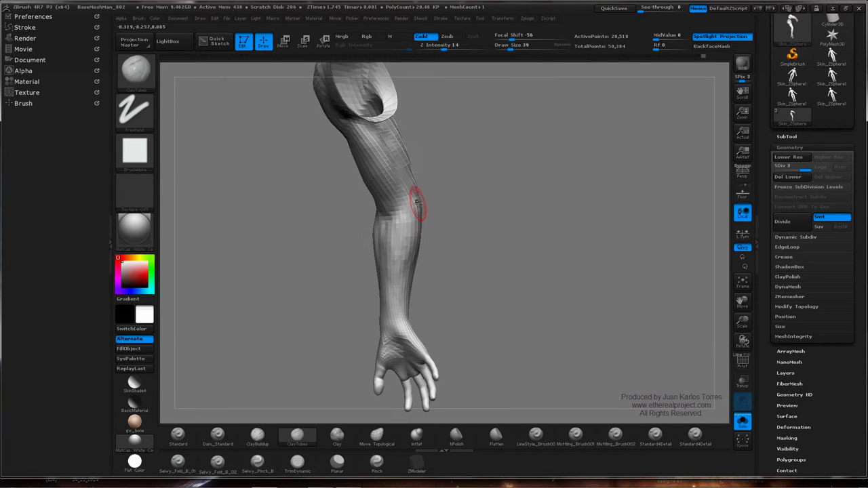
mouse_move(408, 214)
right_mouse_down()
mouse_move(433, 209)
mouse_move(416, 211)
right_mouse_up()
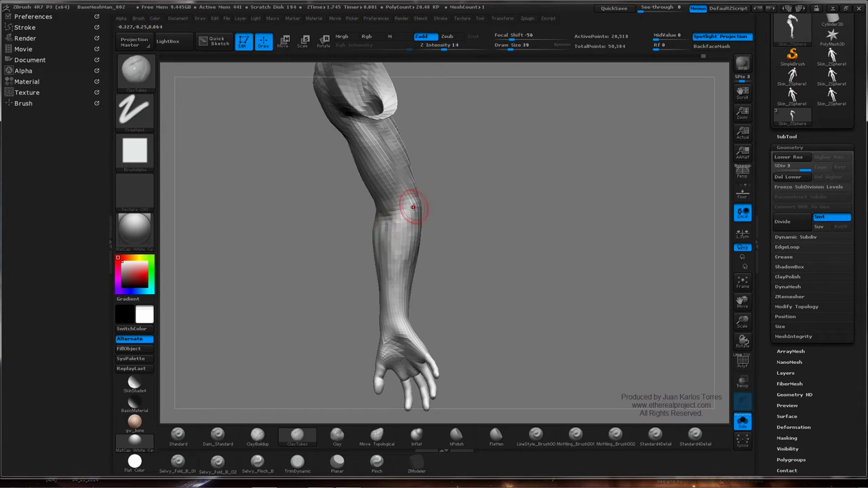
mouse_move(413, 207)
left_mouse_down()
mouse_move(423, 218)
mouse_move(416, 221)
left_mouse_up()
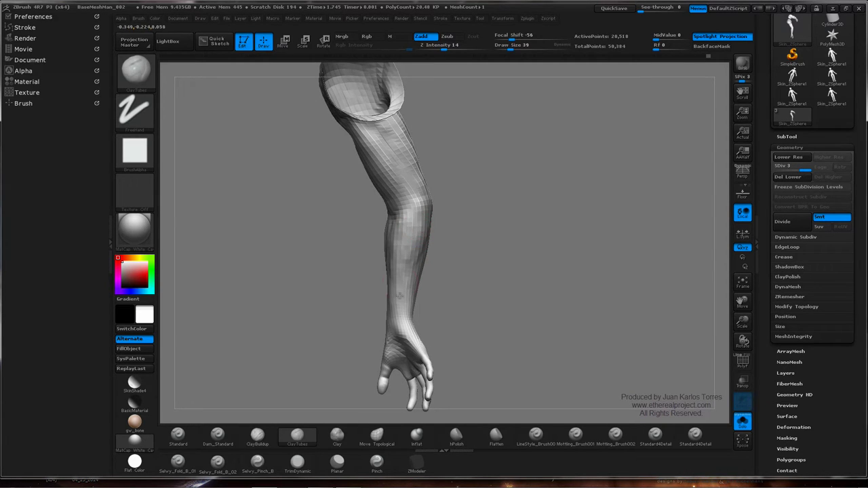
left_click_drag(400, 294, 394, 253)
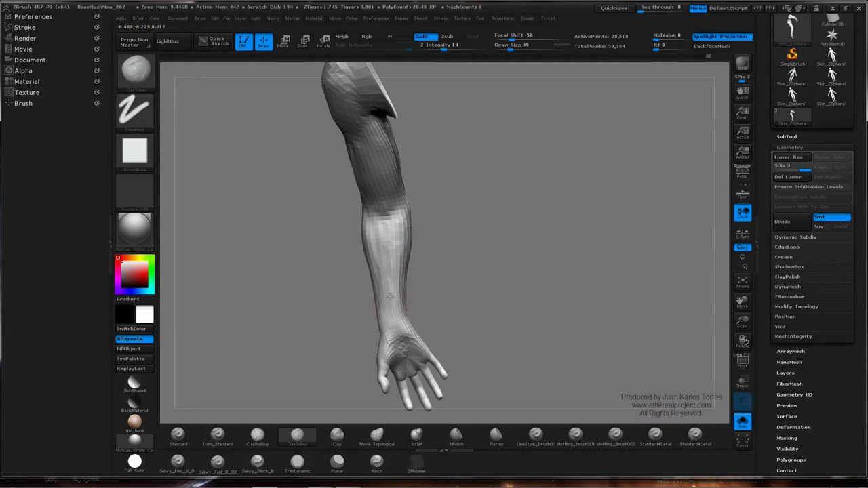
left_click_drag(389, 309, 394, 333)
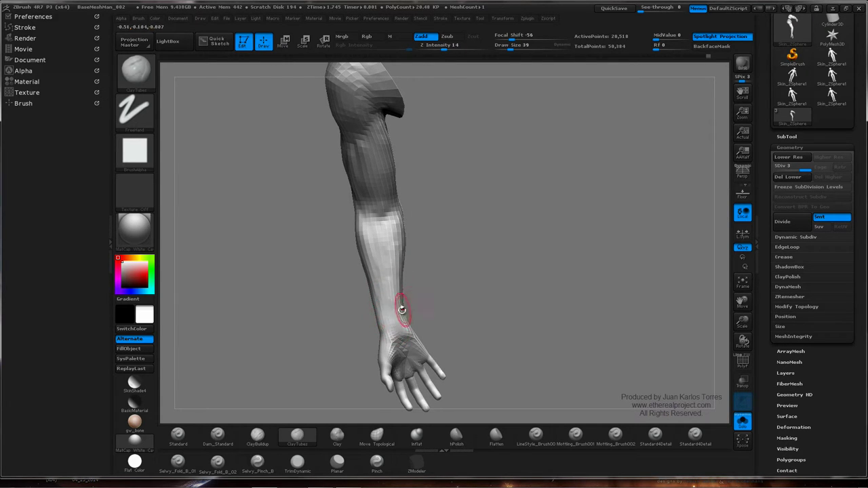
Reduce the ClayTubes draw size to 22 and add volume along the lower forearm and wrist
key("space")
left_click_drag(417, 296, 412, 296)
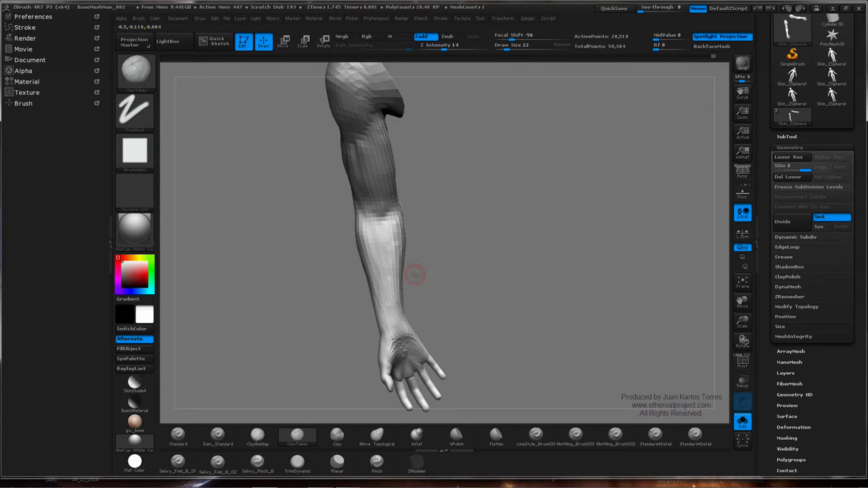
left_click_drag(415, 273, 392, 282)
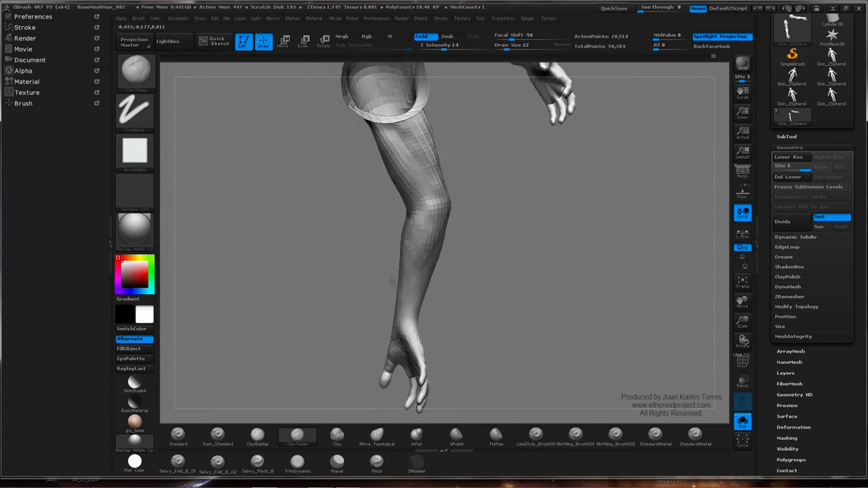
right_click_drag(393, 281, 355, 277)
mouse_move(406, 294)
right_mouse_down()
mouse_move(401, 275)
mouse_move(479, 258)
right_mouse_up()
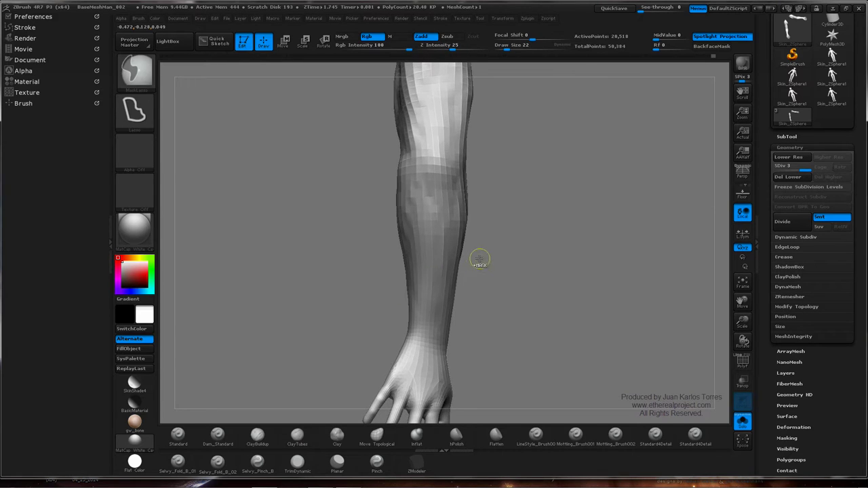
mouse_move(438, 291)
left_mouse_down()
mouse_move(459, 207)
mouse_move(451, 234)
mouse_move(513, 209)
mouse_move(488, 252)
mouse_move(452, 270)
mouse_move(461, 227)
mouse_move(468, 232)
mouse_move(435, 270)
left_mouse_up()
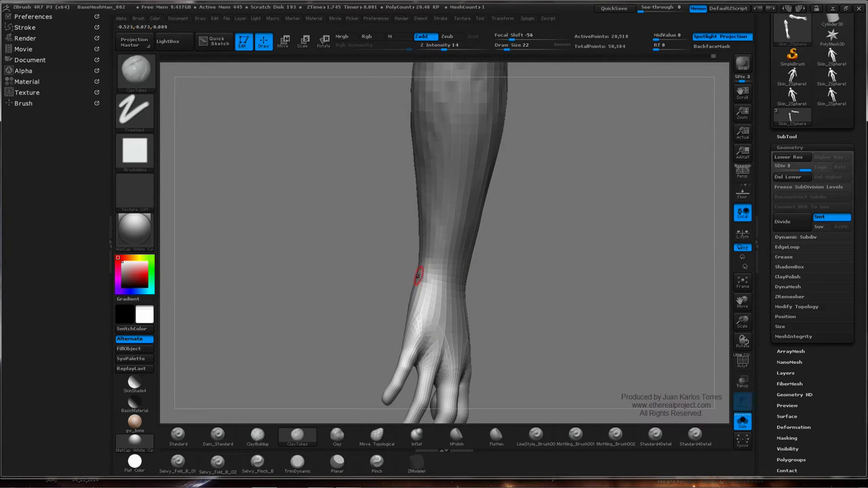
left_click_drag(429, 265, 492, 258)
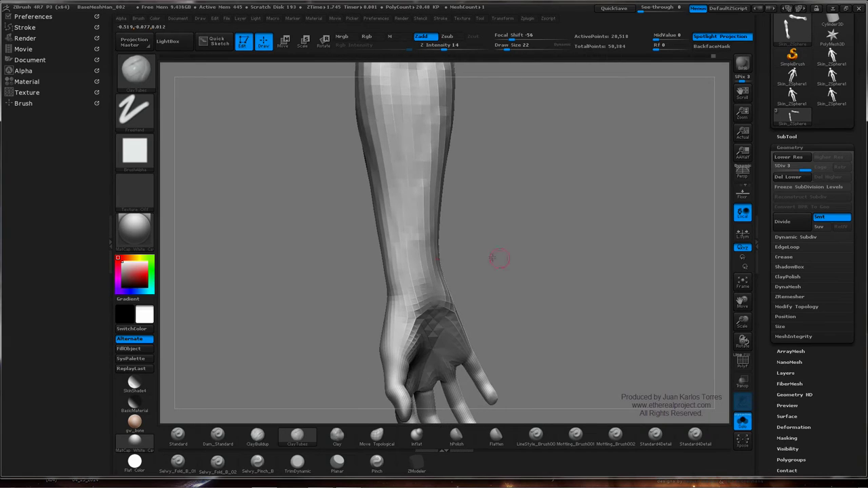
mouse_move(430, 272)
left_mouse_down()
mouse_move(480, 261)
mouse_move(467, 259)
left_mouse_up()
mouse_move(411, 269)
left_mouse_down()
mouse_move(370, 265)
mouse_move(386, 269)
mouse_move(432, 251)
mouse_move(422, 258)
mouse_move(409, 246)
left_mouse_up()
Shape the bony bump on the little-finger side of the wrist with ClayTubes and smooth its edges
key("shift")
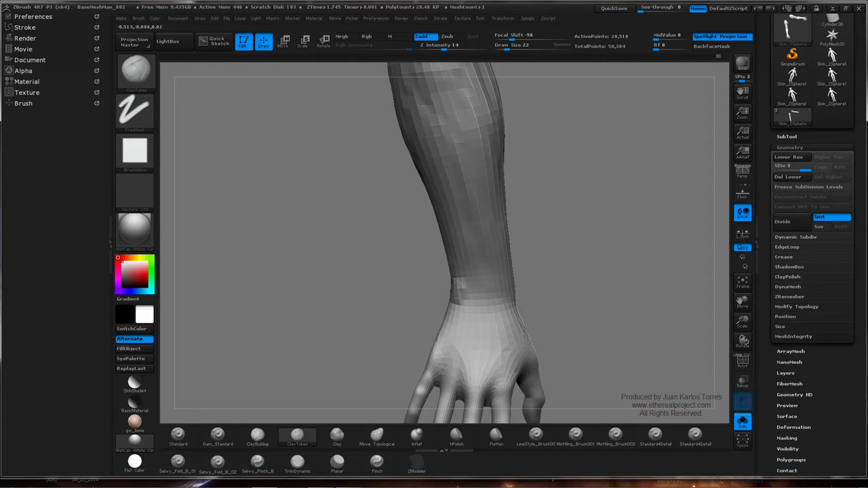
key("shift")
key("shift")
mouse_move(459, 298)
left_mouse_down()
mouse_move(502, 269)
mouse_move(453, 271)
mouse_move(445, 308)
left_mouse_up()
key("shift")
right_click_drag(434, 283, 467, 288)
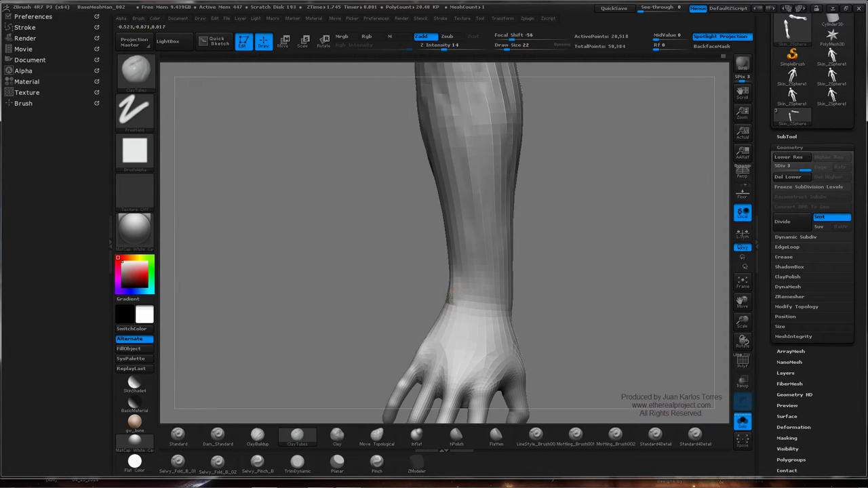
key("shift")
left_click_drag(451, 278, 488, 274)
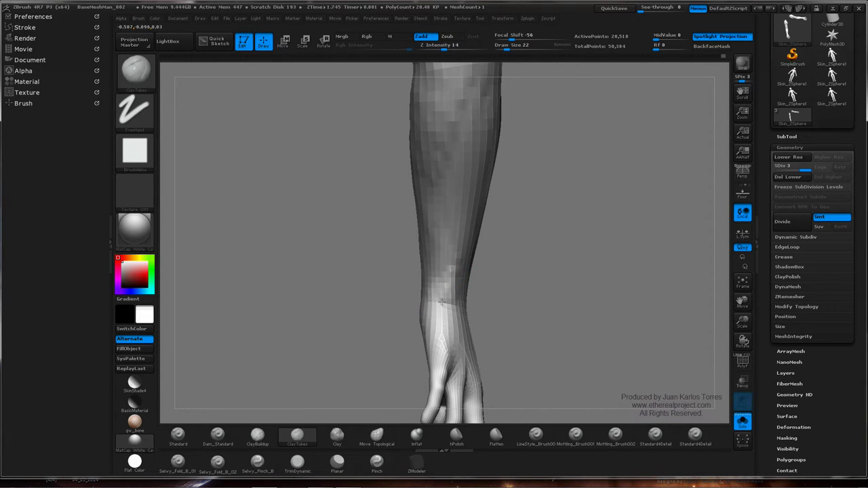
Smooth the wrist bump into the surrounding forearm surface
key("shift")
right_click_drag(454, 301, 455, 277)
left_click_drag(455, 277, 449, 271, "shift")
right_click_drag(413, 278, 456, 284)
key("shift")
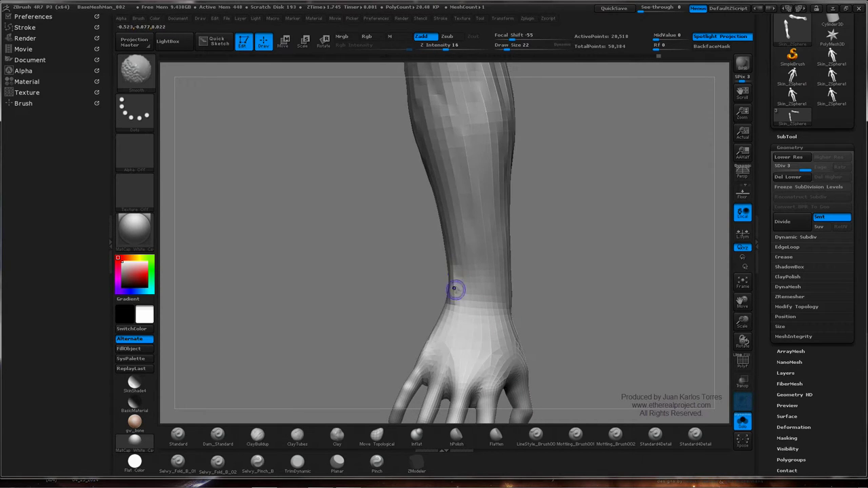
Set the ClayTubes draw size to 35 and strengthen the outer wrist bump, softening it into the forearm
mouse_move(531, 255)
right_mouse_down("ctrl")
mouse_move(479, 229)
mouse_move(518, 240)
mouse_move(559, 236)
right_mouse_up("ctrl")
right_click_drag(448, 299, 446, 290)
key("space")
left_click_drag(450, 293, 454, 293)
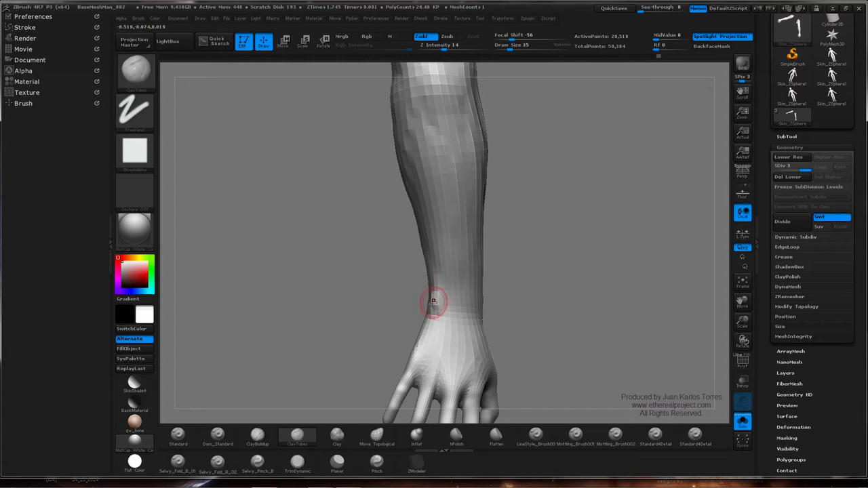
key("shift")
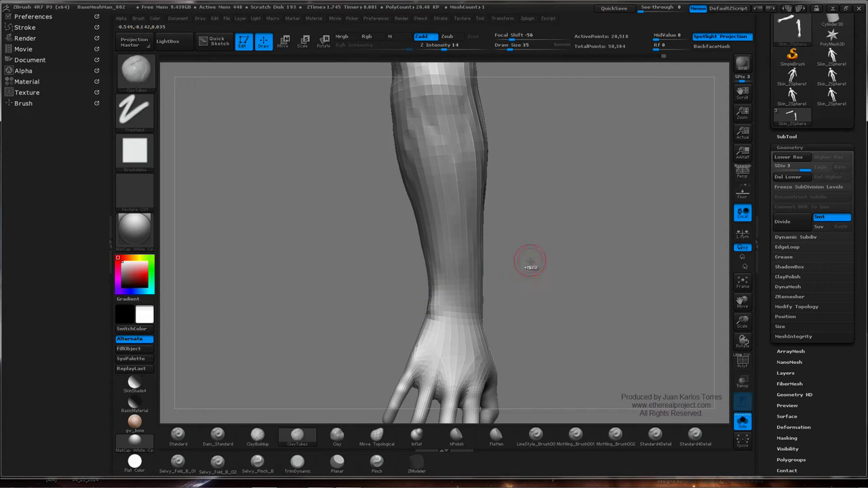
left_click_drag(527, 262, 483, 259)
right_click_drag(483, 258, 467, 267)
right_click_drag(494, 232, 489, 259, "ctrl")
left_click_drag(489, 257, 502, 267)
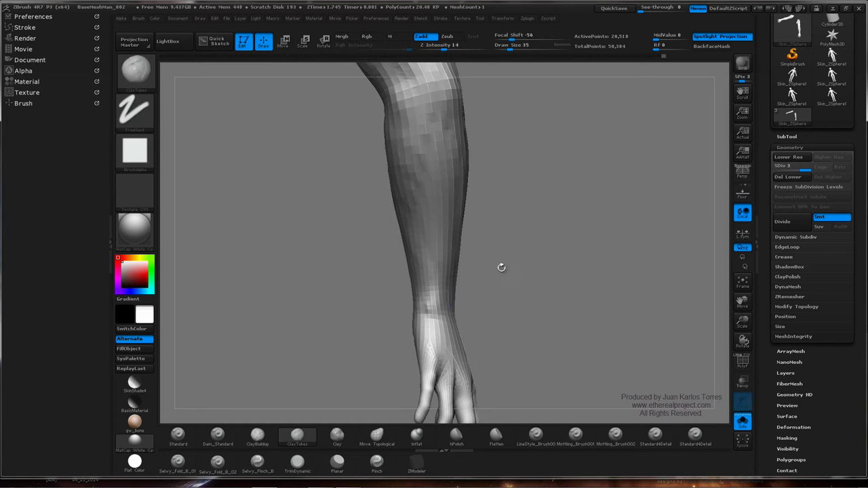
Build up and smooth the thumb side of the wrist where the forearm meets the hand
key("shift")
right_click_drag(428, 293, 465, 268)
left_click_drag(481, 302, 474, 293, "shift")
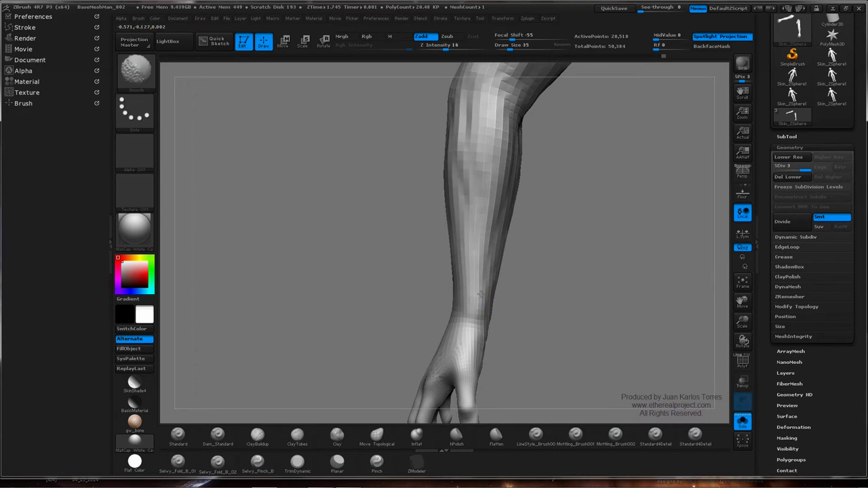
mouse_move(480, 288)
right_mouse_down()
mouse_move(527, 288)
mouse_move(490, 283)
right_mouse_up()
left_click_drag(489, 284, 477, 301)
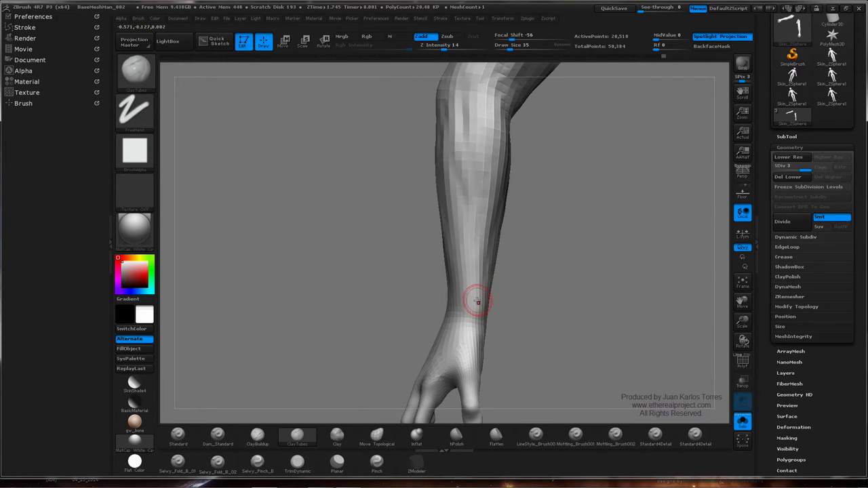
key("shift")
mouse_move(482, 309)
right_mouse_down()
mouse_move(529, 291)
mouse_move(453, 309)
right_mouse_up()
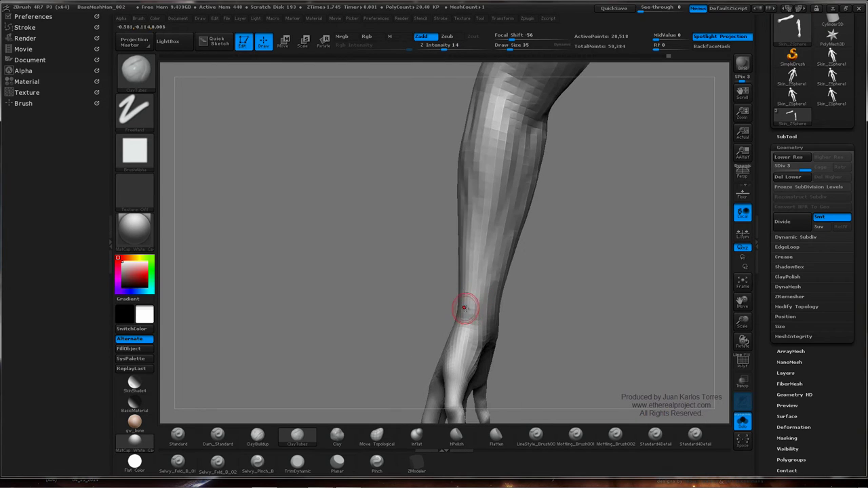
key("shift")
Examine the forearm and wrist shape from the back of the hand
mouse_move(465, 294)
left_mouse_down()
mouse_move(522, 277)
mouse_move(529, 262)
left_mouse_up()
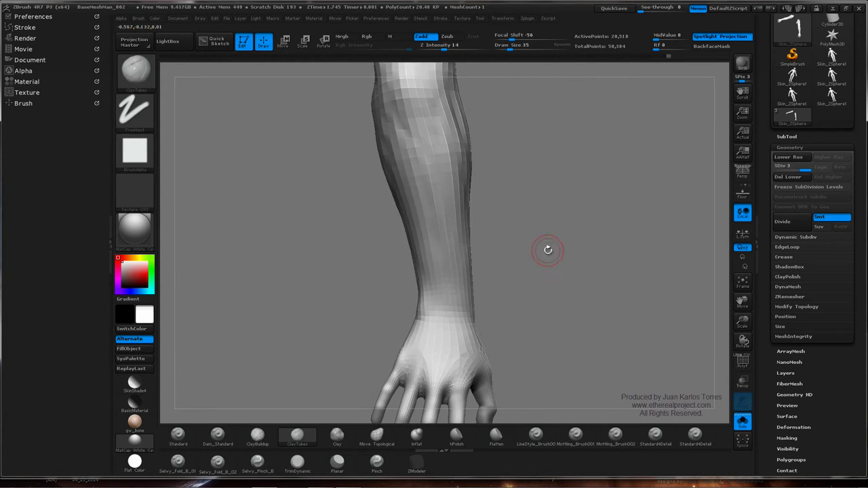
right_click_drag(545, 250, 529, 256, "ctrl")
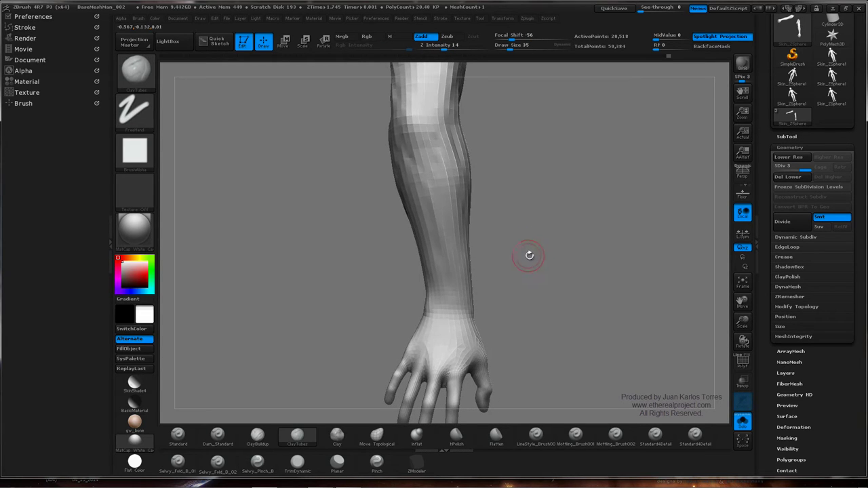
mouse_move(520, 282)
left_mouse_down()
mouse_move(523, 205)
mouse_move(548, 227)
mouse_move(518, 259)
mouse_move(474, 278)
left_mouse_up()
key("shift")
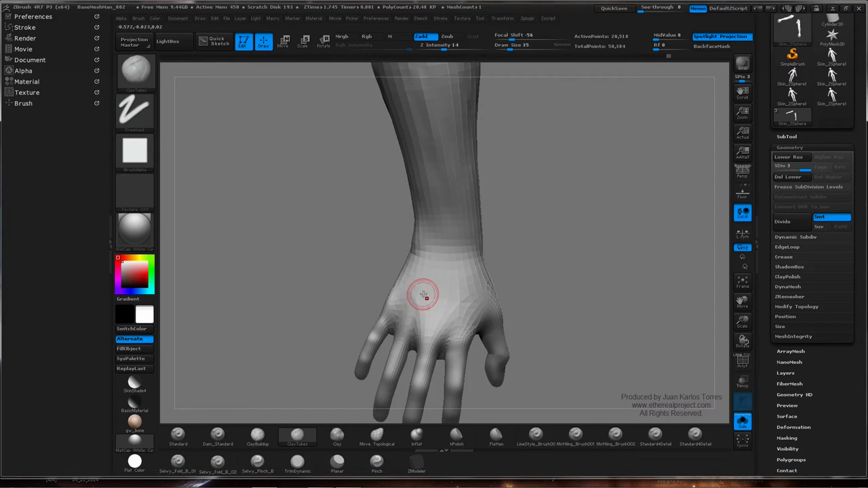
Sculpt tendon and knuckle forms on the back of the hand with ClayTubes at draw size 28, then smooth them
key("space")
left_click_drag(366, 284, 361, 284)
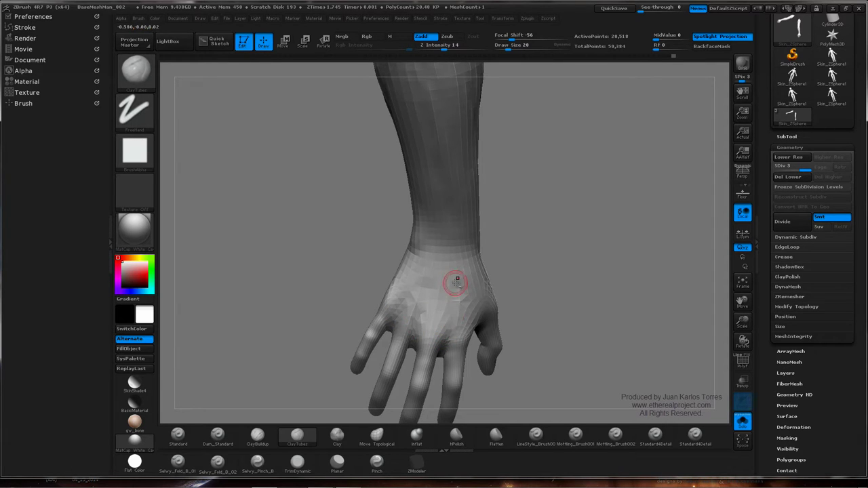
mouse_move(448, 300)
right_mouse_down()
mouse_move(461, 297)
mouse_move(429, 309)
right_mouse_up()
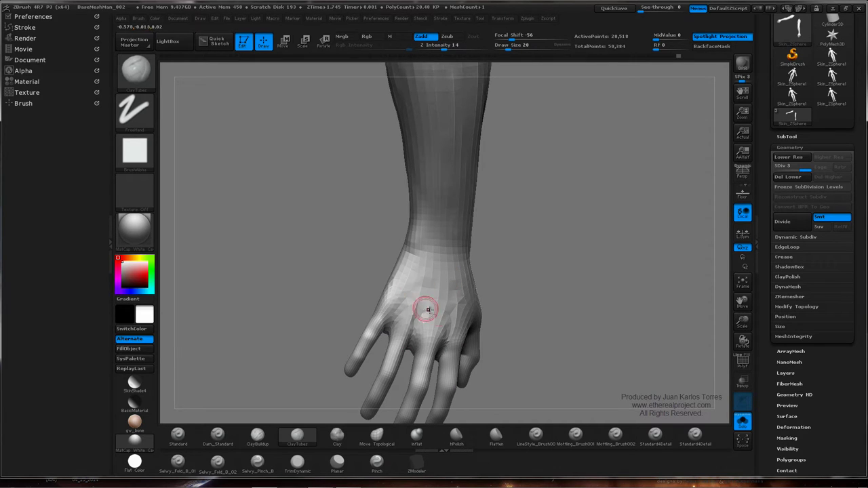
right_click_drag(455, 290, 443, 262)
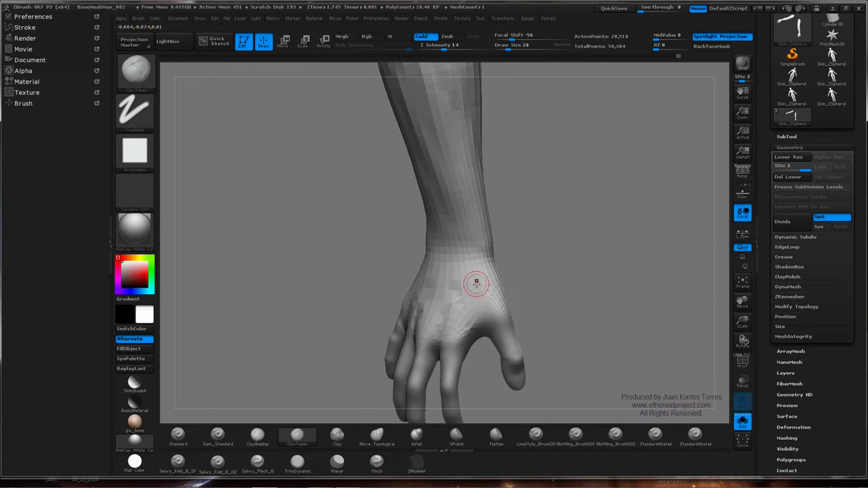
key("shift")
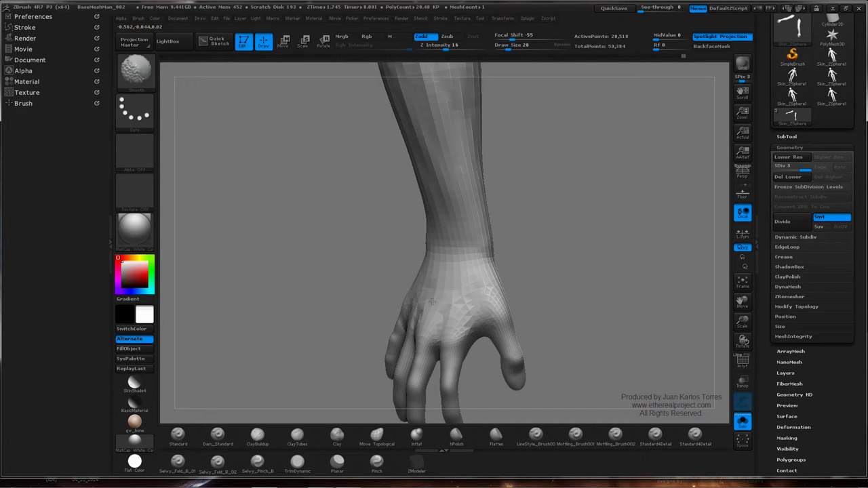
mouse_move(518, 269)
left_mouse_down()
mouse_move(492, 268)
mouse_move(529, 264)
mouse_move(508, 251)
mouse_move(527, 262)
mouse_move(348, 319)
left_mouse_up()
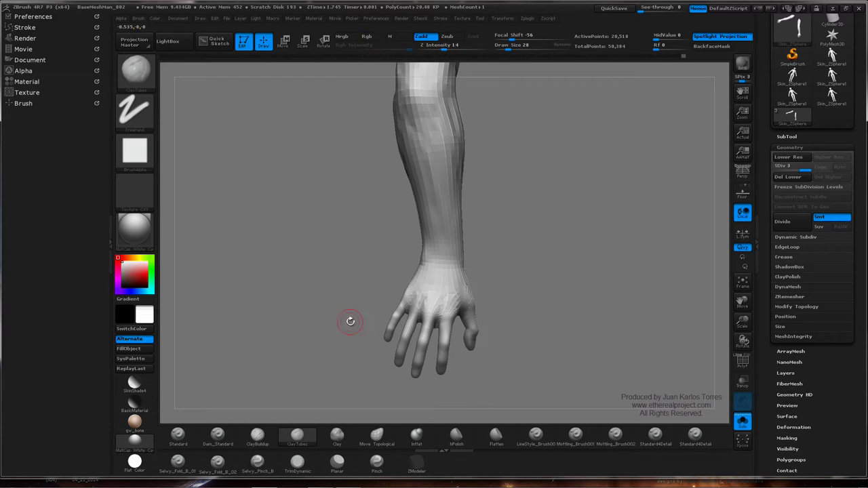
Check the arm's silhouette with the Flat Color material, then restore the MatCap White Cavity material
left_click(135, 461)
left_click_drag(447, 277, 505, 248)
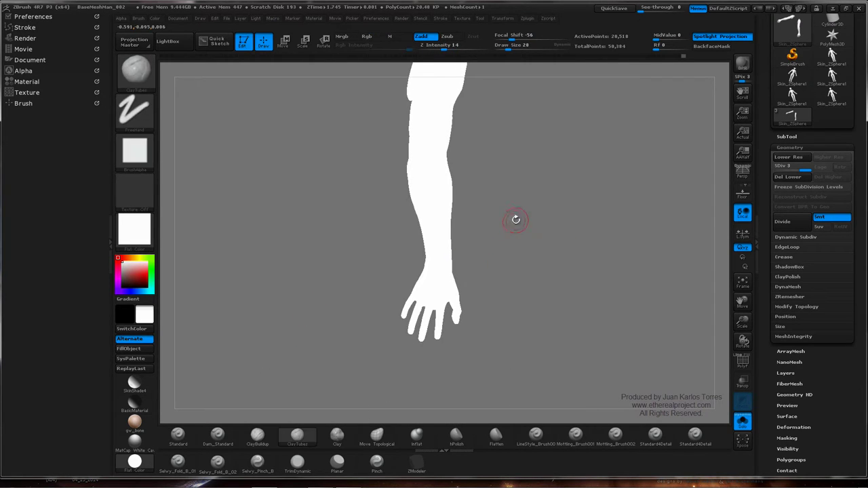
left_click_drag(513, 218, 319, 328)
left_click(135, 441)
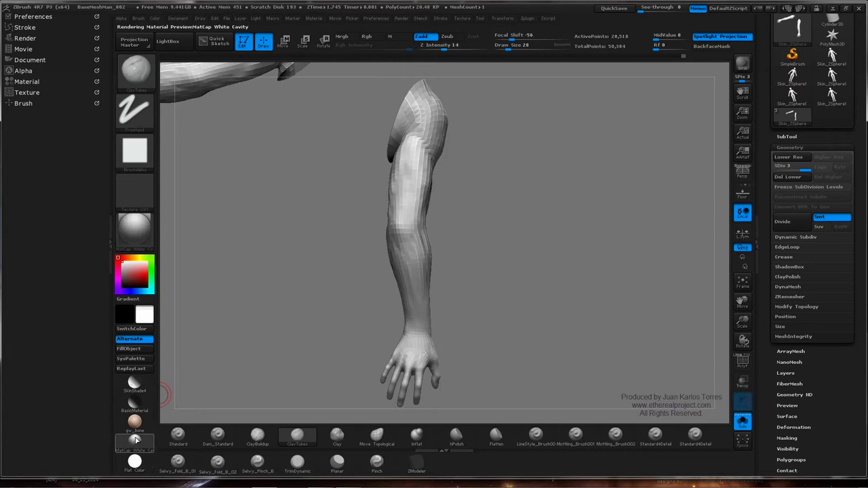
Build up the biceps just above the inner elbow with the ClayTubes brush, then smooth the upper arm
left_click_drag(364, 280, 377, 286)
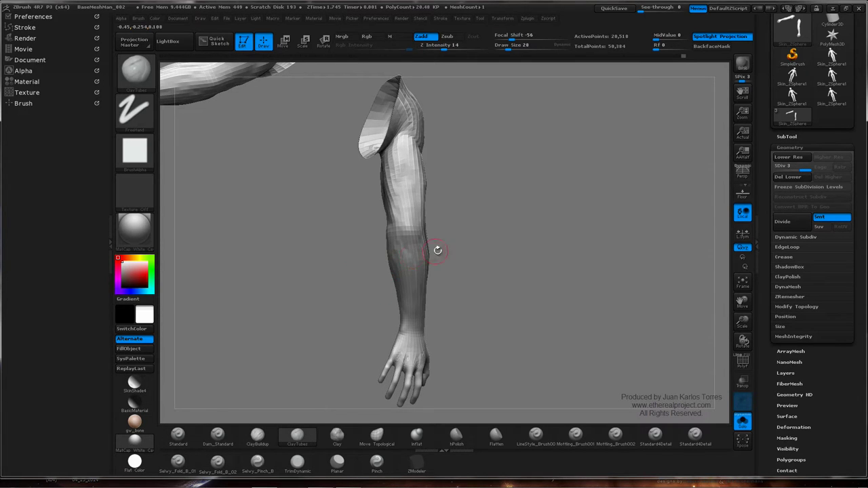
mouse_move(438, 250)
left_mouse_down()
mouse_move(453, 255)
mouse_move(427, 263)
left_mouse_up()
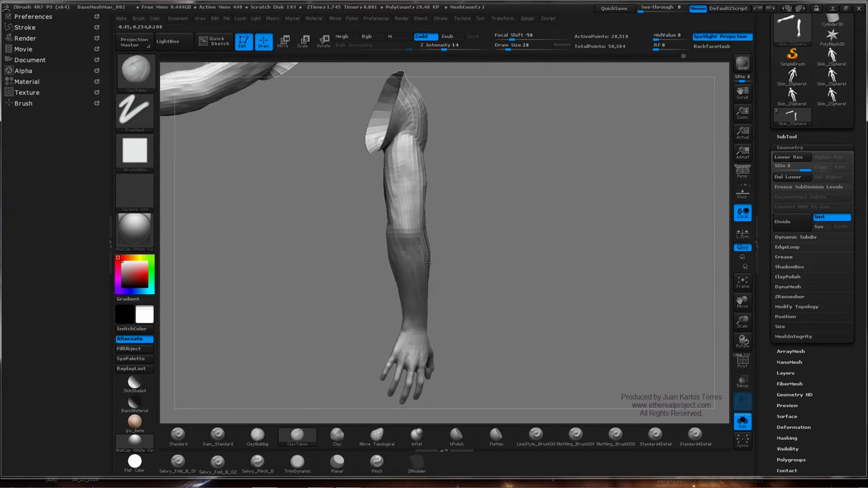
left_click_drag(484, 242, 518, 254)
mouse_move(489, 246)
right_mouse_down("ctrl")
mouse_move(521, 242)
mouse_move(465, 242)
right_mouse_up("ctrl")
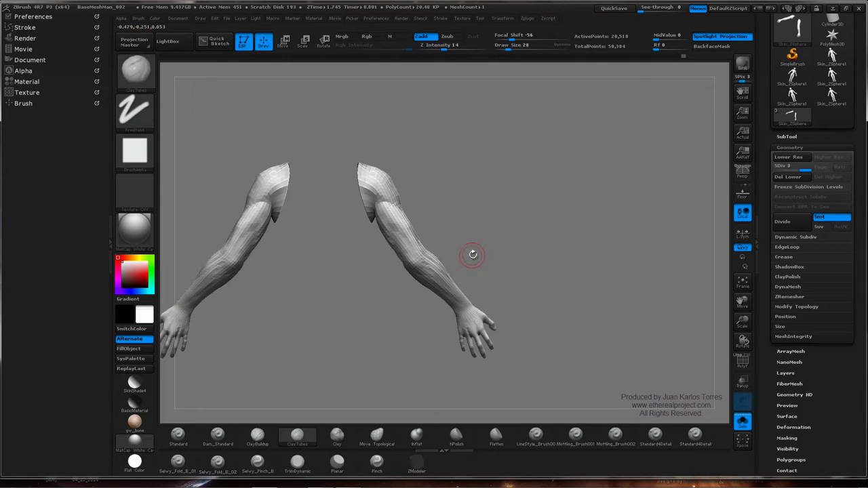
left_click_drag(480, 252, 346, 233)
mouse_move(392, 242)
right_mouse_down()
mouse_move(401, 246)
mouse_move(381, 246)
mouse_move(398, 246)
right_mouse_up()
left_click_drag(397, 246, 412, 216)
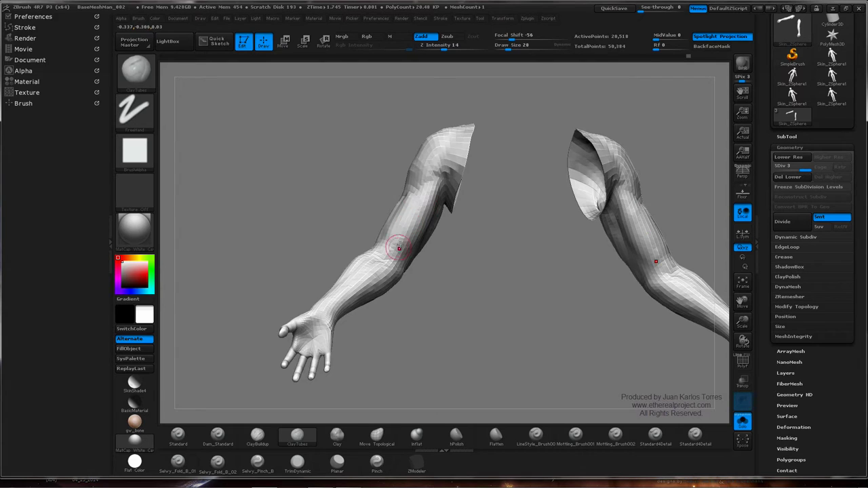
left_click_drag(398, 248, 415, 225)
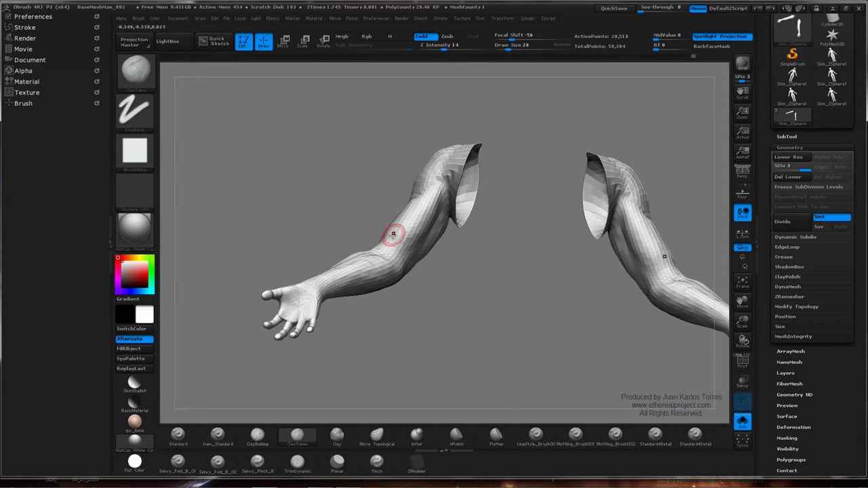
left_click_drag(405, 217, 400, 226)
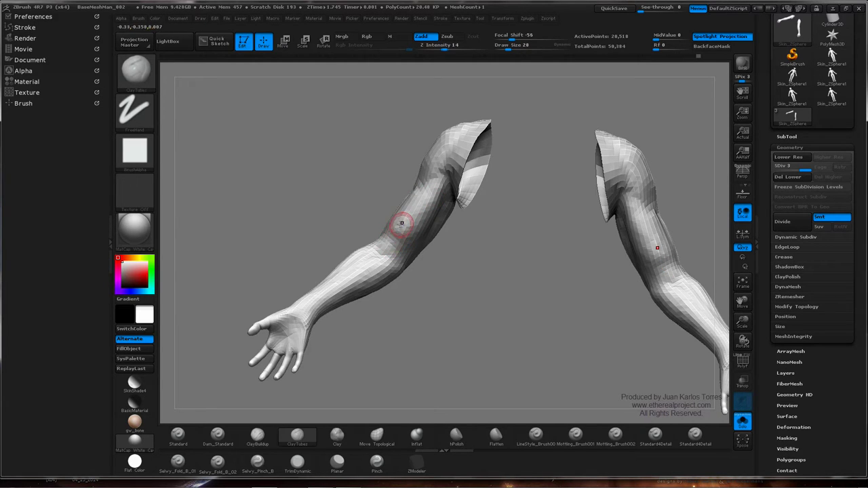
key("shift")
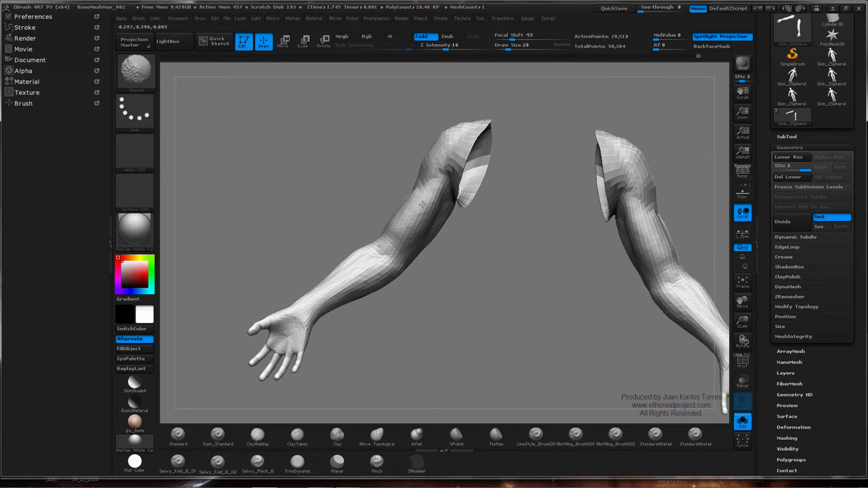
left_click_drag(421, 204, 407, 227, "shift")
Blend the biceps into the elbow crease and refine the upper arm toward the armpit with smoothing and ClayTubes strokes
right_click_drag(380, 223, 437, 234)
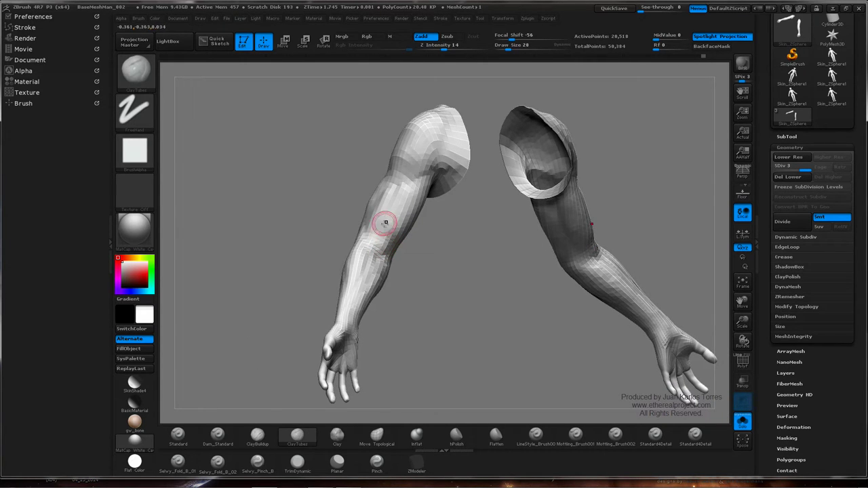
left_click_drag(385, 226, 385, 252, "shift")
mouse_move(415, 220)
right_mouse_down()
mouse_move(354, 206)
mouse_move(389, 222)
right_mouse_up()
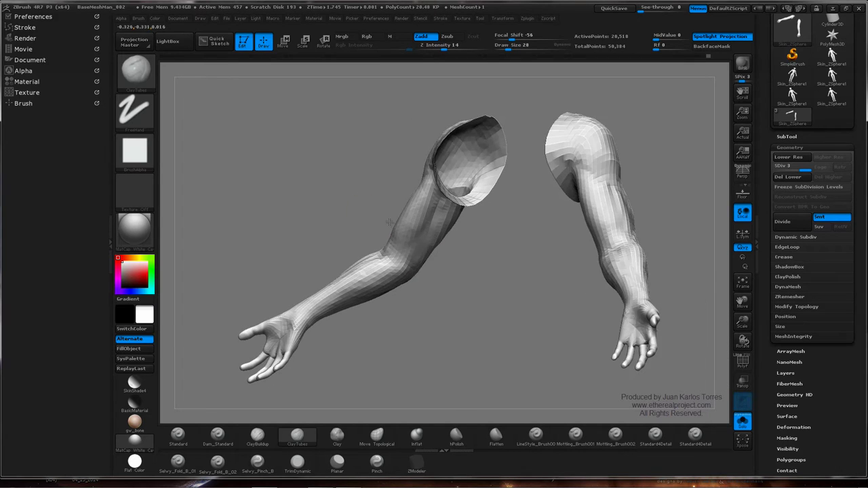
mouse_move(388, 221)
left_mouse_down()
mouse_move(391, 243)
mouse_move(439, 235)
mouse_move(405, 228)
mouse_move(444, 257)
mouse_move(437, 271)
mouse_move(421, 198)
left_mouse_up()
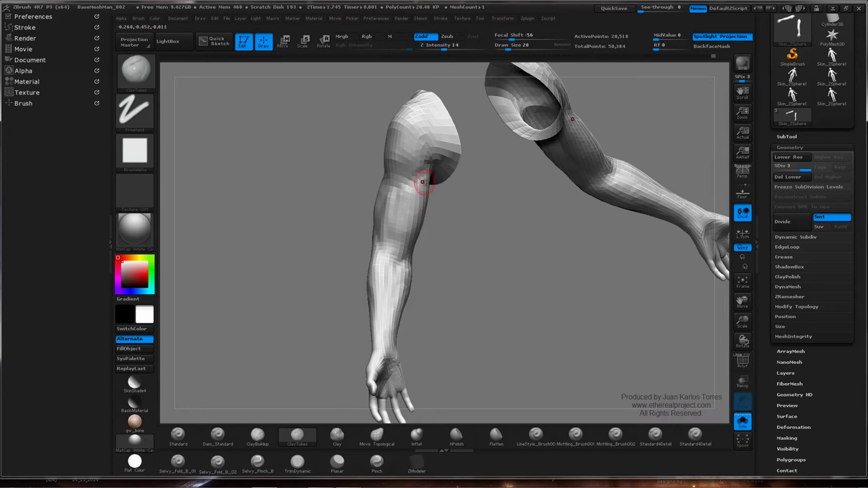
key("shift")
mouse_move(409, 192)
left_mouse_down()
mouse_move(464, 219)
mouse_move(452, 239)
left_mouse_up()
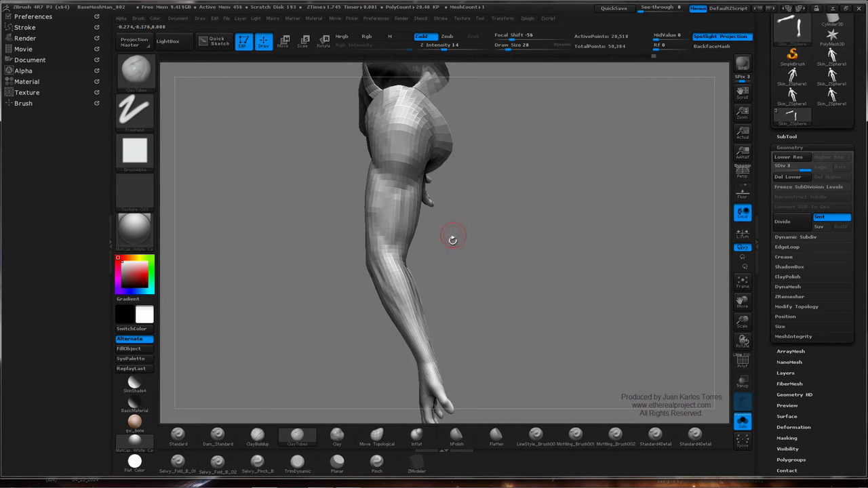
Adjust the shape of the forearm and wrist with the Move Topological brush at draw size 50
left_click(377, 439)
key("space")
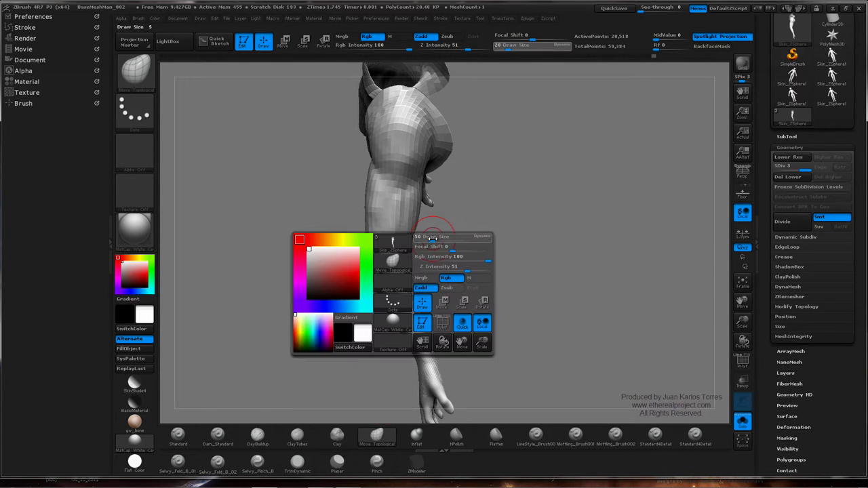
left_click(433, 239)
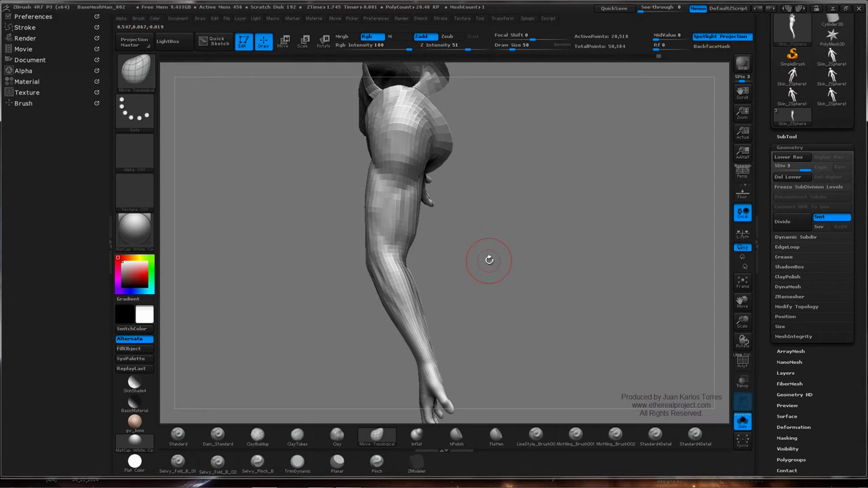
mouse_move(489, 259)
left_mouse_down()
mouse_move(410, 166)
mouse_move(406, 175)
mouse_move(503, 249)
mouse_move(456, 248)
mouse_move(585, 219)
left_mouse_up()
key("ctrl")
mouse_move(469, 252)
right_mouse_down("ctrl")
mouse_move(514, 242)
mouse_move(436, 244)
mouse_move(413, 255)
mouse_move(441, 251)
right_mouse_up("ctrl")
right_click_drag(378, 260, 430, 266, "ctrl")
right_click_drag(327, 298, 433, 245, "alt")
right_click_drag(403, 262, 452, 257, "ctrl")
mouse_move(374, 286)
right_mouse_down()
mouse_move(389, 224)
mouse_move(366, 240)
mouse_move(386, 255)
right_mouse_up()
left_click_drag(396, 269, 380, 407)
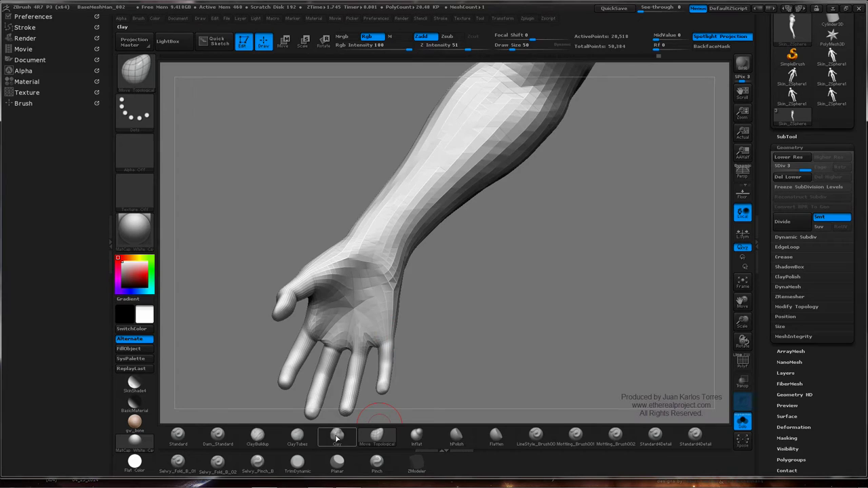
Build up the heel of the palm and the thumb pad with ClayTubes at draw size 50, smoothing the wrist side
left_click(297, 437)
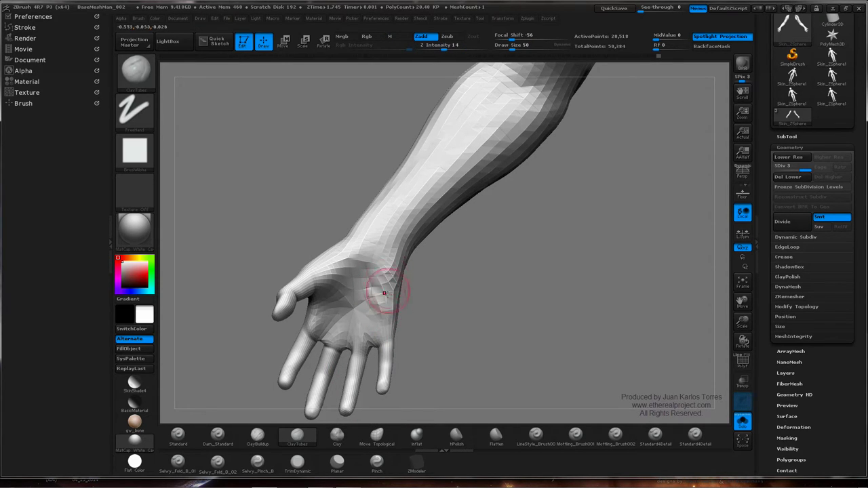
left_click_drag(354, 260, 334, 283)
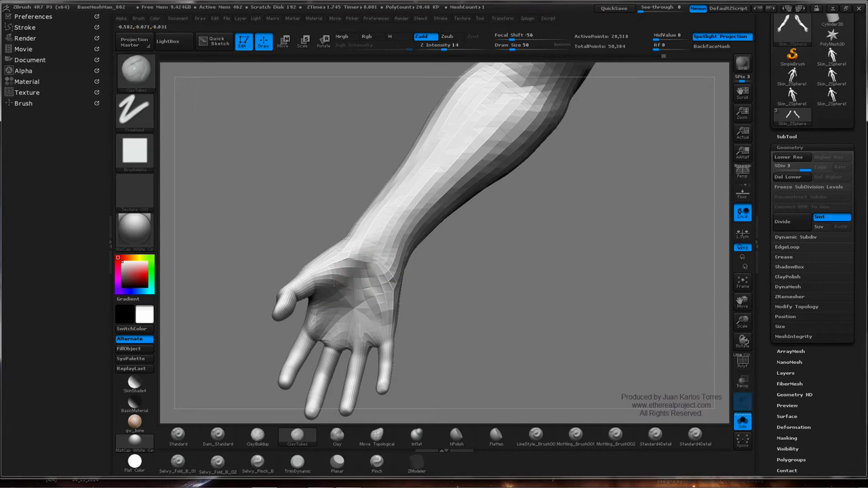
left_click_drag(357, 253, 333, 288)
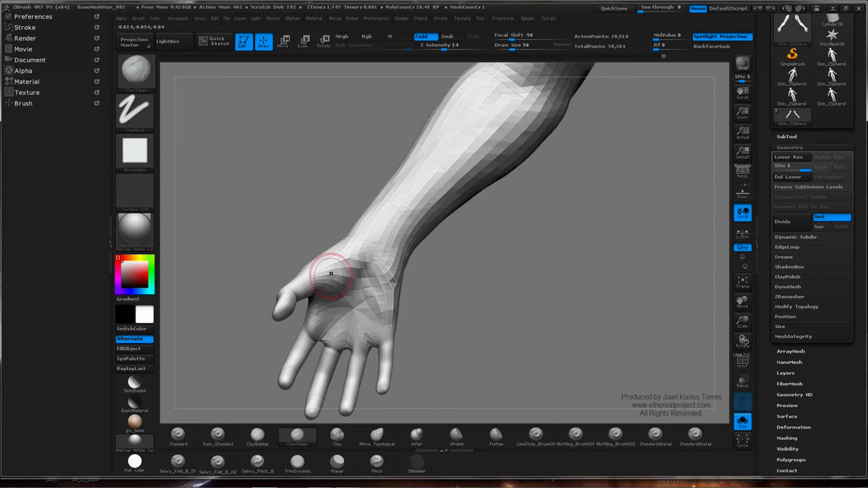
key("shift")
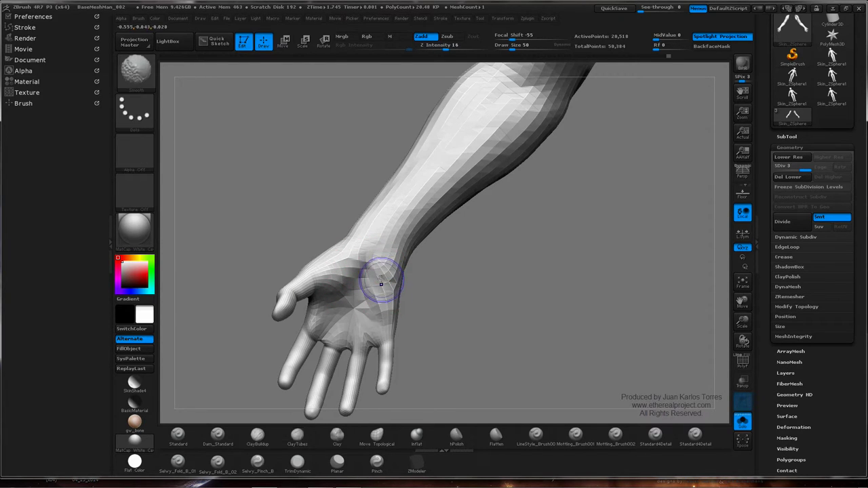
left_click_drag(392, 292, 395, 280, "shift")
mouse_move(378, 262)
right_mouse_down()
mouse_move(323, 261)
mouse_move(387, 263)
right_mouse_up()
mouse_move(388, 262)
left_mouse_down()
mouse_move(383, 282)
mouse_move(368, 265)
left_mouse_up()
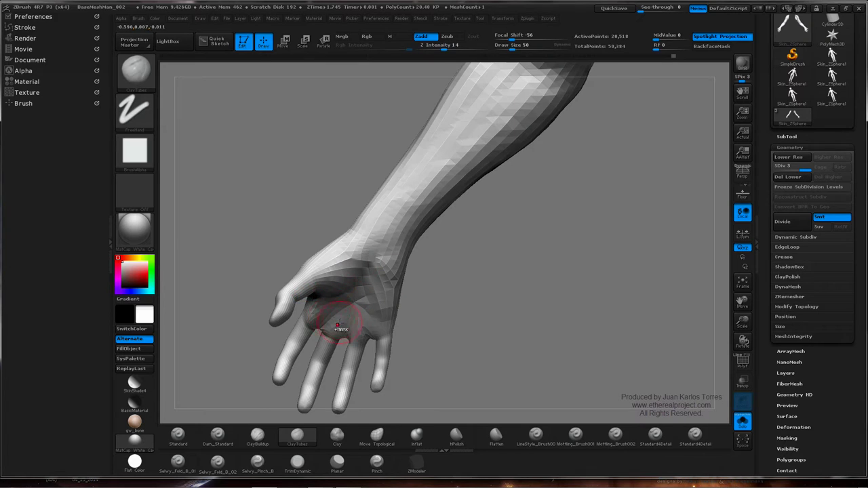
Sculpt the fleshy pads of the palm below the base of the fingers with ClayTubes
right_click_drag(339, 325, 387, 308, "ctrl")
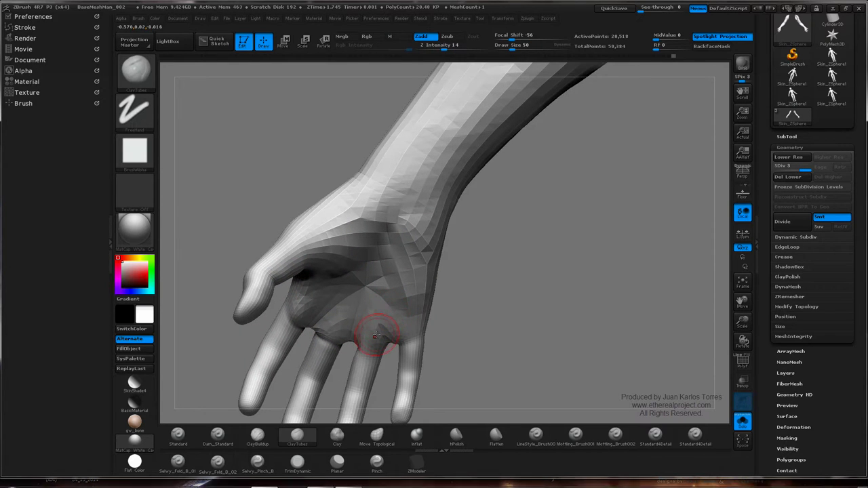
left_click_drag(416, 333, 349, 237)
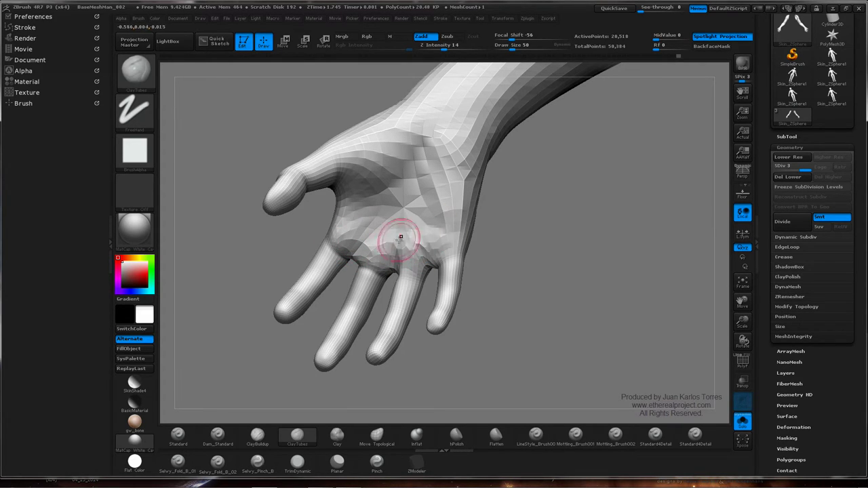
left_click_drag(363, 215, 355, 182)
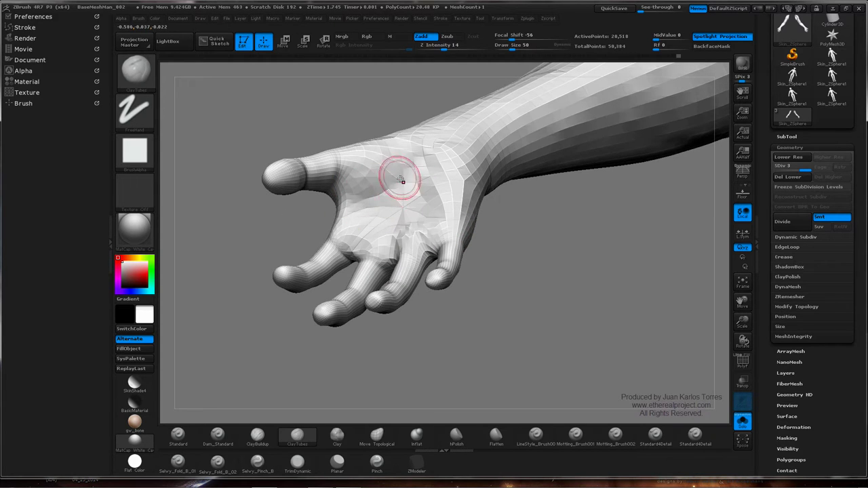
right_click_drag(400, 178, 356, 187)
left_click_drag(355, 187, 406, 235)
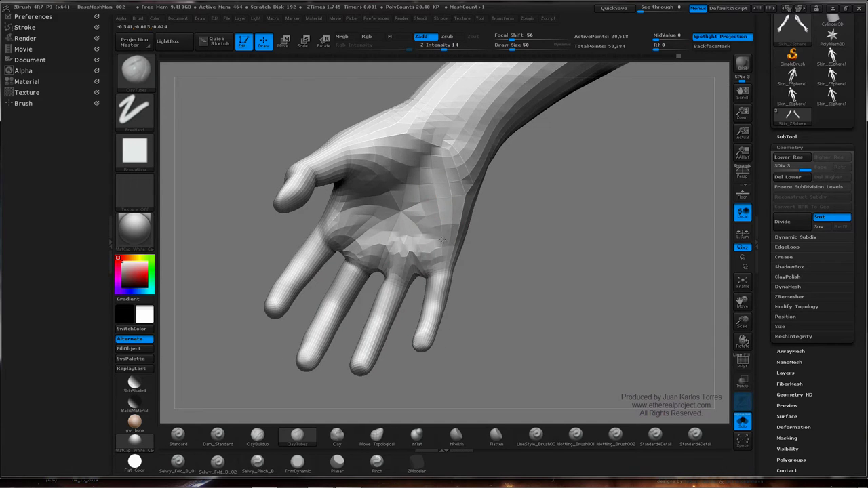
Add volume along the little-finger side of the palm up to the wrist with ClayTubes
mouse_move(489, 190)
left_mouse_down()
mouse_move(478, 244)
mouse_move(538, 262)
left_mouse_up()
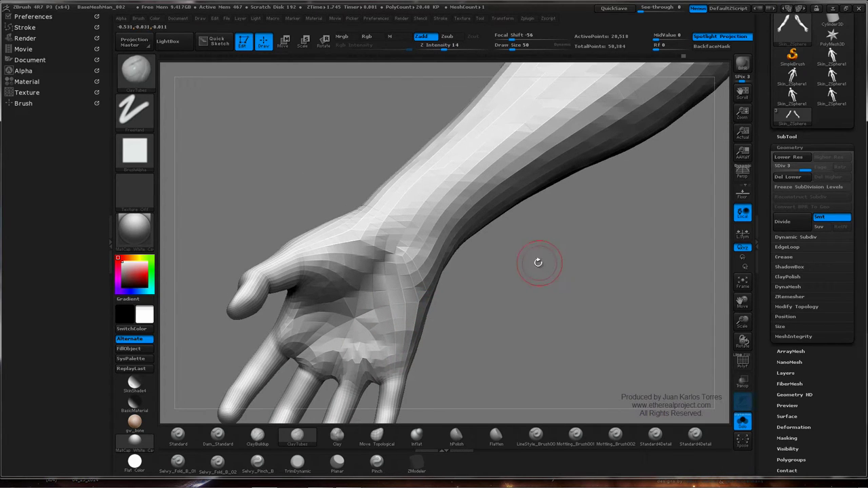
mouse_move(462, 302)
left_mouse_down("alt")
mouse_move(461, 244)
mouse_move(449, 236)
left_mouse_up("alt")
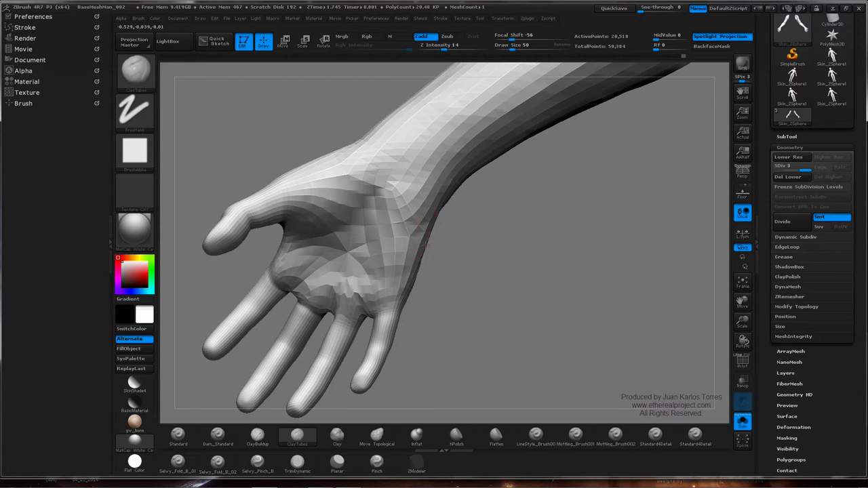
mouse_move(404, 298)
left_mouse_down()
mouse_move(370, 188)
mouse_move(406, 236)
mouse_move(405, 219)
mouse_move(407, 261)
mouse_move(404, 240)
mouse_move(485, 245)
left_mouse_up()
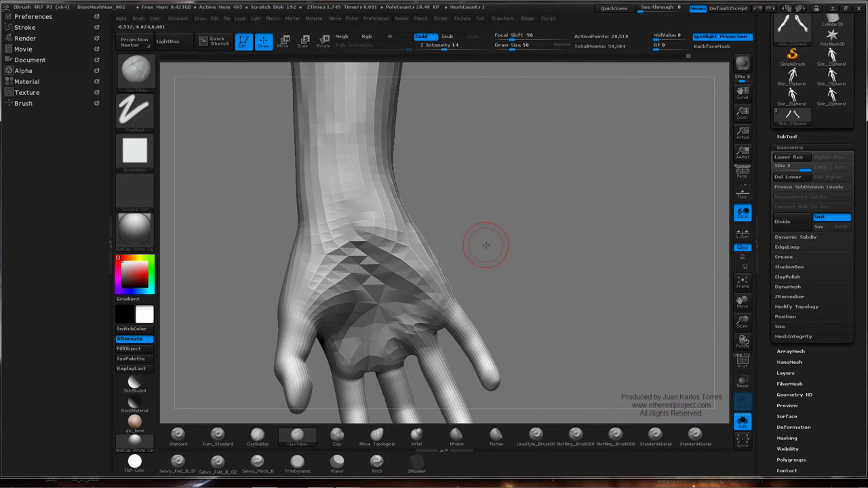
Refine the transition from the wrist into the base of the thumb with ClayTubes, working from several angles
mouse_move(494, 251)
right_mouse_down("ctrl")
mouse_move(453, 240)
mouse_move(445, 186)
right_mouse_up("ctrl")
mouse_move(445, 185)
left_mouse_down()
mouse_move(443, 237)
mouse_move(434, 244)
mouse_move(441, 242)
mouse_move(407, 237)
left_mouse_up()
mouse_move(408, 238)
right_mouse_down()
mouse_move(421, 239)
mouse_move(407, 238)
right_mouse_up()
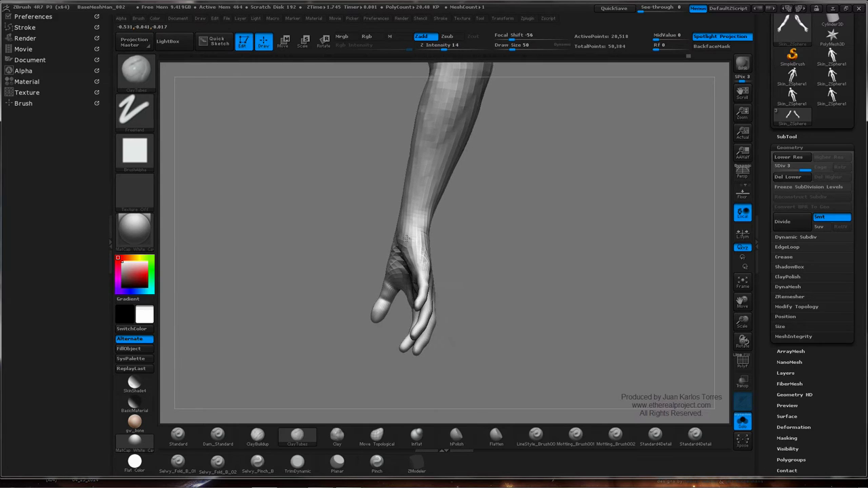
left_click_drag(405, 238, 446, 241)
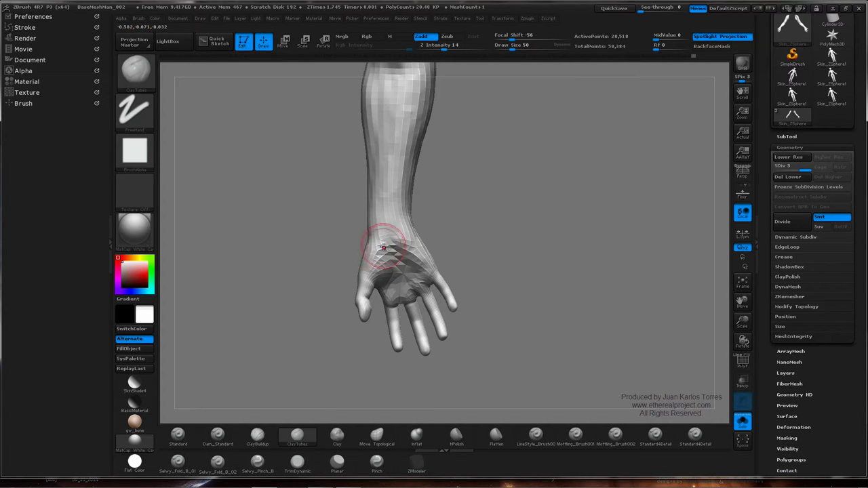
mouse_move(434, 252)
left_mouse_down()
mouse_move(445, 258)
mouse_move(436, 248)
left_mouse_up()
right_click_drag(435, 248, 493, 253, "ctrl")
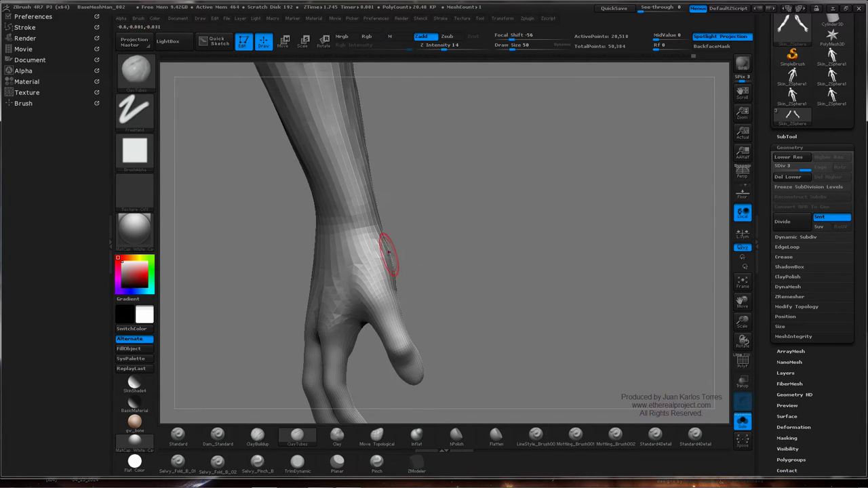
left_click_drag(368, 291, 382, 249)
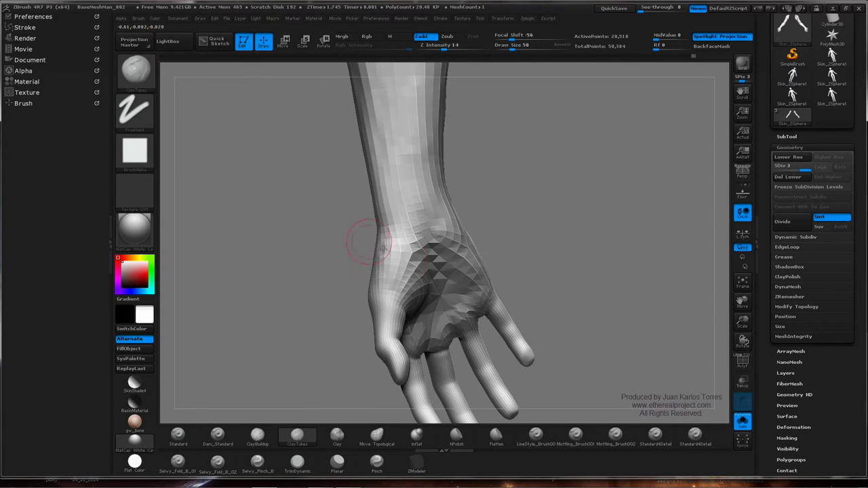
mouse_move(393, 286)
right_mouse_down("ctrl")
mouse_move(401, 248)
mouse_move(474, 222)
mouse_move(508, 153)
mouse_move(487, 220)
mouse_move(422, 188)
mouse_move(400, 215)
mouse_move(416, 219)
right_mouse_up("ctrl")
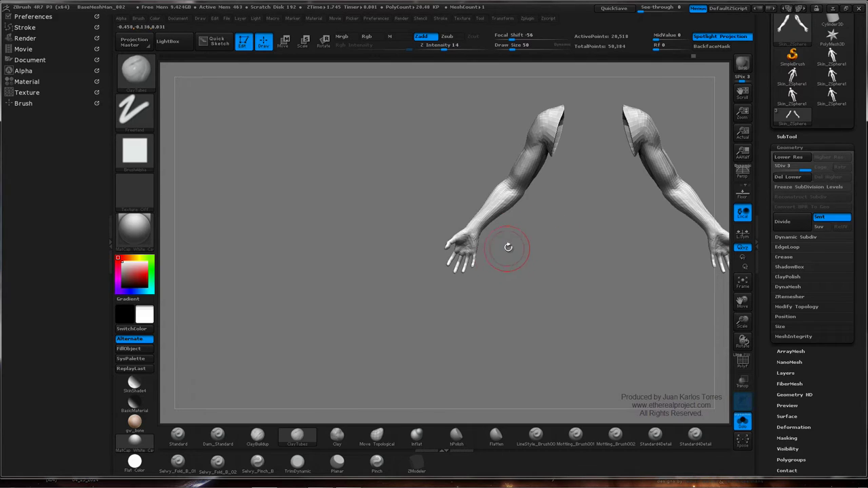
Check both arms and hands from several angles, then unhide the rest of the body
mouse_move(482, 257)
right_mouse_down("ctrl")
mouse_move(559, 246)
mouse_move(690, 249)
right_mouse_up("ctrl")
mouse_move(482, 195)
left_mouse_down("shift")
mouse_move(490, 230)
mouse_move(464, 232)
mouse_move(475, 194)
mouse_move(453, 178)
left_mouse_up("shift")
right_click_drag(507, 214, 433, 212)
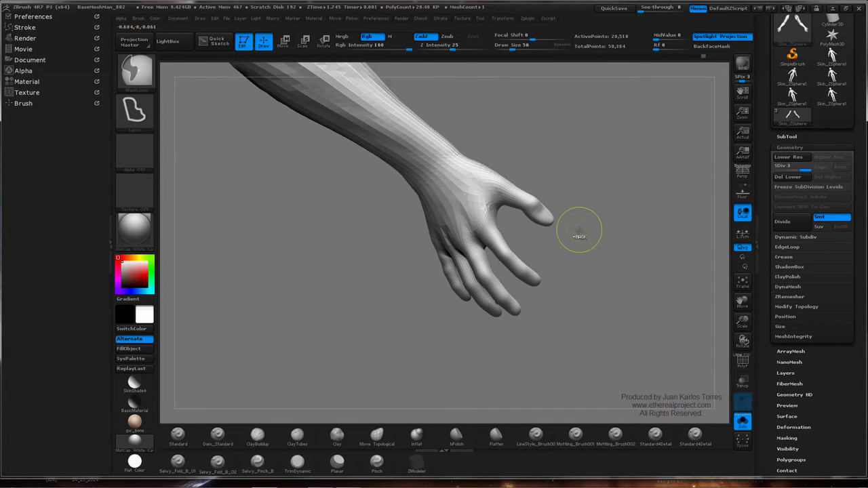
right_click_drag(579, 230, 438, 260)
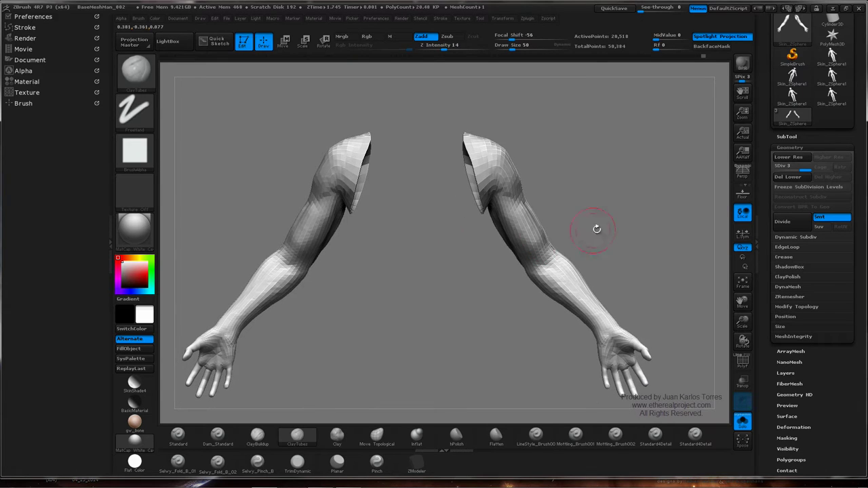
mouse_move(597, 216)
left_mouse_down()
mouse_move(567, 215)
mouse_move(606, 210)
left_mouse_up()
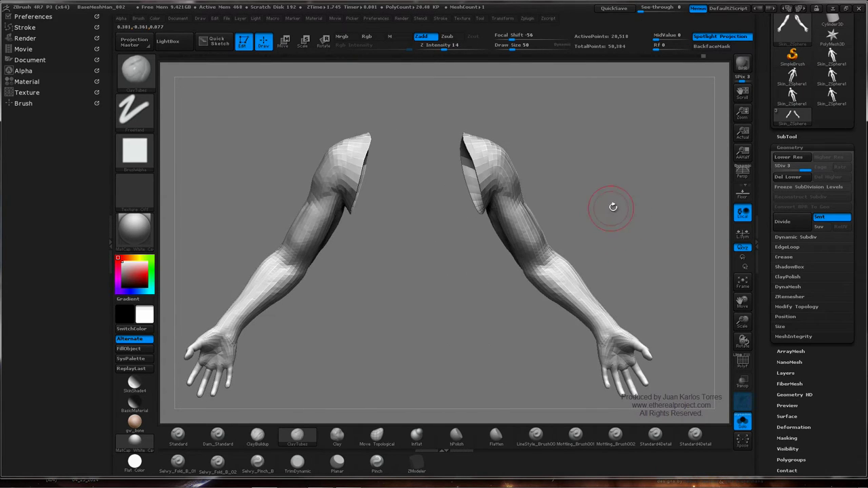
key("ctrl+shift")
left_click(644, 196, "ctrl+shift")
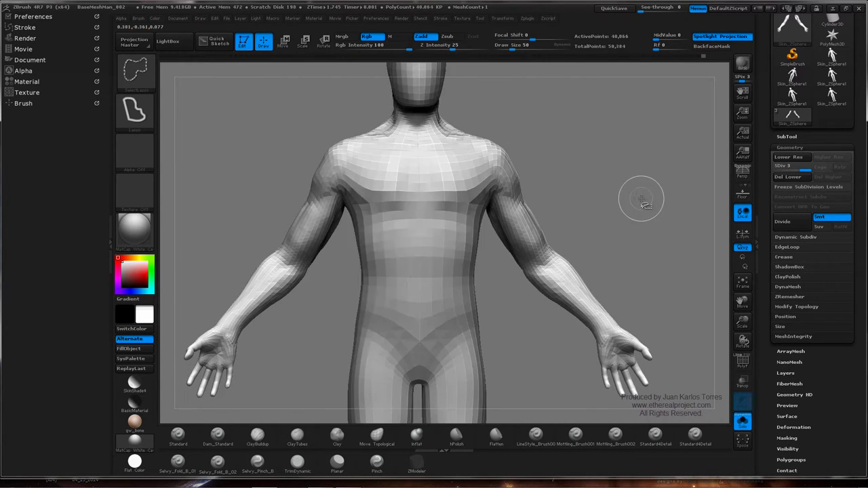
Return to the isolated arms, then invert the visibility so that only the torso, head and legs show
mouse_move(485, 268)
right_mouse_down("alt")
mouse_move(540, 208)
mouse_move(590, 202)
right_mouse_up("alt")
right_click_drag(643, 158, 548, 218, "alt")
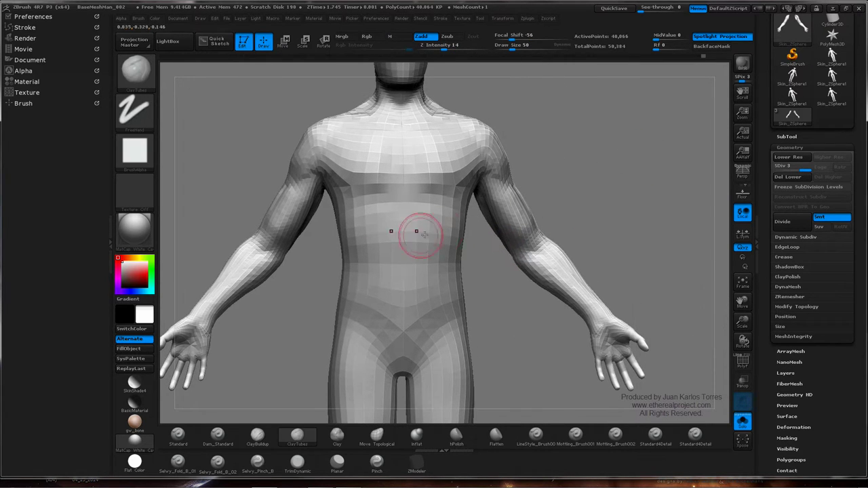
key("ctrl+z")
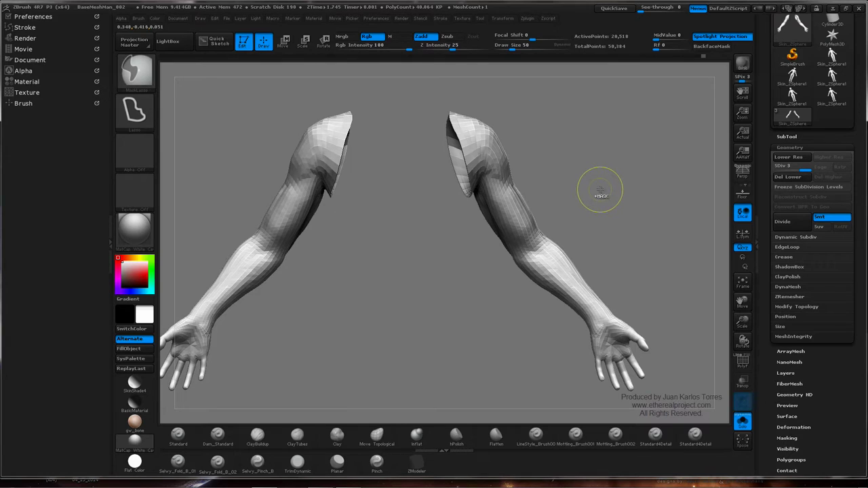
key("ctrl+shift+z")
key("ctrl+z")
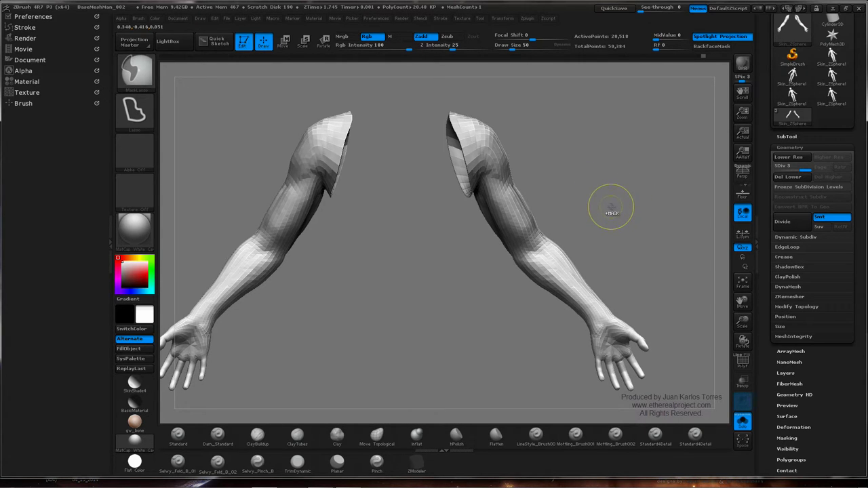
key("ctrl+shift")
left_click_drag(637, 188, 606, 203, "ctrl+shift")
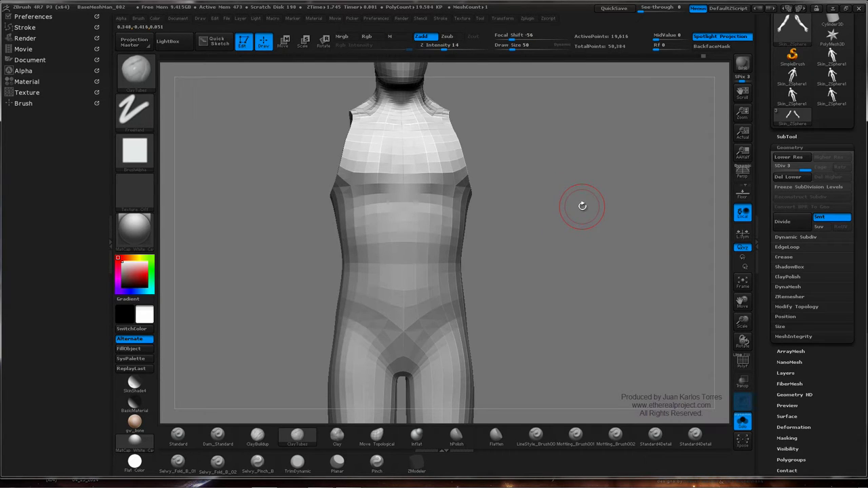
Check the armless body from the front, side and back, then unhide the whole mesh
key("ctrl+shift")
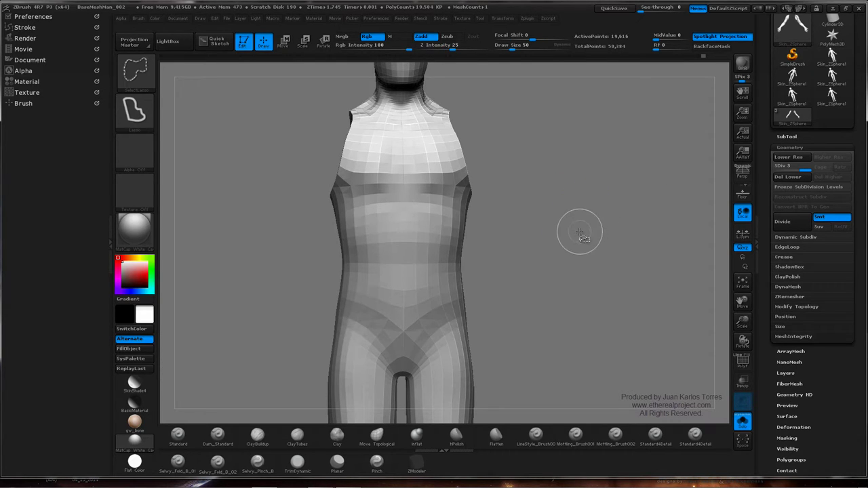
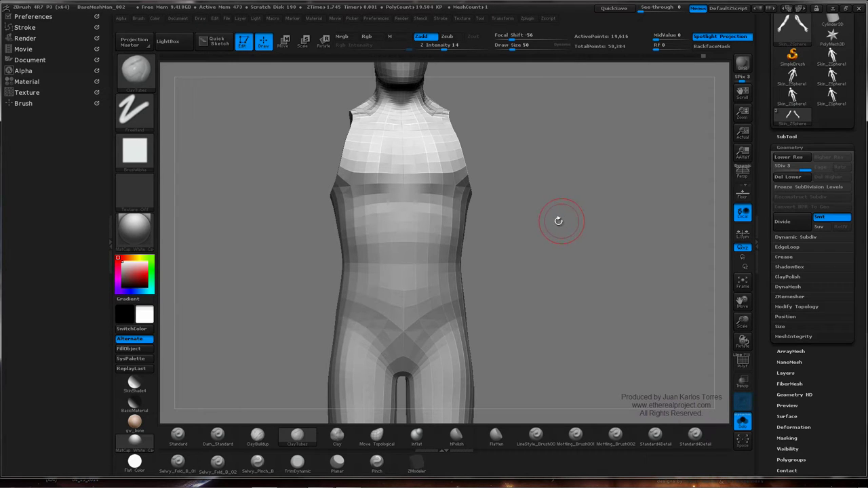
mouse_move(545, 226)
left_mouse_down()
mouse_move(577, 224)
mouse_move(544, 224)
mouse_move(546, 214)
left_mouse_up()
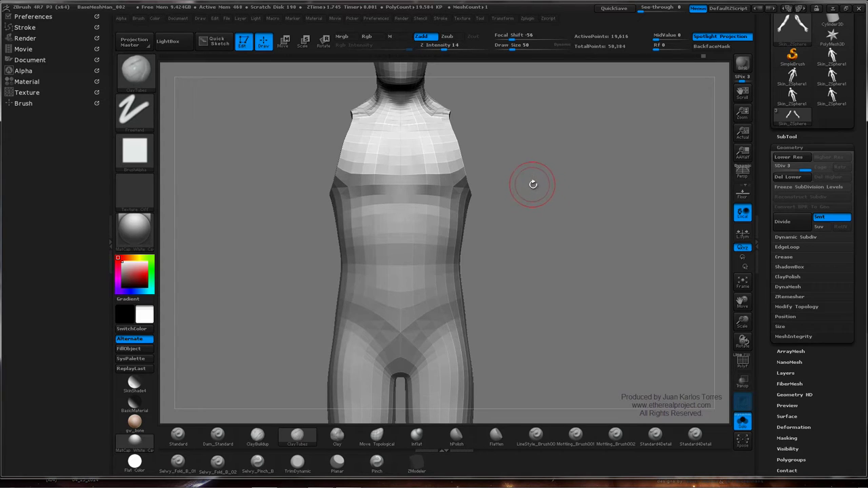
left_click_drag(533, 184, 534, 215, "alt")
mouse_move(407, 250)
left_mouse_down()
mouse_move(497, 237)
mouse_move(549, 259)
mouse_move(482, 257)
mouse_move(488, 204)
left_mouse_up()
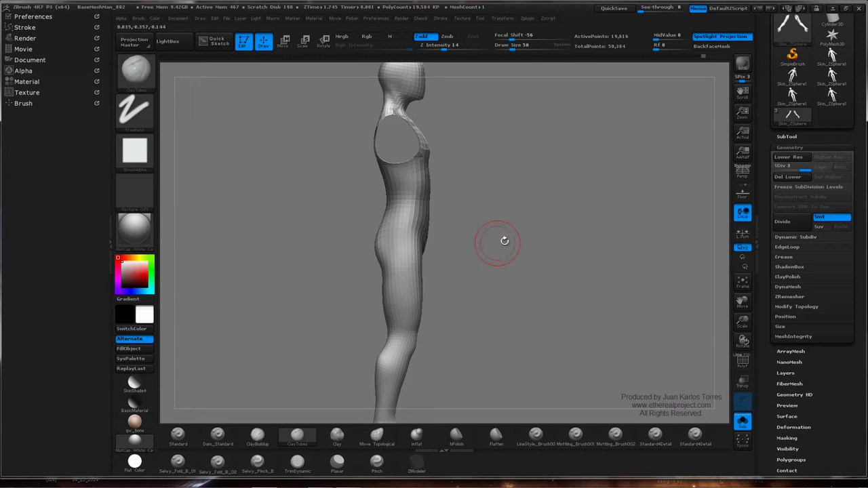
mouse_move(485, 241)
left_mouse_down()
mouse_move(535, 240)
mouse_move(528, 244)
mouse_move(525, 208)
mouse_move(457, 215)
mouse_move(416, 242)
left_mouse_up()
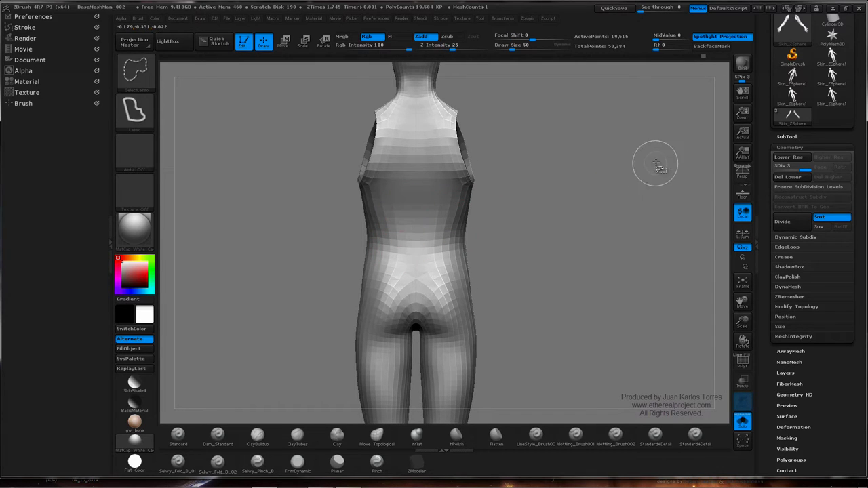
left_click(669, 147, "ctrl+shift")
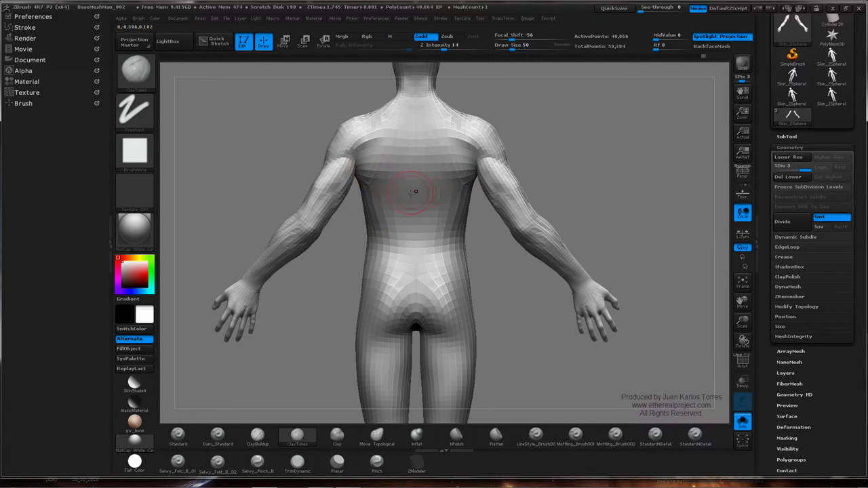
Set the draw size to 26 and hide both arms below mid upper arm with a lasso selection
key("space")
left_click_drag(417, 200, 411, 200)
key("ctrl+shift")
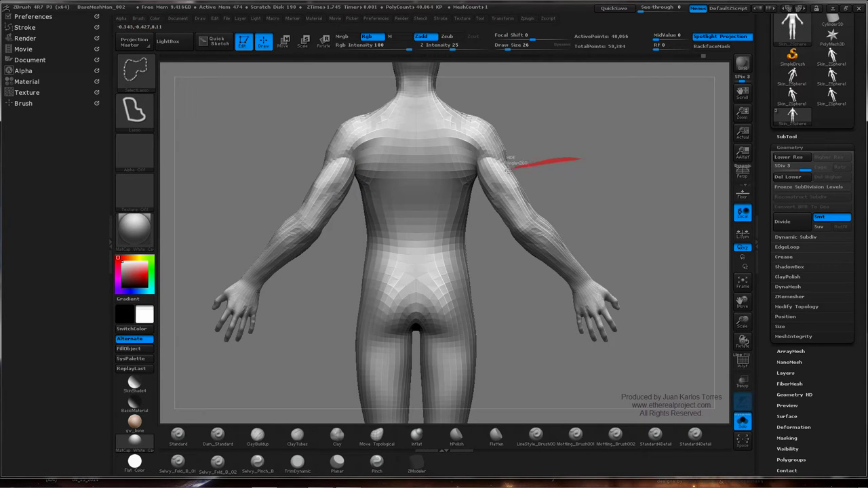
mouse_move(488, 180)
left_mouse_down("ctrl+shift")
mouse_move(486, 238)
mouse_move(580, 379)
mouse_move(652, 231)
left_mouse_up("ctrl+shift")
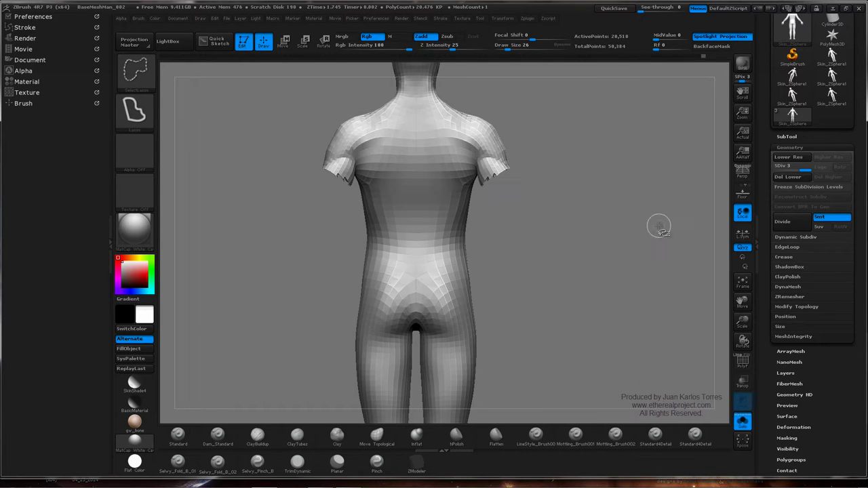
Mask the remaining shoulder and upper-arm stumps with a lasso mask
right_click_drag(520, 225, 548, 222, "ctrl")
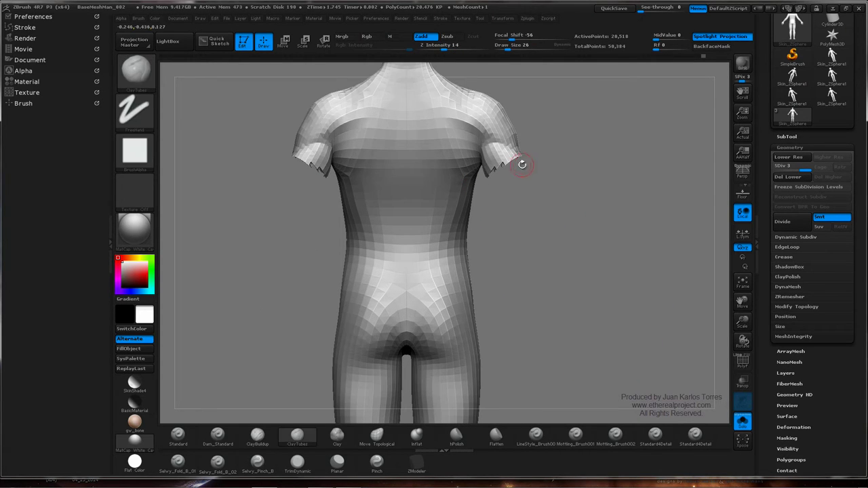
left_click_drag(522, 164, 538, 160)
key("ctrl+shift")
mouse_move(564, 98)
left_mouse_down("ctrl+shift")
mouse_move(503, 94)
mouse_move(485, 128)
mouse_move(483, 168)
mouse_move(603, 165)
left_mouse_up("ctrl+shift")
left_click_drag(576, 198, 567, 201)
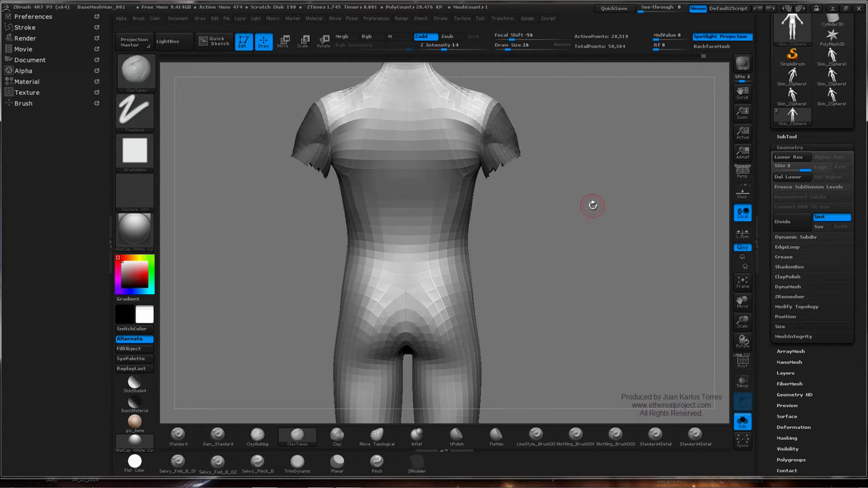
left_click_drag(623, 192, 519, 190)
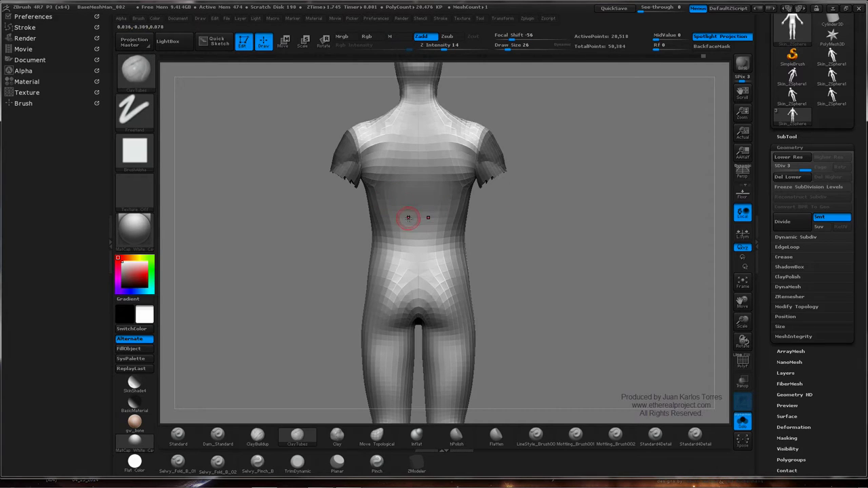
Set the draw size to 35 and carve the spine line from the neck down to the lower back with ClayTubes
left_click_drag(418, 196, 427, 196)
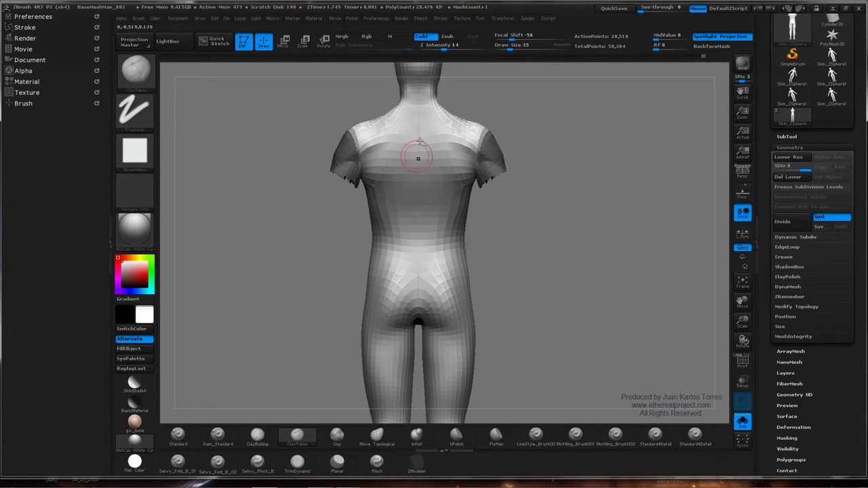
left_click_drag(417, 114, 416, 239)
right_click_drag(417, 174, 442, 172)
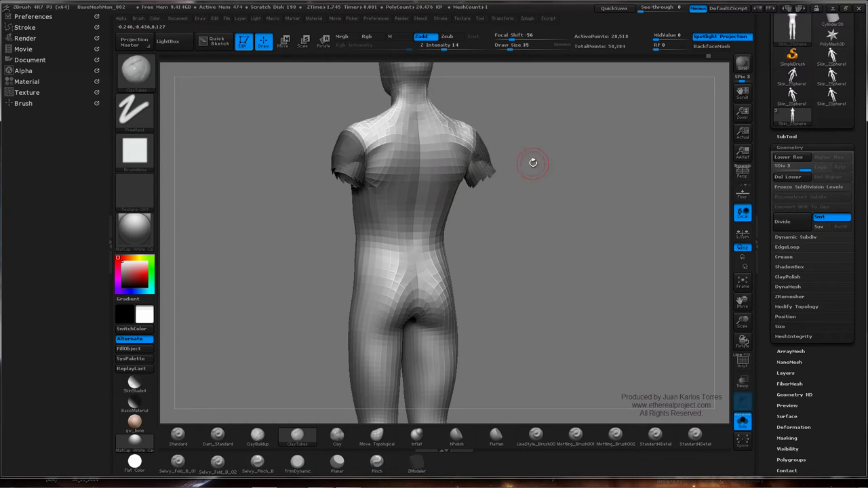
left_click_drag(532, 162, 505, 163)
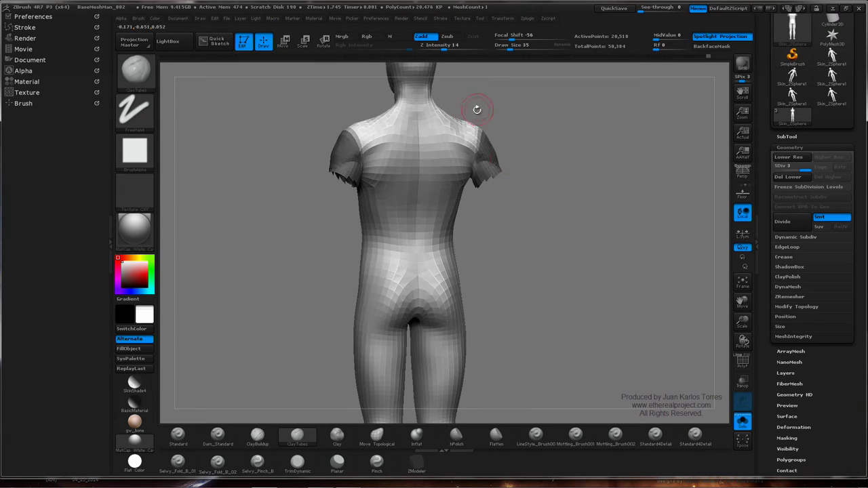
left_click_drag(477, 110, 457, 191, "alt")
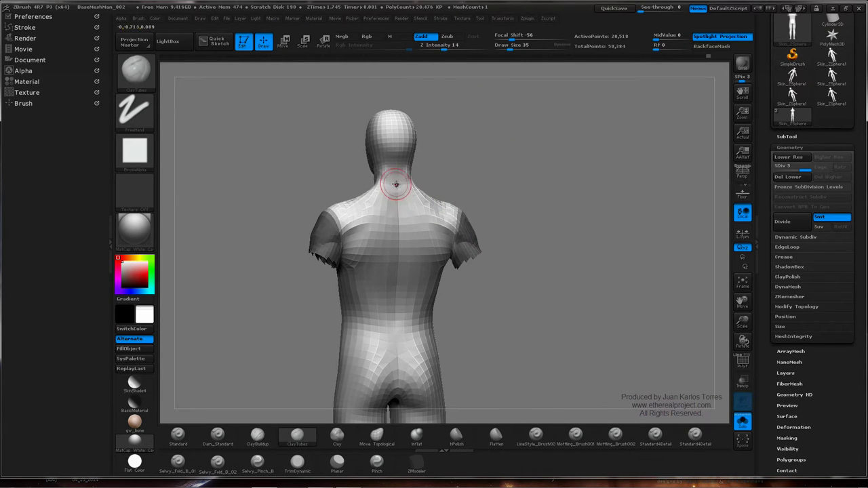
Sculpt and smooth the spine area at the base of the neck with ClayTubes
key("shift")
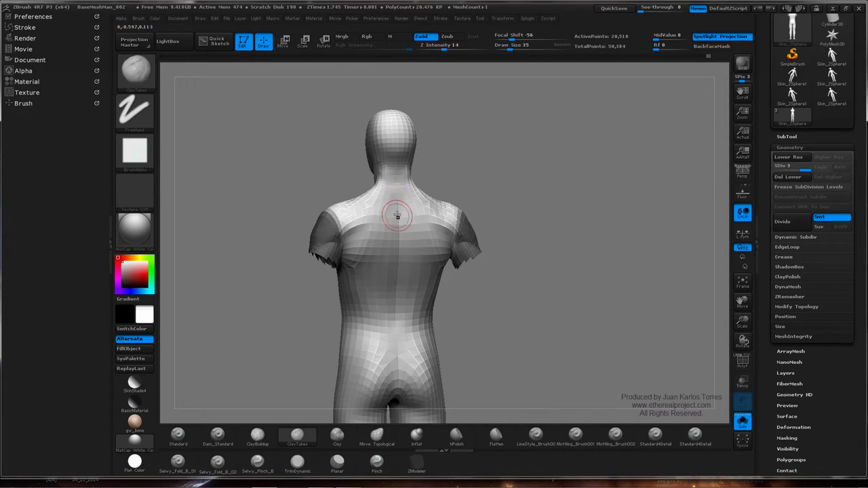
mouse_move(397, 221)
right_mouse_down()
mouse_move(420, 177)
mouse_move(461, 173)
right_mouse_up()
left_click_drag(461, 173, 412, 191)
key("ctrl")
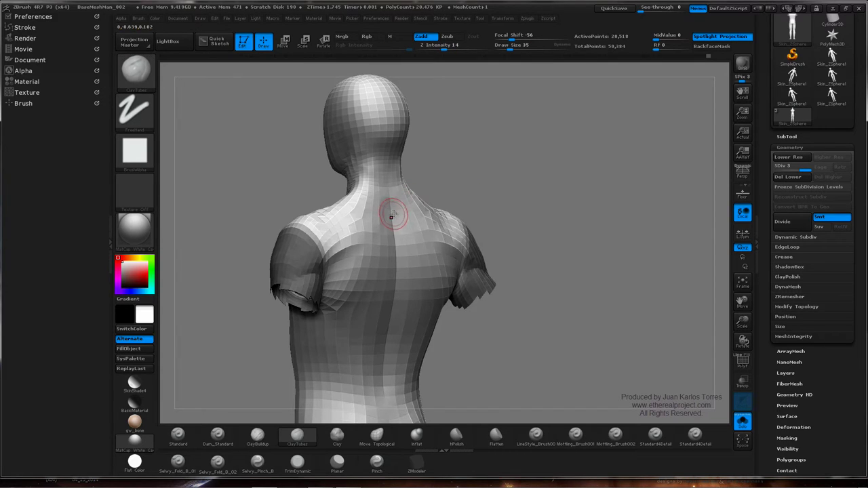
key("shift")
key("shift")
left_click_drag(386, 210, 387, 188)
mouse_move(484, 188)
right_mouse_down("ctrl")
mouse_move(476, 178)
mouse_move(454, 189)
right_mouse_up("ctrl")
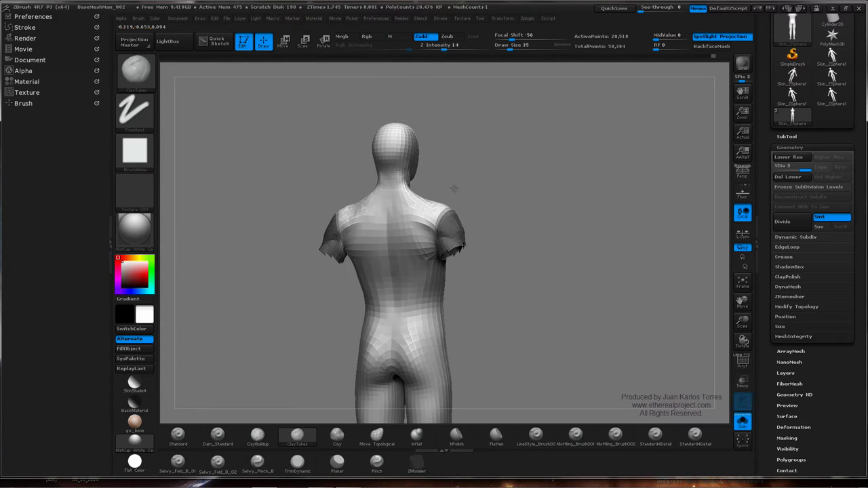
Build up the trapezius between the neck and shoulders with ClayTubes, smoothing it into the upper back
mouse_move(453, 188)
left_mouse_down("shift")
mouse_move(391, 208)
mouse_move(389, 226)
left_mouse_up("shift")
key("shift")
mouse_move(456, 206)
left_mouse_down()
mouse_move(480, 203)
mouse_move(508, 181)
mouse_move(474, 188)
mouse_move(515, 185)
mouse_move(360, 161)
left_mouse_up()
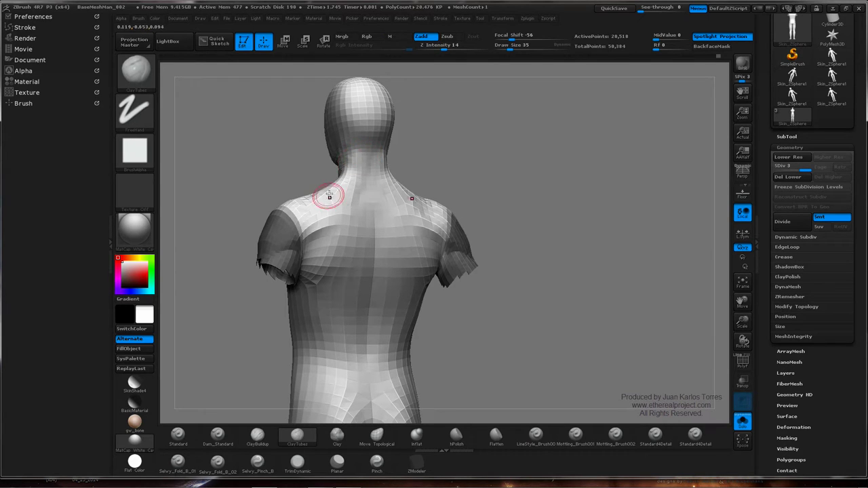
key("shift")
left_click_drag(354, 189, 360, 180, "shift")
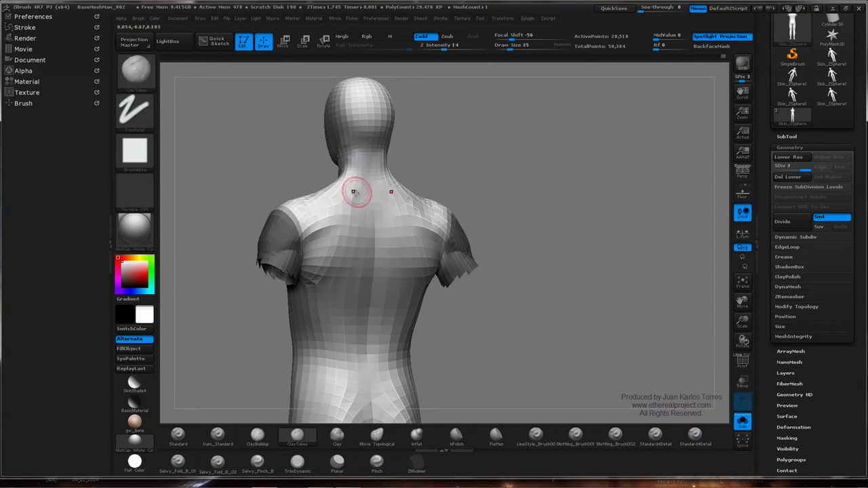
key("shift")
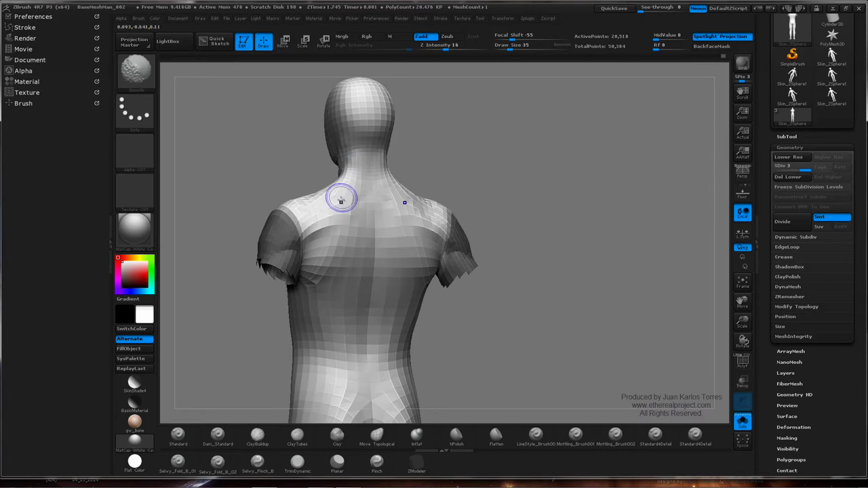
Refine the upper trapezius around the back of the neck with ClayTubes and smooth its surface
right_click_drag(385, 203, 370, 203)
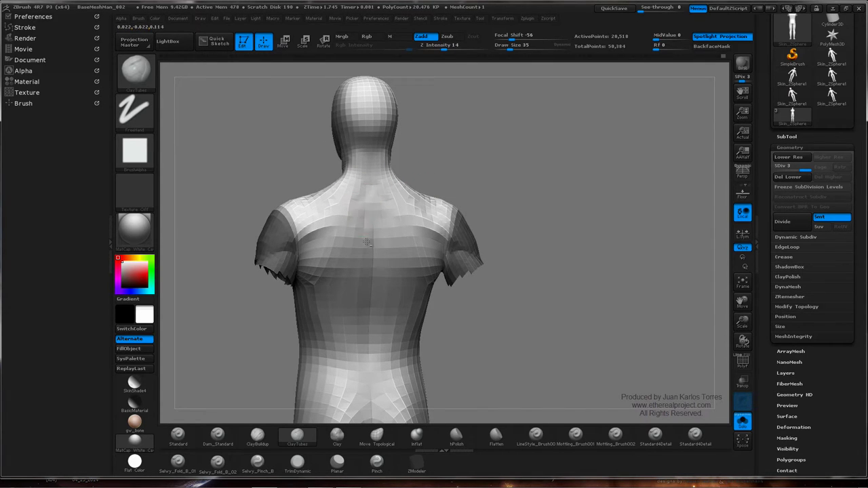
key("shift")
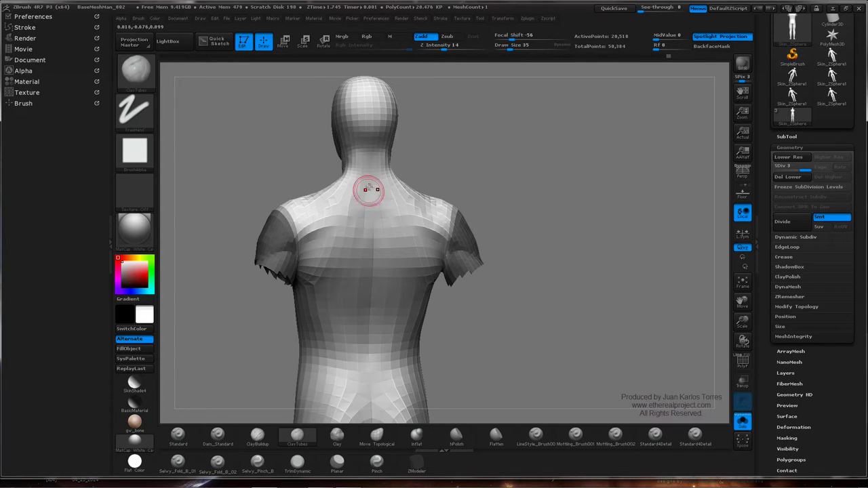
key("shift")
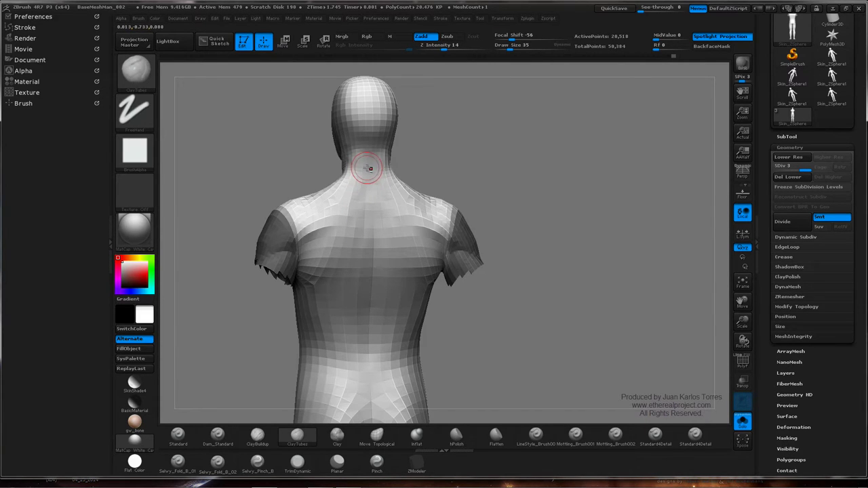
key("shift")
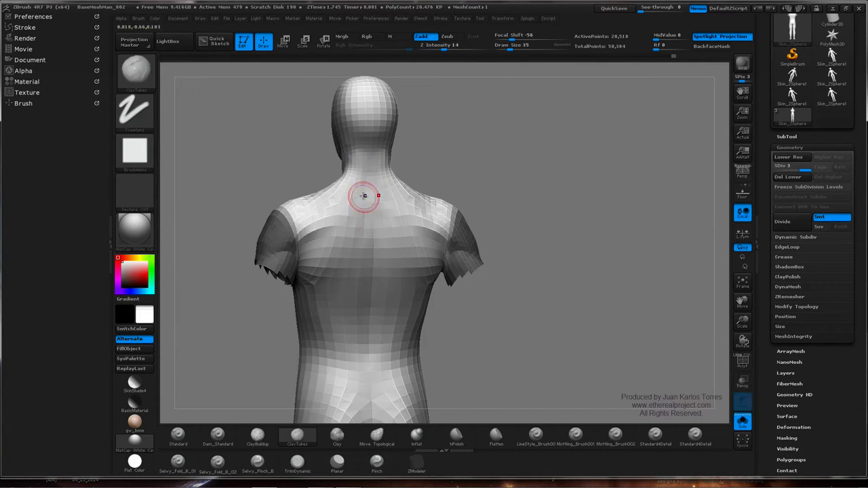
Sculpt the muscles beside the spine from between the shoulder blades to the lower back with ClayTubes
mouse_move(364, 196)
right_mouse_down()
mouse_move(381, 211)
mouse_move(354, 225)
right_mouse_up()
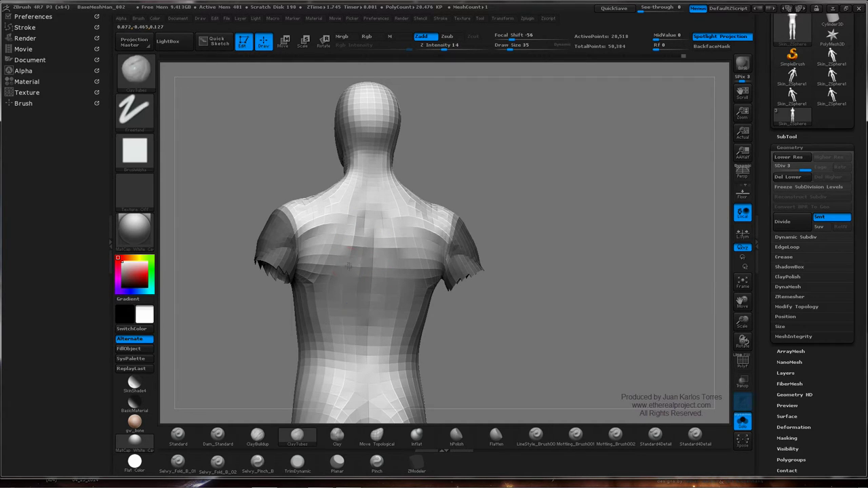
mouse_move(498, 195)
left_mouse_down("shift")
mouse_move(499, 219)
mouse_move(497, 136)
left_mouse_up("shift")
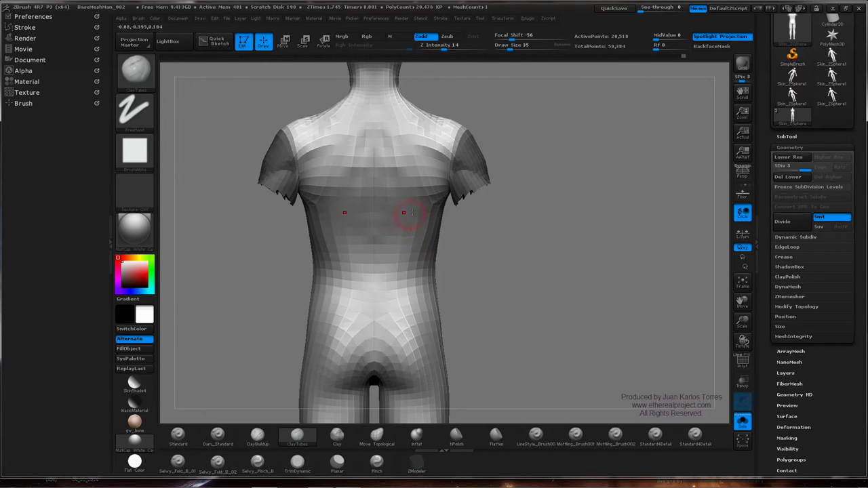
mouse_move(391, 227)
right_mouse_down()
mouse_move(423, 217)
mouse_move(452, 231)
right_mouse_up()
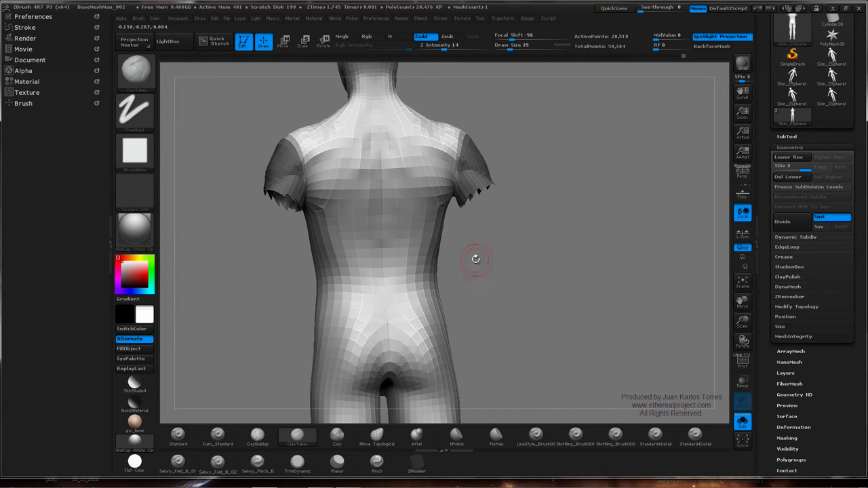
key("shift")
left_click_drag(488, 258, 465, 261, "shift")
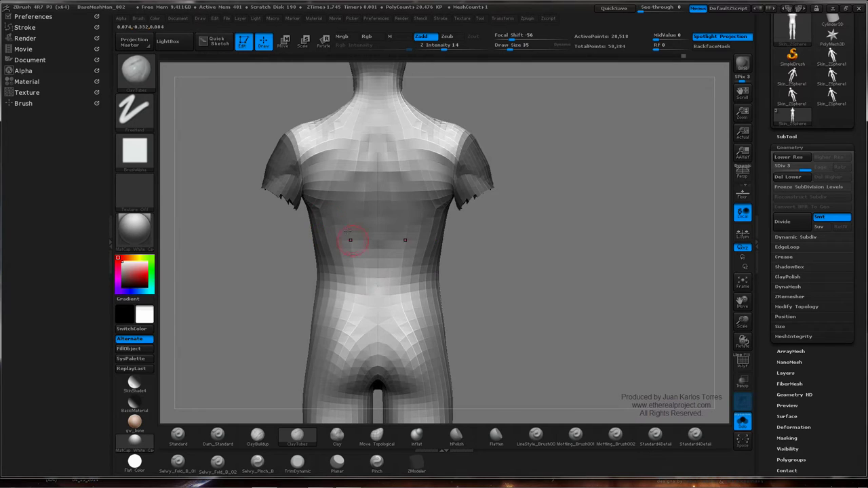
left_click_drag(399, 223, 509, 240)
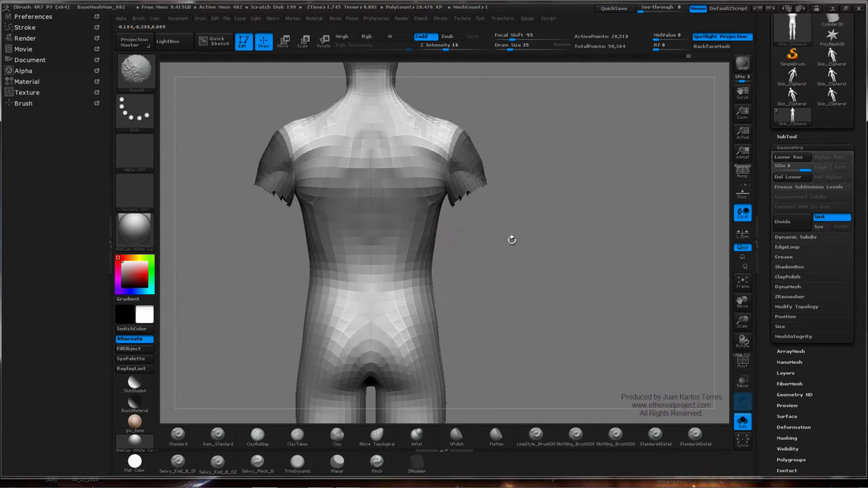
key("ctrl")
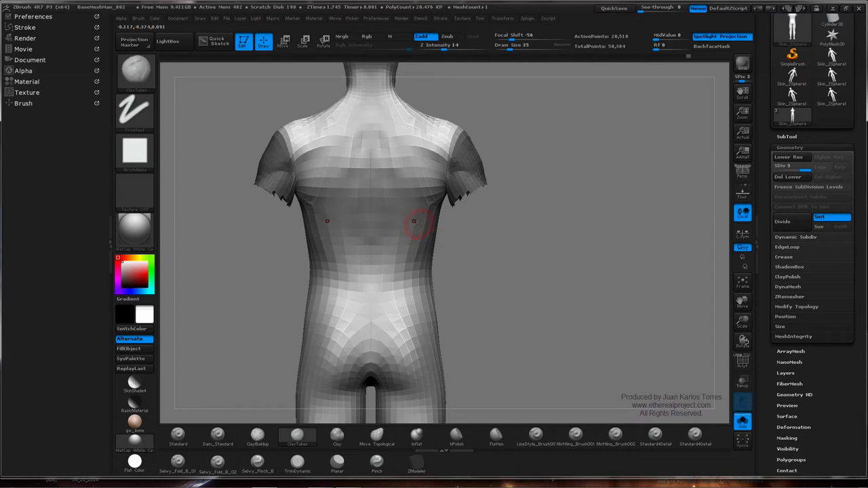
Build up the latissimus area along both sides of the mid back with ClayTubes and smooth it
right_click_drag(408, 234, 433, 226, "ctrl")
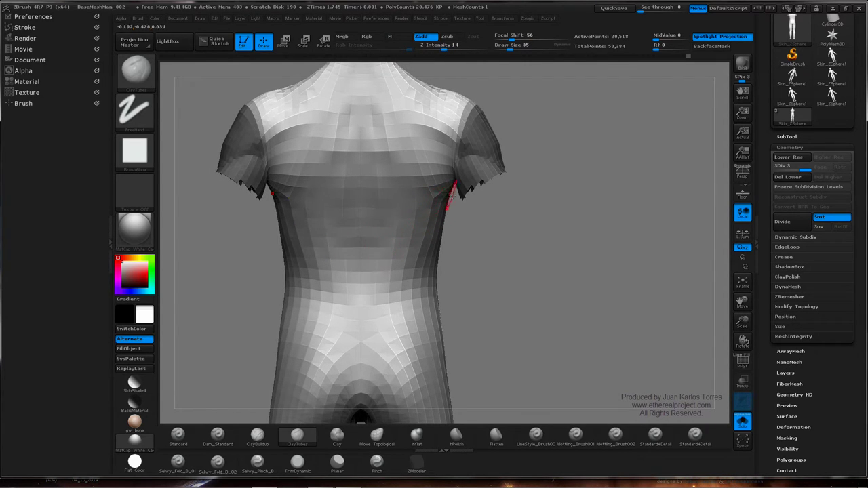
right_click_drag(495, 235, 419, 244, "ctrl")
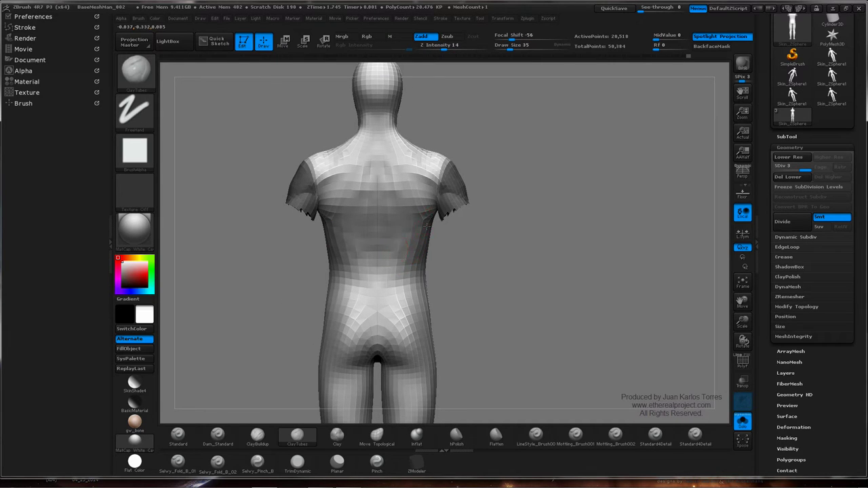
key("shift")
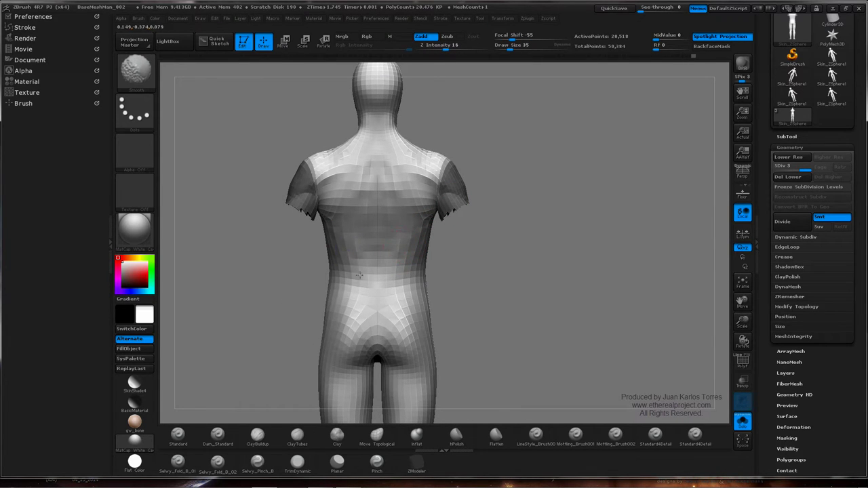
right_click_drag(368, 282, 409, 231)
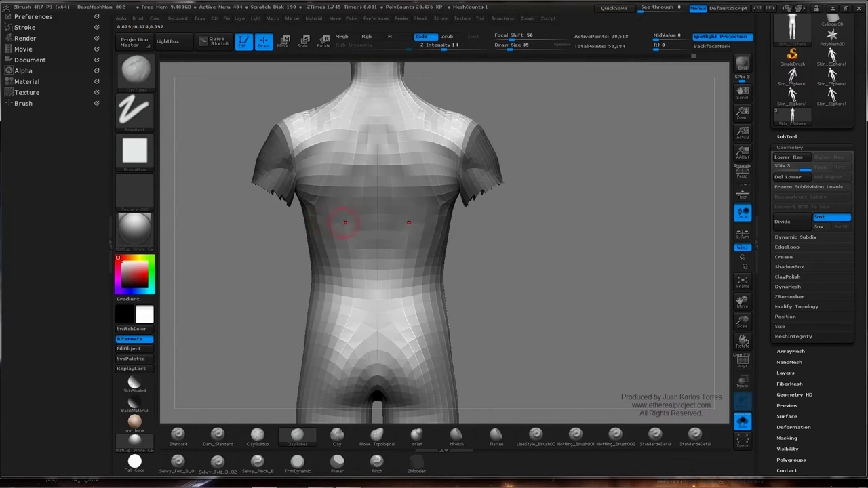
key("shift")
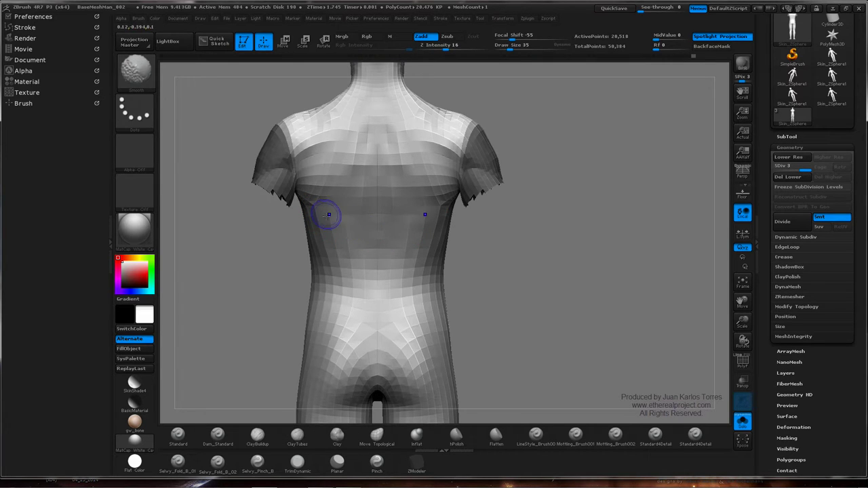
left_click_drag(327, 215, 317, 216, "shift")
mouse_move(393, 224)
right_mouse_down()
mouse_move(403, 229)
mouse_move(412, 217)
right_mouse_up()
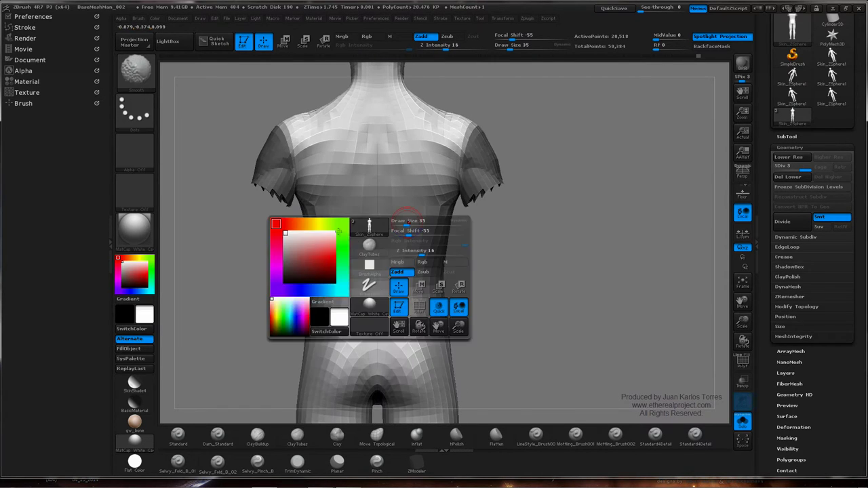
key("shift")
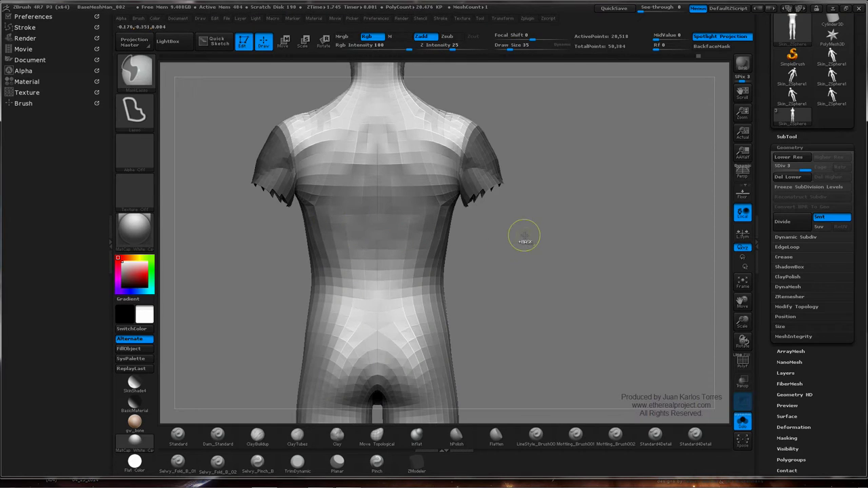
Sculpt the lower back on both sides of the spine down to the waist with ClayTubes, smoothing the transitions
mouse_move(527, 234)
right_mouse_down()
mouse_move(394, 234)
mouse_move(416, 256)
right_mouse_up()
key("shift")
right_click_drag(474, 267, 468, 230)
key("super")
key("super")
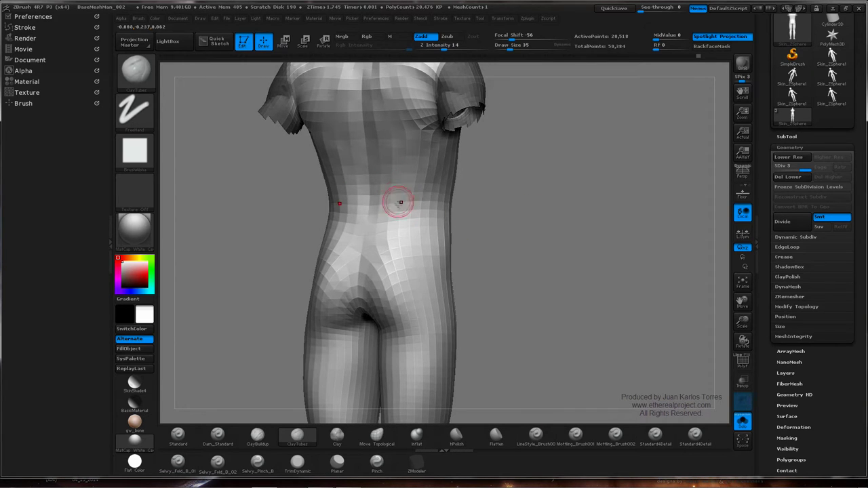
key("shift")
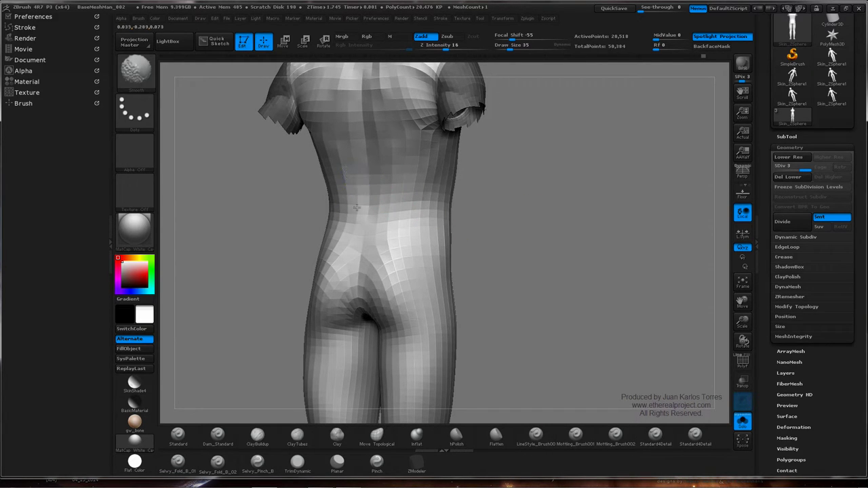
right_click_drag(303, 181, 328, 183)
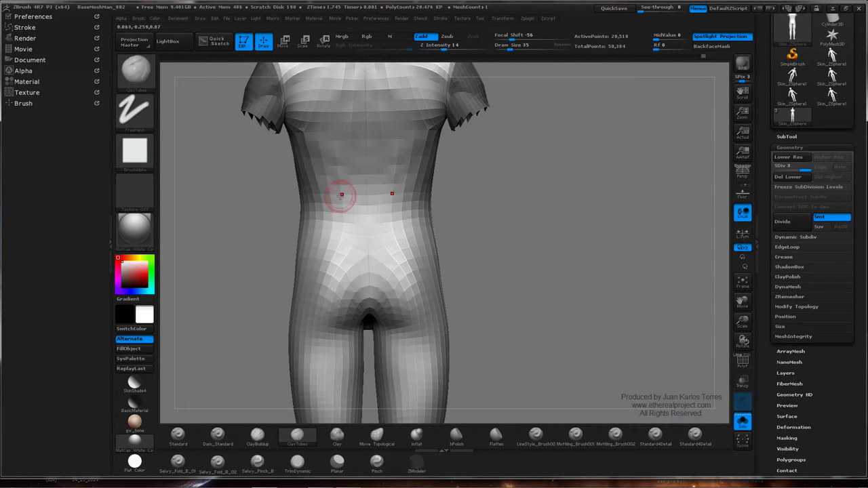
Refine the muscles around the shoulder blades and mid back with ClayTubes and smooth them
right_click_drag(503, 163, 485, 239, "alt")
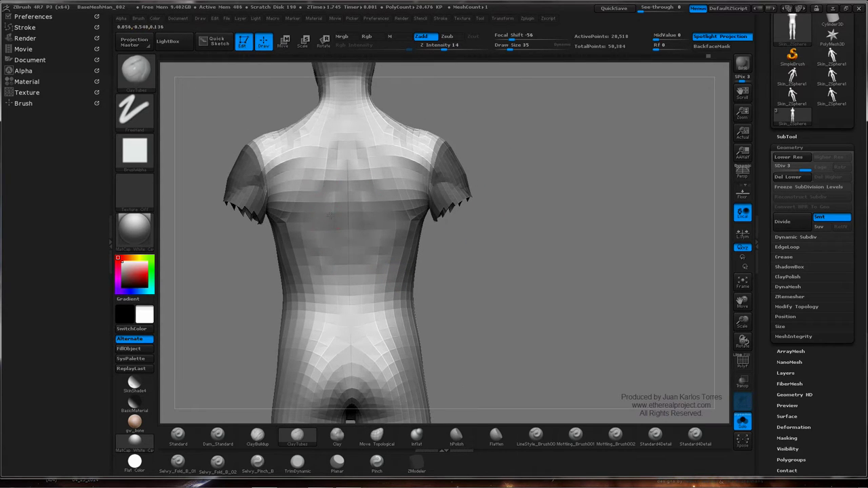
mouse_move(352, 199)
right_mouse_down()
mouse_move(406, 201)
mouse_move(377, 193)
right_mouse_up()
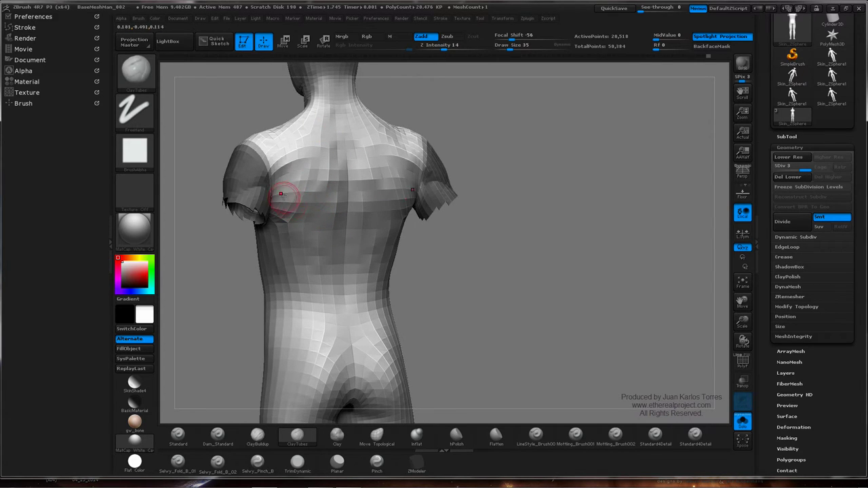
right_click_drag(337, 220, 333, 236)
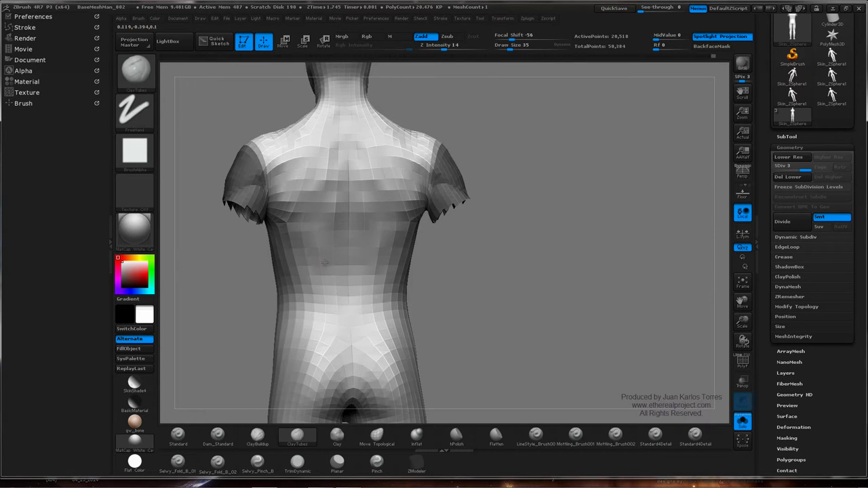
key("shift")
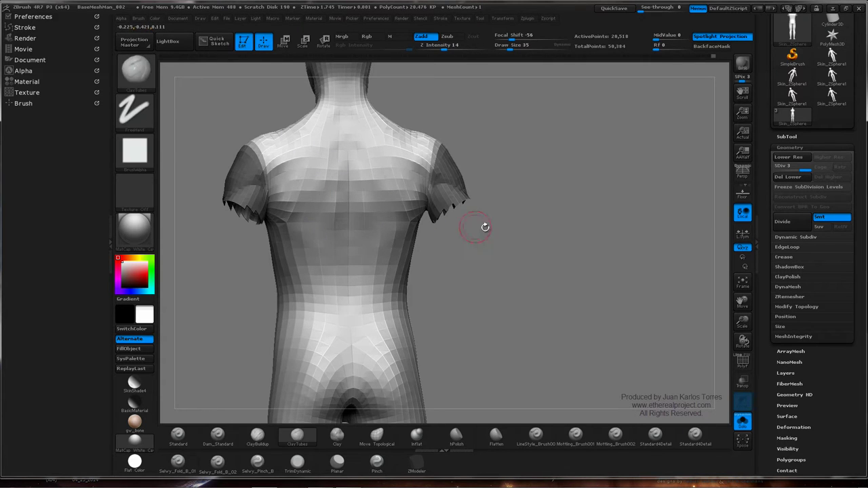
right_click_drag(506, 257, 452, 257, "ctrl")
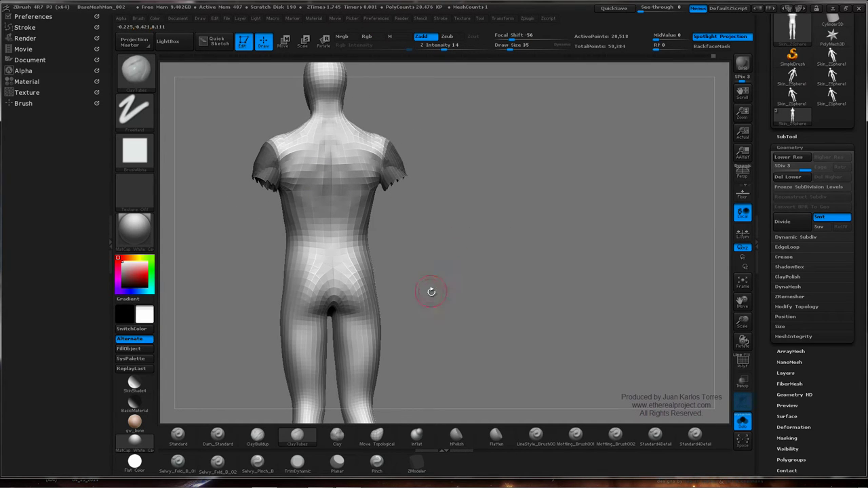
Shape the lower back and sacrum area above the buttocks with ClayTubes
left_click_drag(431, 291, 447, 261)
mouse_move(494, 237)
left_mouse_down()
mouse_move(461, 282)
mouse_move(458, 260)
mouse_move(504, 217)
mouse_move(501, 239)
mouse_move(484, 258)
mouse_move(497, 236)
mouse_move(500, 246)
mouse_move(468, 258)
left_mouse_up()
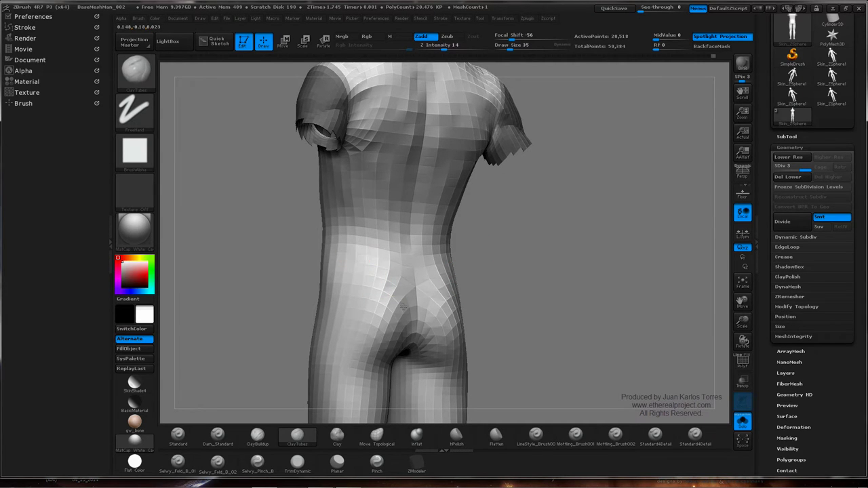
mouse_move(468, 217)
left_mouse_down()
mouse_move(475, 208)
mouse_move(486, 258)
mouse_move(546, 249)
left_mouse_up()
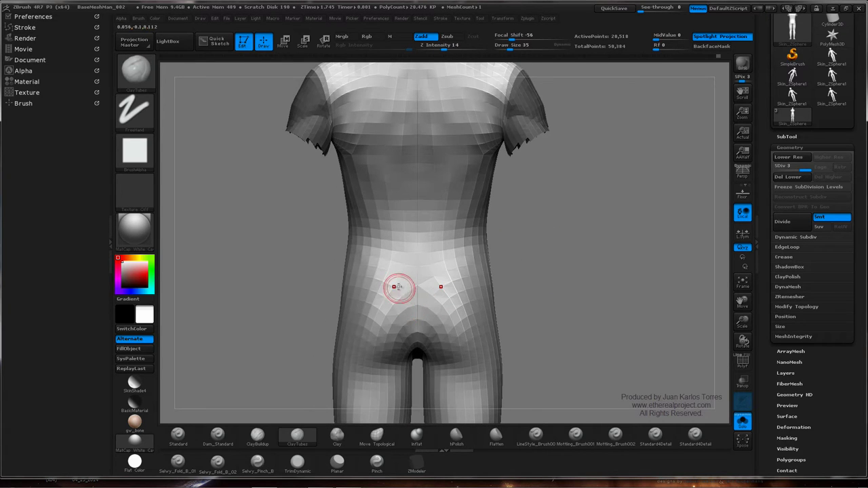
left_click_drag(413, 269, 454, 243)
Reshape the side profile of the lower back and buttocks with the Move Topological brush at draw size 155
mouse_move(455, 244)
right_mouse_down("shift")
mouse_move(447, 209)
mouse_move(434, 237)
right_mouse_up("shift")
left_click(376, 434)
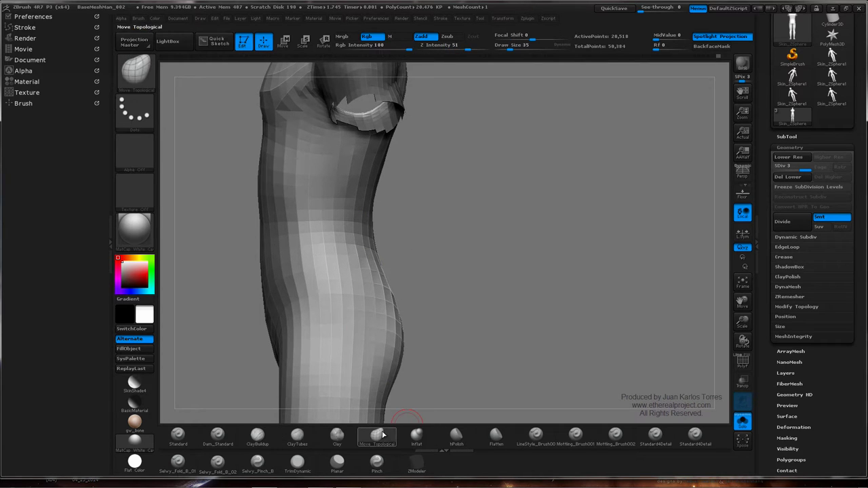
key("space")
left_click_drag(406, 235, 420, 235)
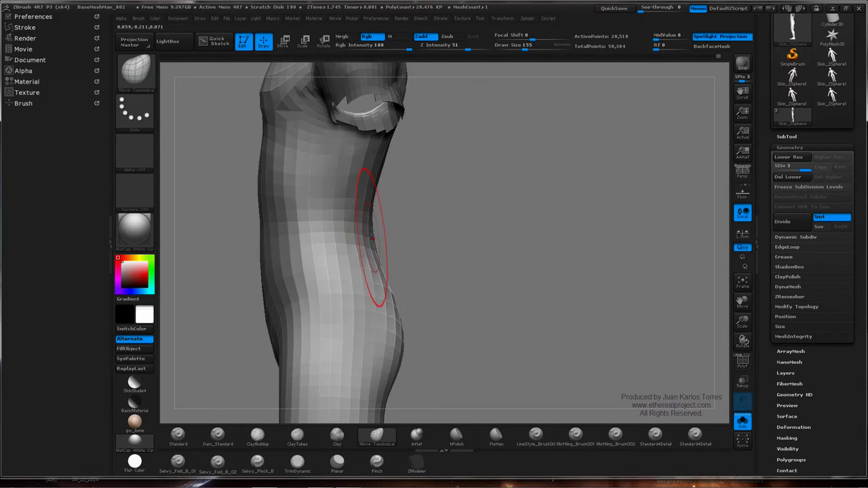
left_click_drag(366, 236, 367, 249)
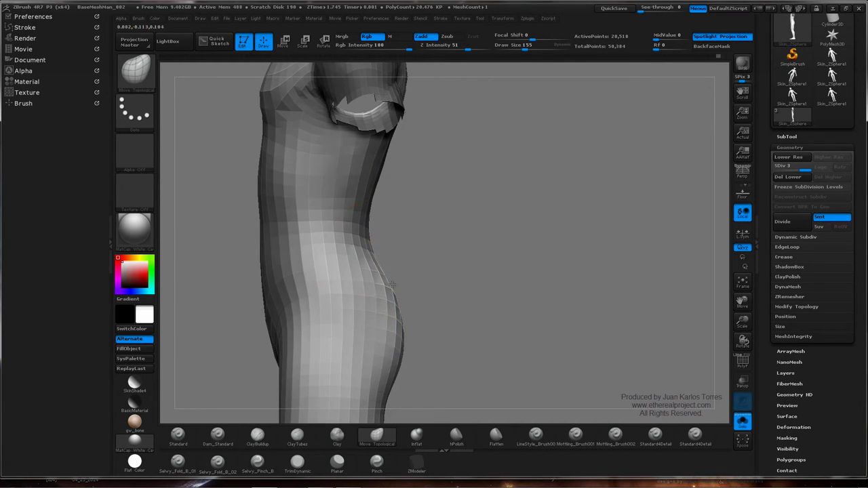
left_click_drag(391, 293, 403, 295)
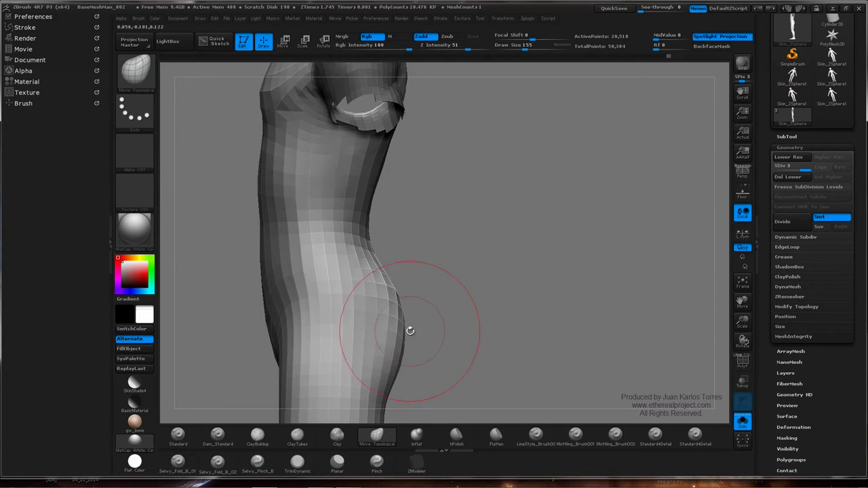
left_click_drag(409, 330, 406, 332)
left_click_drag(379, 273, 382, 277)
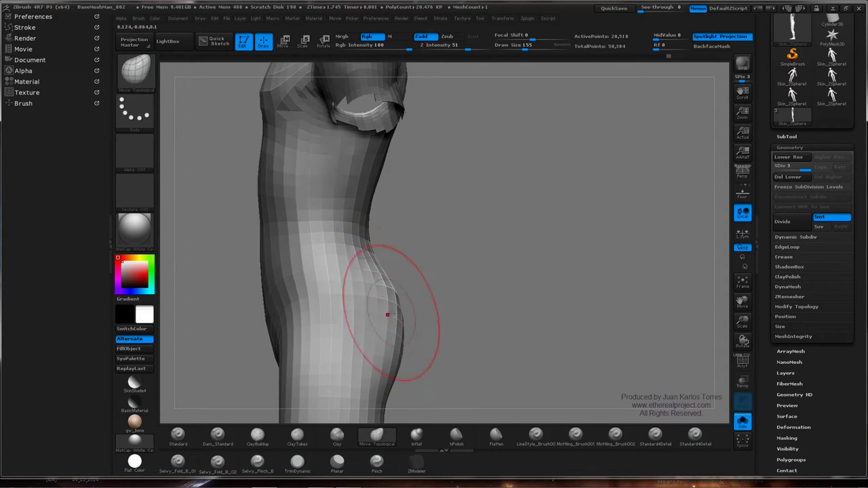
left_click_drag(394, 374, 399, 375)
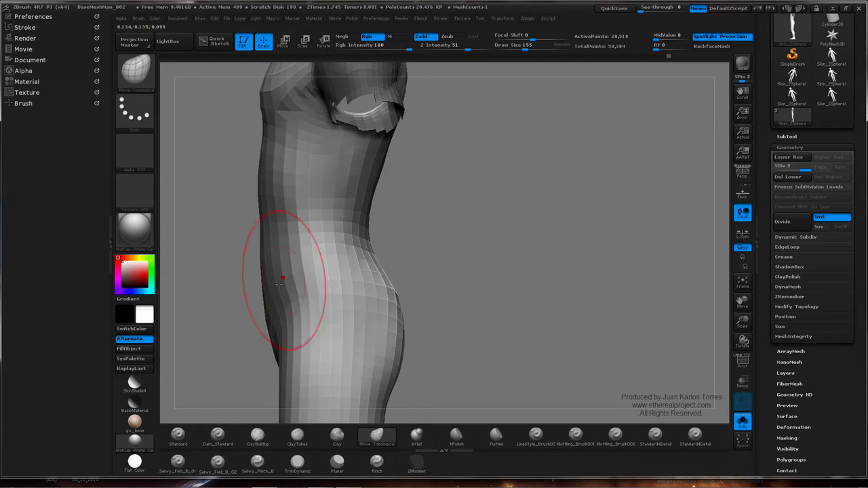
Reduce the draw size to 53 and adjust the front of the hip and lower abdomen with Move Topological
key("space")
left_click_drag(290, 262, 282, 261)
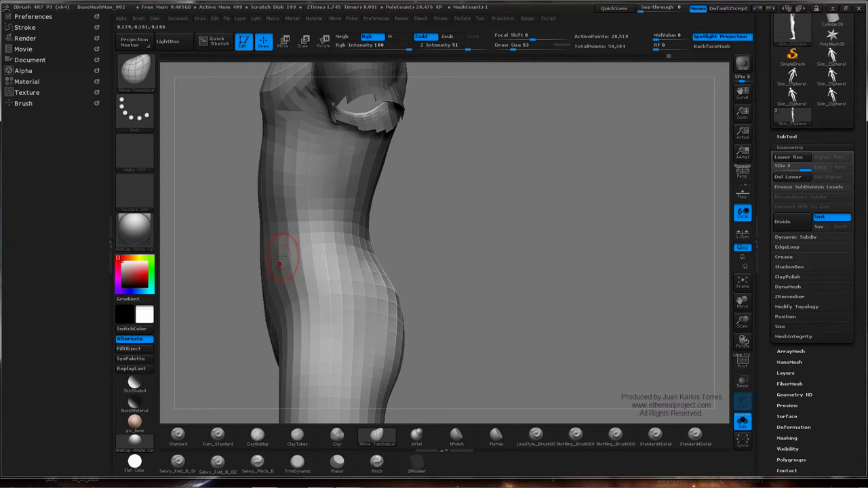
mouse_move(274, 252)
right_mouse_down()
mouse_move(356, 230)
mouse_move(351, 246)
mouse_move(332, 244)
mouse_move(419, 248)
mouse_move(329, 248)
right_mouse_up()
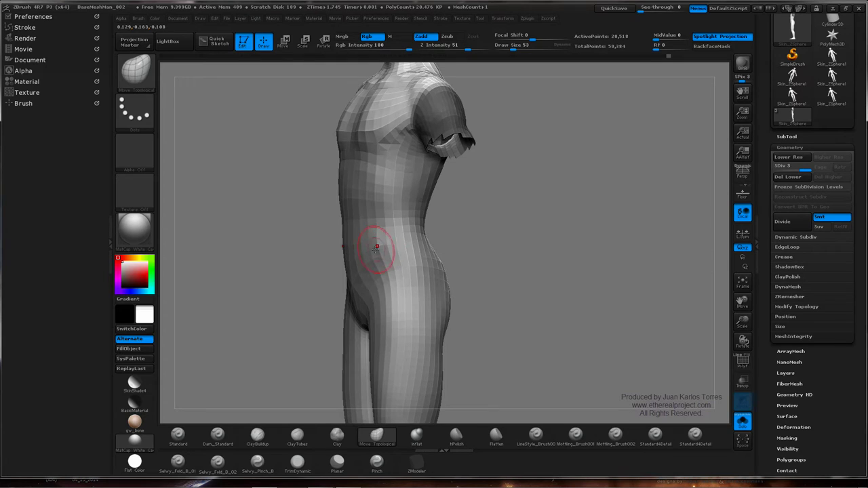
right_click_drag(508, 217, 552, 228, "shift")
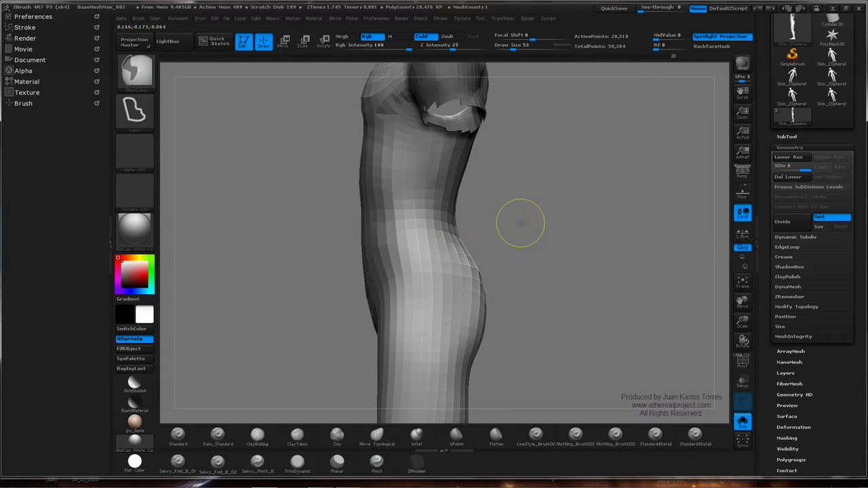
Check the torso, hip and leg proportions from the side and from behind
left_click_drag(519, 224, 519, 224)
right_click_drag(516, 225, 414, 216, "alt")
mouse_move(440, 216)
left_mouse_down()
mouse_move(403, 217)
mouse_move(476, 213)
mouse_move(407, 223)
mouse_move(499, 245)
mouse_move(371, 229)
left_mouse_up()
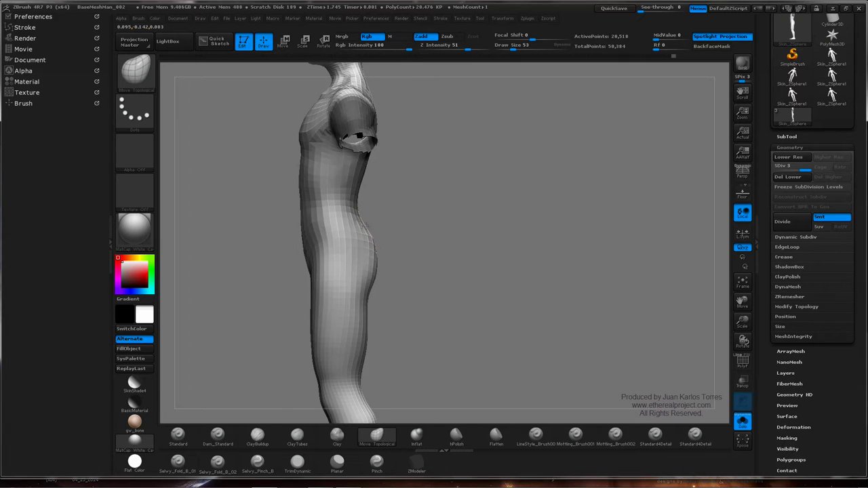
mouse_move(441, 234)
left_mouse_down()
mouse_move(375, 227)
mouse_move(316, 235)
mouse_move(390, 238)
mouse_move(424, 213)
mouse_move(390, 229)
left_mouse_up()
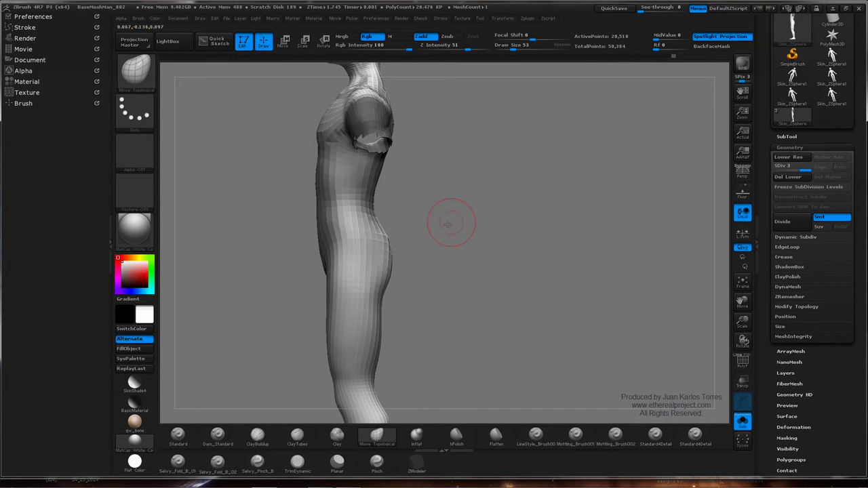
mouse_move(447, 224)
left_mouse_down()
mouse_move(532, 221)
mouse_move(522, 227)
mouse_move(519, 262)
mouse_move(488, 234)
left_mouse_up()
mouse_move(406, 234)
left_mouse_down("shift")
mouse_move(406, 249)
mouse_move(405, 237)
left_mouse_up("shift")
left_click_drag(526, 266, 511, 250, "shift")
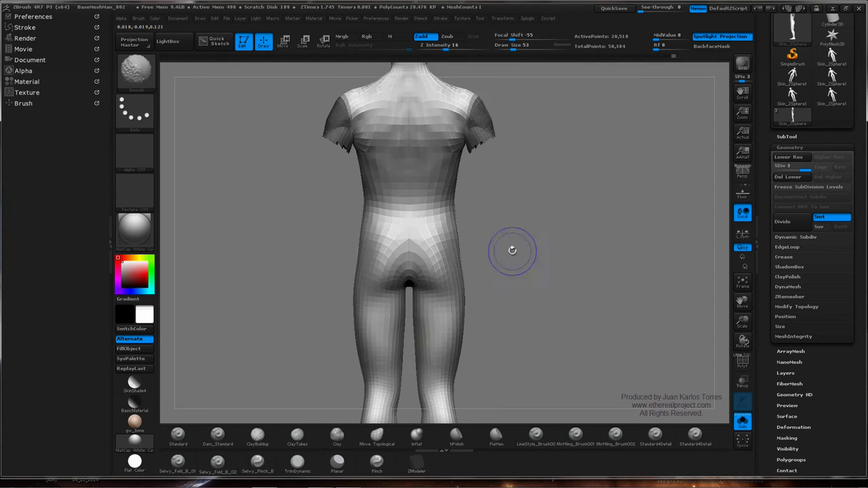
Switch to ClayTubes and mask both thighs from just below the buttocks to above the knees
left_click(301, 441)
right_click_drag(412, 270, 417, 239, "ctrl")
mouse_move(401, 260)
left_mouse_down()
mouse_move(408, 240)
mouse_move(394, 256)
left_mouse_up()
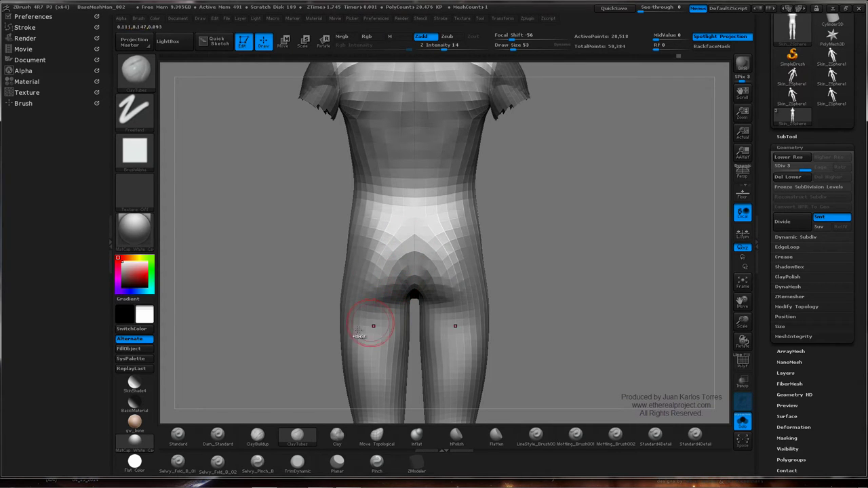
key("ctrl")
mouse_move(348, 320)
left_mouse_down("ctrl")
mouse_move(371, 314)
mouse_move(410, 327)
mouse_move(410, 390)
mouse_move(299, 420)
mouse_move(297, 414)
left_mouse_up("ctrl")
Carve a hollow into the outer side of each buttock with ClayTubes and smooth the edges toward the masked thighs
left_click_drag(553, 293, 487, 226)
mouse_move(391, 234)
left_mouse_down()
mouse_move(349, 251)
mouse_move(387, 209)
left_mouse_up()
mouse_move(353, 222)
left_mouse_down()
mouse_move(385, 204)
mouse_move(385, 183)
mouse_move(372, 182)
mouse_move(384, 183)
left_mouse_up()
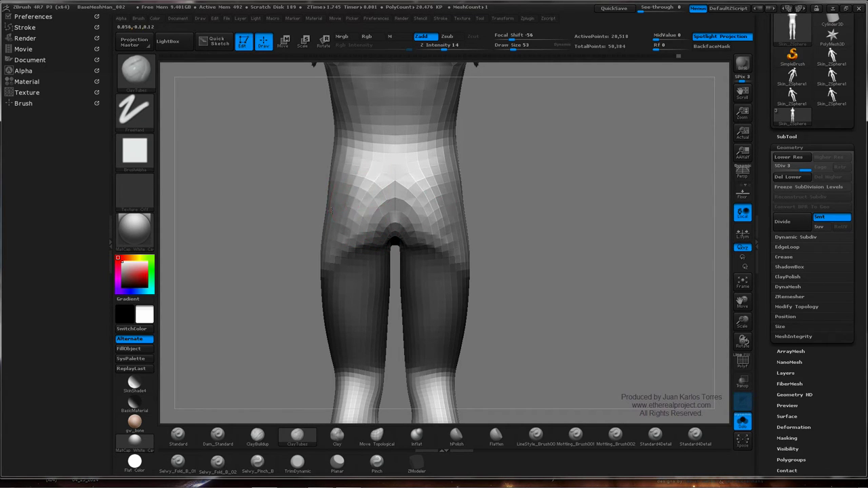
mouse_move(333, 211)
left_mouse_down()
mouse_move(369, 175)
mouse_move(357, 175)
left_mouse_up()
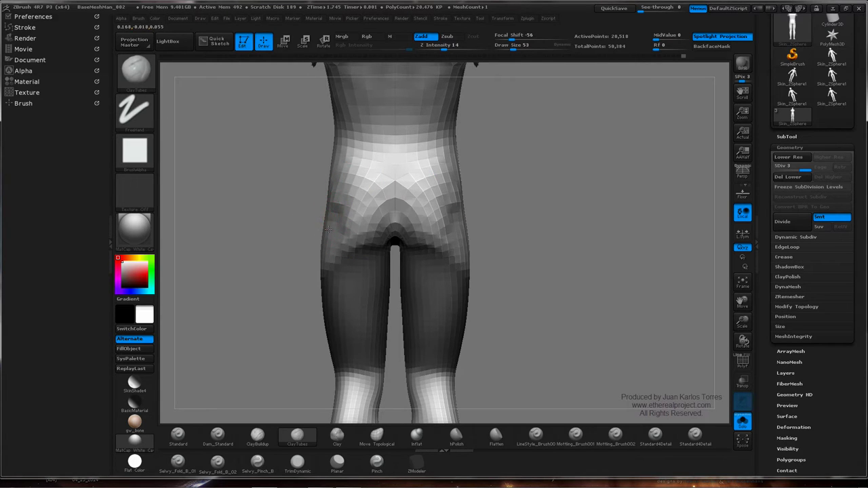
key("shift")
left_click_drag(335, 204, 327, 253, "shift")
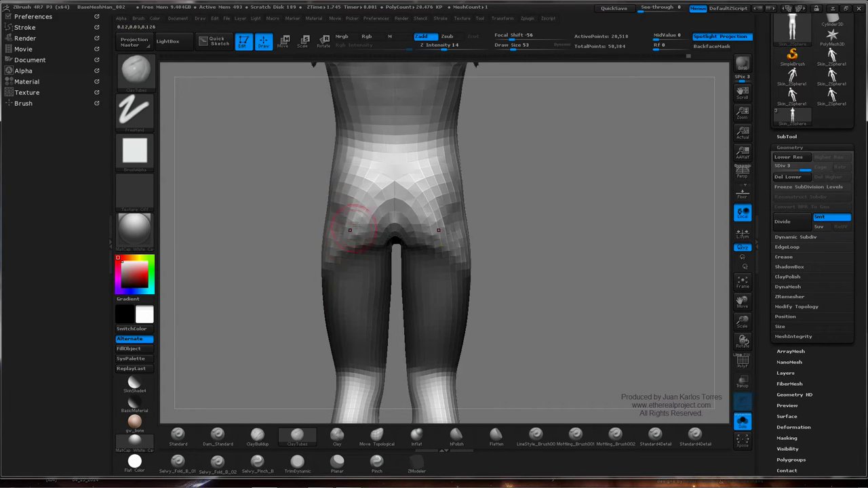
key("shift")
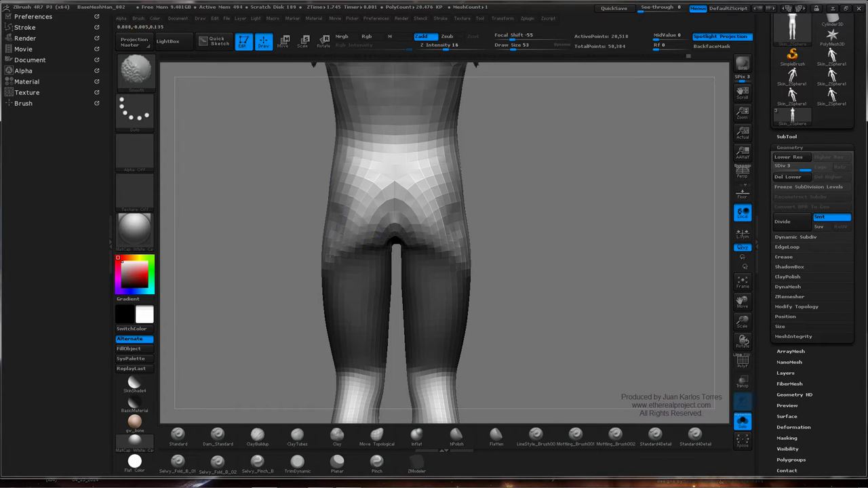
Refine the hollow at the side of the hips with ClayTubes and smooth it up to the waist
mouse_move(324, 269)
left_mouse_down()
mouse_move(320, 228)
mouse_move(372, 199)
mouse_move(406, 214)
left_mouse_up()
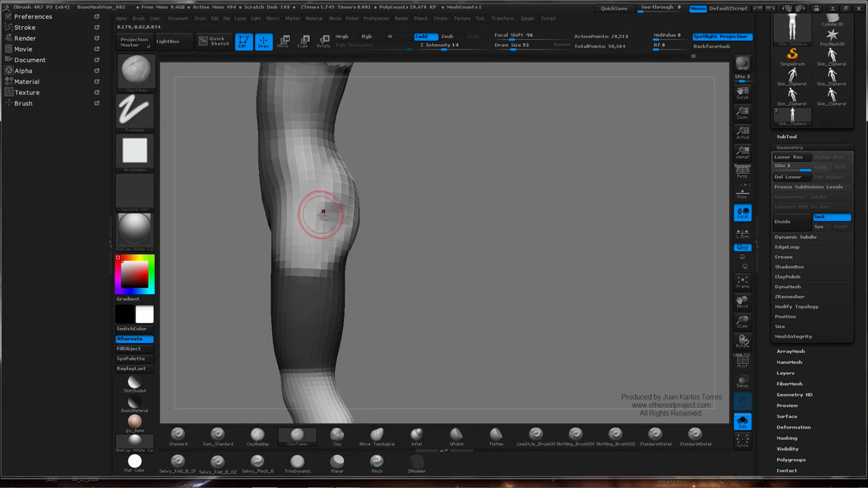
key("shift")
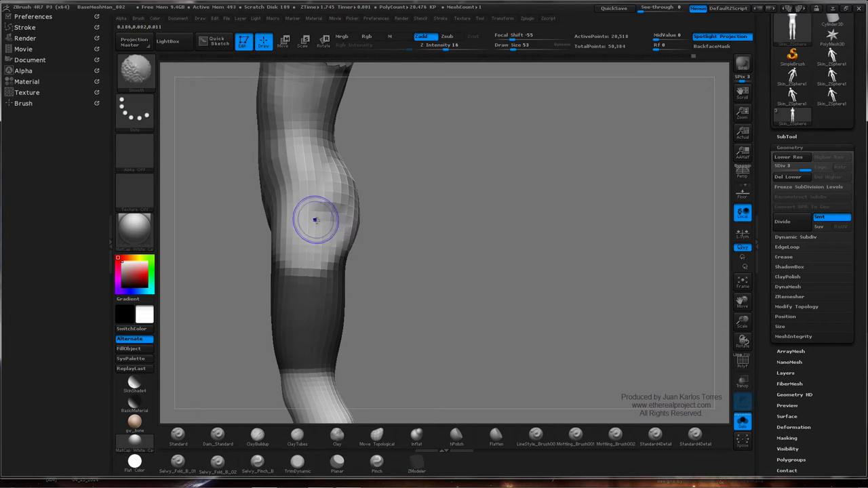
mouse_move(318, 226)
left_mouse_down("shift")
mouse_move(314, 210)
mouse_move(304, 212)
left_mouse_up("shift")
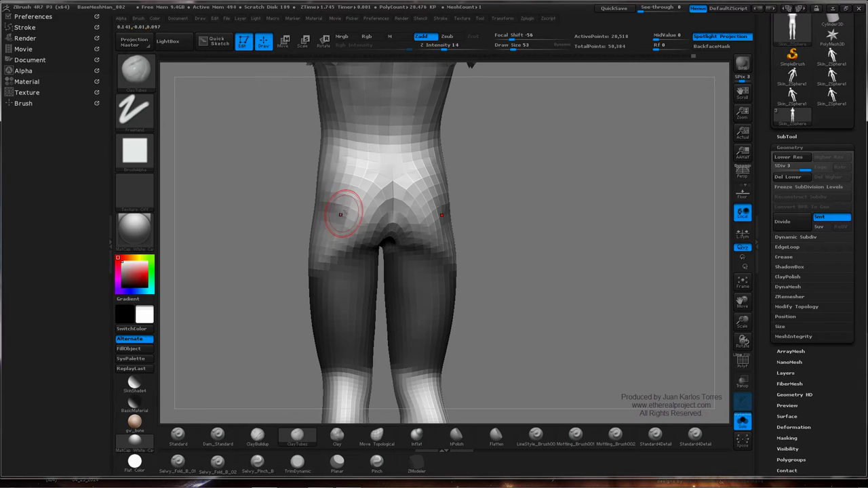
key("shift")
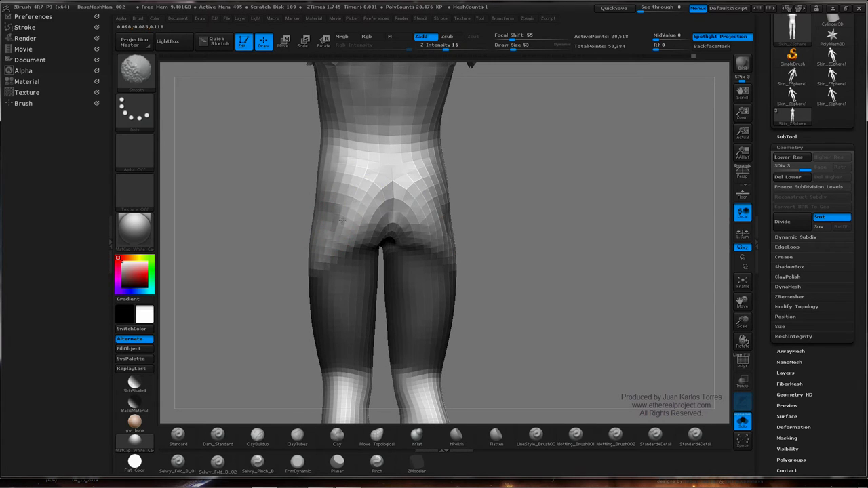
mouse_move(301, 255)
left_mouse_down()
mouse_move(401, 197)
mouse_move(413, 210)
left_mouse_up()
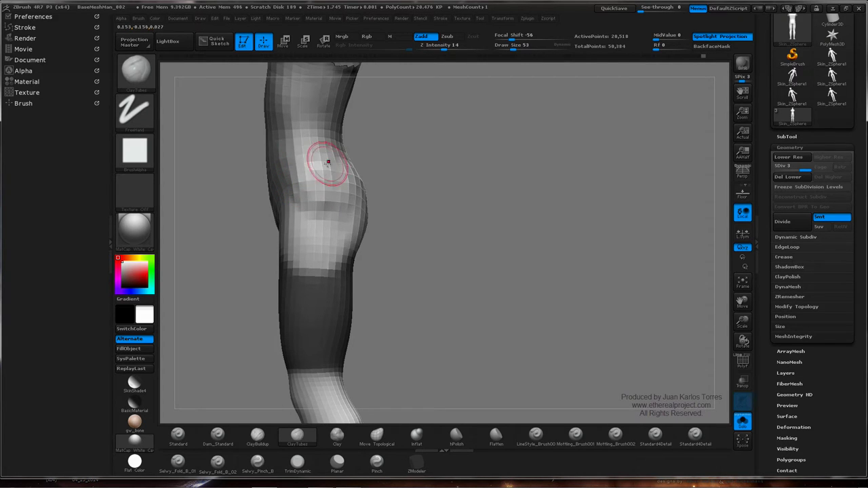
key("shift")
mouse_move(492, 192)
left_mouse_down()
mouse_move(437, 182)
mouse_move(545, 186)
left_mouse_up()
left_click_drag(421, 192, 393, 191)
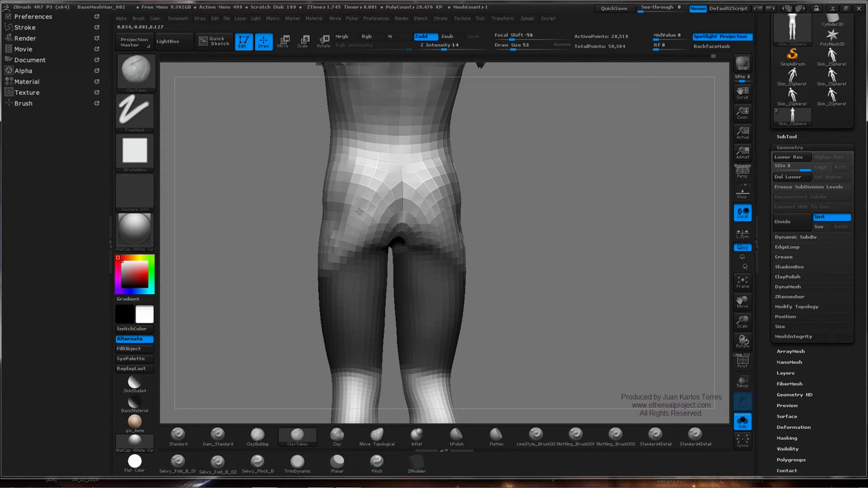
mouse_move(472, 194)
left_mouse_down()
mouse_move(461, 184)
mouse_move(475, 196)
mouse_move(413, 224)
left_mouse_up()
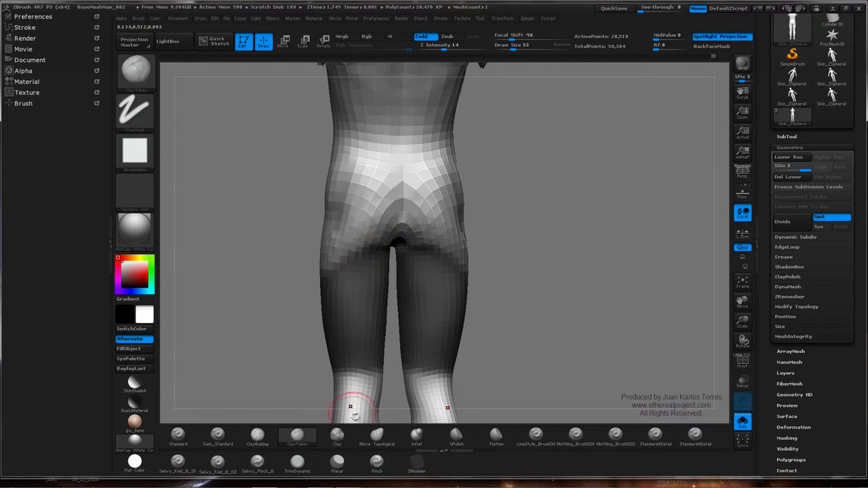
Nudge the lower hip outline with Move Topological, then return to ClayTubes at draw size 56
left_click(377, 435)
key("space")
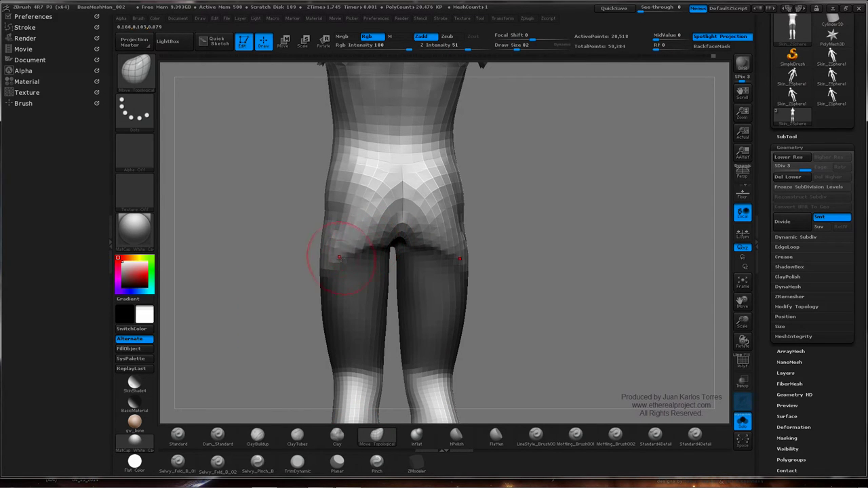
left_click(297, 434)
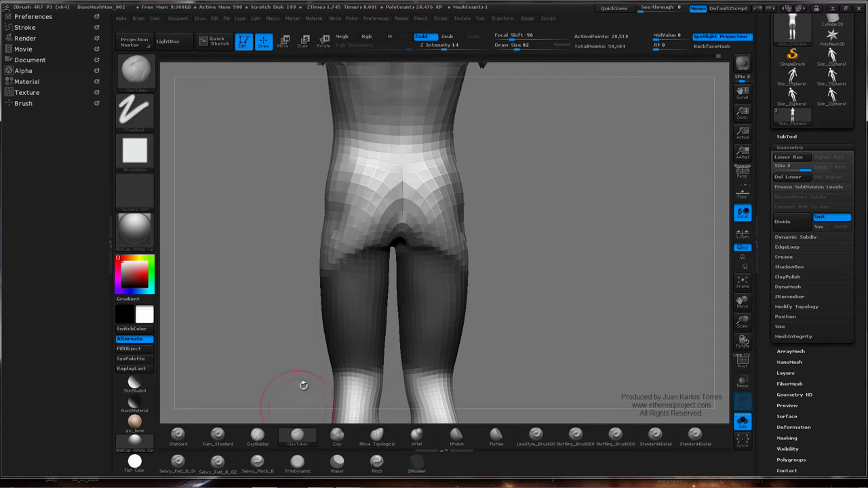
left_click_drag(303, 384, 349, 379)
key("space")
mouse_move(367, 220)
left_mouse_down()
mouse_move(358, 217)
mouse_move(392, 221)
left_mouse_up()
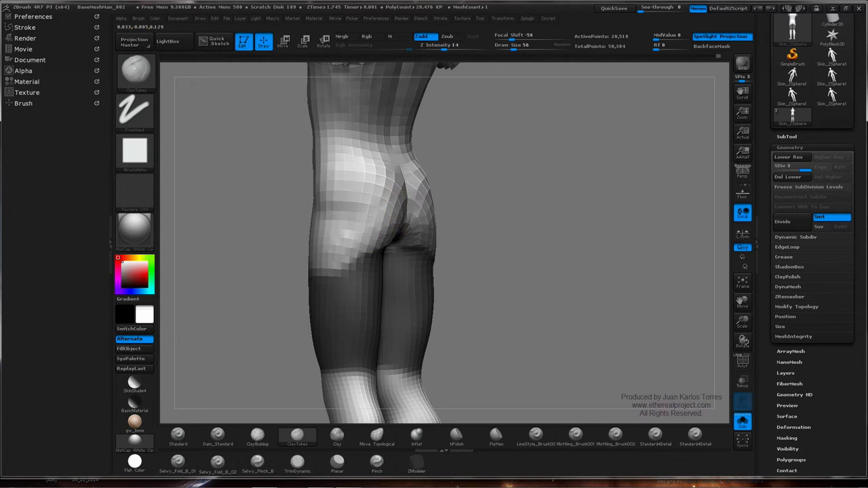
Shape the buttocks diagonally from the cleft toward the outer thighs with ClayTubes and smooth their lower outer area
left_click_drag(404, 187, 355, 233)
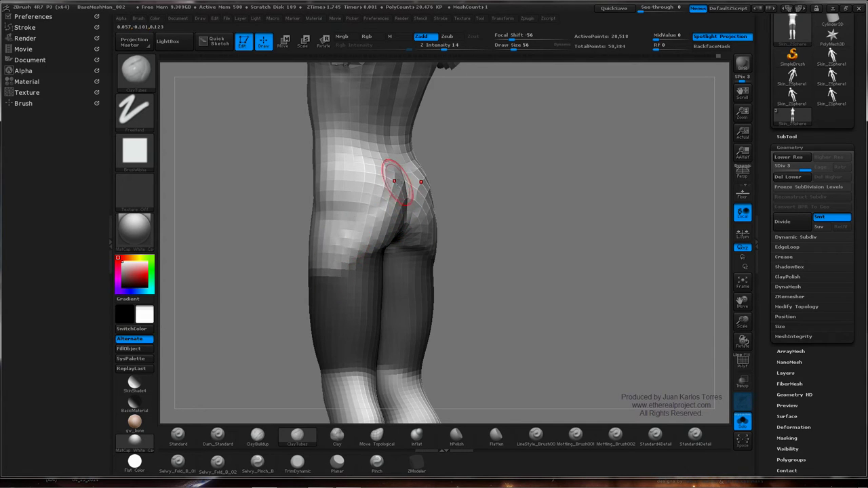
left_click_drag(398, 180, 351, 229)
right_click_drag(378, 205, 368, 204)
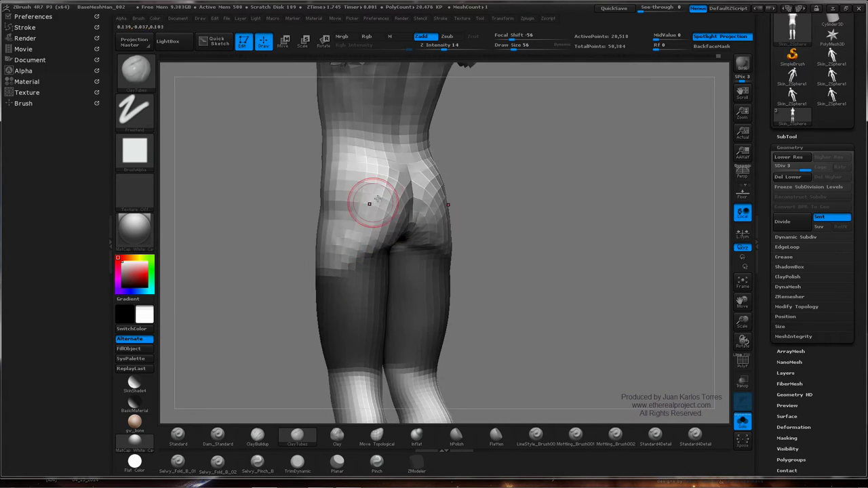
left_click_drag(384, 189, 360, 223)
left_click_drag(385, 168, 360, 169)
right_click_drag(363, 234, 370, 232)
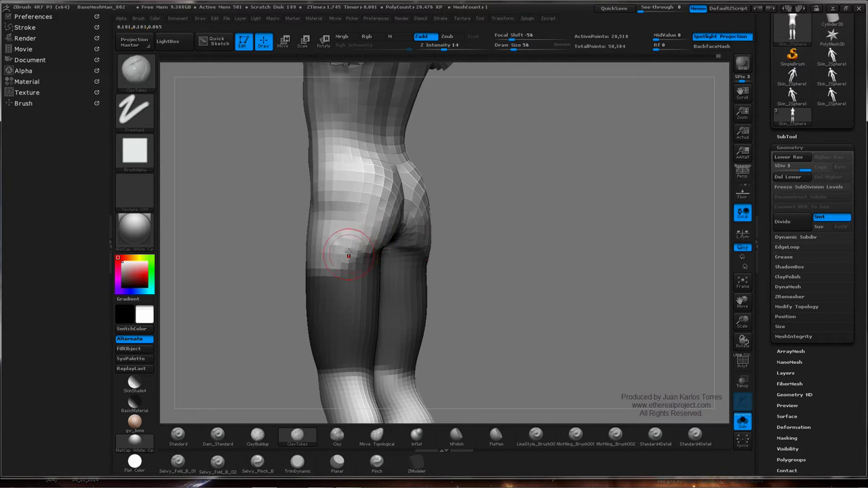
left_click_drag(333, 260, 366, 183, "shift")
left_click_drag(513, 183, 509, 208)
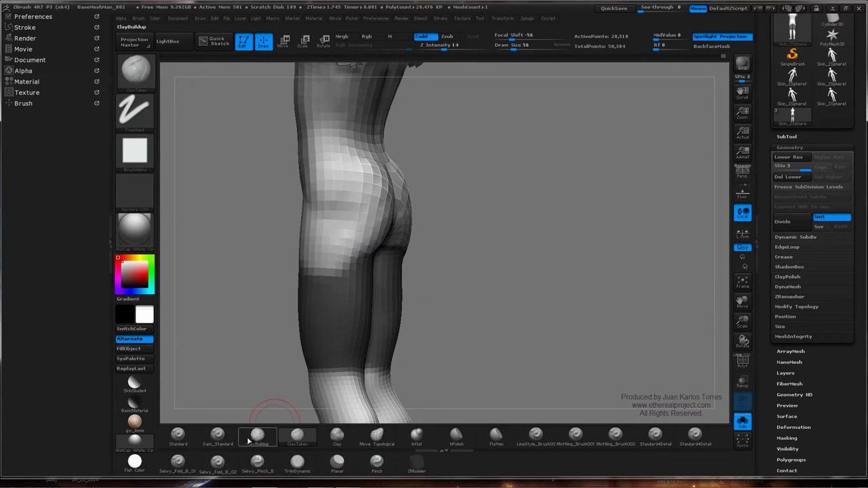
Switch to Dam_Standard and examine the hip crest and gluteal cleft from the side and from behind
left_click(219, 432)
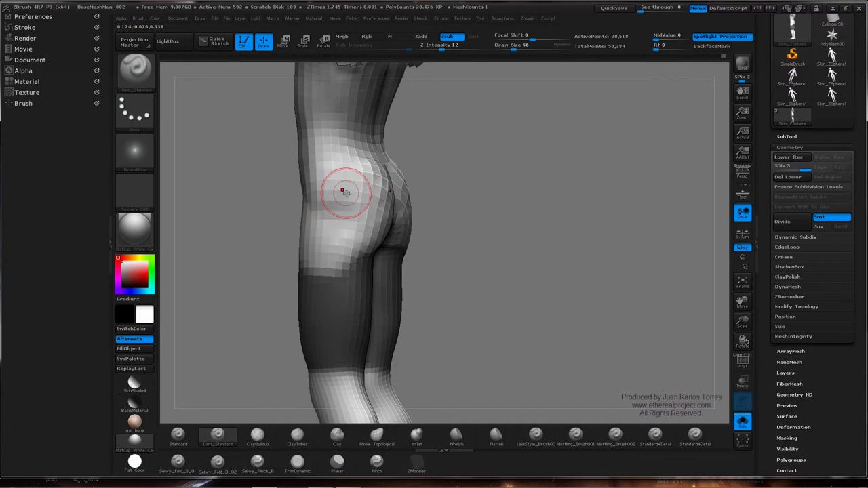
mouse_move(362, 171)
right_mouse_down()
mouse_move(318, 180)
mouse_move(356, 166)
right_mouse_up()
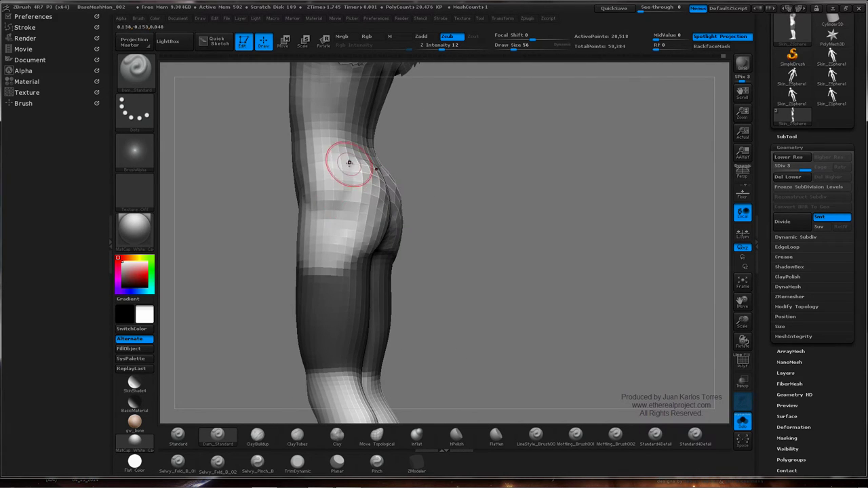
mouse_move(474, 178)
left_mouse_down()
mouse_move(509, 179)
mouse_move(543, 199)
left_mouse_up()
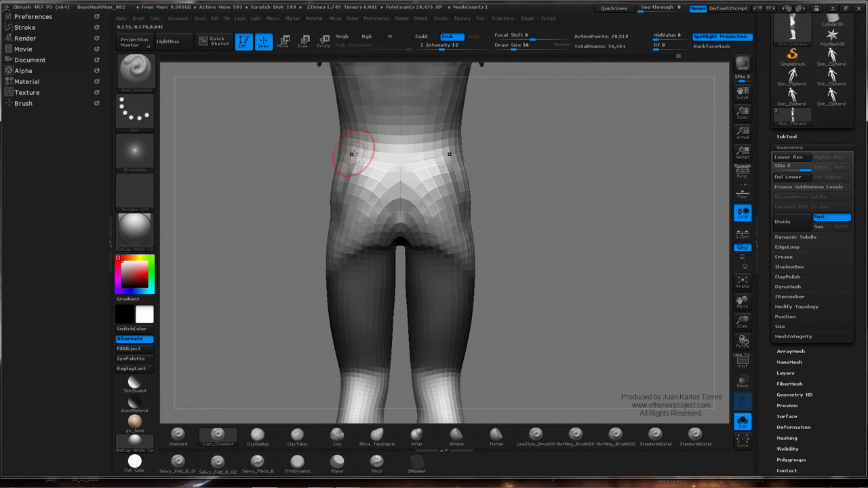
left_click_drag(398, 165, 400, 235)
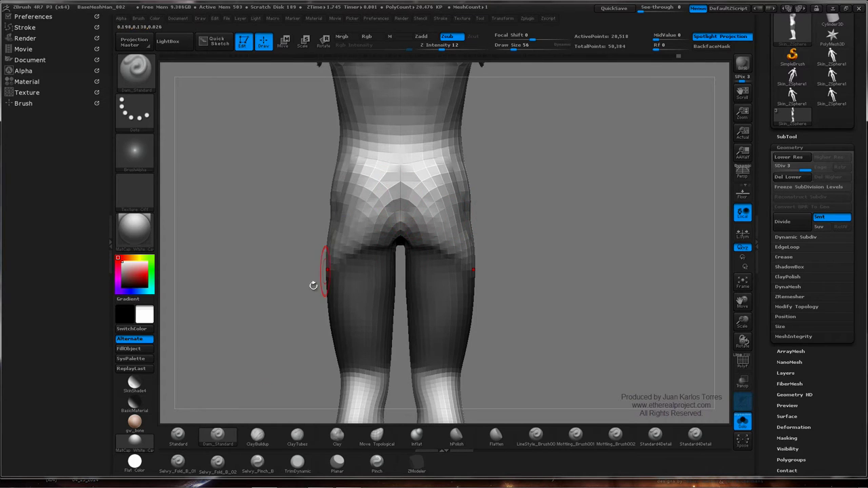
mouse_move(221, 386)
left_mouse_down()
mouse_move(265, 290)
mouse_move(277, 295)
mouse_move(246, 291)
left_mouse_up()
Pull the inner edges of the buttocks together with Move Topological to close and sharpen the cleft
left_click(371, 440)
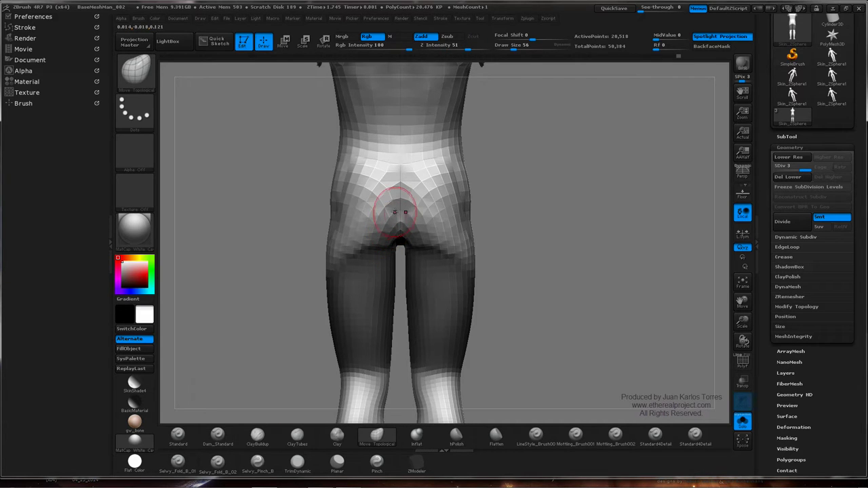
left_click_drag(398, 212, 395, 188)
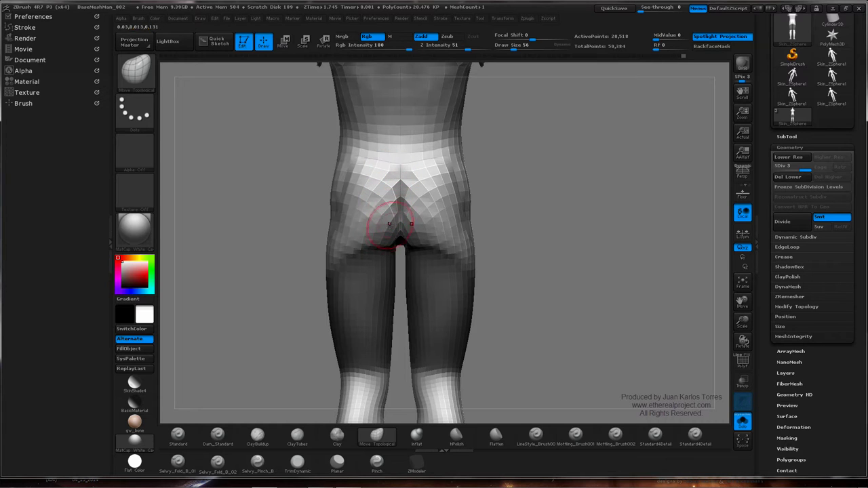
mouse_move(389, 236)
right_mouse_down()
mouse_move(434, 234)
mouse_move(383, 230)
right_mouse_up()
left_click_drag(381, 231, 425, 225)
right_click_drag(425, 225, 463, 219)
Clear the thigh mask and check the full figure's side profile
right_click_drag(548, 213, 438, 215, "ctrl")
left_click_drag(484, 197, 477, 232, "ctrl")
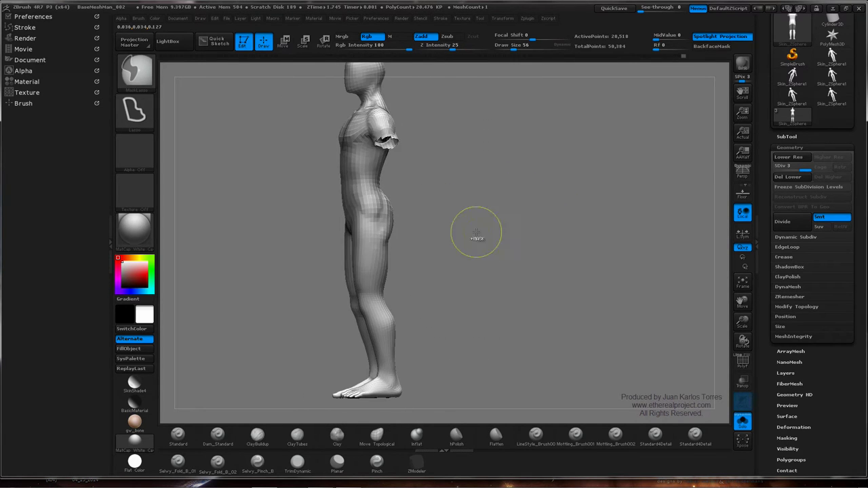
mouse_move(538, 212)
right_mouse_down("ctrl")
mouse_move(484, 206)
mouse_move(482, 232)
mouse_move(502, 200)
mouse_move(530, 198)
right_mouse_up("ctrl")
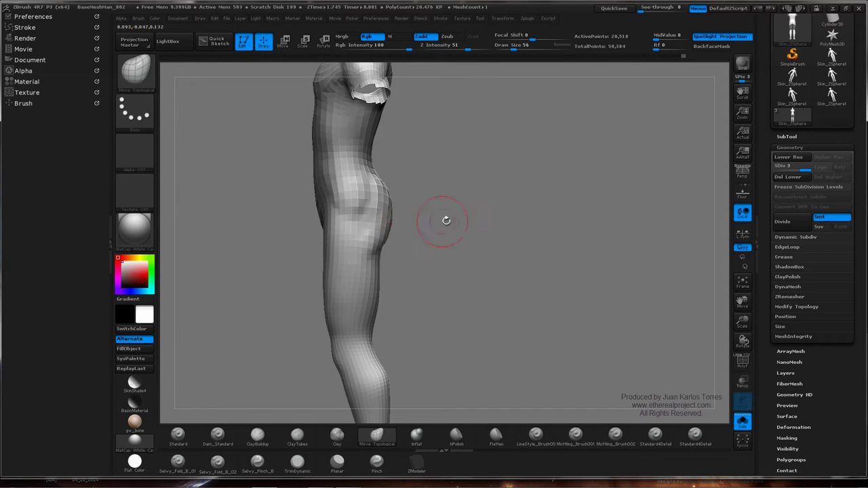
right_click_drag(503, 194, 477, 177)
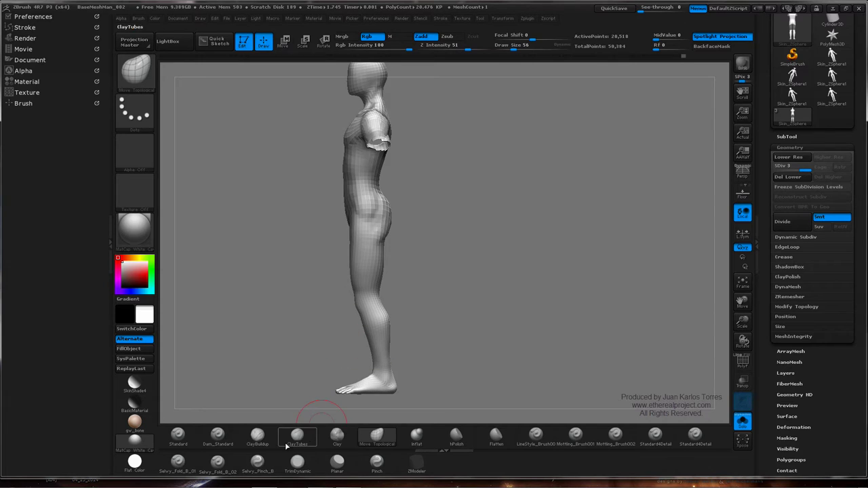
Set the Move Topological draw size to 122 and reshape the buttocks' profile where they meet the thighs
left_click(377, 437)
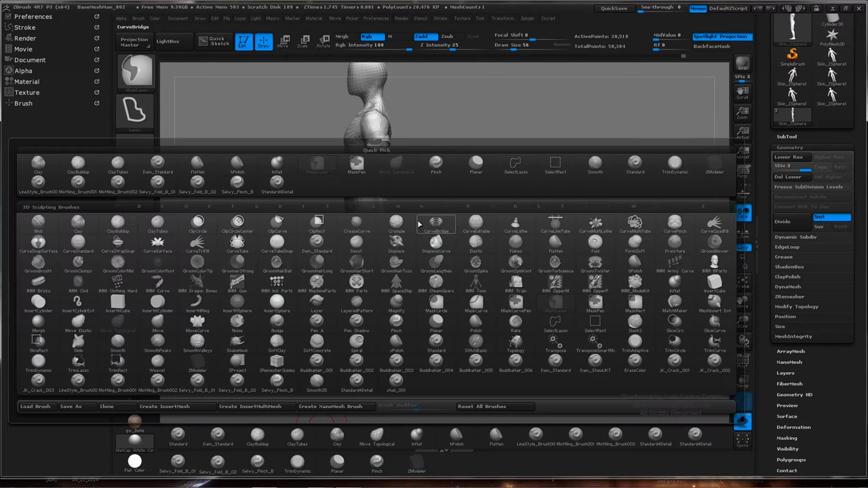
right_click_drag(431, 178, 462, 184, "ctrl")
key("space")
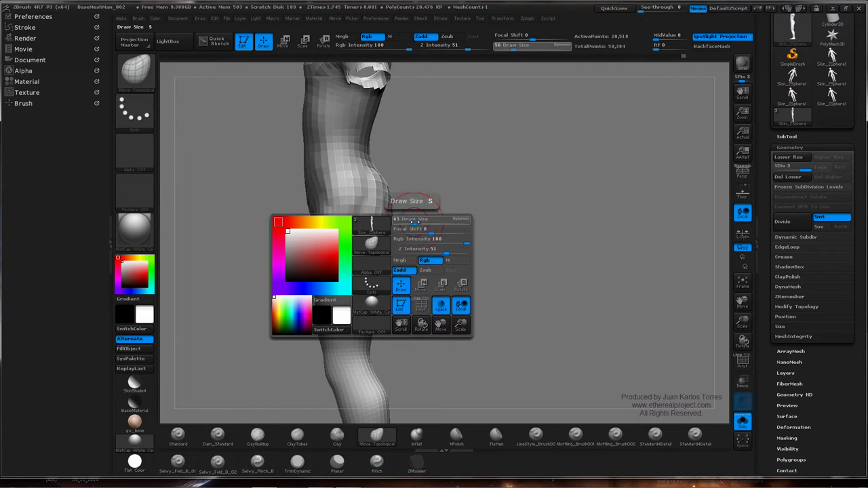
left_click_drag(420, 222, 419, 222)
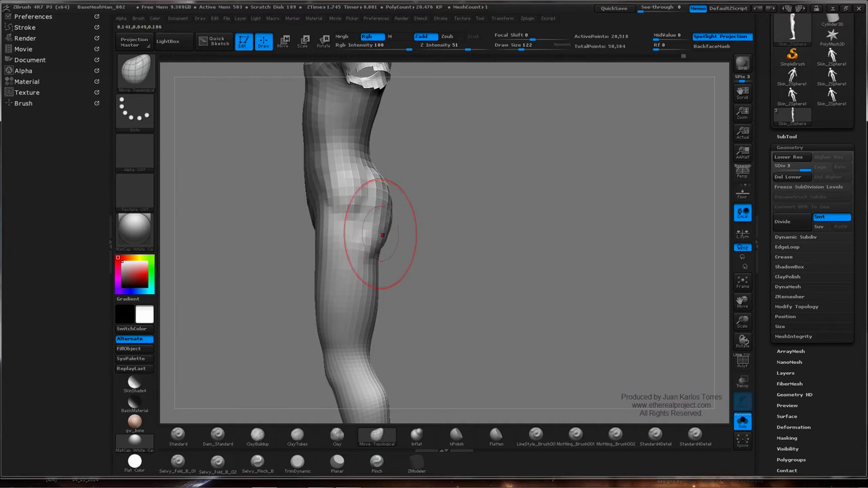
left_click_drag(402, 194, 368, 210)
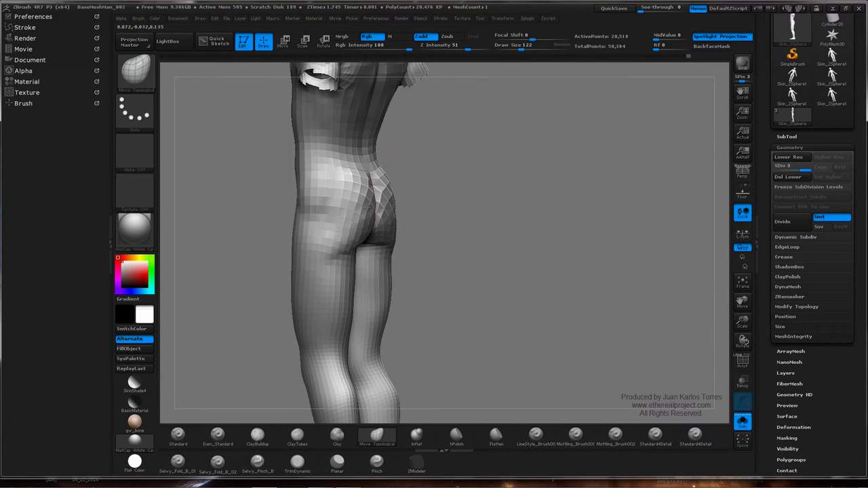
right_click_drag(368, 188, 382, 204)
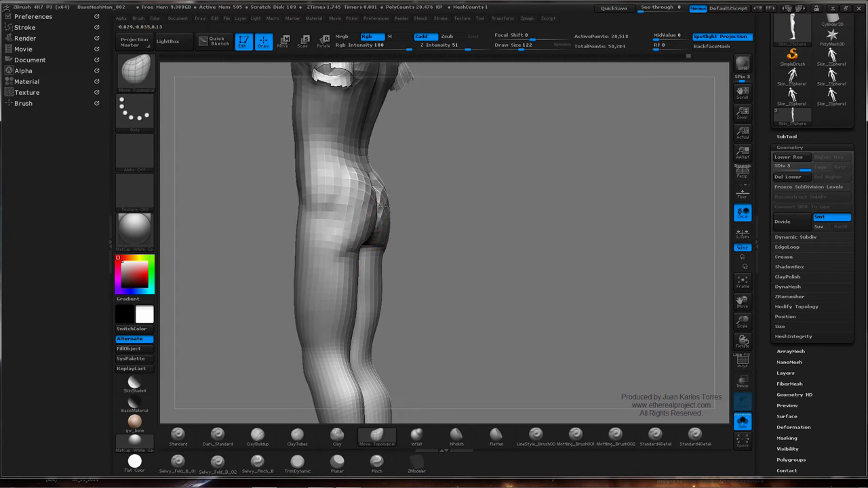
right_click_drag(360, 235, 465, 221)
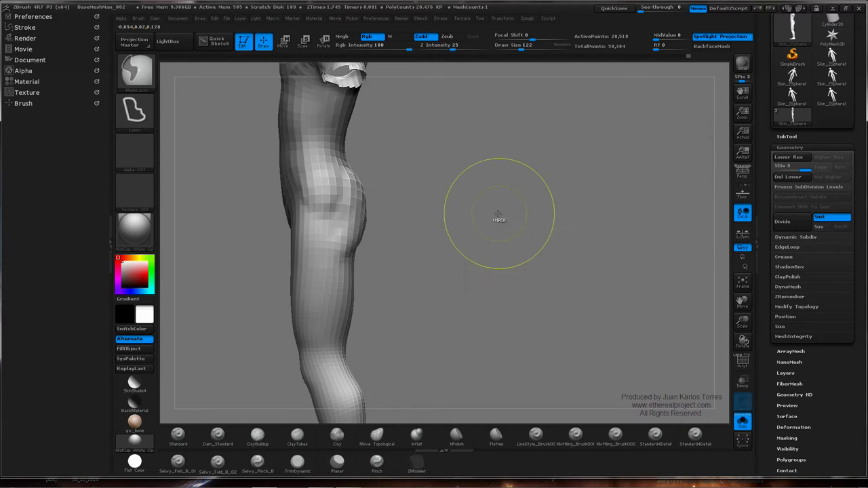
Set the draw size to 72 and smooth the buttocks and the outer thigh below them
key("space")
left_click_drag(389, 193, 384, 194)
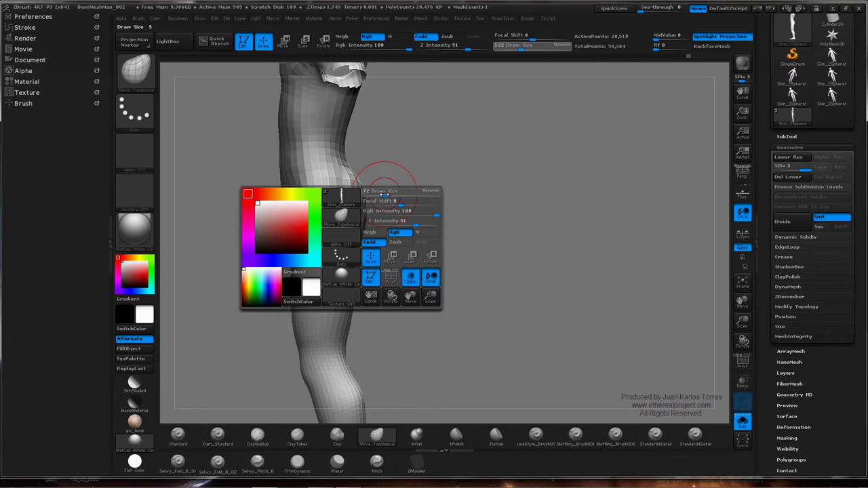
right_click_drag(489, 188, 369, 196, "ctrl")
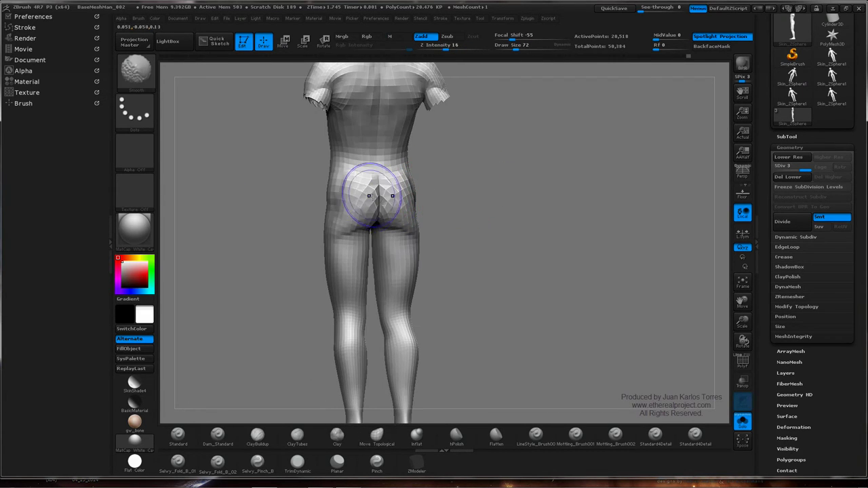
left_click_drag(375, 197, 397, 207, "shift")
mouse_move(398, 208)
right_mouse_down()
mouse_move(347, 222)
mouse_move(457, 213)
right_mouse_up()
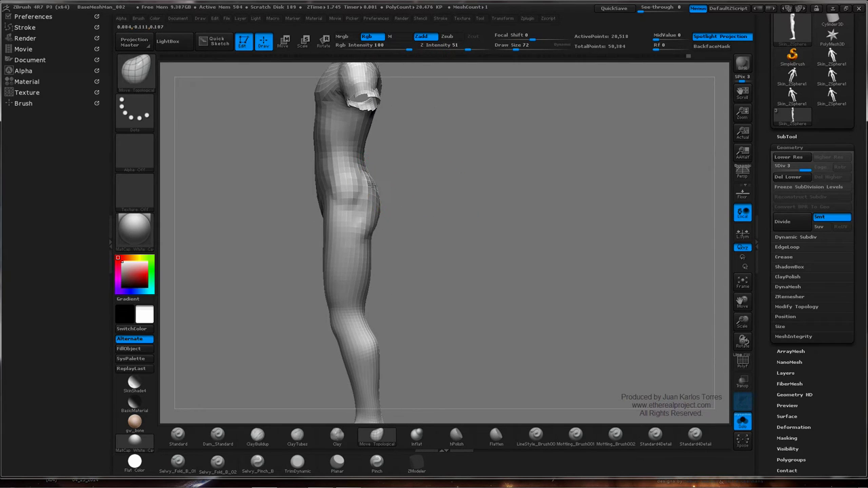
left_click_drag(360, 235, 358, 261, "shift")
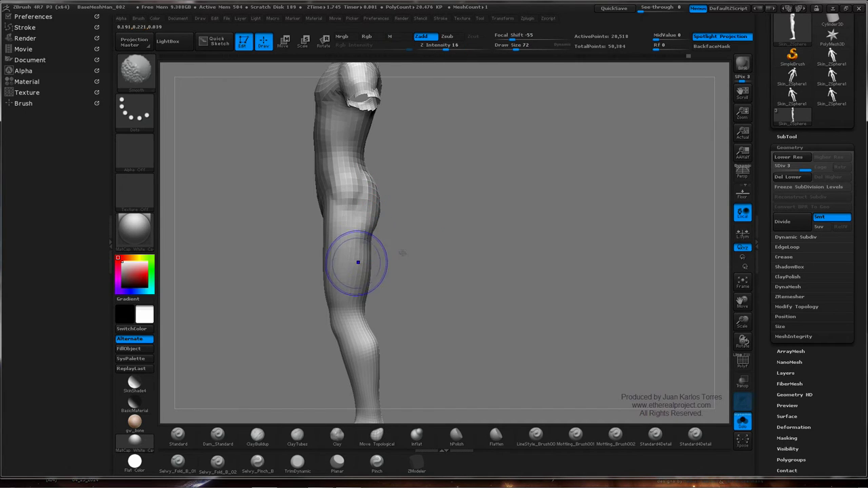
Examine the transition from the hips and buttocks into the legs from both sides and from behind
mouse_move(501, 235)
right_mouse_down("ctrl")
mouse_move(403, 232)
mouse_move(470, 227)
right_mouse_up("ctrl")
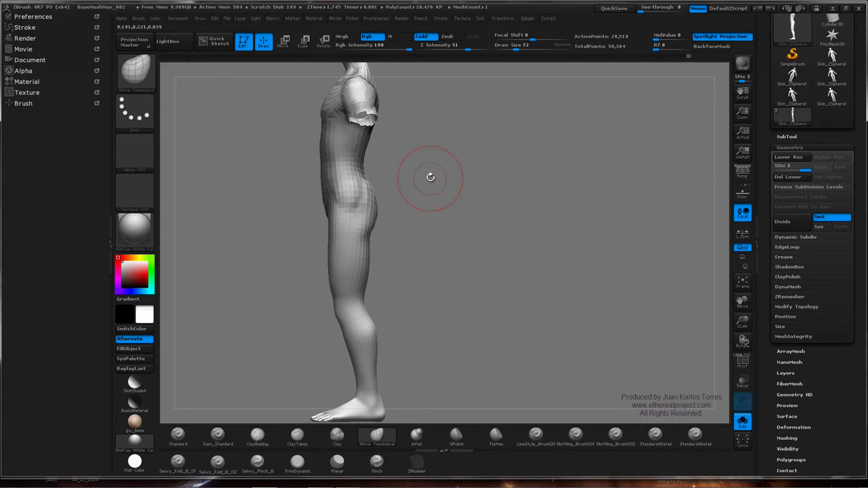
key("shift")
right_click_drag(587, 228, 513, 219)
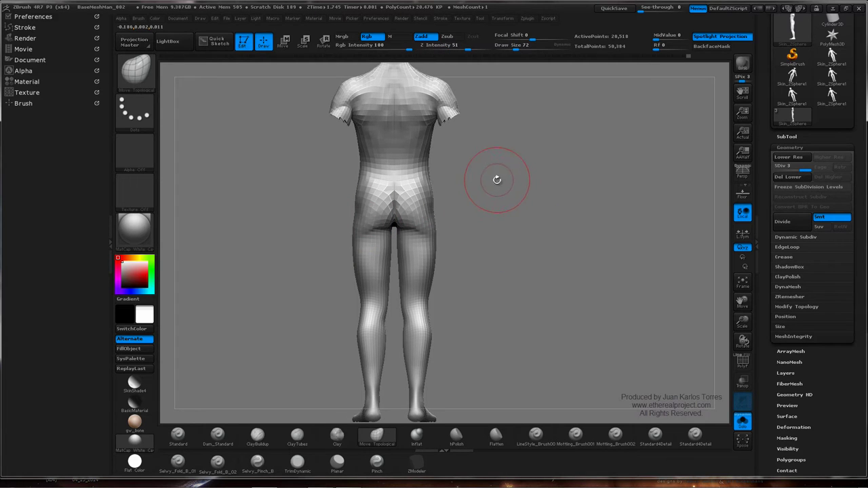
key("super")
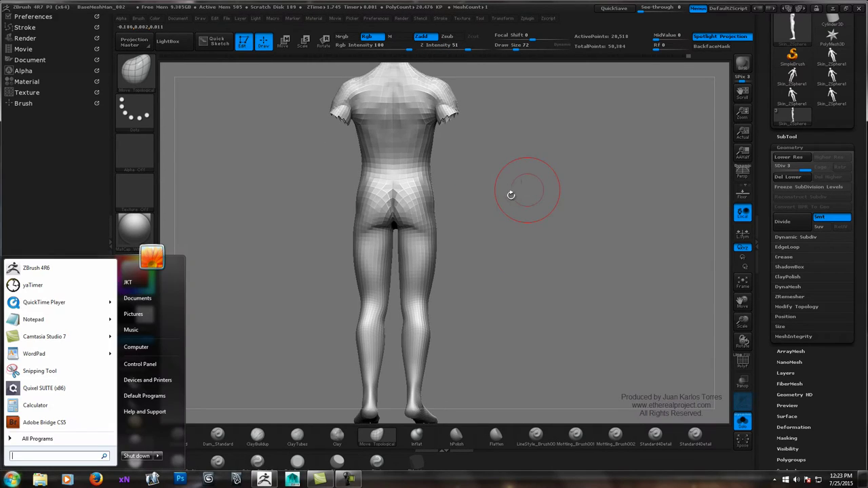
key("super")
right_click_drag(501, 184, 508, 235, "alt")
left_click_drag(515, 237, 445, 233)
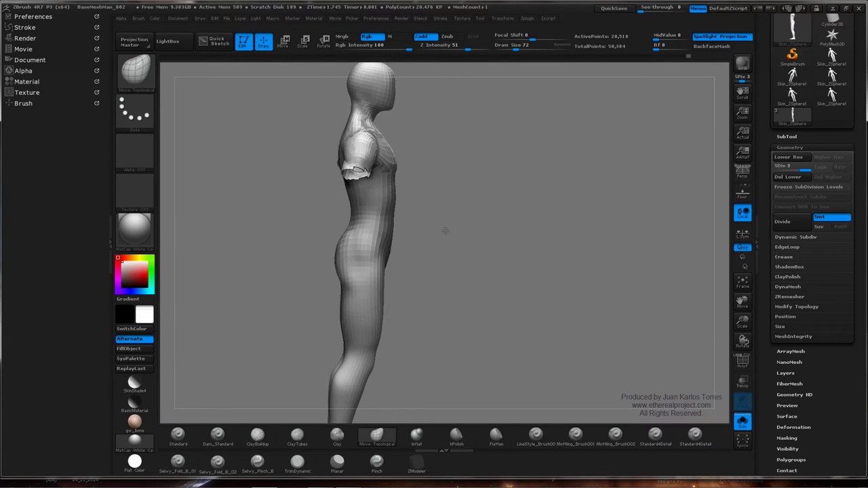
Apply the Flat Color material to examine the abdomen and upper back in side silhouette, and restore the MatCap White material
left_click(134, 461)
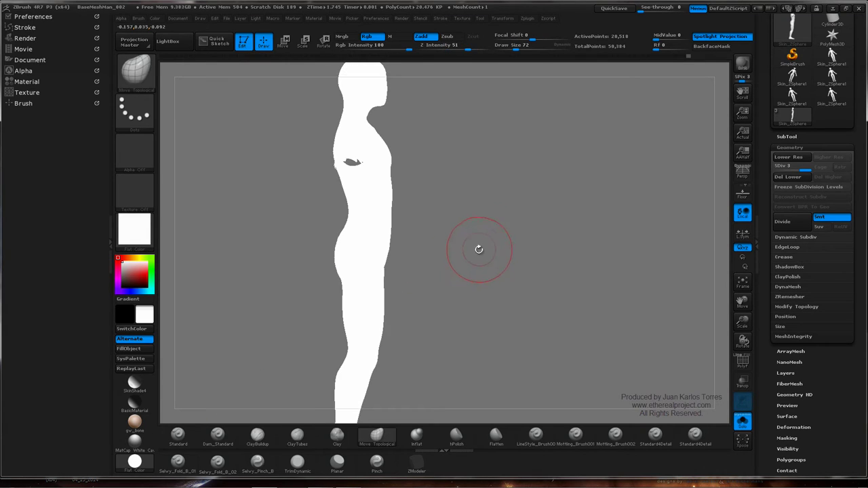
key("f")
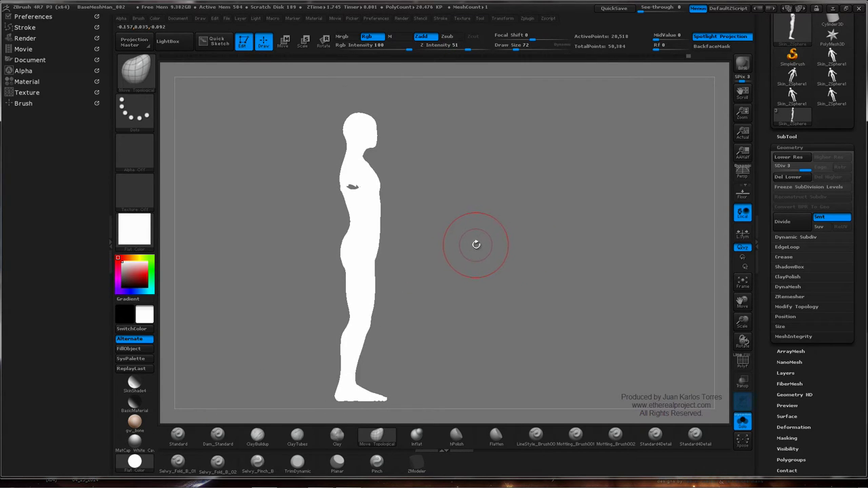
mouse_move(464, 246)
right_mouse_down("ctrl")
mouse_move(479, 249)
mouse_move(467, 227)
mouse_move(464, 233)
right_mouse_up("ctrl")
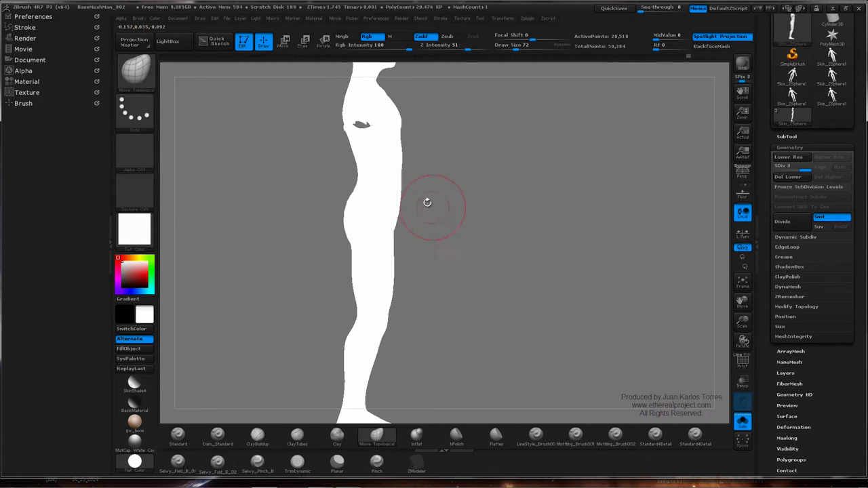
left_click_drag(401, 192, 405, 191)
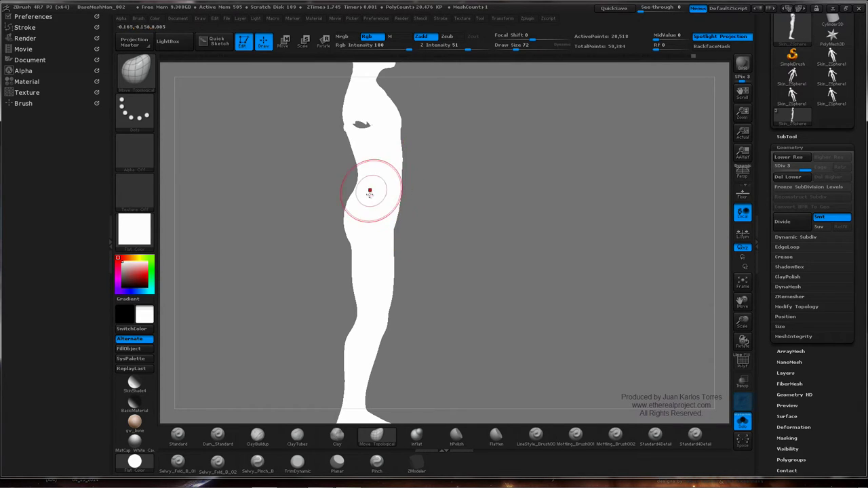
mouse_move(465, 184)
left_mouse_down()
mouse_move(436, 219)
mouse_move(413, 203)
left_mouse_up()
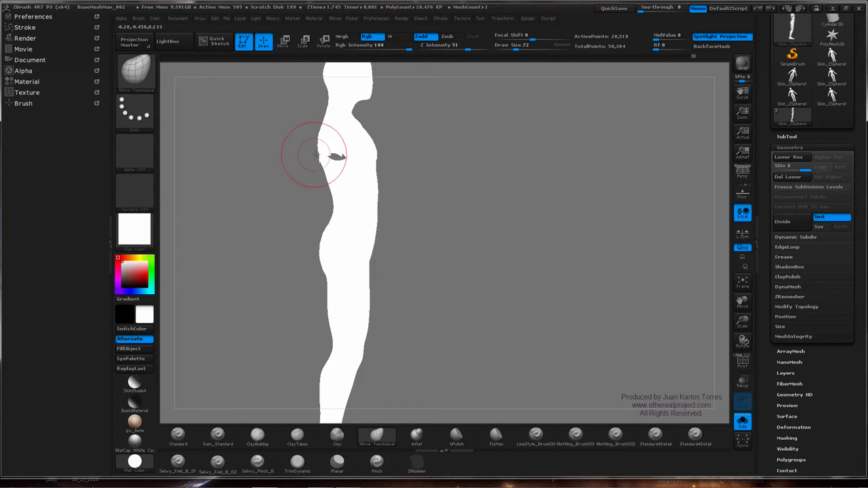
mouse_move(315, 155)
left_mouse_down()
mouse_move(322, 151)
mouse_move(307, 144)
mouse_move(360, 145)
mouse_move(319, 145)
left_mouse_up()
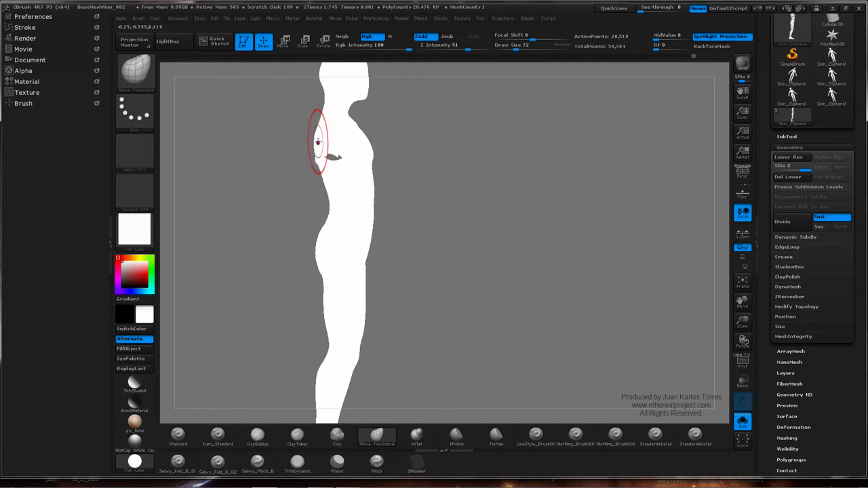
left_click(134, 423)
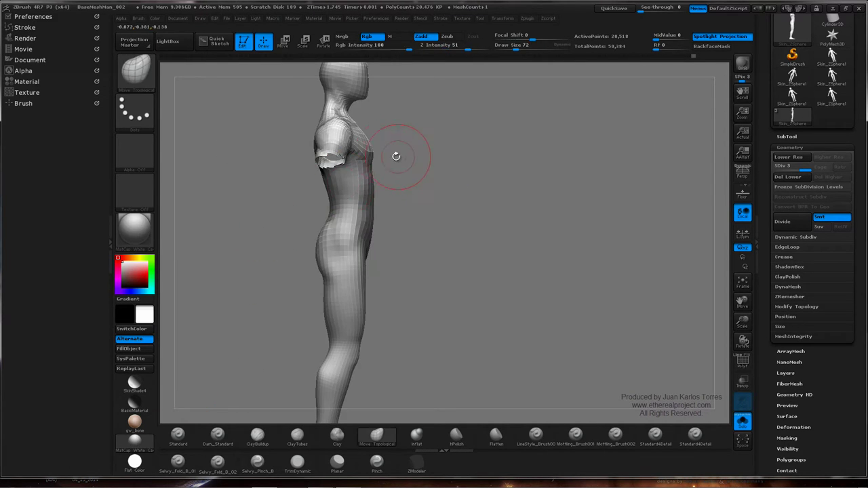
Examine the neck, shoulders and upper back from the side and from behind, and undo the last stroke
left_click_drag(396, 155, 340, 143)
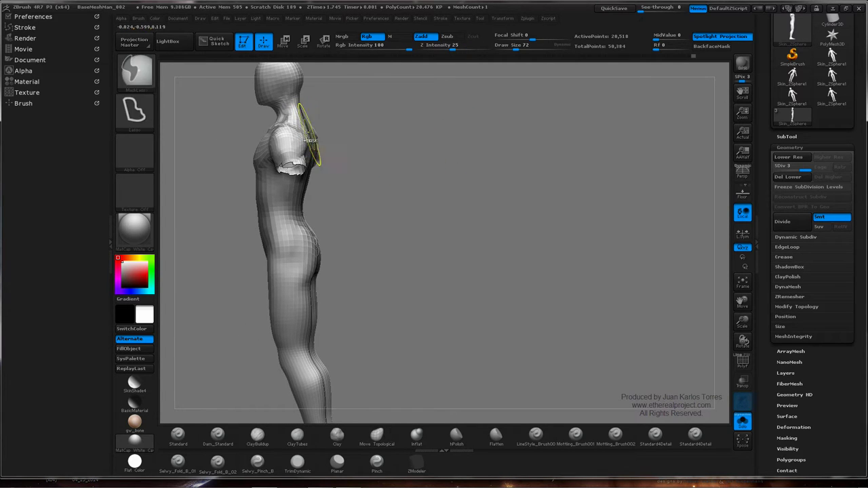
right_click_drag(307, 132, 351, 130, "ctrl")
left_click_drag(350, 129, 405, 136)
left_click_drag(316, 136, 339, 200)
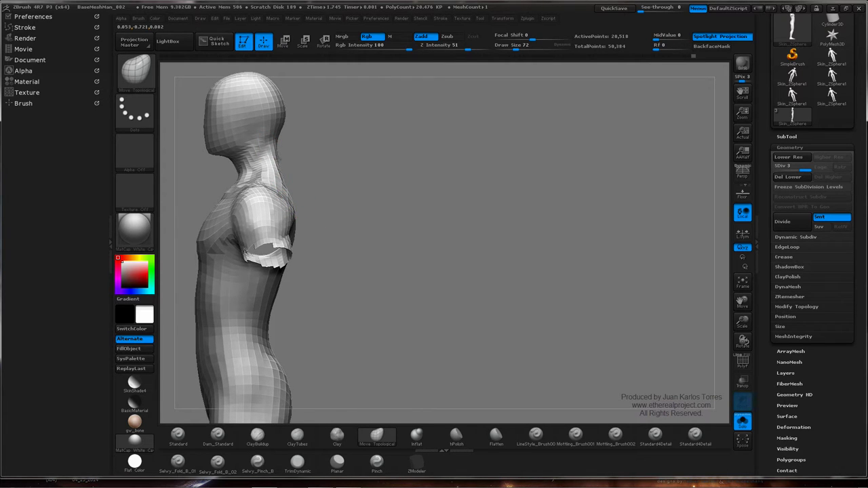
left_click_drag(387, 173, 347, 146)
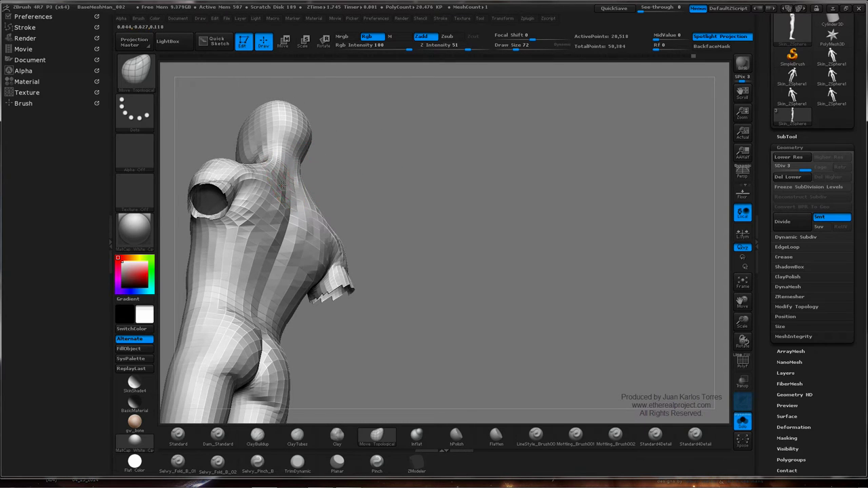
key("ctrl+z")
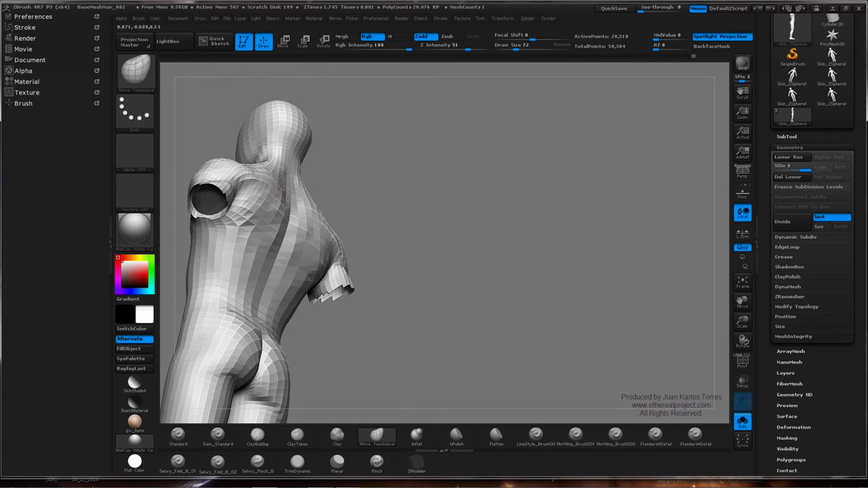
right_click_drag(376, 178, 326, 187, "ctrl")
mouse_move(325, 187)
left_mouse_down()
mouse_move(414, 185)
mouse_move(292, 234)
mouse_move(301, 194)
mouse_move(300, 203)
mouse_move(349, 209)
mouse_move(321, 216)
mouse_move(336, 196)
mouse_move(376, 186)
left_mouse_up()
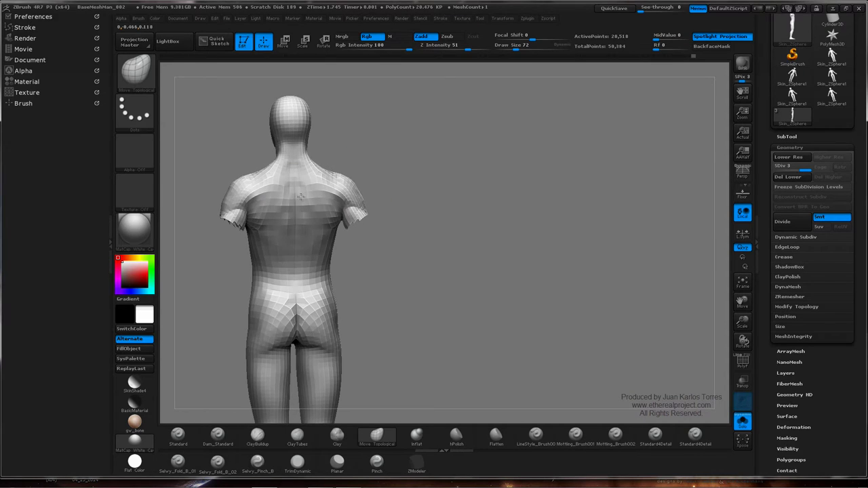
Hide both upper-arm stumps with lasso visibility selections, cutting the visible mesh off at the shoulders
key("ctrl+shift")
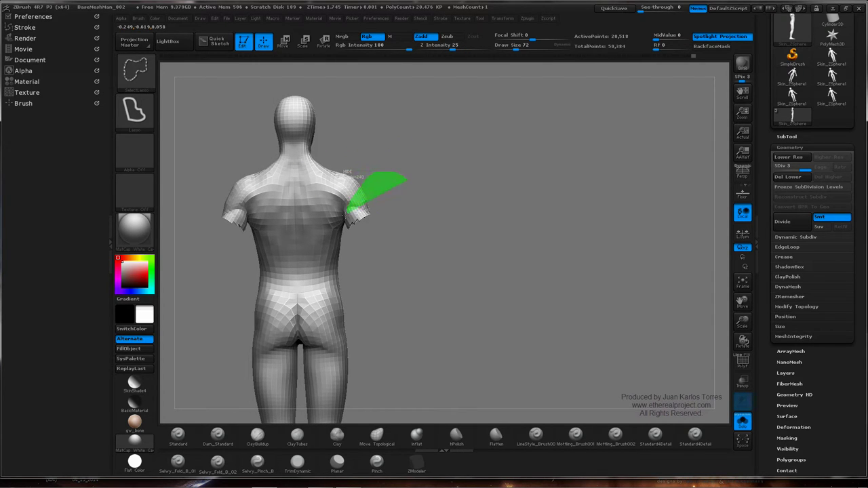
left_click_drag(347, 225, 389, 240)
left_click(441, 197, "ctrl+shift")
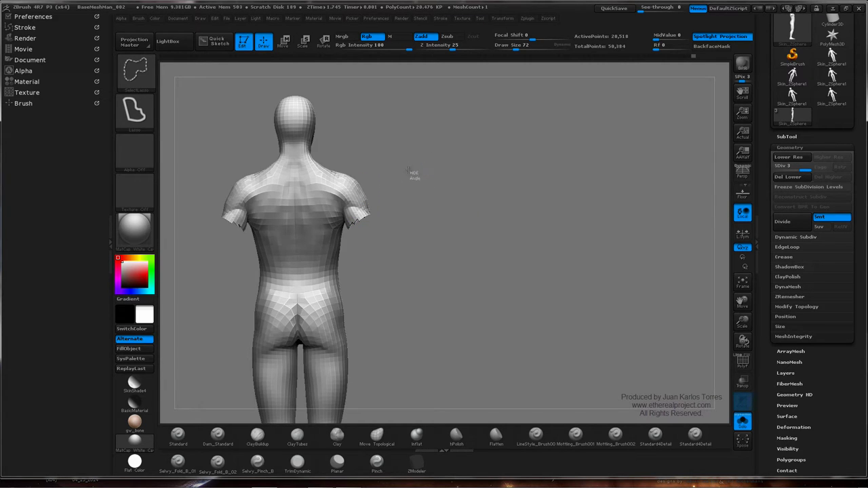
mouse_move(412, 174)
left_mouse_down("ctrl+shift")
mouse_move(356, 181)
mouse_move(349, 226)
left_mouse_up("ctrl+shift")
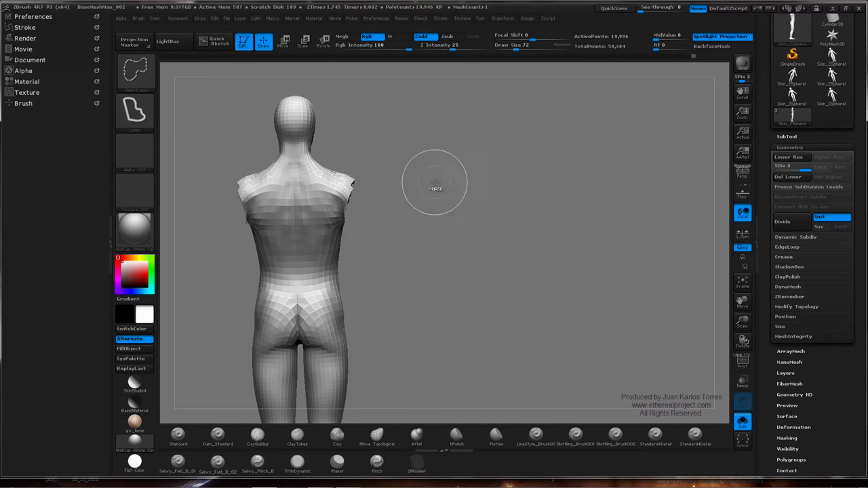
mouse_move(436, 184)
left_mouse_down()
mouse_move(378, 185)
mouse_move(407, 195)
left_mouse_up()
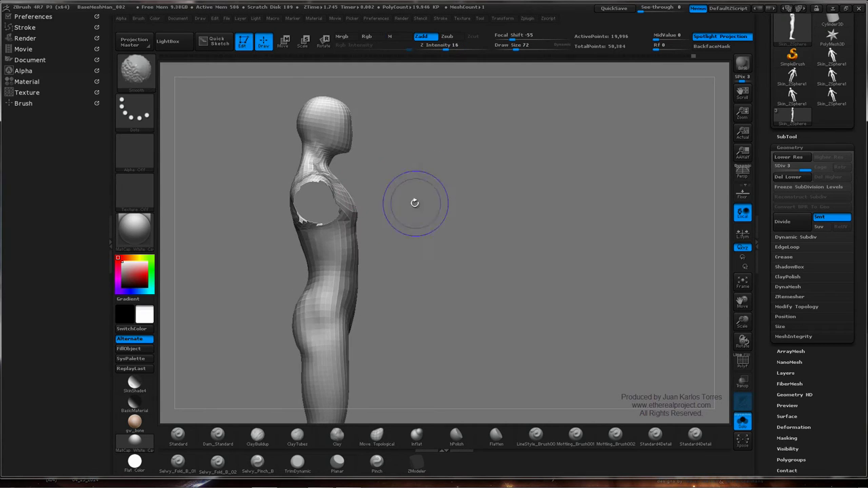
Apply the Flat Color material to show the side silhouette and refine the shin's front profile with the Move Topological brush
left_click(135, 462)
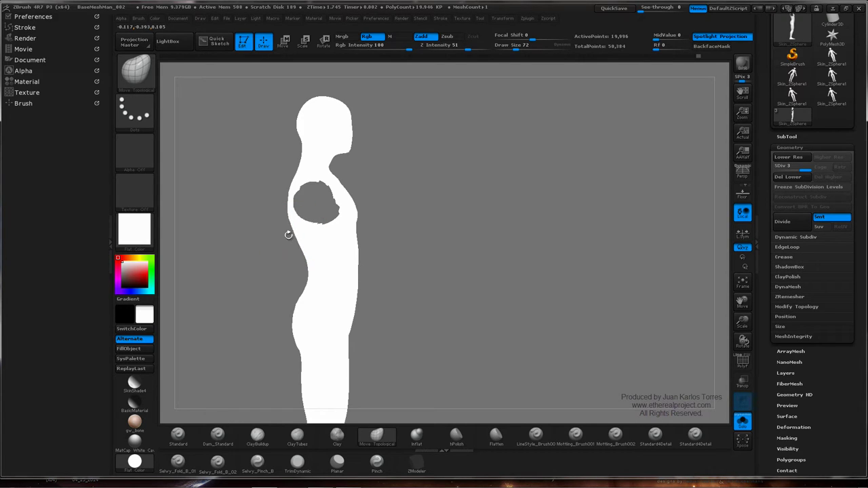
key("shift")
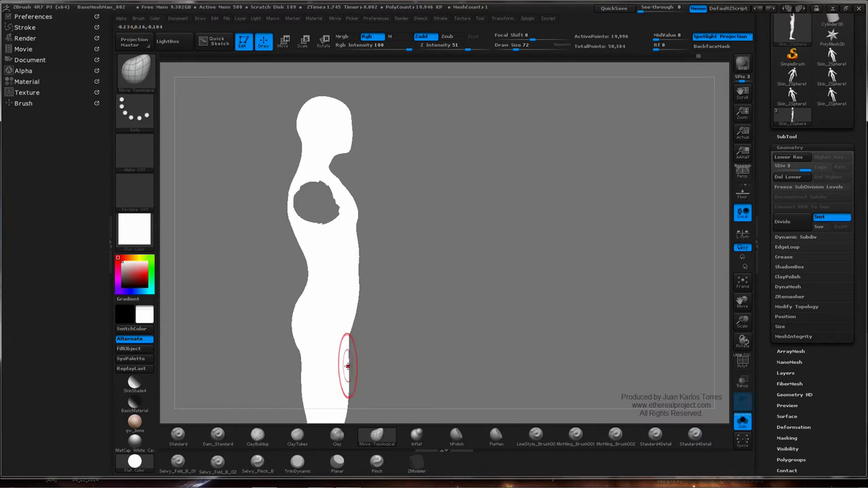
key("ctrl")
right_click_drag(474, 260, 415, 272, "ctrl")
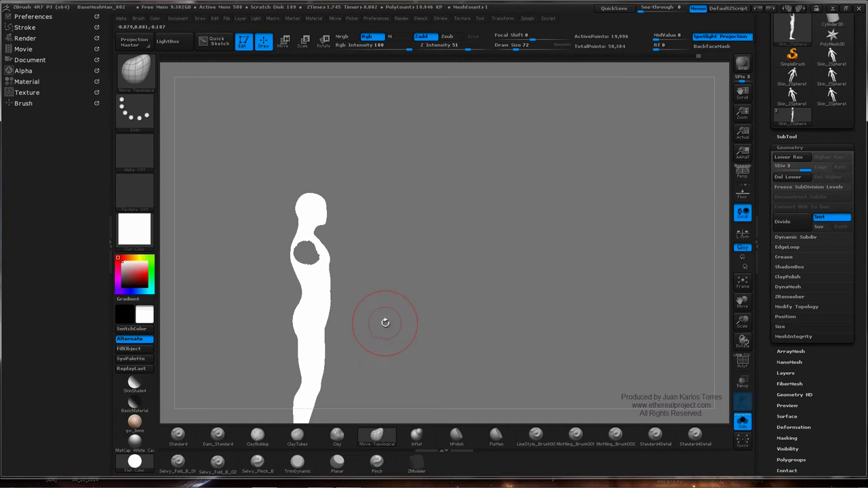
right_click_drag(385, 323, 426, 221, "alt")
right_click_drag(399, 250, 466, 235, "ctrl")
mouse_move(427, 265)
right_mouse_down("alt")
mouse_move(426, 252)
mouse_move(394, 225)
right_mouse_up("alt")
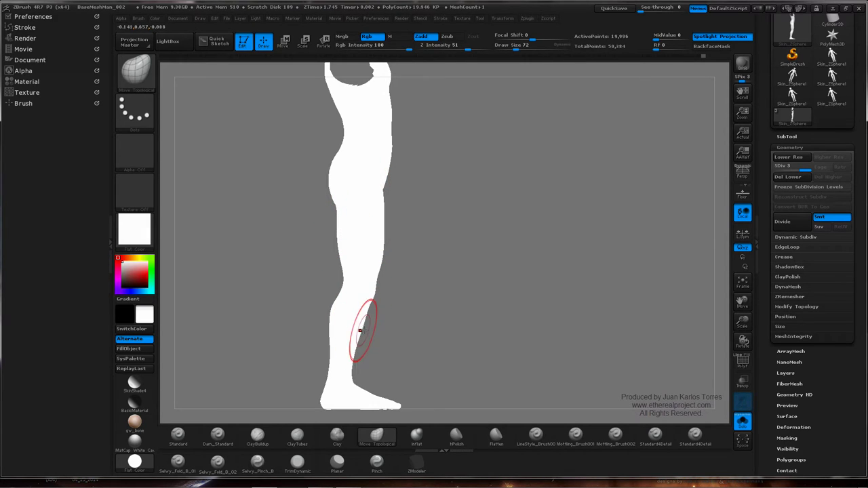
left_click_drag(366, 330, 368, 328)
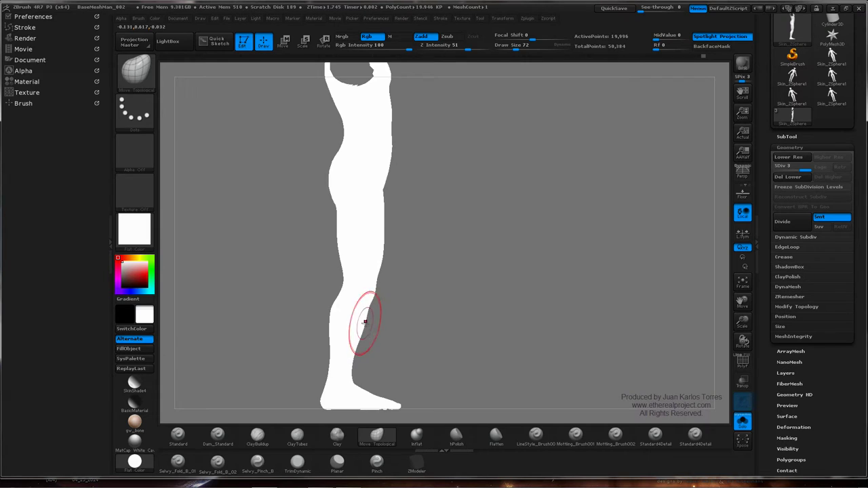
mouse_move(396, 290)
right_mouse_down("ctrl")
mouse_move(401, 255)
mouse_move(467, 225)
right_mouse_up("ctrl")
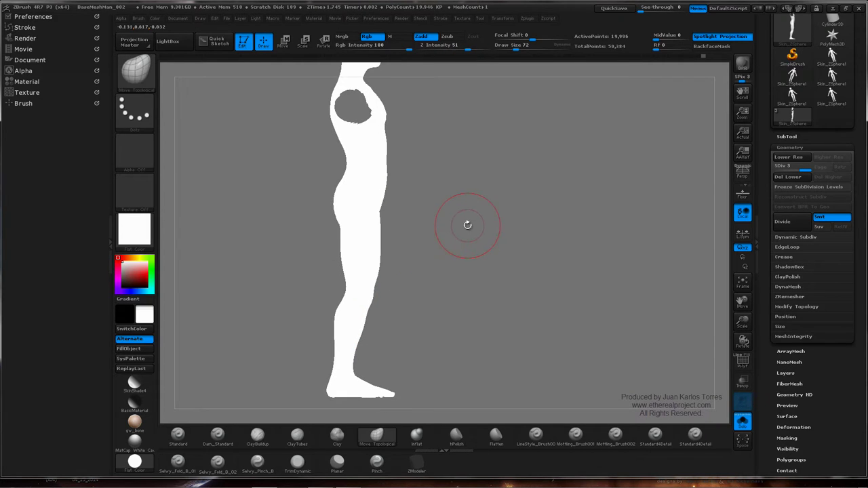
Restore the white MatCap material and adjust the outer hip contours with the Move Topological brush
left_click(142, 444)
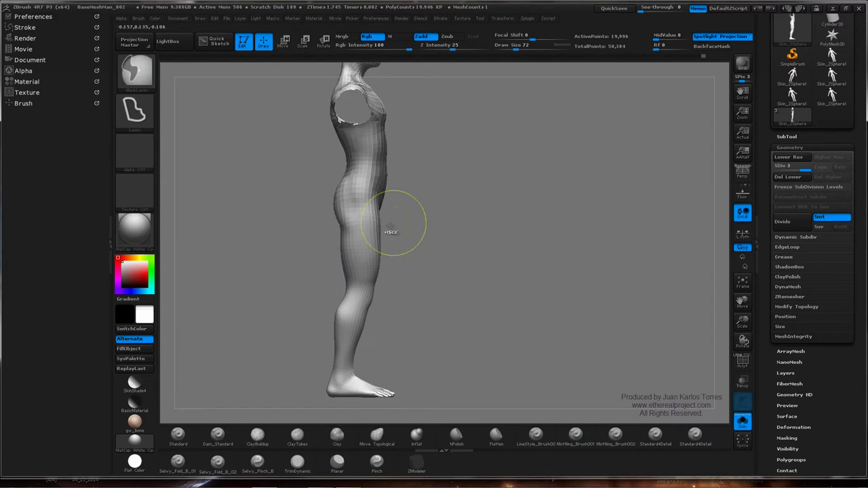
right_click_drag(389, 232, 400, 226, "ctrl")
right_click_drag(418, 155, 398, 244, "alt")
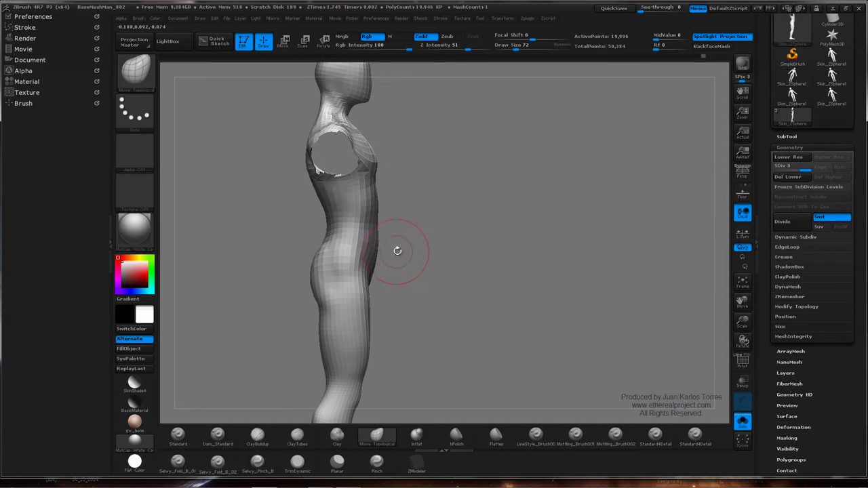
right_click_drag(333, 269, 374, 267, "shift")
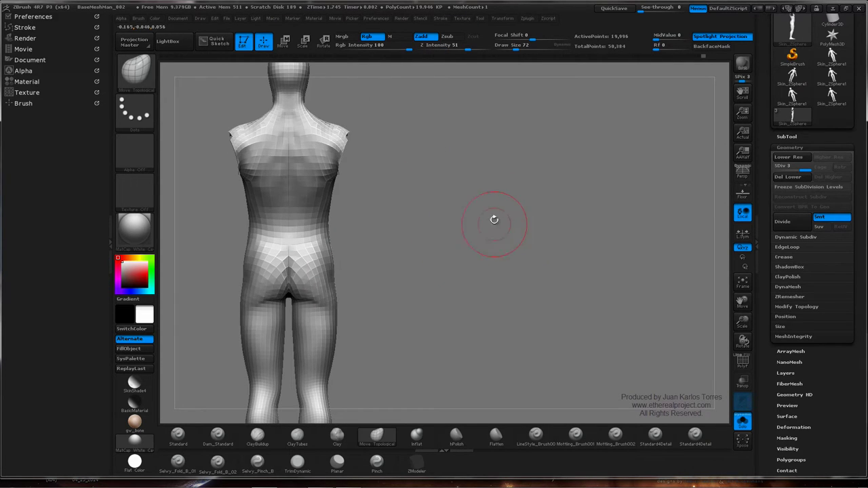
left_click_drag(475, 238, 493, 237)
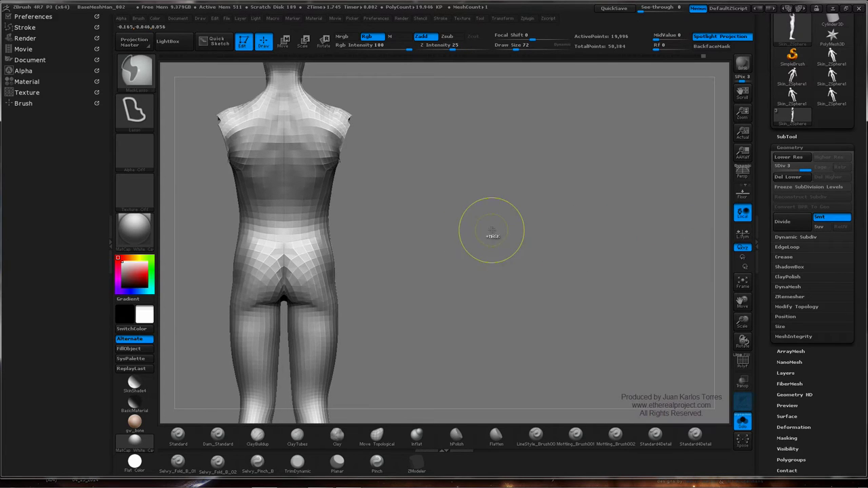
left_click_drag(438, 230, 483, 221, "alt")
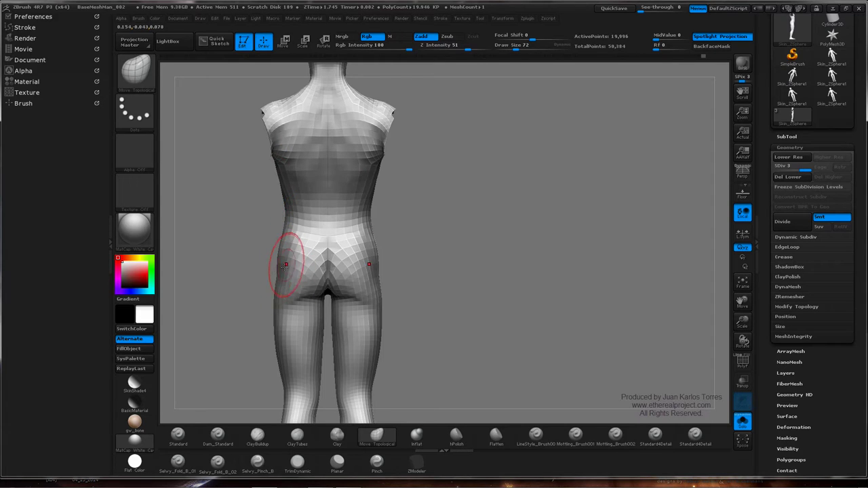
mouse_move(281, 261)
left_mouse_down()
mouse_move(362, 258)
mouse_move(373, 242)
mouse_move(342, 234)
left_mouse_up()
key("shift")
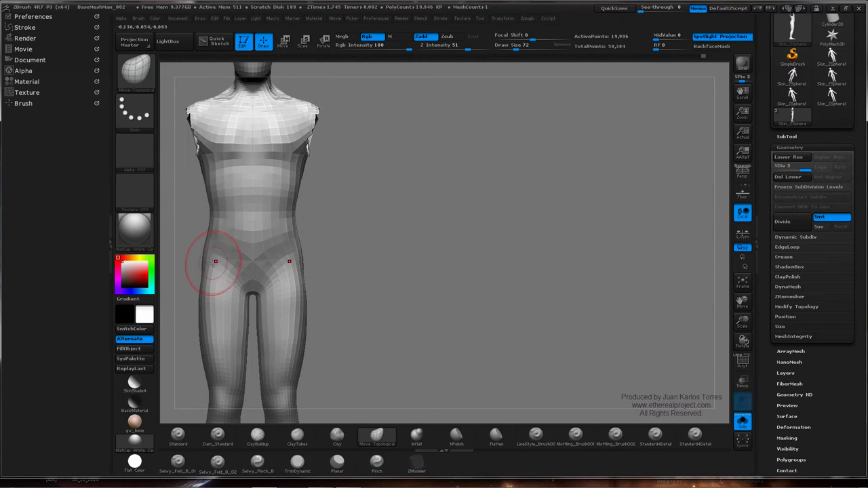
mouse_move(391, 237)
left_mouse_down()
mouse_move(337, 265)
mouse_move(383, 244)
mouse_move(353, 226)
mouse_move(389, 213)
mouse_move(383, 199)
left_mouse_up()
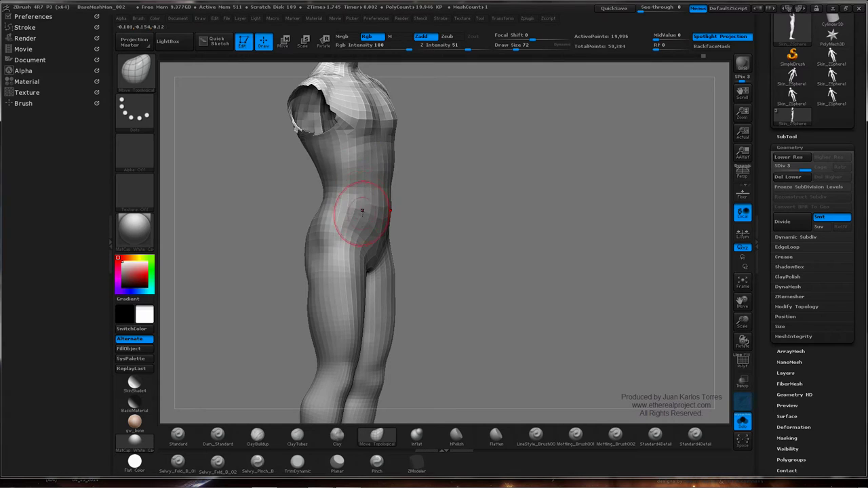
Build up the upper abdomen below the chest using the ClayTubes brush at draw size 42, smoothing the strokes
left_click(264, 439)
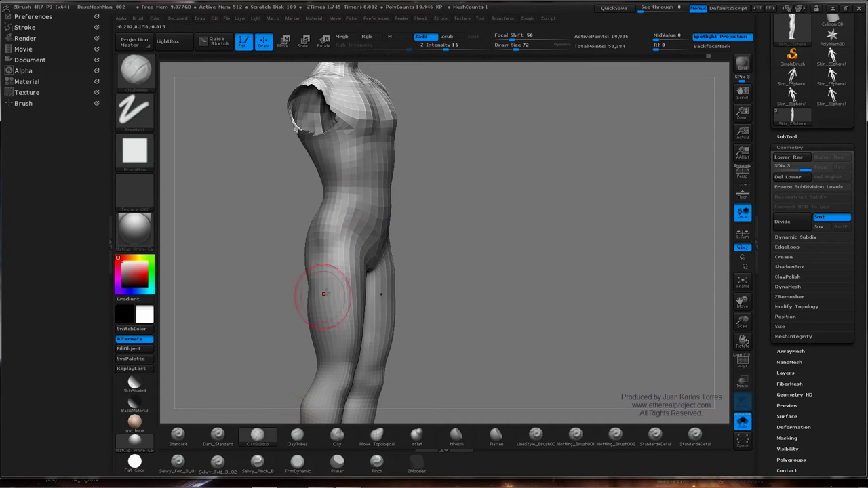
left_click(298, 439)
right_click_drag(361, 213, 362, 245, "ctrl")
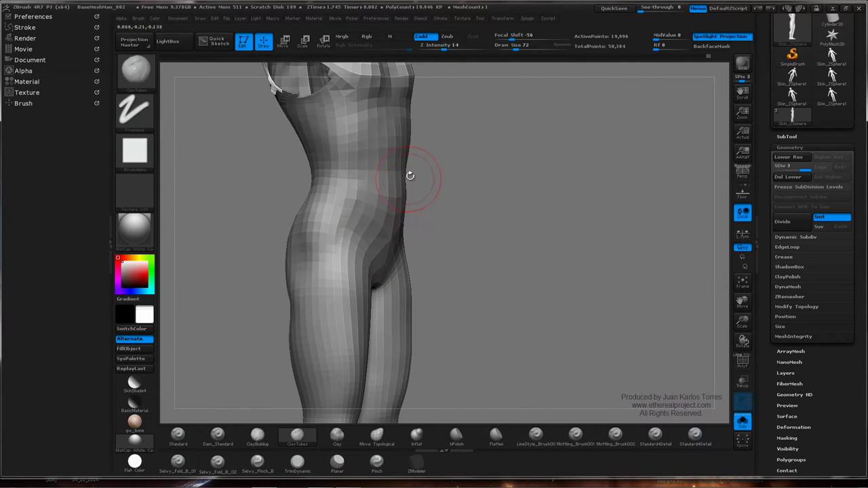
key("space")
mouse_move(409, 175)
left_mouse_down()
mouse_move(340, 239)
mouse_move(353, 226)
mouse_move(345, 223)
left_mouse_up()
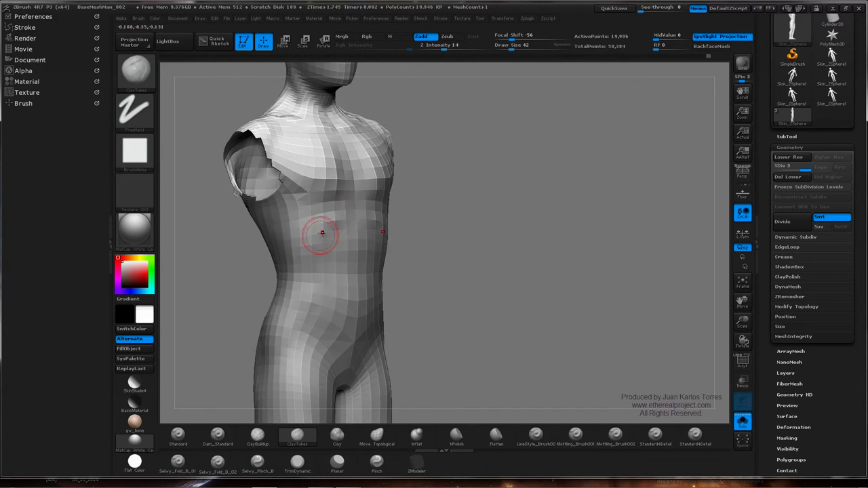
left_click_drag(339, 209, 322, 252)
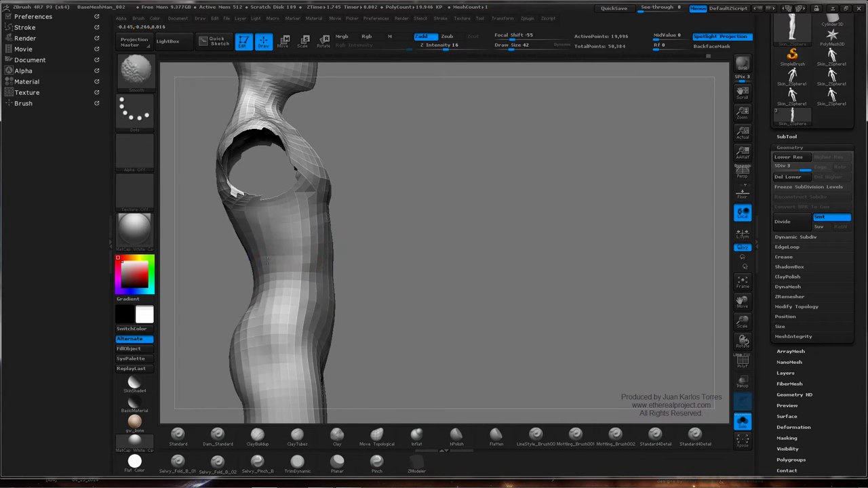
left_click_drag(301, 256, 332, 230)
key("shift")
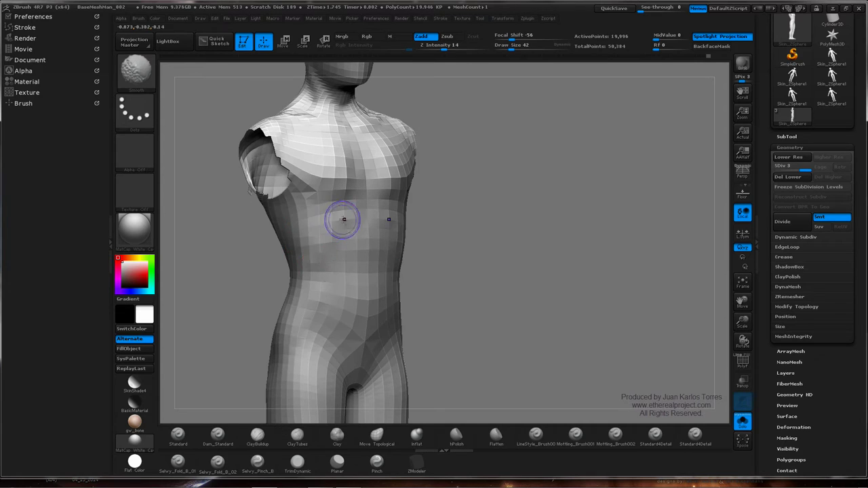
mouse_move(330, 231)
right_mouse_down()
mouse_move(261, 224)
mouse_move(353, 217)
right_mouse_up()
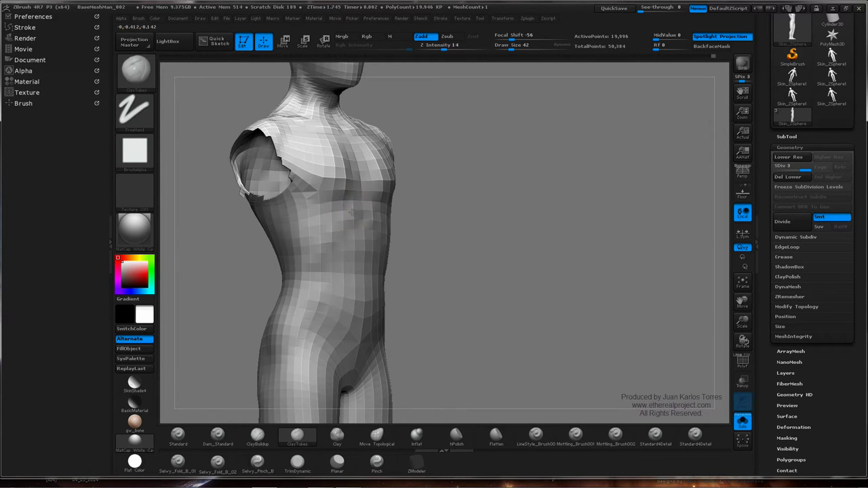
Sculpt the lower abdomen and pubic area with ClayTubes and smooth the transitions between the planes
mouse_move(362, 246)
right_mouse_down()
mouse_move(298, 245)
mouse_move(317, 247)
right_mouse_up()
right_click_drag(543, 256, 483, 216, "ctrl")
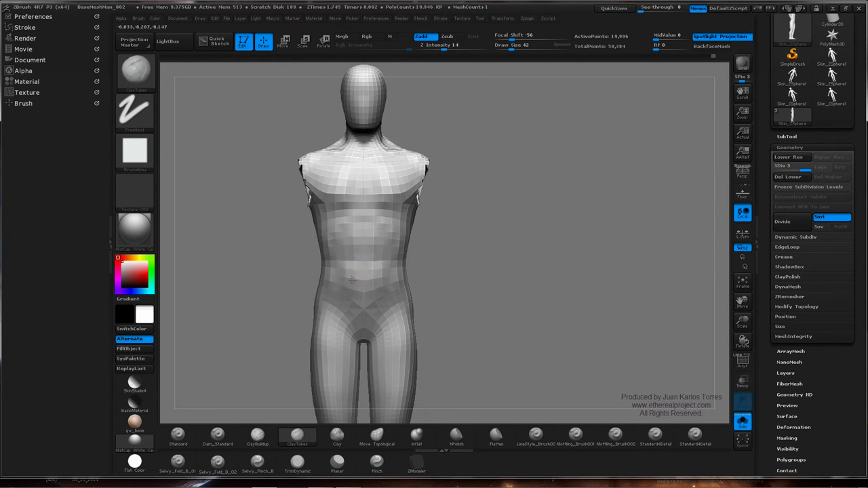
key("shift")
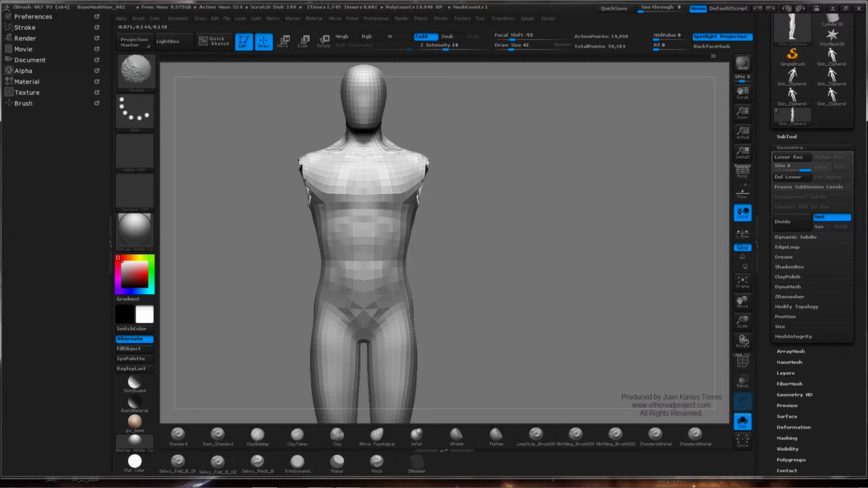
mouse_move(379, 266)
right_mouse_down()
mouse_move(411, 263)
mouse_move(385, 261)
right_mouse_up()
left_click_drag(384, 261, 362, 289)
key("shift")
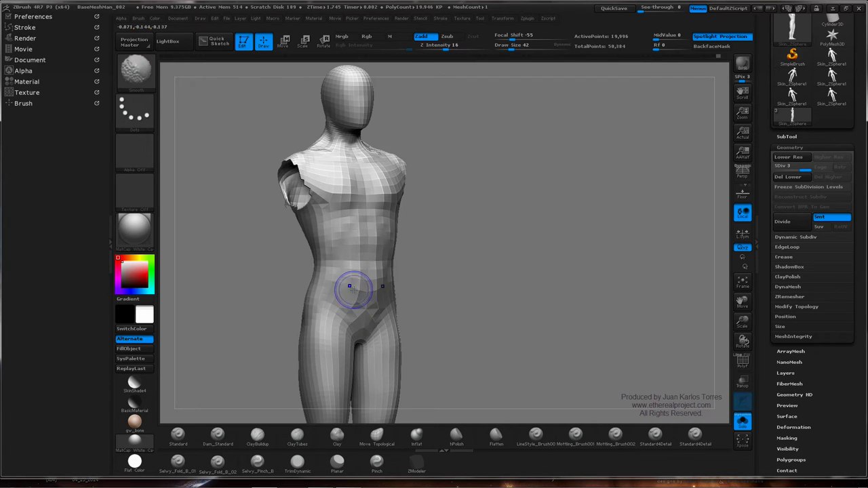
mouse_move(368, 280)
right_mouse_down()
mouse_move(356, 278)
mouse_move(388, 278)
right_mouse_up()
mouse_move(388, 277)
left_mouse_down()
mouse_move(380, 286)
mouse_move(343, 269)
mouse_move(356, 271)
mouse_move(333, 278)
mouse_move(359, 293)
mouse_move(401, 287)
left_mouse_up()
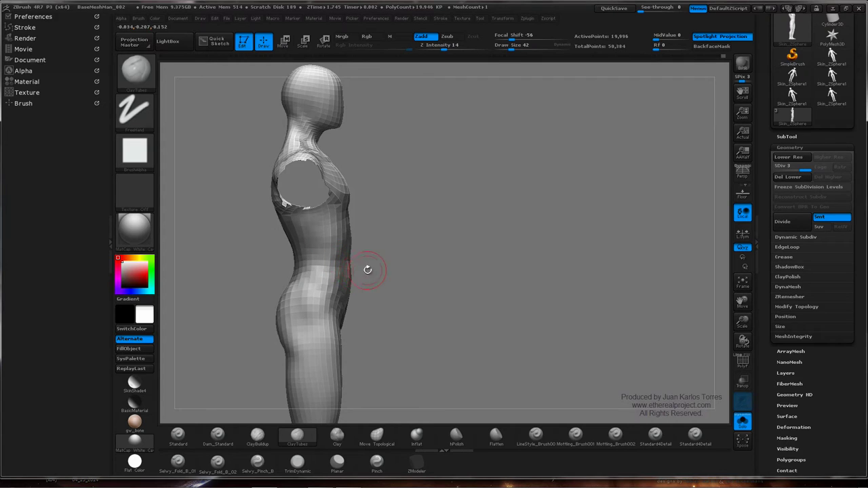
Add ClayTubes volume along the side of the rib cage and waist below the armpit
mouse_move(405, 246)
left_mouse_down()
mouse_move(325, 250)
mouse_move(415, 251)
left_mouse_up()
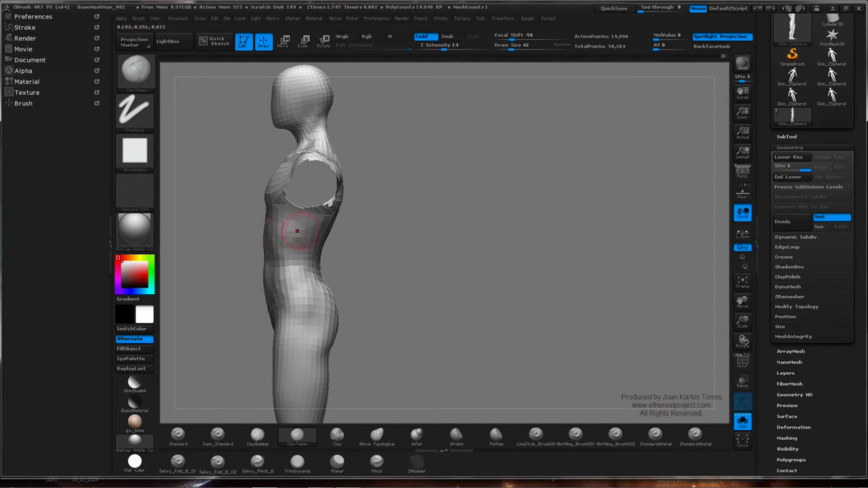
mouse_move(349, 233)
left_mouse_down()
mouse_move(366, 240)
mouse_move(366, 233)
mouse_move(334, 243)
mouse_move(496, 234)
mouse_move(449, 221)
mouse_move(464, 218)
mouse_move(442, 224)
mouse_move(495, 219)
mouse_move(464, 217)
mouse_move(448, 229)
mouse_move(480, 234)
left_mouse_up()
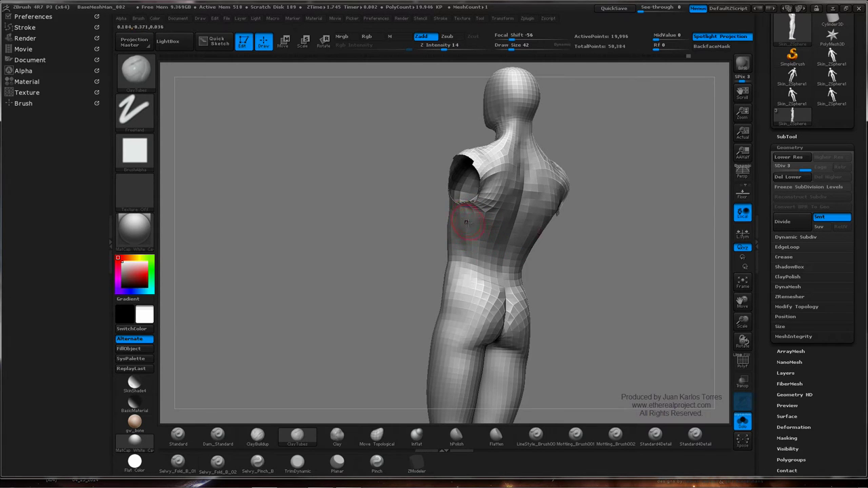
left_click_drag(449, 229, 491, 211)
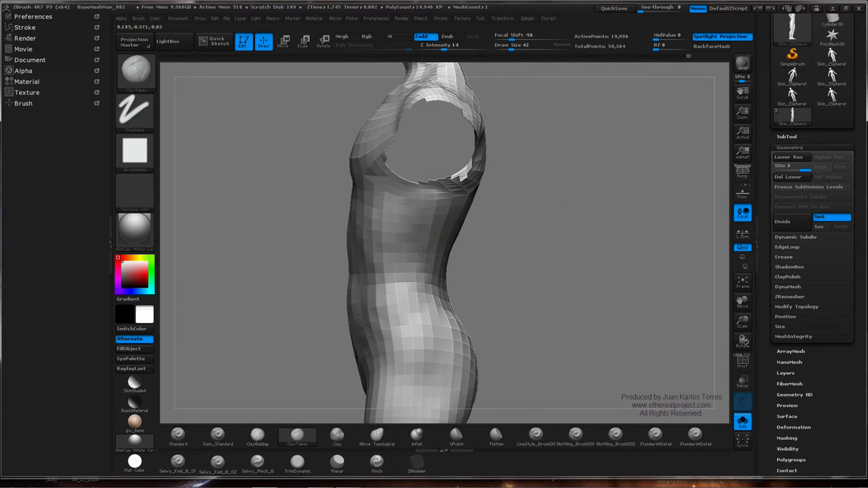
right_click_drag(552, 239, 449, 213, "ctrl")
mouse_move(449, 212)
left_mouse_down()
mouse_move(495, 214)
mouse_move(427, 240)
mouse_move(434, 244)
left_mouse_up()
left_click_drag(437, 276, 436, 242)
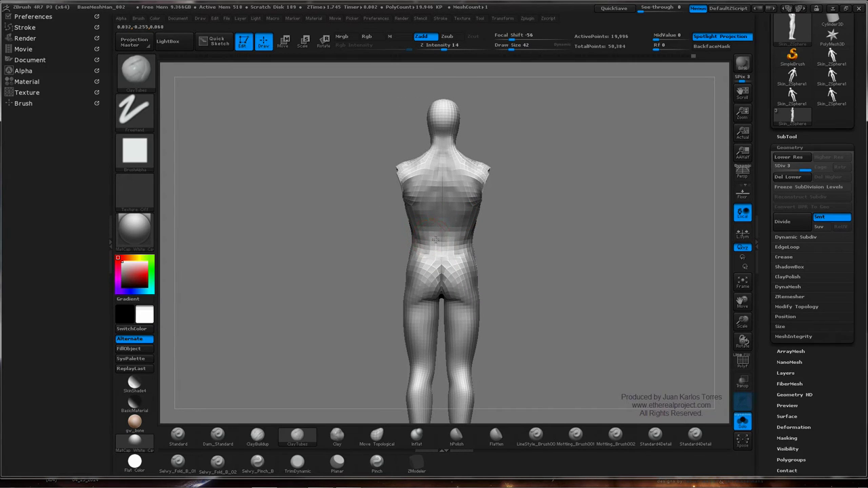
Sculpt and smooth the lower back muscles on both sides of the spine down to the top of the pelvis
key("shift")
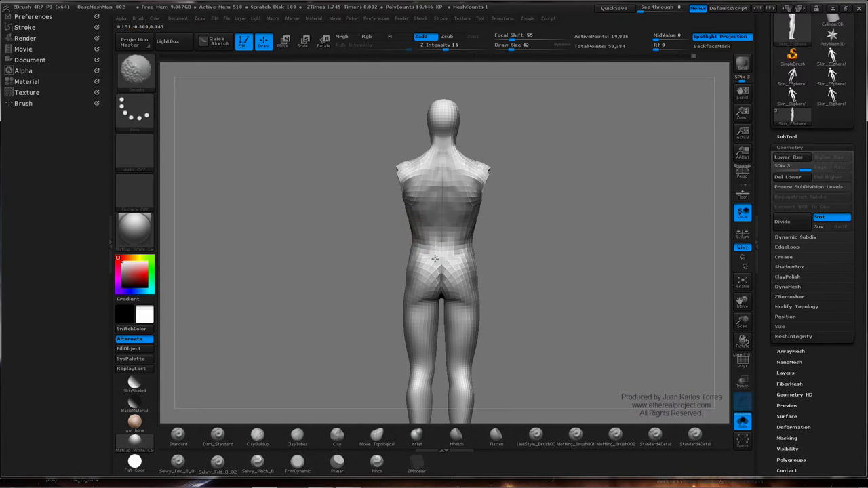
mouse_move(480, 236)
left_mouse_down()
mouse_move(519, 236)
mouse_move(449, 217)
mouse_move(414, 225)
left_mouse_up()
right_click_drag(413, 225, 382, 226, "ctrl")
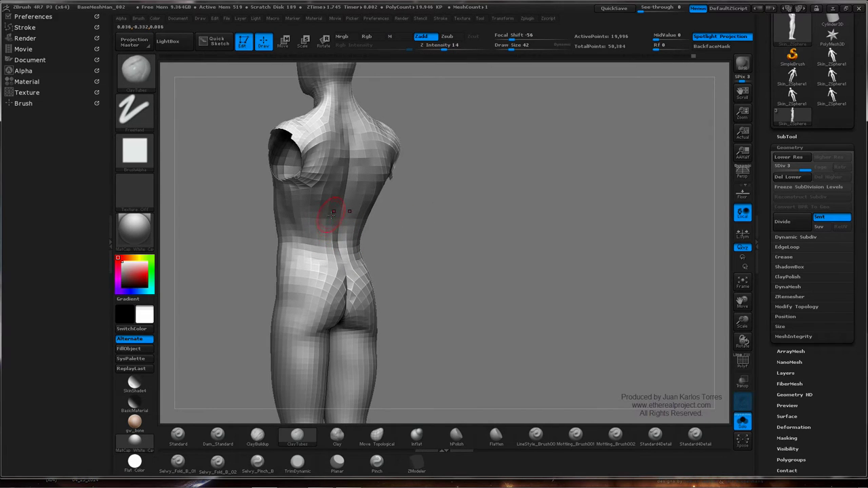
right_click_drag(471, 223, 434, 223, "ctrl")
mouse_move(409, 227)
left_mouse_down()
mouse_move(430, 228)
mouse_move(428, 250)
mouse_move(415, 225)
mouse_move(444, 213)
mouse_move(484, 215)
mouse_move(484, 226)
mouse_move(456, 224)
left_mouse_up()
right_click_drag(457, 224, 434, 224, "ctrl")
mouse_move(376, 215)
left_mouse_down("shift")
mouse_move(376, 255)
mouse_move(359, 226)
mouse_move(366, 245)
mouse_move(384, 218)
mouse_move(365, 191)
left_mouse_up("shift")
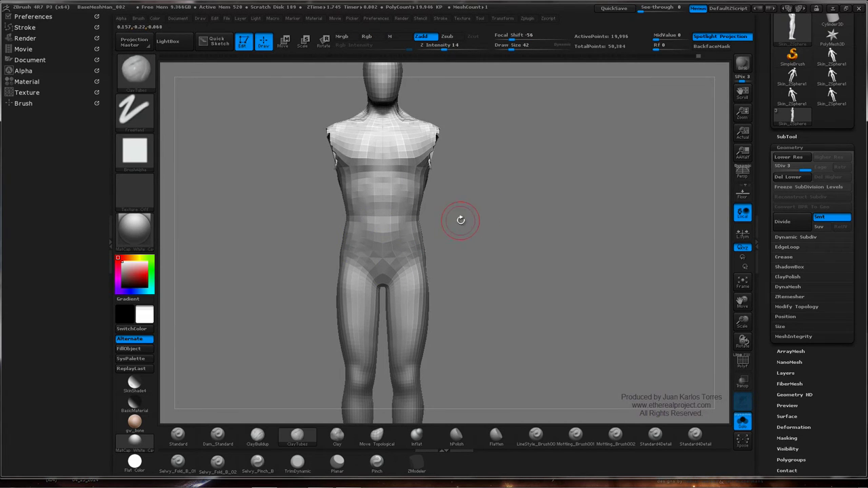
mouse_move(463, 306)
left_mouse_down("alt")
mouse_move(466, 229)
mouse_move(490, 231)
left_mouse_up("alt")
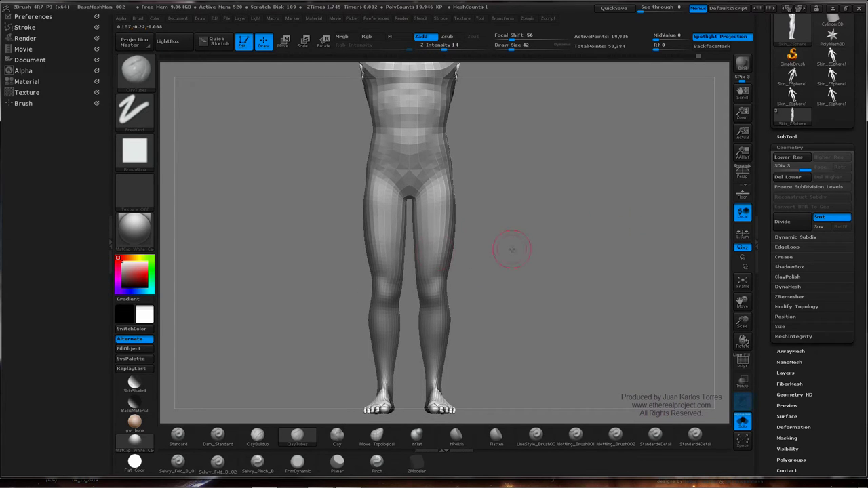
Build up the front of the hip bones on the pelvis with ClayTubes at draw size 42 and smooth the strokes
left_click_drag(340, 185, 377, 169)
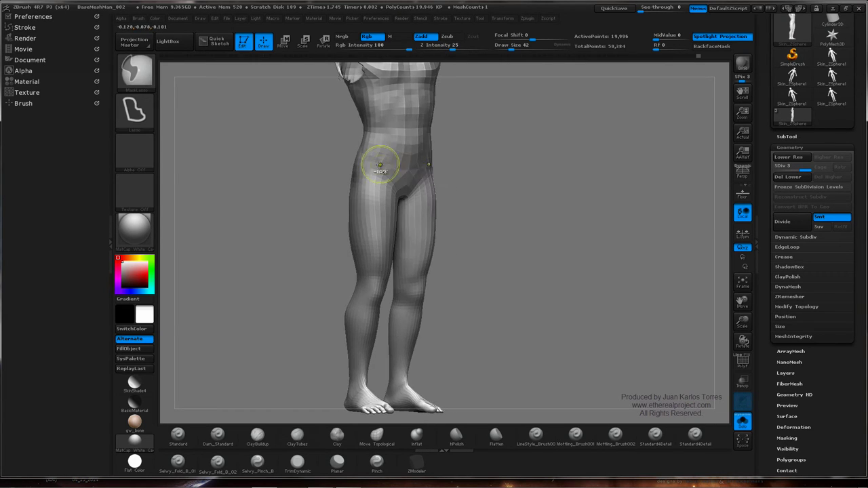
right_click_drag(380, 164, 398, 158, "ctrl")
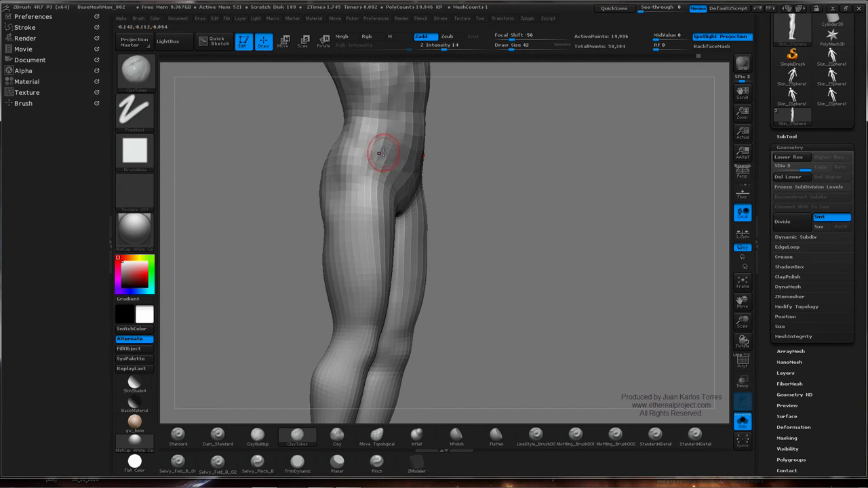
left_click_drag(389, 158, 385, 162)
right_click_drag(385, 162, 428, 164)
left_click_drag(505, 183, 523, 188, "shift")
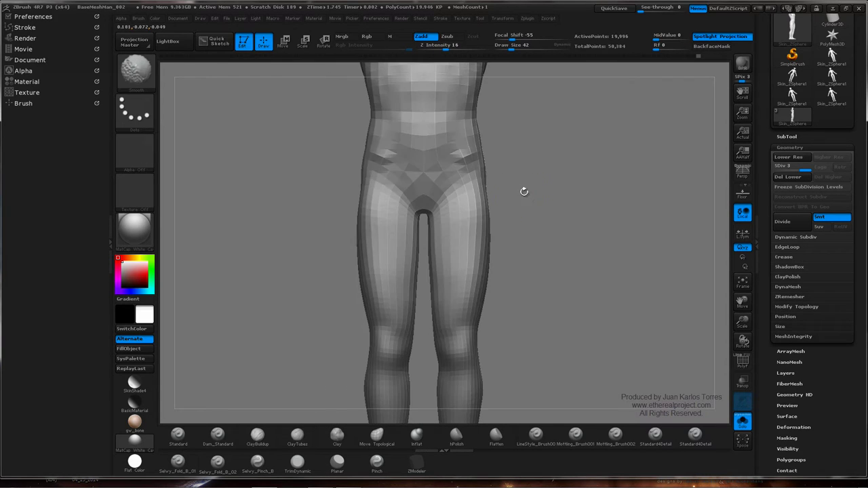
left_click_drag(377, 158, 374, 160, "shift")
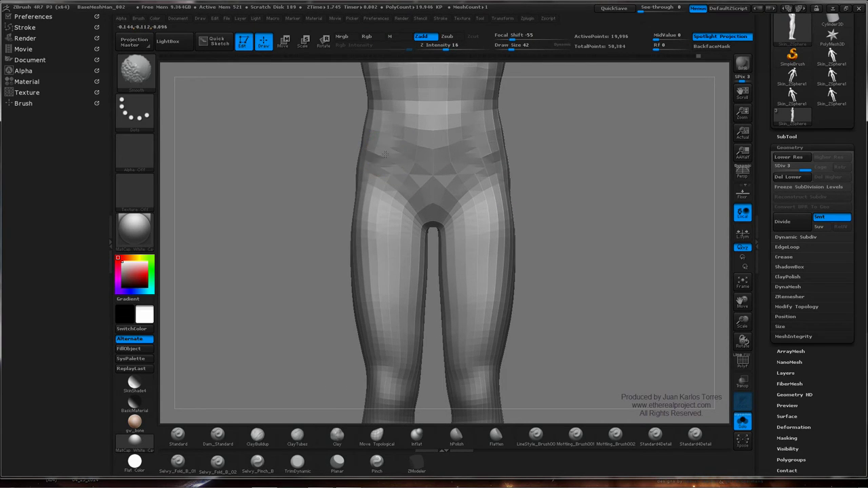
Shape the side of the pelvis down to the hip crease with ClayTubes, smoothing the transition into the upper thigh
right_click_drag(391, 149, 458, 151)
left_click_drag(494, 154, 482, 181, "shift")
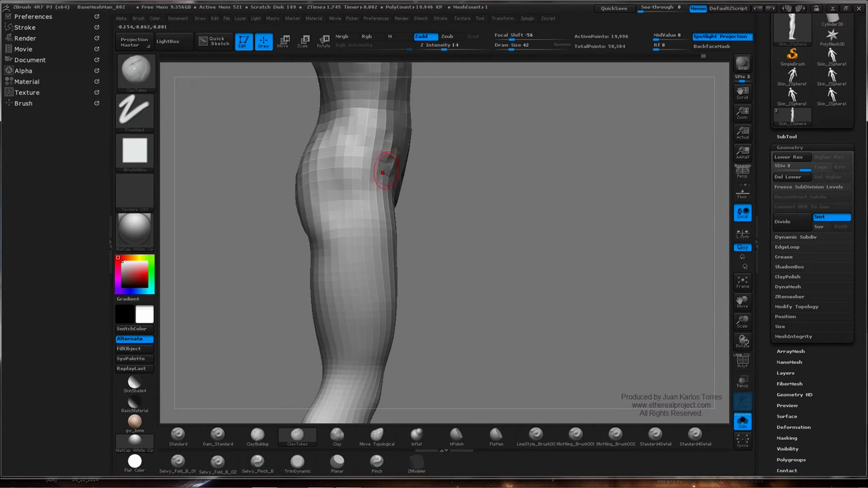
key("shift")
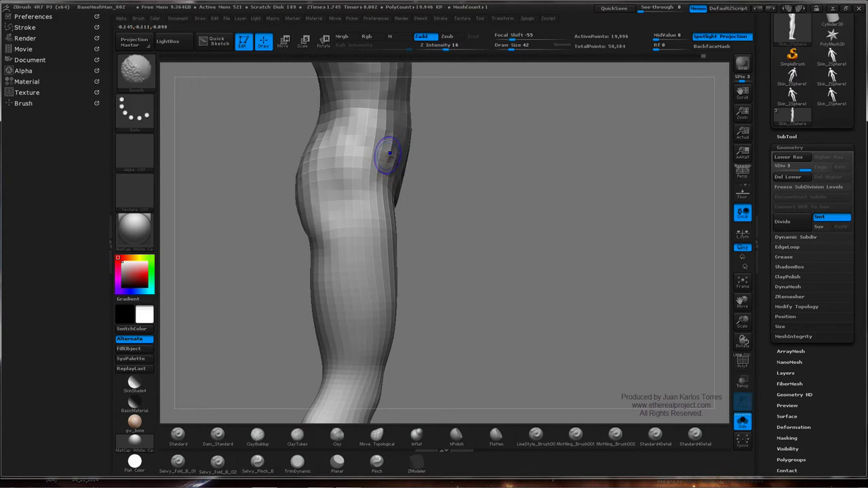
right_click_drag(392, 162, 332, 177)
left_click_drag(566, 181, 557, 195, "shift")
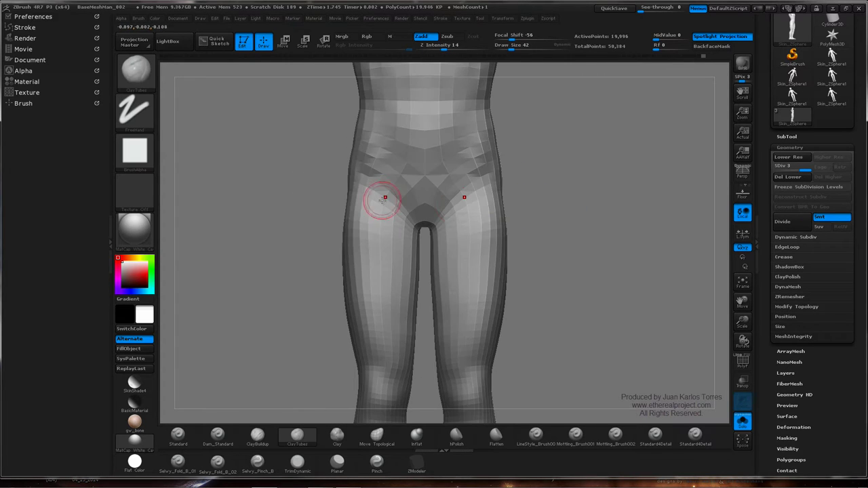
Add ClayTubes volume to the front and inner thighs below the groin and smooth it down toward the knees
mouse_move(409, 199)
right_mouse_down("ctrl")
mouse_move(378, 200)
mouse_move(368, 183)
right_mouse_up("ctrl")
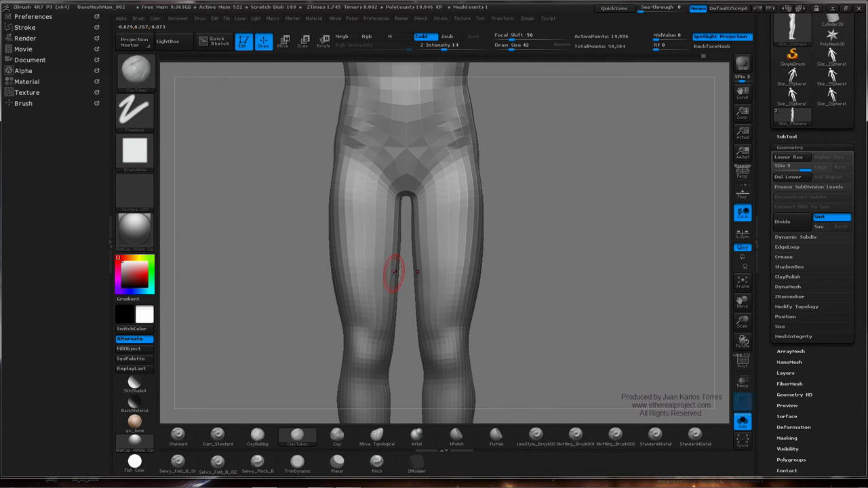
mouse_move(385, 209)
right_mouse_down()
mouse_move(416, 198)
mouse_move(393, 201)
right_mouse_up()
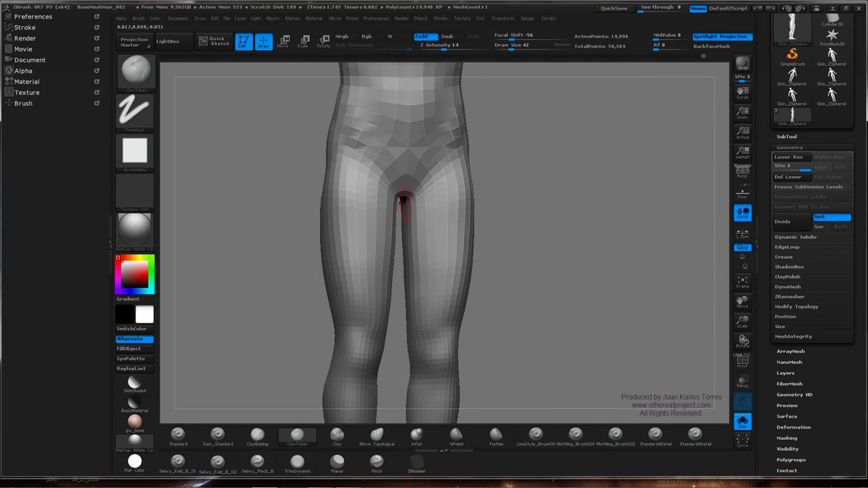
left_click_drag(543, 173, 534, 175, "shift")
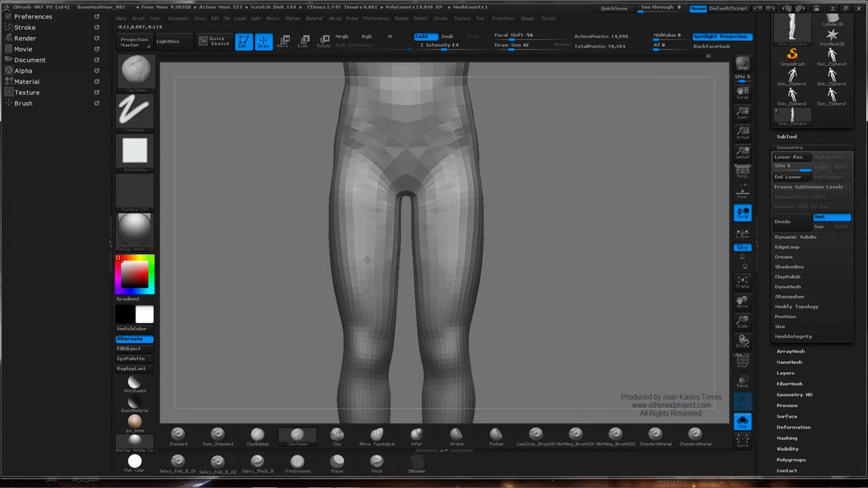
left_click_drag(352, 256, 361, 289, "shift")
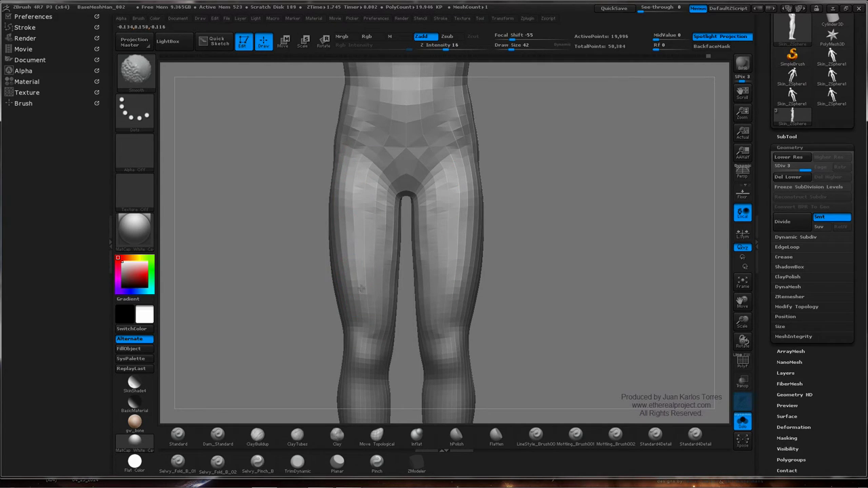
left_click_drag(354, 177, 358, 251, "shift")
Carve the thigh muscle separations with the Dam_Standard brush at draw size 42, along the inner thighs and above the knees
left_click(258, 437)
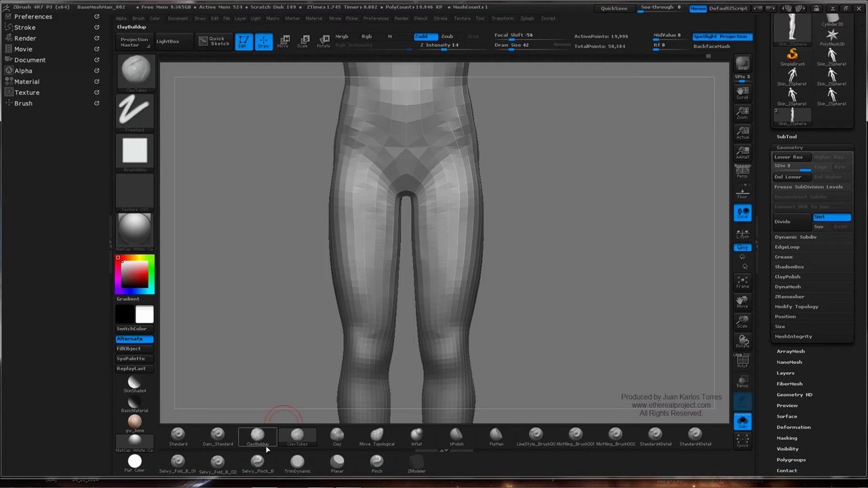
left_click(217, 437)
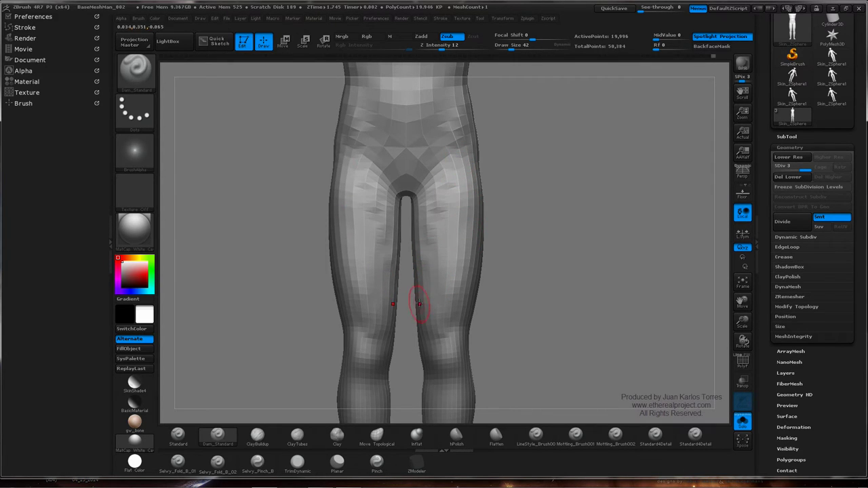
left_click_drag(573, 229, 500, 187, "alt")
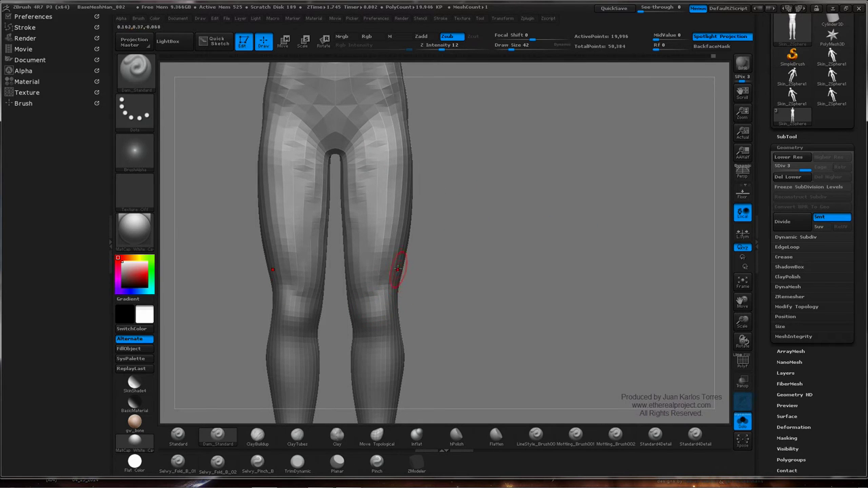
mouse_move(414, 259)
left_mouse_down()
mouse_move(343, 263)
mouse_move(402, 263)
mouse_move(353, 303)
mouse_move(347, 263)
mouse_move(374, 223)
left_mouse_up()
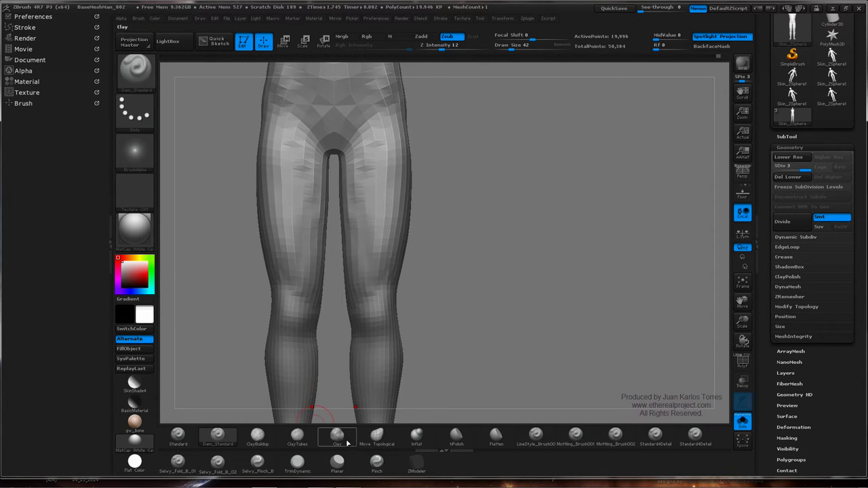
Build up the inner lower thigh muscle just above the knee with ClayTubes and smooth the strokes
left_click(297, 436)
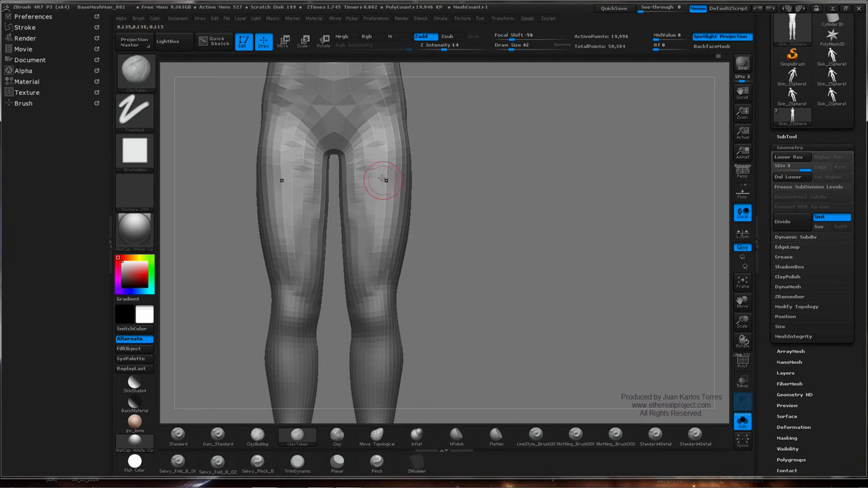
key("shift")
mouse_move(367, 301)
left_mouse_down()
mouse_move(371, 287)
mouse_move(360, 287)
left_mouse_up()
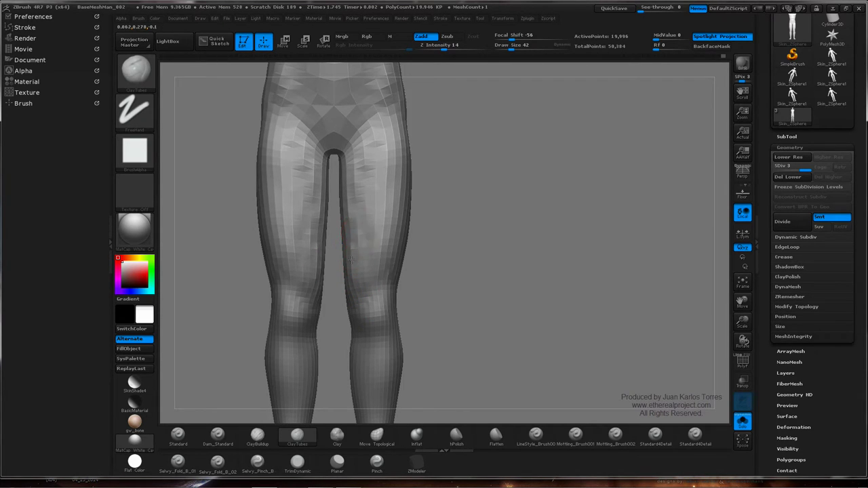
left_click_drag(362, 228, 364, 229, "shift")
mouse_move(428, 245)
left_mouse_down()
mouse_move(475, 244)
mouse_move(412, 252)
left_mouse_up()
key("shift")
left_click_drag(351, 279, 354, 300, "shift")
Add ClayTubes volume to the outer lower thigh and the outer side of the knee
mouse_move(425, 231)
left_mouse_down()
mouse_move(414, 227)
mouse_move(428, 225)
left_mouse_up()
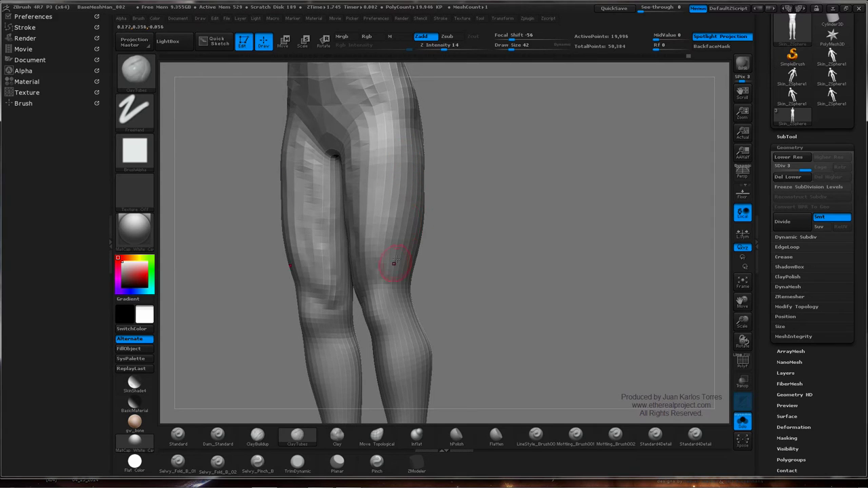
left_click_drag(433, 223, 430, 224)
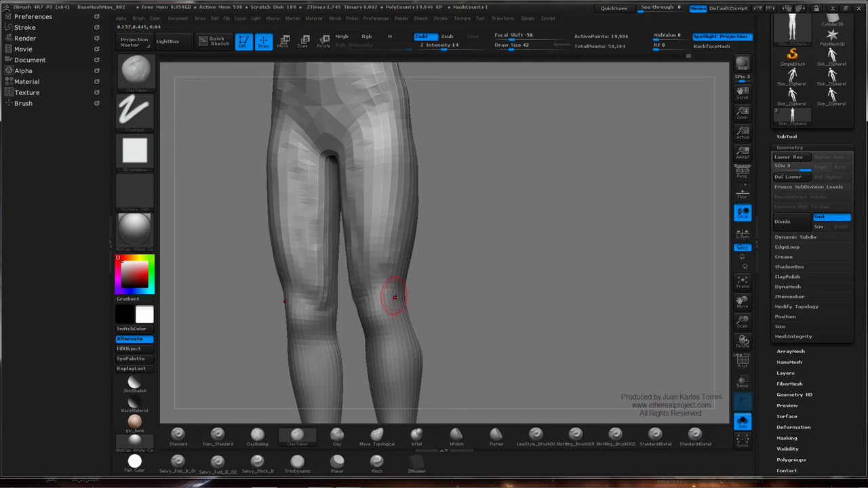
left_click_drag(459, 219, 519, 211, "shift")
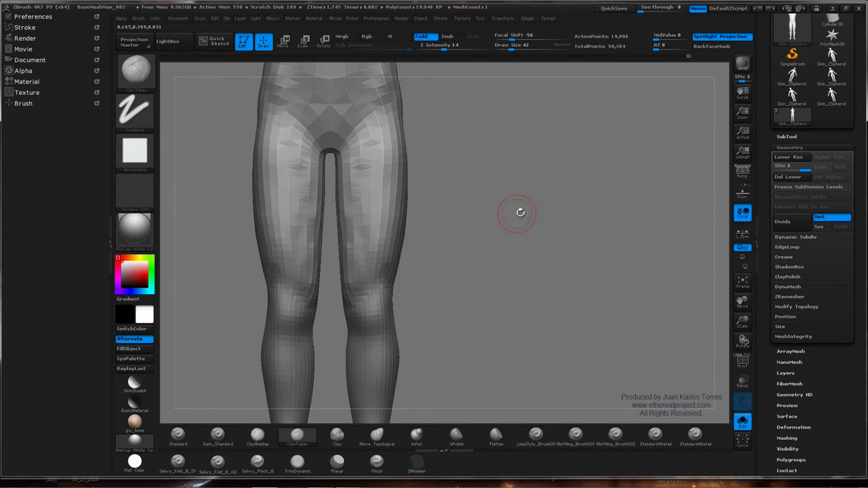
Build up the kneecaps with ClayTubes and smooth them into the area below the knee
right_click_drag(543, 213, 518, 201, "ctrl")
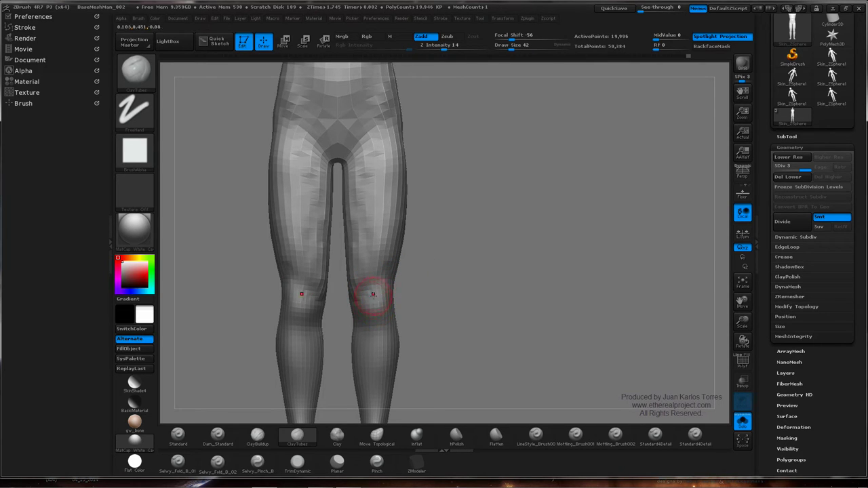
left_click(372, 295)
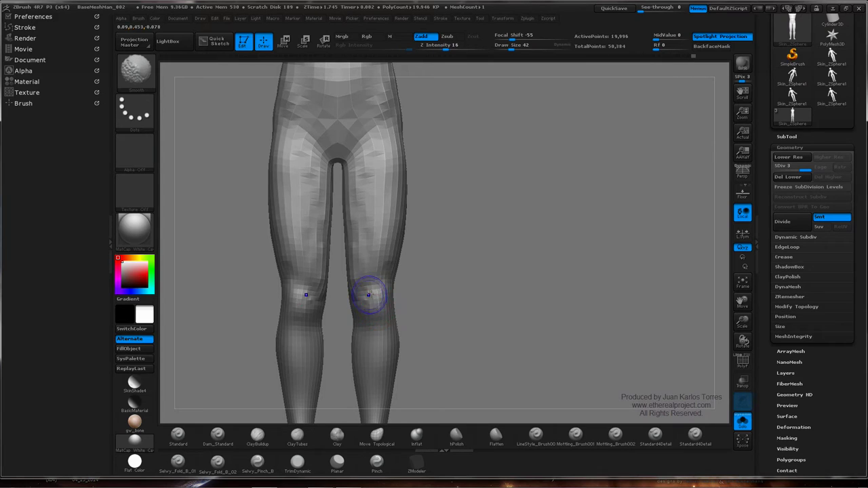
mouse_move(372, 294)
left_mouse_down("shift")
mouse_move(382, 299)
mouse_move(374, 324)
left_mouse_up("shift")
mouse_move(467, 301)
left_mouse_down()
mouse_move(360, 271)
mouse_move(409, 264)
left_mouse_up()
Refine the inner thigh from the groin to the knee with ClayTubes and smooth its surface
key("ctrl")
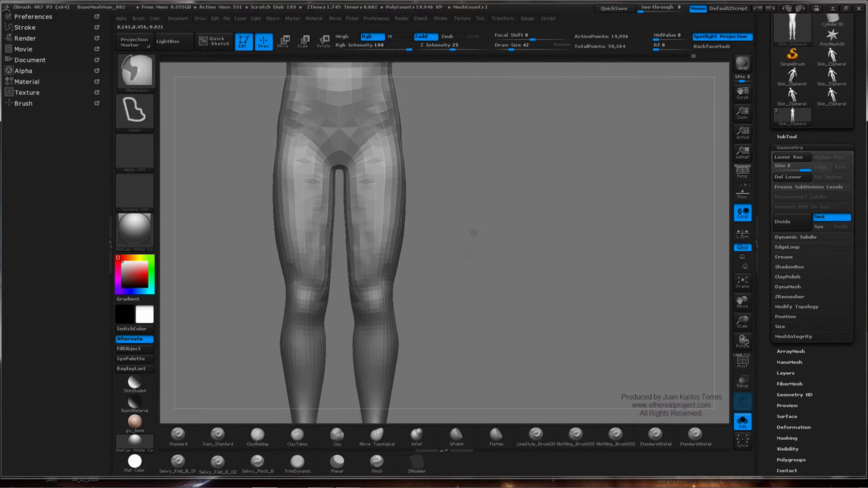
mouse_move(473, 233)
right_mouse_down("ctrl")
mouse_move(492, 225)
mouse_move(472, 227)
right_mouse_up("ctrl")
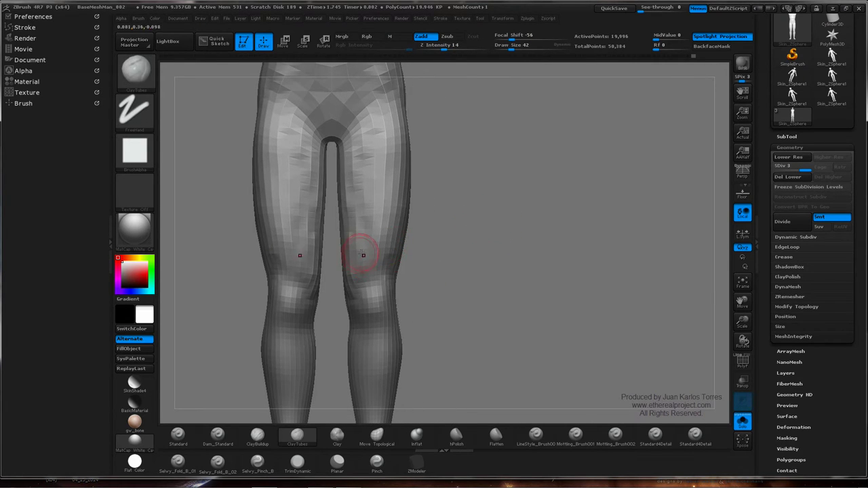
right_click_drag(360, 253, 367, 242)
mouse_move(348, 238)
left_mouse_down()
mouse_move(364, 208)
mouse_move(357, 186)
left_mouse_up()
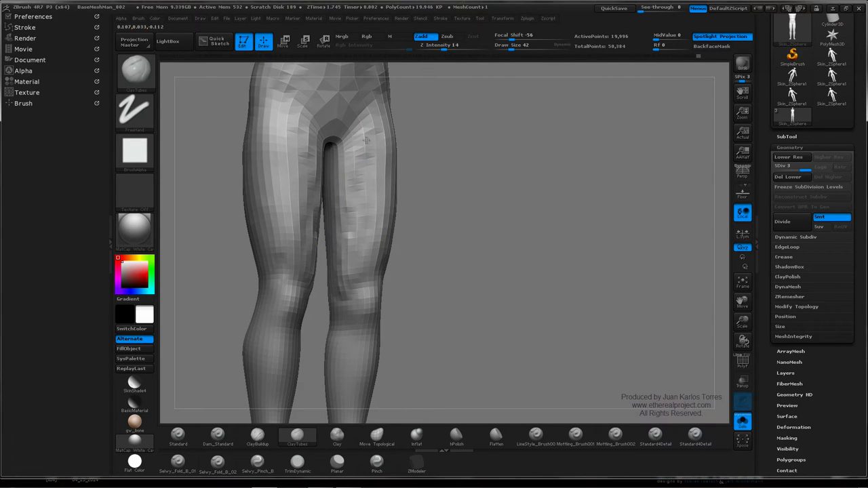
key("shift")
left_click_drag(364, 138, 355, 189, "shift")
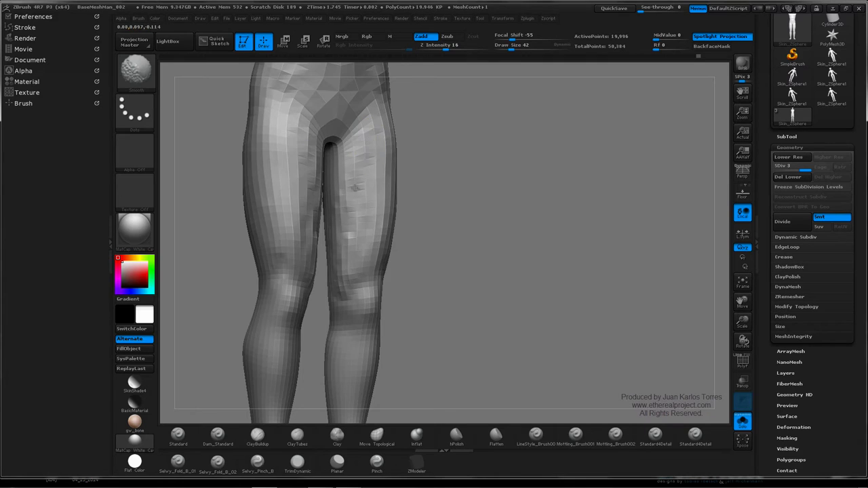
mouse_move(469, 207)
right_mouse_down()
mouse_move(517, 213)
mouse_move(453, 220)
mouse_move(490, 223)
right_mouse_up()
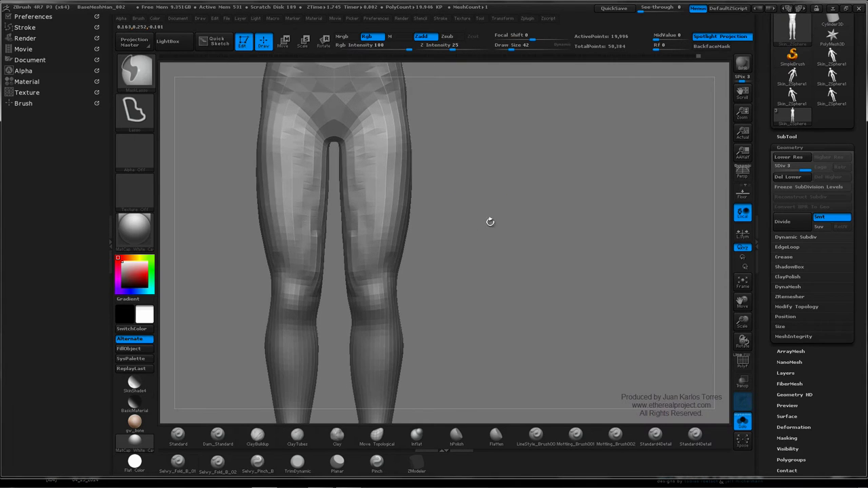
Sculpt the back of the upper thighs below the buttocks with ClayTubes and smooth the outer edge
right_click_drag(463, 187, 469, 241, "alt")
mouse_move(465, 233)
left_mouse_down()
mouse_move(450, 265)
mouse_move(441, 233)
mouse_move(344, 231)
mouse_move(529, 194)
mouse_move(379, 195)
left_mouse_up()
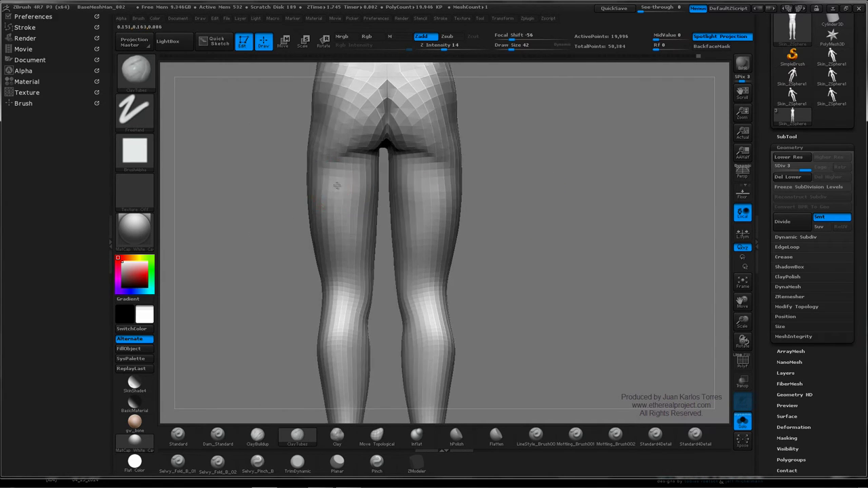
right_click_drag(337, 183, 323, 169)
left_click_drag(308, 175, 310, 140, "shift")
key("shift")
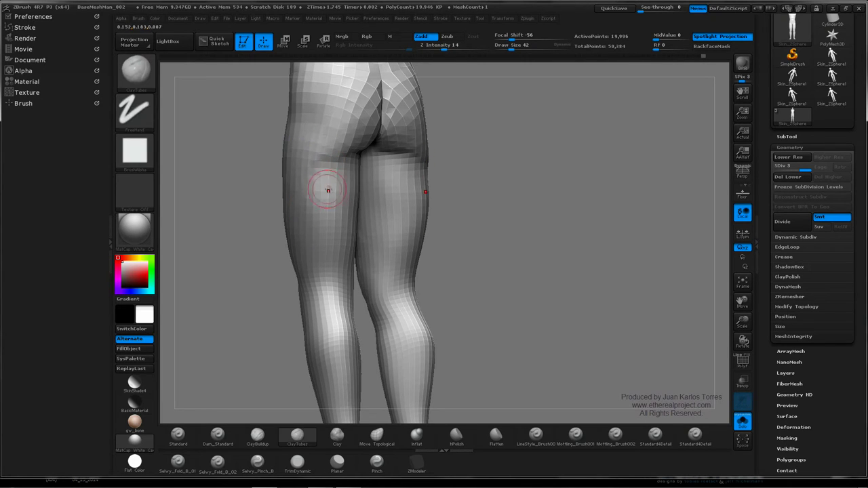
left_click_drag(569, 161, 527, 157)
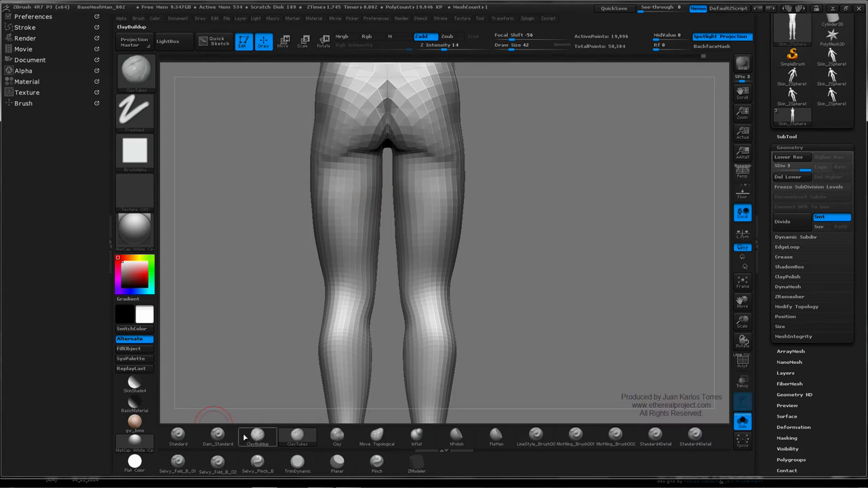
Carve the hamstring separation down the back of the thighs with Dam_Standard, softening the area below the buttock crease
left_click(217, 437)
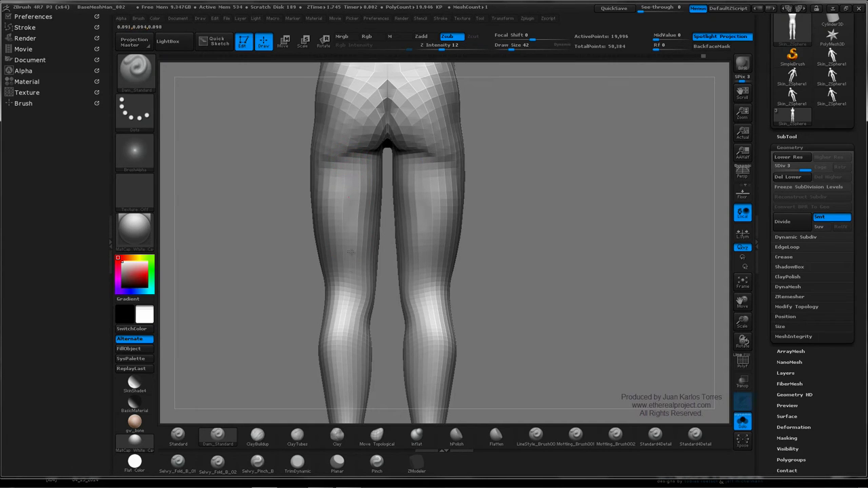
mouse_move(359, 202)
right_mouse_down()
mouse_move(316, 204)
mouse_move(366, 198)
mouse_move(357, 201)
right_mouse_up()
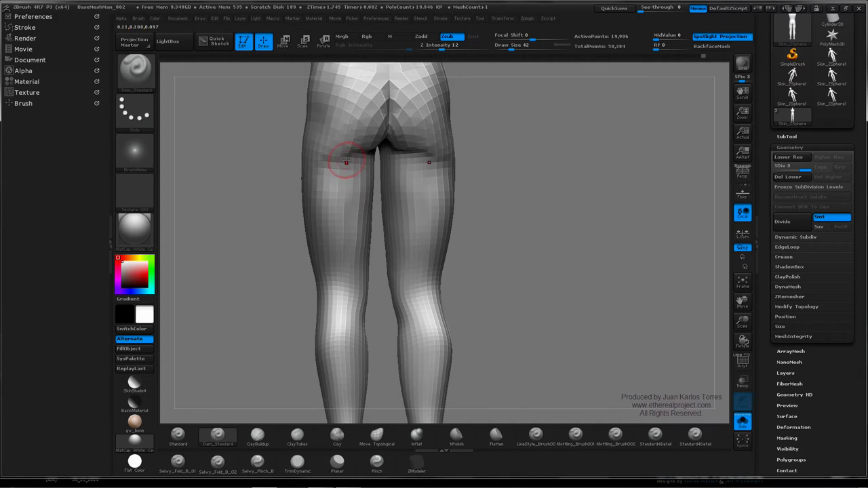
key("shift")
mouse_move(339, 163)
left_mouse_down("shift")
mouse_move(343, 231)
mouse_move(343, 213)
left_mouse_up("shift")
right_click_drag(356, 206, 327, 203)
mouse_move(327, 203)
left_mouse_down()
mouse_move(316, 199)
mouse_move(345, 163)
left_mouse_up()
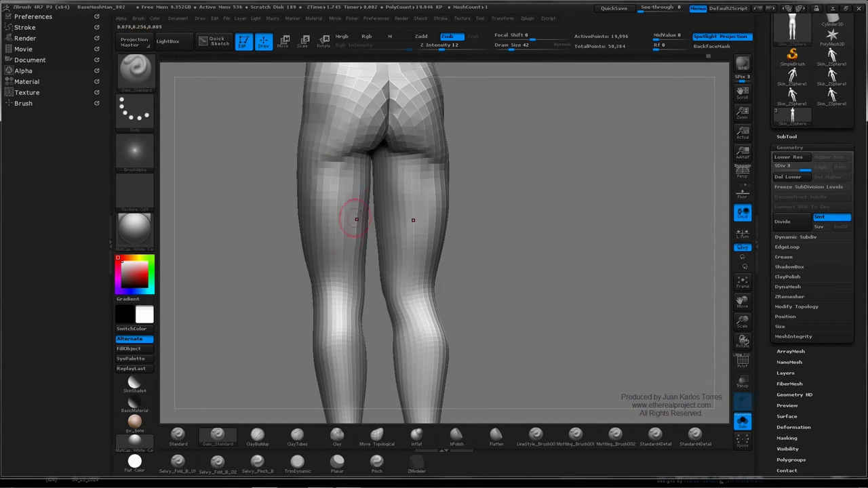
Deepen the hamstring lines toward the back of the knees with Dam_Standard and smooth the mid-thigh
right_click_drag(513, 158, 496, 207, "shift")
mouse_move(507, 176)
right_mouse_down("ctrl")
mouse_move(454, 181)
mouse_move(485, 181)
right_mouse_up("ctrl")
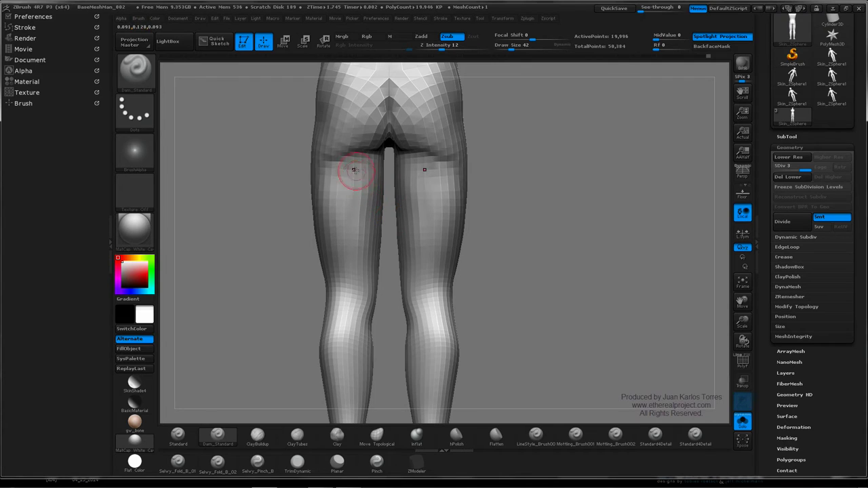
right_click_drag(360, 192, 340, 196)
left_click_drag(339, 197, 357, 191, "shift")
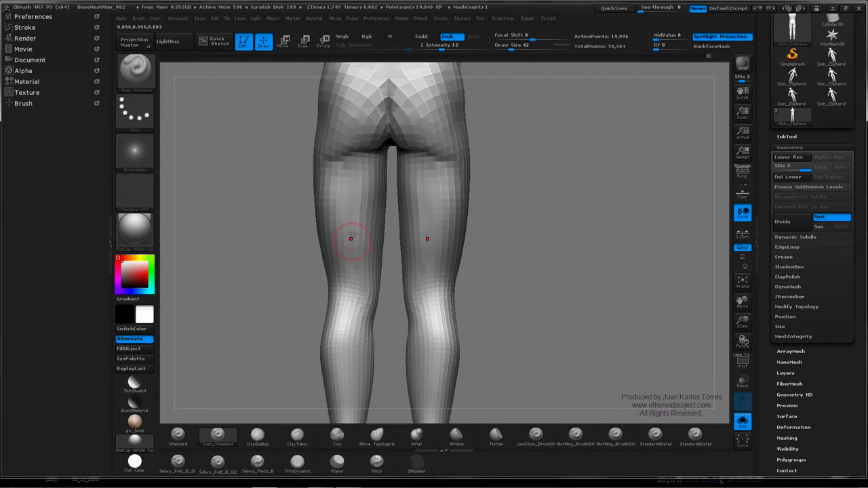
Carve the hamstring definition down the back of the thigh to the outer knee with Dam_Standard
left_click_drag(503, 204, 494, 206, "shift")
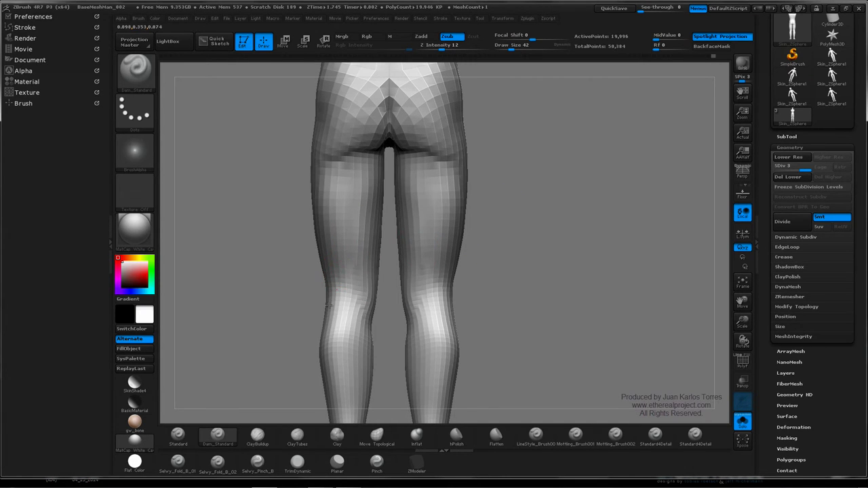
left_click_drag(343, 212, 331, 322)
mouse_move(317, 297)
left_mouse_down()
mouse_move(371, 261)
mouse_move(324, 291)
left_mouse_up()
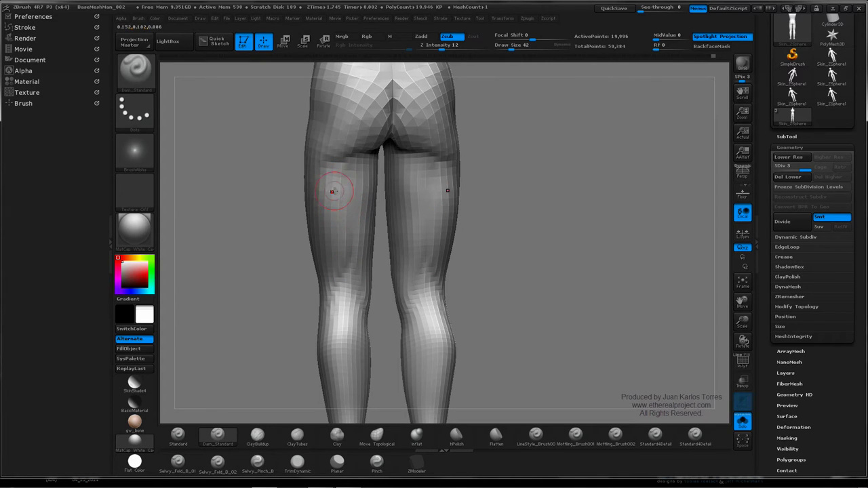
left_click_drag(310, 189, 306, 186)
right_click(306, 187)
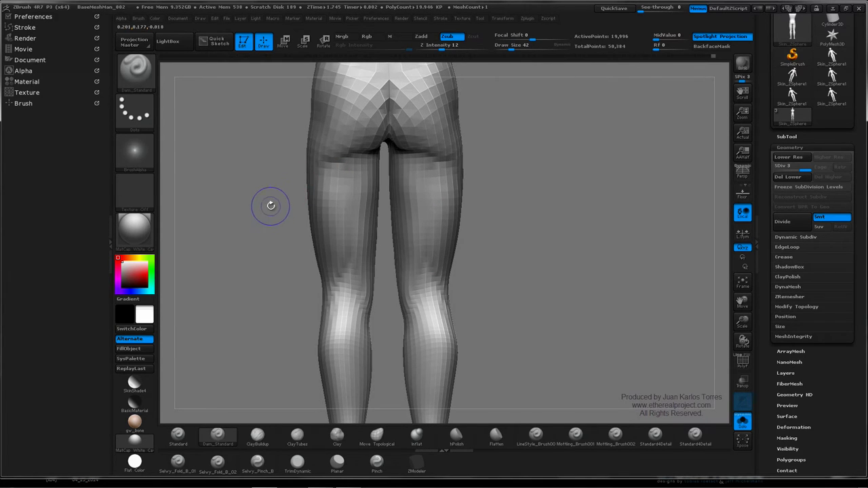
left_click_drag(269, 212, 317, 175)
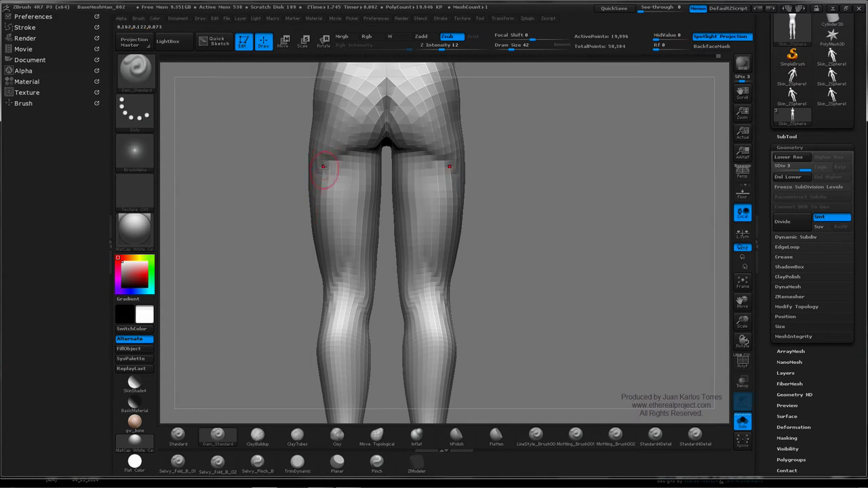
left_click_drag(271, 185, 316, 193)
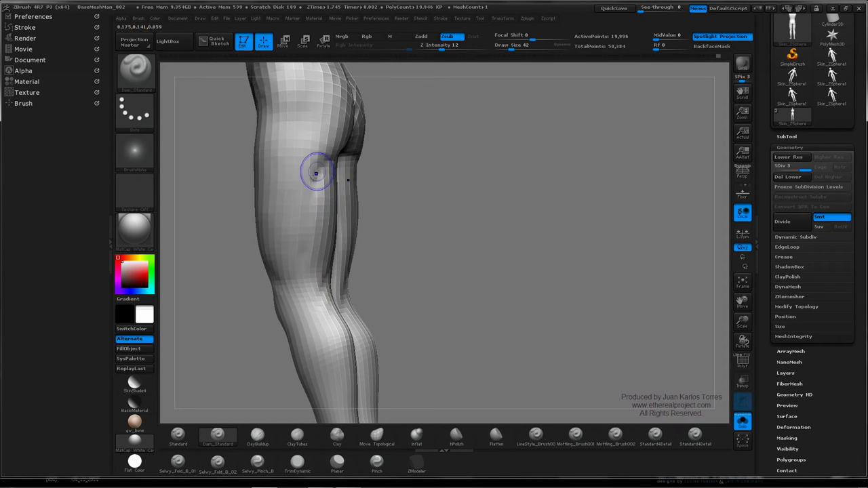
Deepen the groove between the outer thigh and the hamstring below the buttock with Dam_Standard
right_click_drag(309, 281, 471, 209)
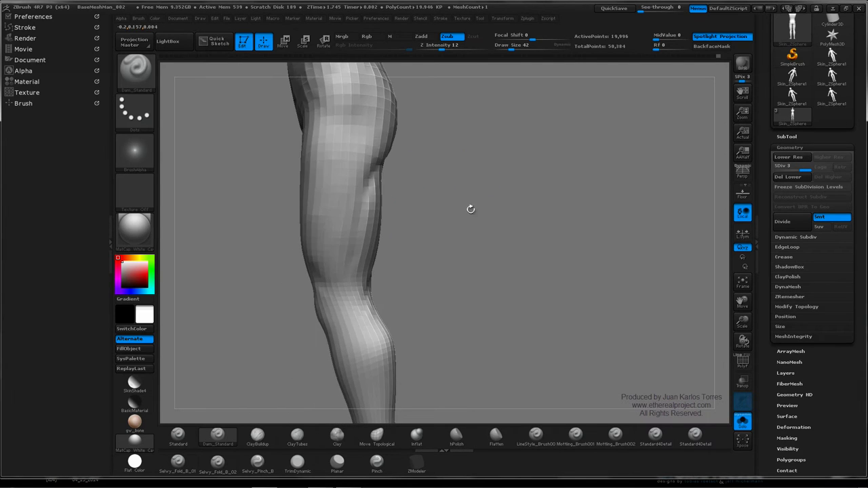
mouse_move(326, 183)
right_mouse_down()
mouse_move(379, 178)
mouse_move(363, 178)
mouse_move(333, 132)
right_mouse_up()
mouse_move(408, 200)
left_mouse_down("alt")
mouse_move(406, 165)
mouse_move(426, 151)
mouse_move(400, 155)
mouse_move(424, 193)
mouse_move(460, 216)
mouse_move(451, 248)
mouse_move(439, 203)
mouse_move(507, 187)
mouse_move(565, 196)
mouse_move(520, 196)
left_mouse_up("alt")
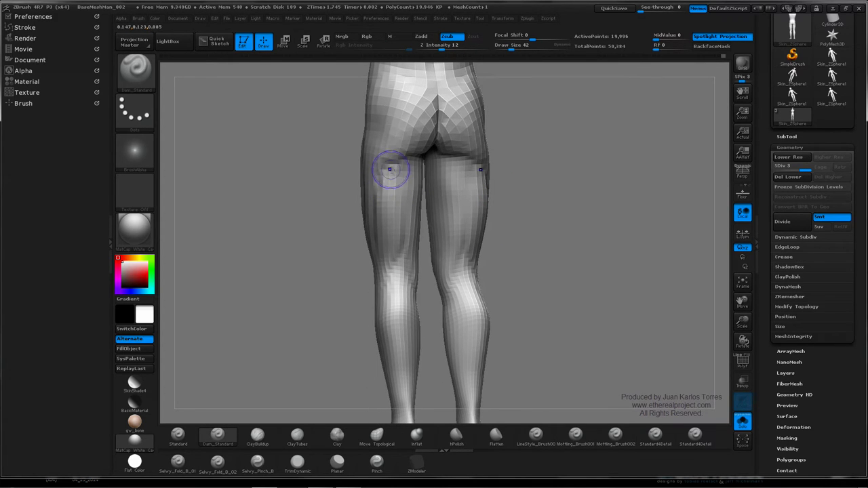
mouse_move(405, 200)
right_mouse_down()
mouse_move(381, 196)
mouse_move(400, 192)
mouse_move(397, 186)
right_mouse_up()
left_click_drag(397, 184, 412, 189)
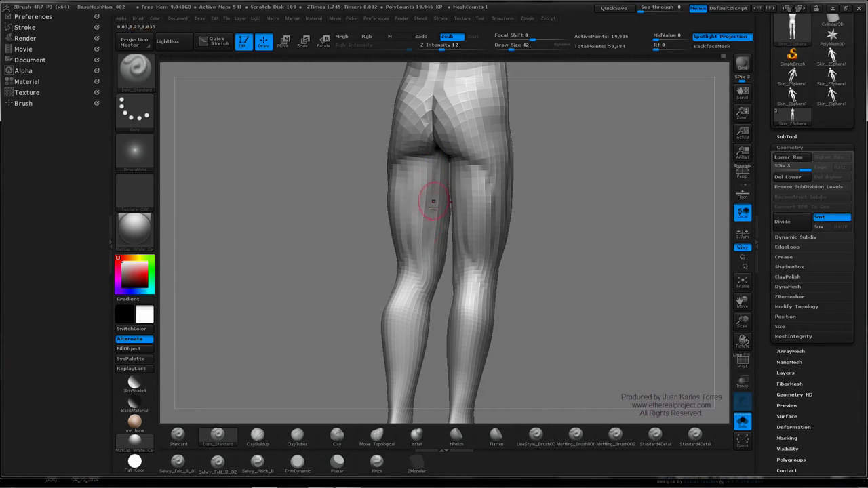
Refine the inner back thigh and the area below the buttock crease with Dam_Standard, smoothing the upper thigh
left_click_drag(433, 201, 432, 171)
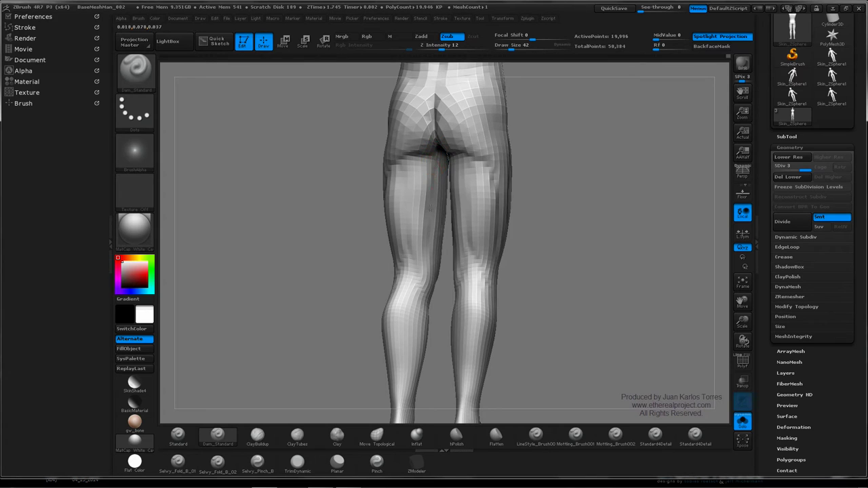
right_click_drag(433, 175, 442, 169)
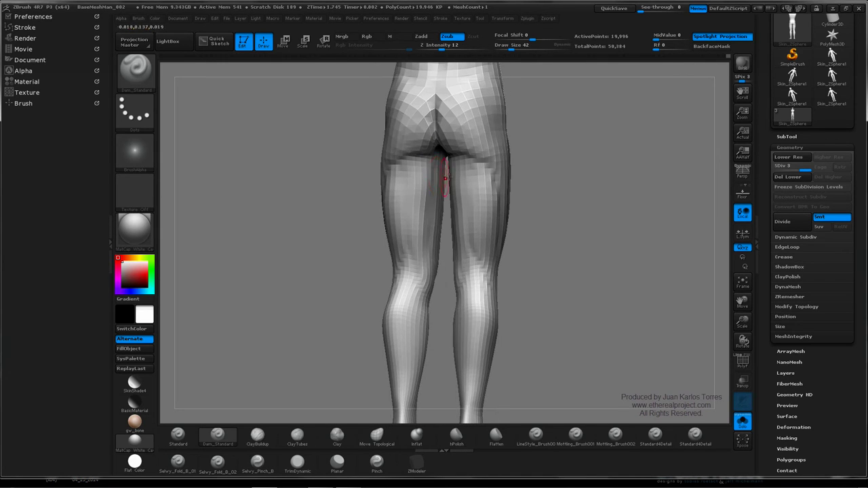
right_click_drag(437, 203, 455, 197)
left_click_drag(454, 195, 465, 158)
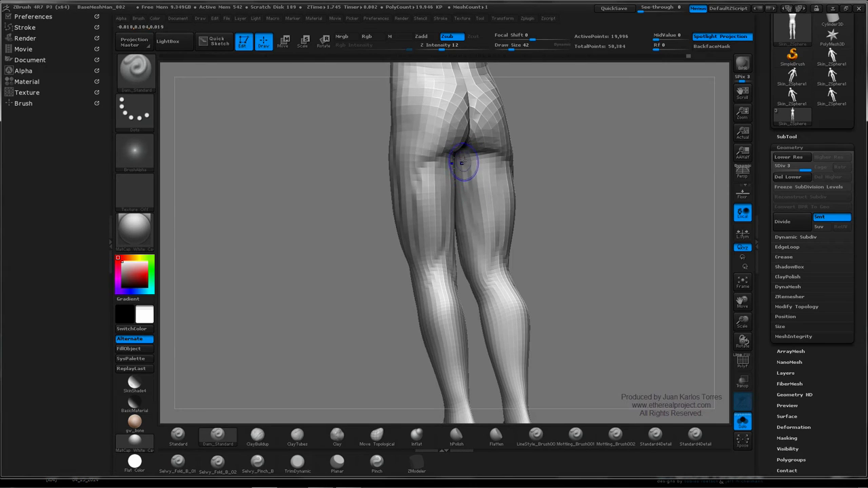
left_click_drag(533, 190, 507, 210)
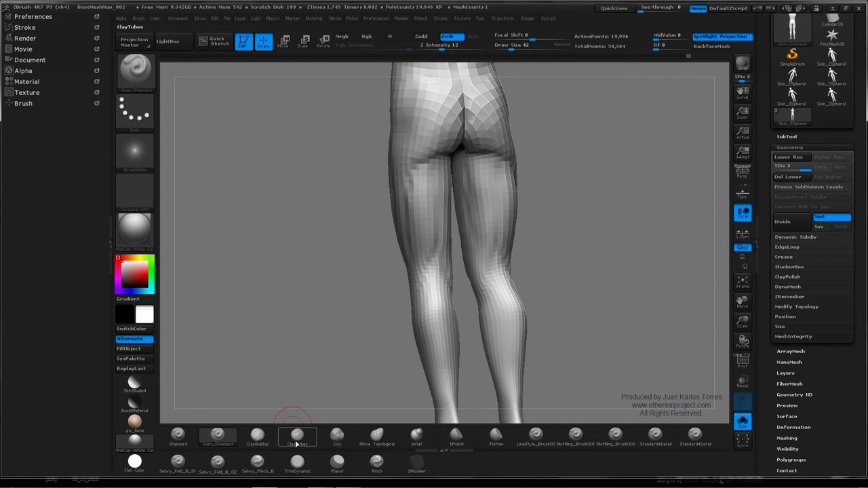
left_click(254, 437)
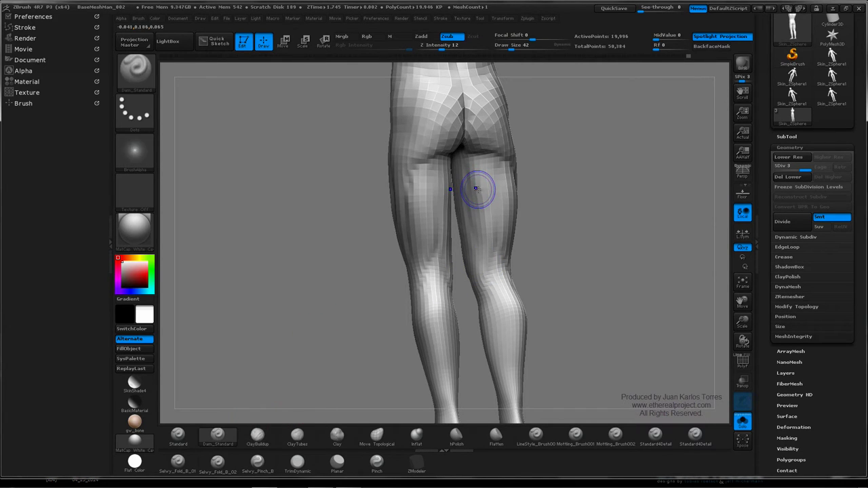
left_click_drag(478, 186, 493, 177, "shift")
mouse_move(496, 179)
right_mouse_down()
mouse_move(502, 187)
mouse_move(507, 180)
right_mouse_up()
Switch from Dam_Standard to the ClayBuildup brush and back again
key("b")
key("d")
key("s")
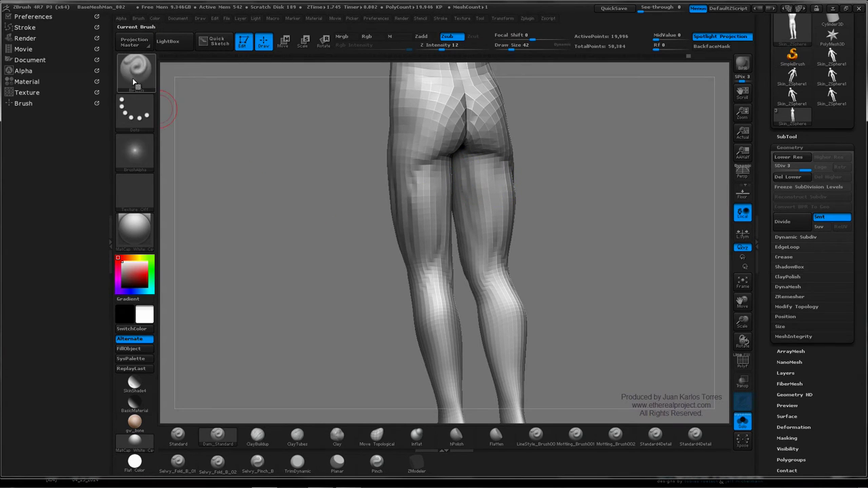
key("b")
key("c")
key("b")
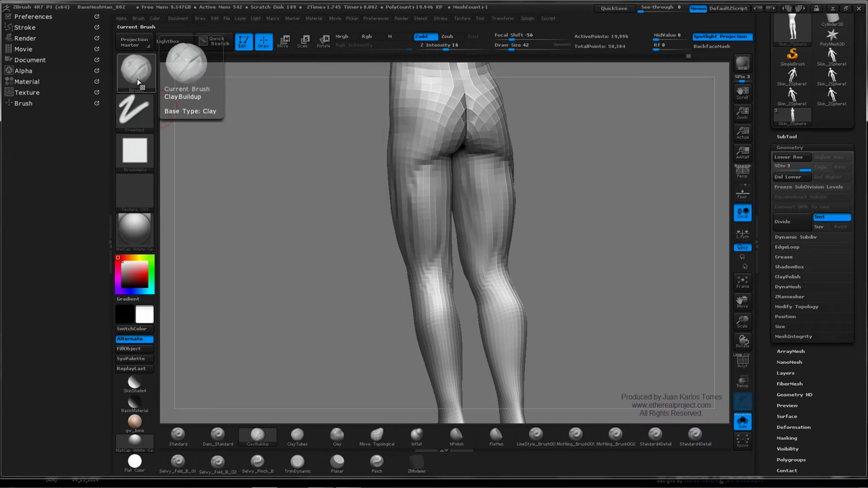
key("b")
key("d")
key("s")
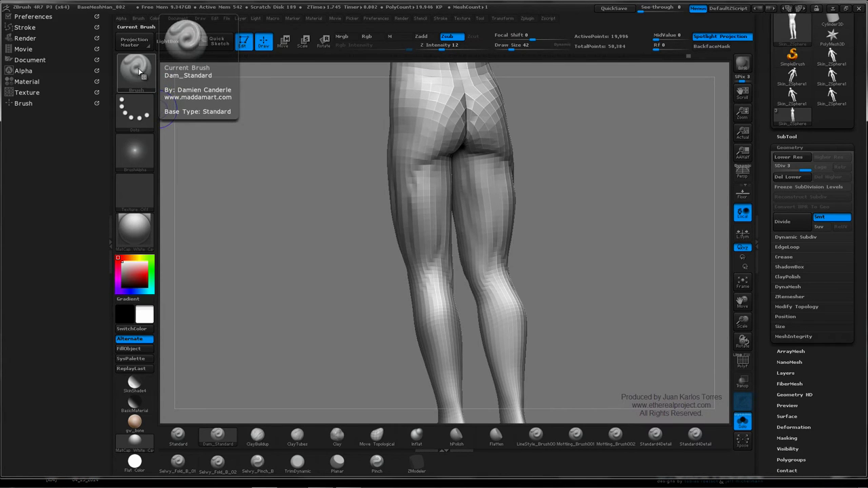
Choose Smooth as the sculpting smoothing brush and skip its note until the next restart
left_click(139, 71)
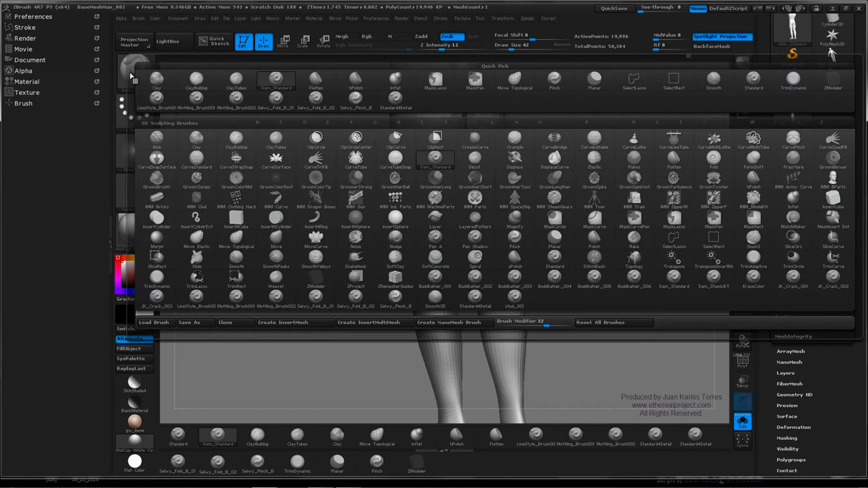
key("t")
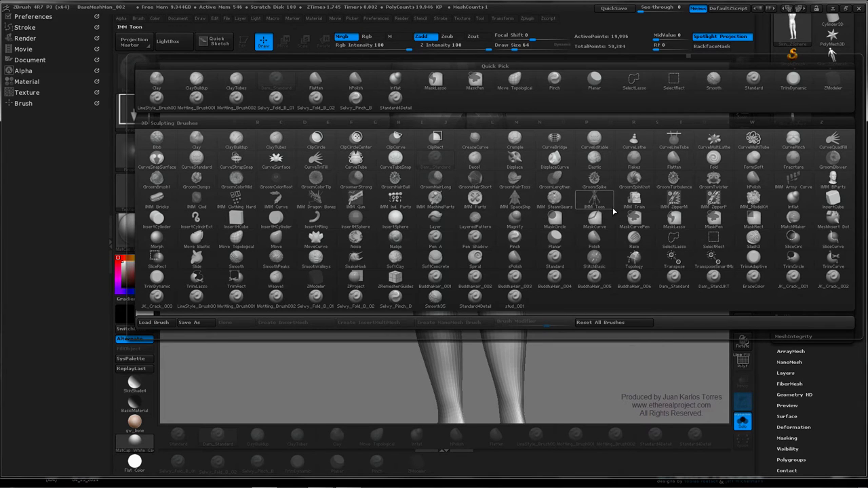
mouse_move(623, 216)
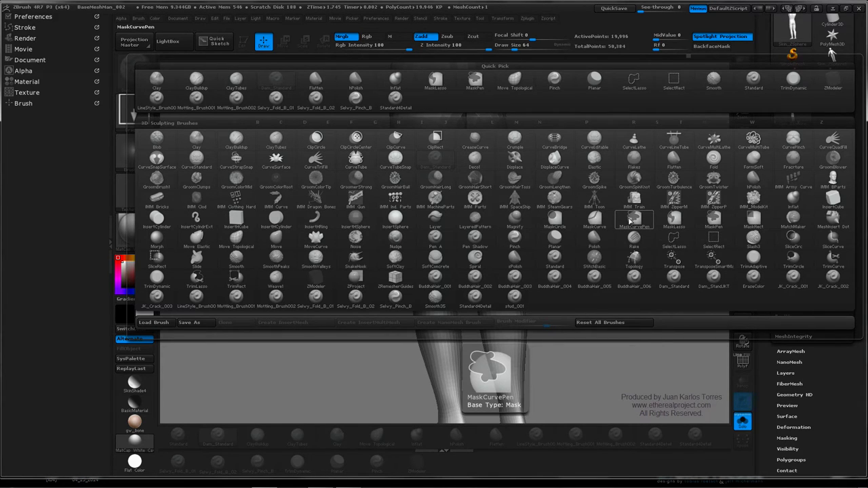
key("s")
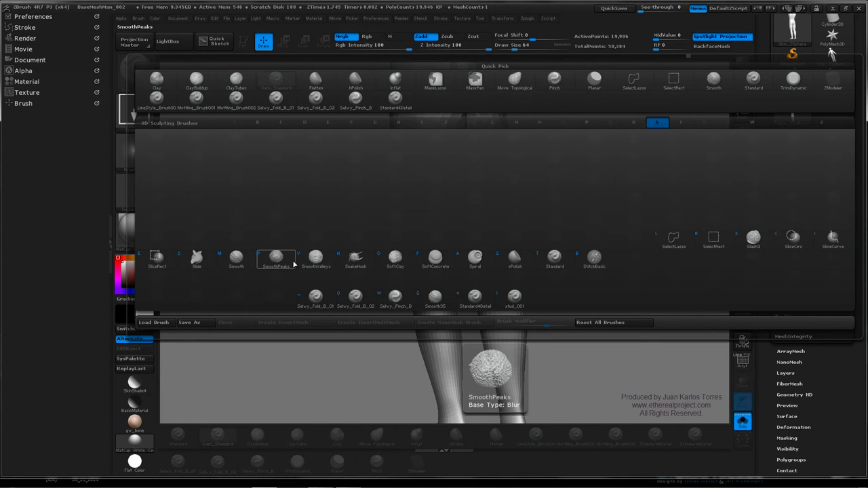
left_click(237, 259)
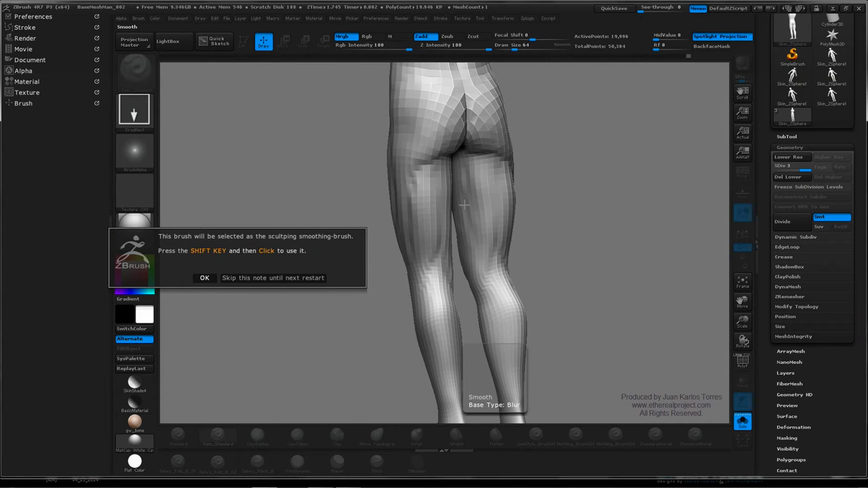
left_click(234, 278)
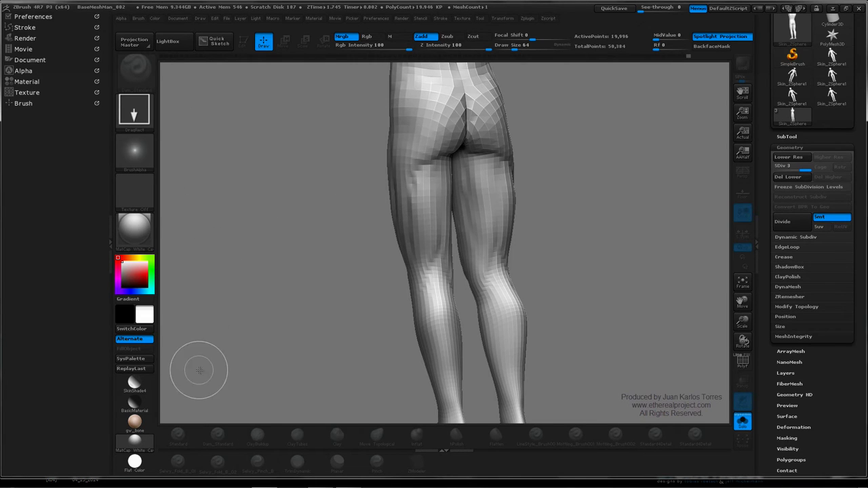
left_click(142, 232)
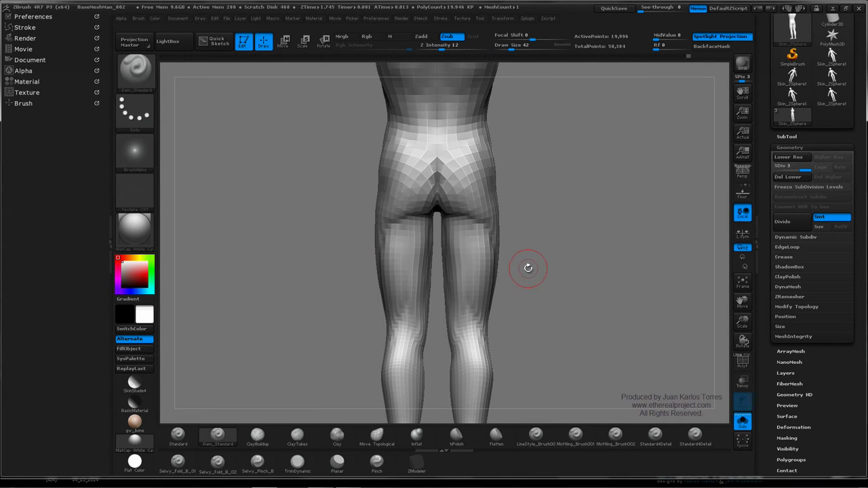
Smooth the outer back of the thighs and touch up the inner thigh with Dam_Standard
left_click_drag(519, 284, 479, 271)
key("shift")
mouse_move(383, 259)
left_mouse_down("shift")
mouse_move(386, 248)
mouse_move(391, 300)
mouse_move(405, 251)
mouse_move(390, 247)
mouse_move(384, 281)
left_mouse_up("shift")
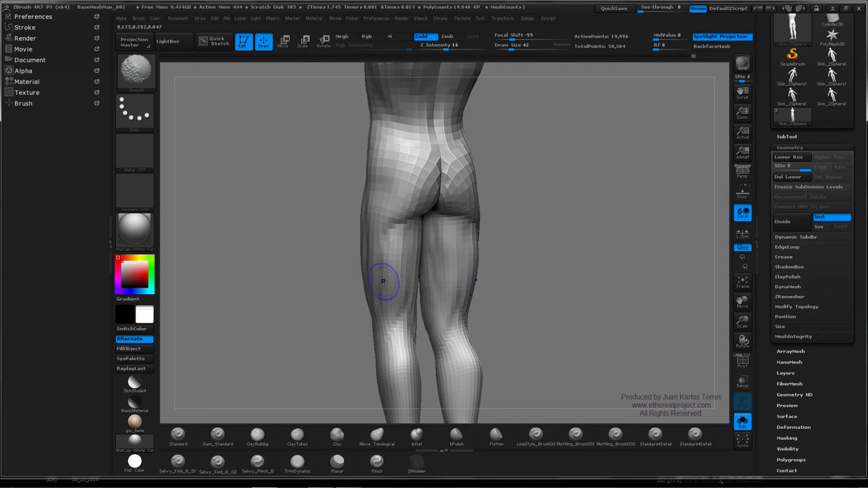
left_click_drag(503, 254, 537, 252)
key("shift")
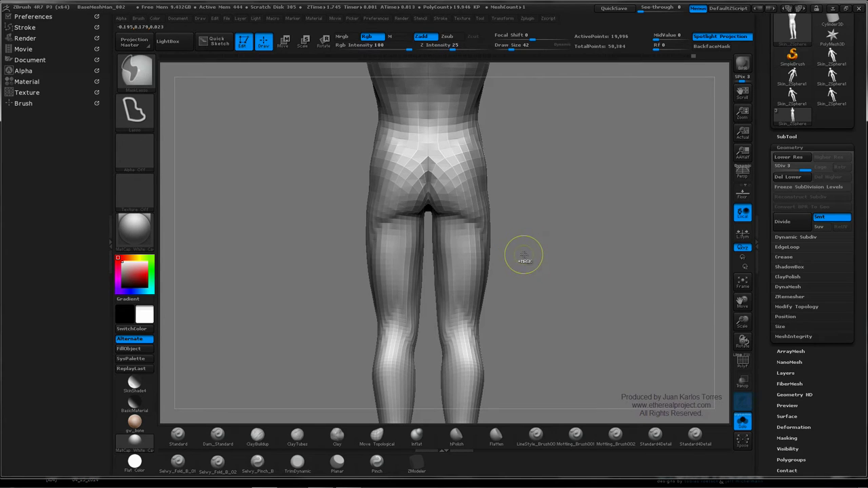
mouse_move(519, 253)
left_mouse_down()
mouse_move(535, 253)
mouse_move(493, 254)
mouse_move(558, 240)
left_mouse_up()
mouse_move(380, 264)
left_mouse_down("shift")
mouse_move(376, 252)
mouse_move(381, 297)
left_mouse_up("shift")
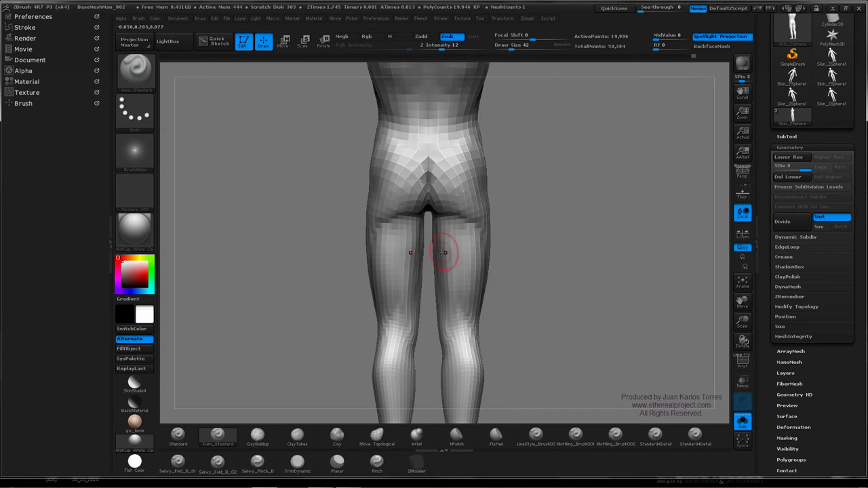
right_click_drag(442, 253, 434, 248)
Pull the crotch downward between the thighs from the front with the Move Topological brush
mouse_move(425, 248)
left_mouse_down()
mouse_move(431, 200)
mouse_move(519, 193)
mouse_move(527, 223)
left_mouse_up()
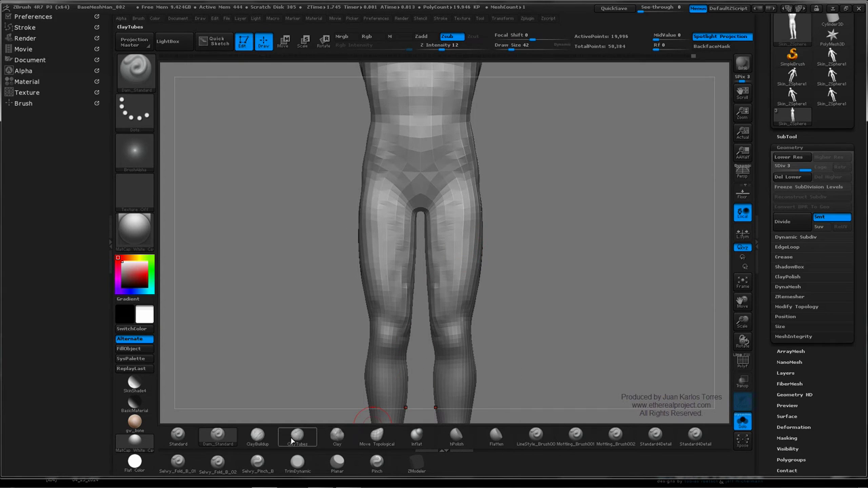
left_click(377, 436)
left_click_drag(419, 196, 421, 205)
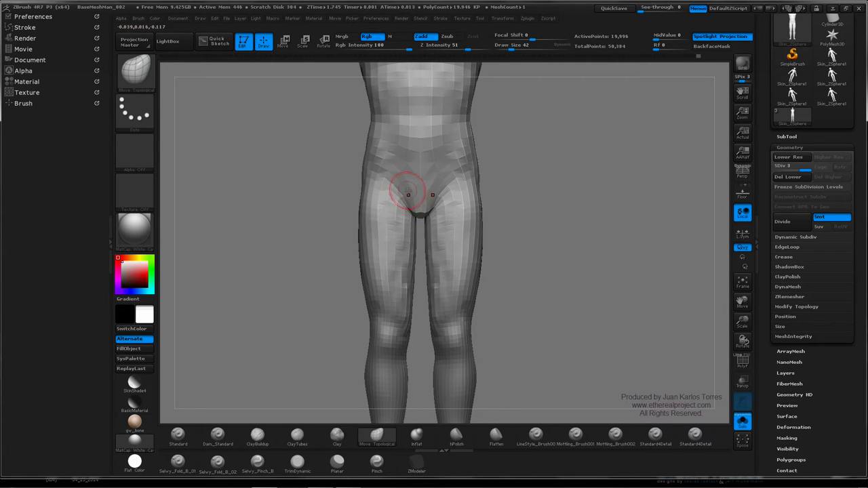
right_click_drag(446, 186, 414, 191)
left_click_drag(404, 191, 564, 182)
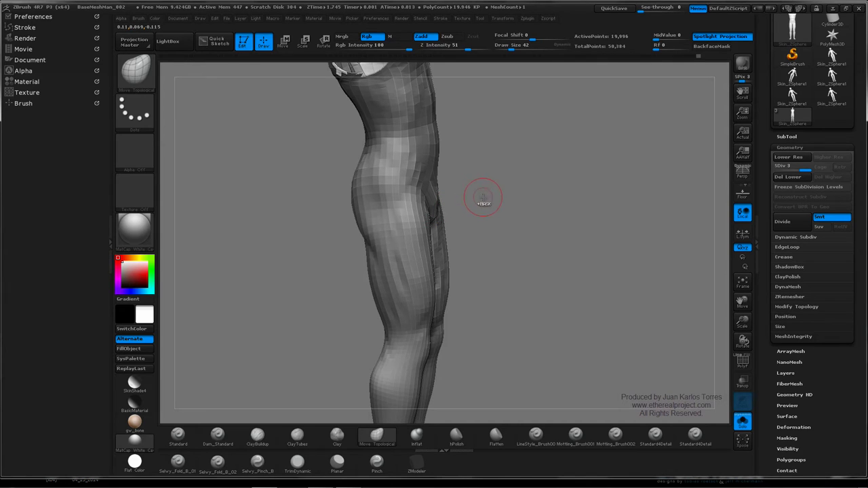
left_click_drag(476, 196, 422, 193)
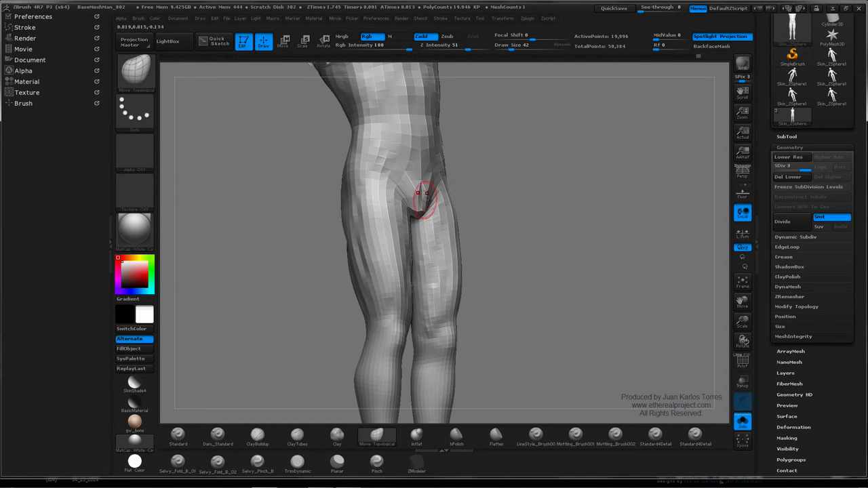
Shape the groin volume from the front and side with Move Topological, pulling it forward and down
right_click_drag(424, 197, 441, 193)
mouse_move(422, 194)
left_mouse_down("shift")
mouse_move(427, 203)
mouse_move(452, 149)
mouse_move(540, 164)
mouse_move(595, 202)
mouse_move(594, 240)
mouse_move(519, 221)
left_mouse_up("shift")
right_click_drag(519, 221, 578, 214)
mouse_move(579, 218)
left_mouse_down()
mouse_move(564, 196)
mouse_move(531, 229)
mouse_move(451, 229)
mouse_move(511, 210)
mouse_move(382, 235)
left_mouse_up()
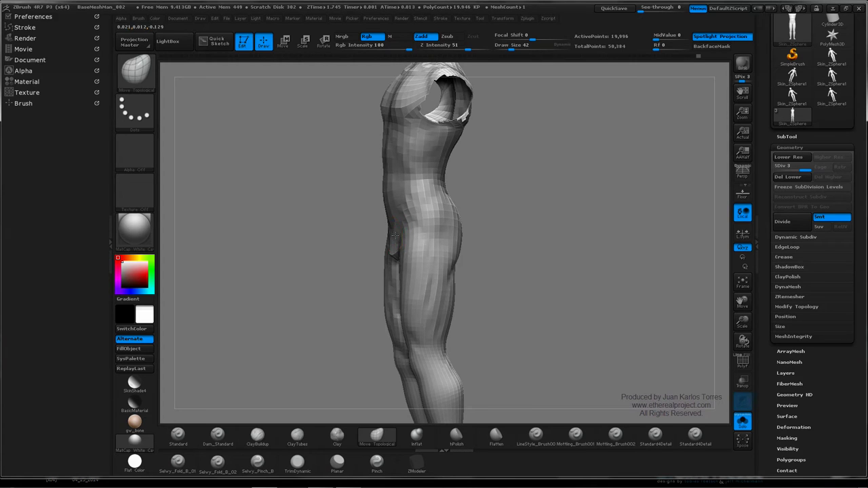
mouse_move(400, 220)
left_mouse_down()
mouse_move(556, 208)
mouse_move(526, 209)
mouse_move(548, 217)
mouse_move(519, 223)
mouse_move(530, 227)
mouse_move(520, 219)
mouse_move(527, 170)
mouse_move(506, 201)
mouse_move(524, 203)
left_mouse_up()
key("ctrl")
right_click_drag(524, 203, 510, 213, "ctrl")
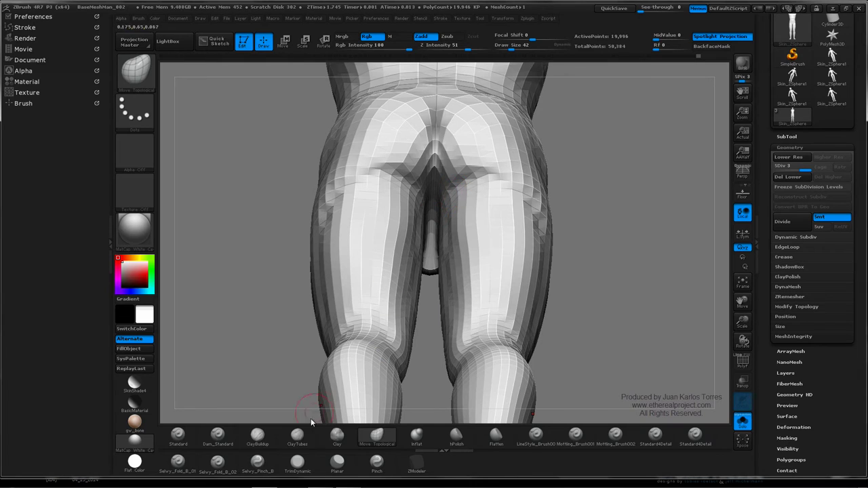
Refine the underside of the groin between the buttocks and inner thighs with the Clay brush and smoothing
left_click(337, 437)
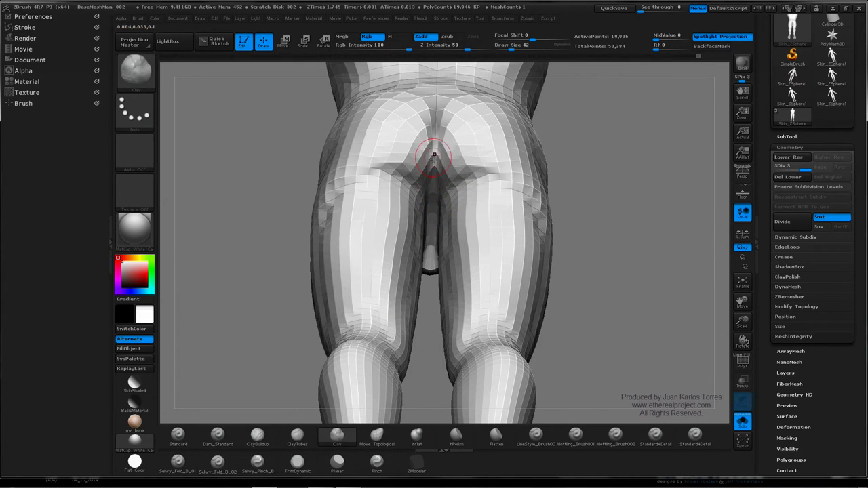
key("shift")
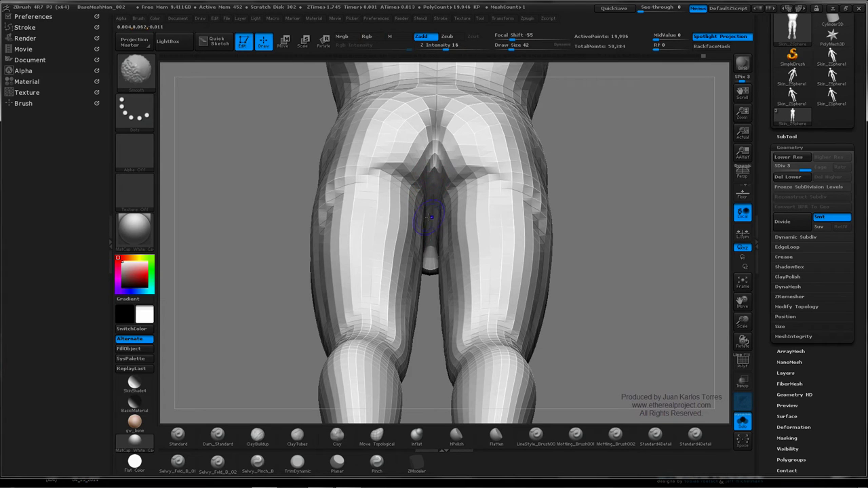
mouse_move(425, 242)
right_mouse_down()
mouse_move(430, 272)
mouse_move(435, 230)
right_mouse_up()
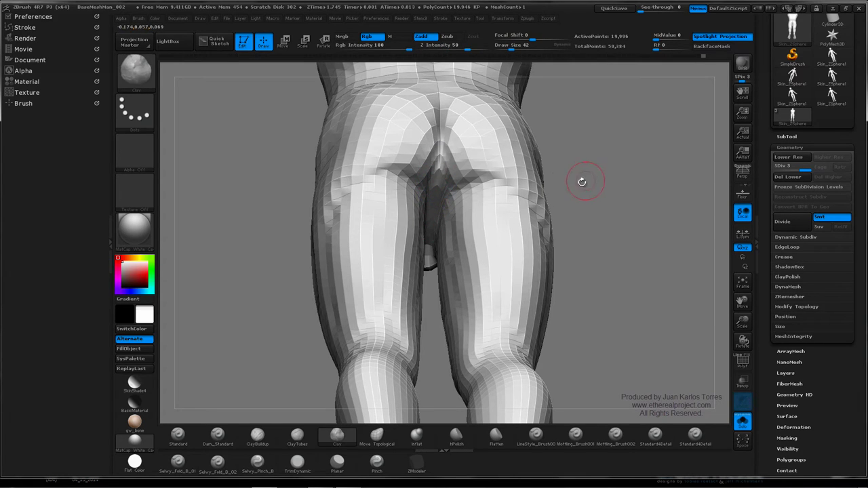
Examine the hips, buttocks and legs from behind and from both sides, up close and at full-body distance
left_click_drag(581, 179, 583, 217)
right_click_drag(630, 211, 562, 201, "ctrl")
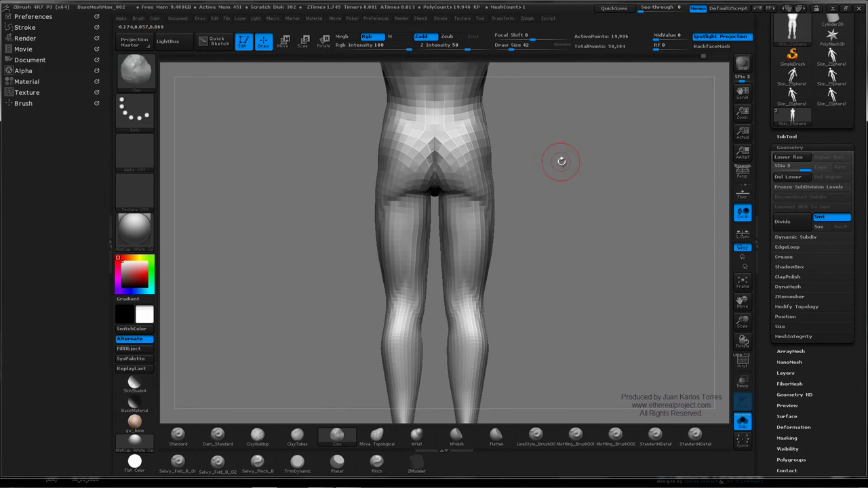
right_click_drag(561, 162, 531, 214, "alt")
right_click_drag(499, 223, 552, 222, "ctrl")
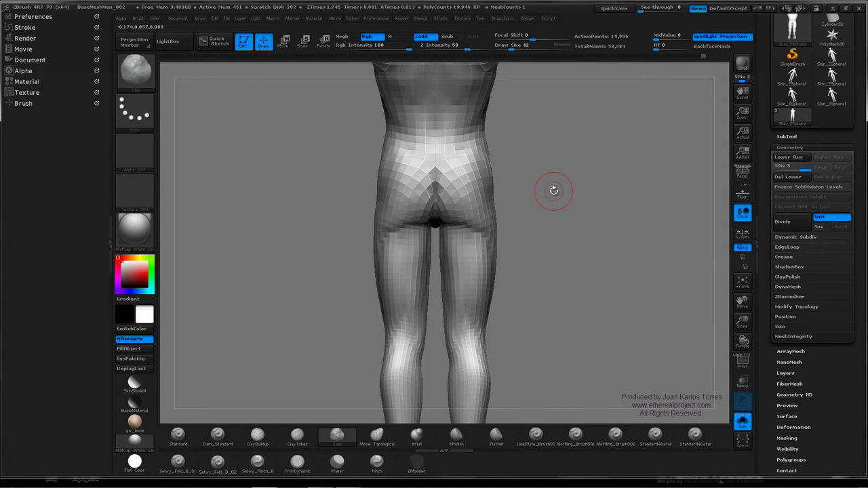
mouse_move(553, 191)
left_mouse_down()
mouse_move(522, 223)
mouse_move(456, 230)
left_mouse_up()
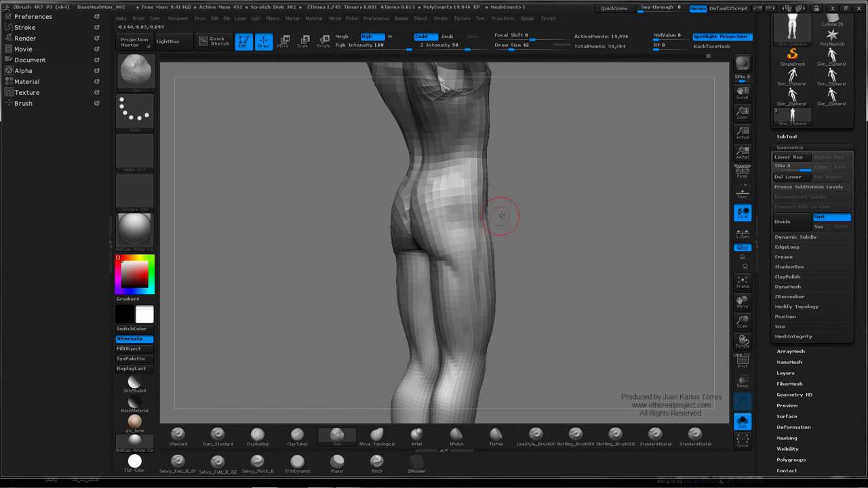
left_click_drag(499, 209, 552, 222)
left_click_drag(458, 219, 384, 213)
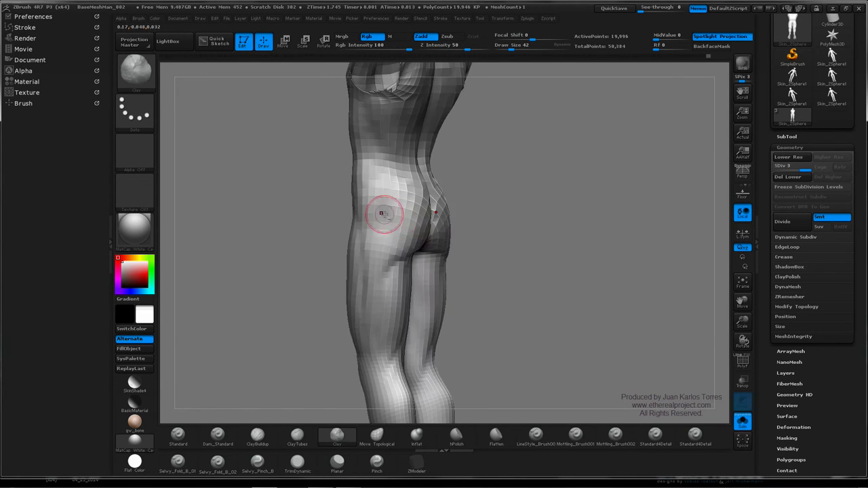
left_click_drag(458, 215, 402, 213)
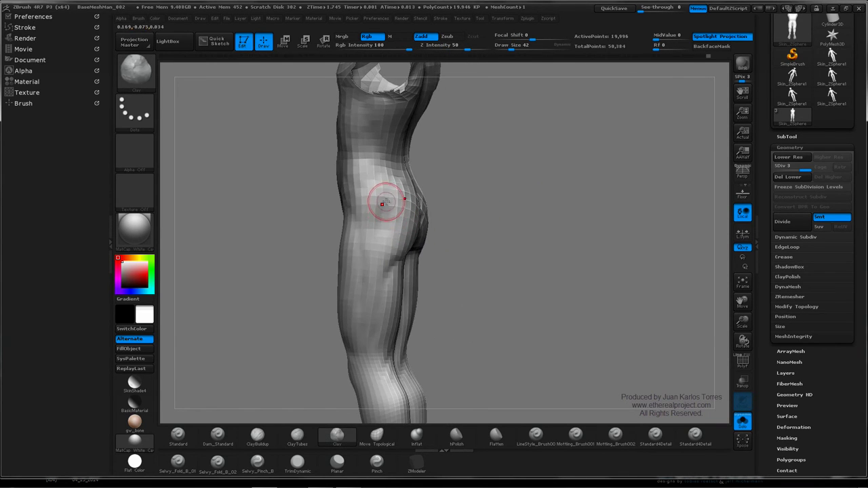
mouse_move(473, 253)
right_mouse_down("ctrl")
mouse_move(486, 221)
mouse_move(501, 227)
right_mouse_up("ctrl")
left_click_drag(500, 226, 542, 232)
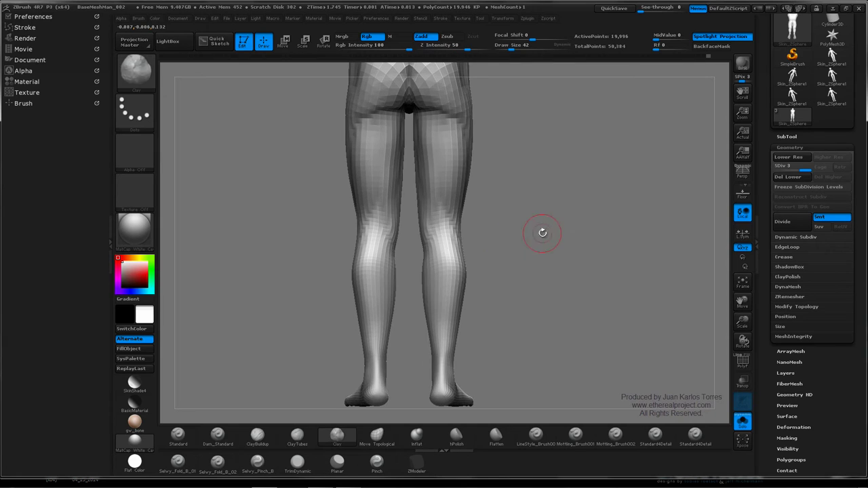
left_click_drag(503, 253, 550, 246)
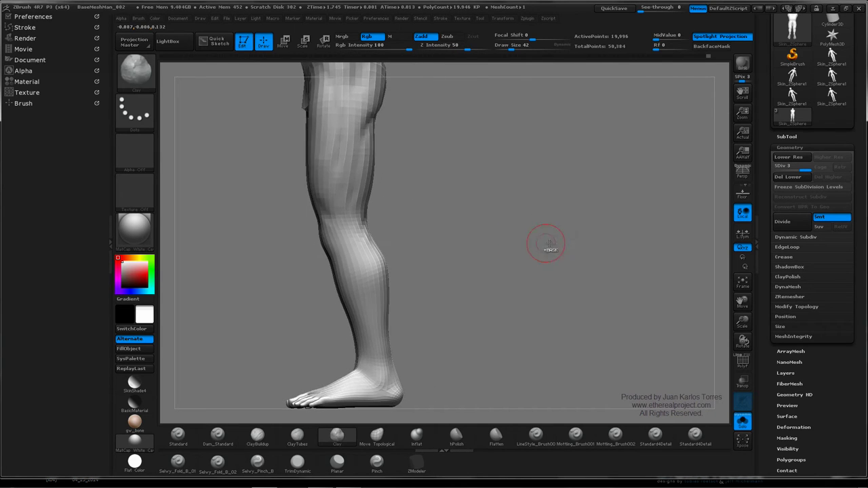
right_click_drag(504, 255, 490, 238, "ctrl")
right_click_drag(484, 173, 498, 308, "alt")
right_click_drag(504, 250, 502, 281, "alt")
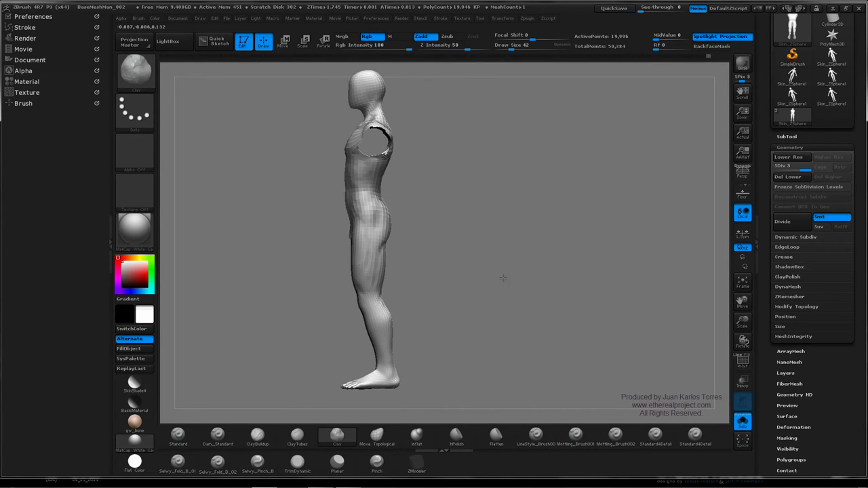
Unhide the whole body and divide the mesh up to subdivision level 5
left_click(528, 249, "ctrl+shift")
mouse_move(528, 251)
left_mouse_down()
mouse_move(581, 247)
mouse_move(591, 234)
mouse_move(591, 242)
left_mouse_up()
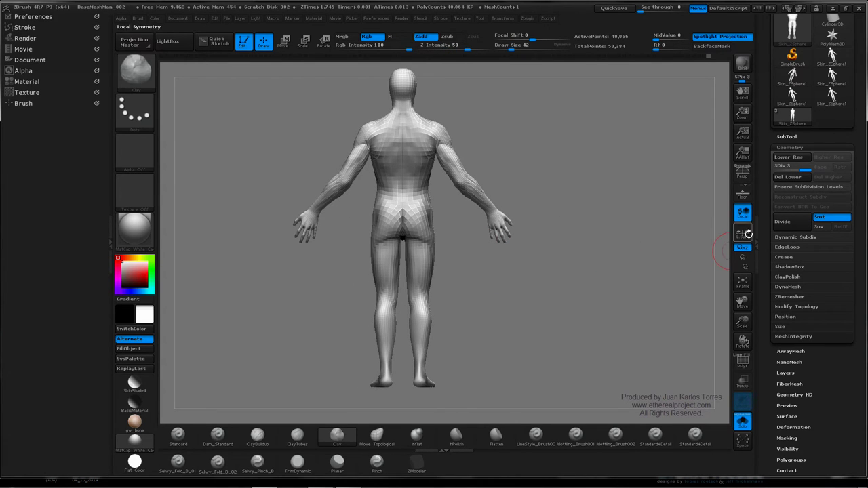
left_click(776, 197)
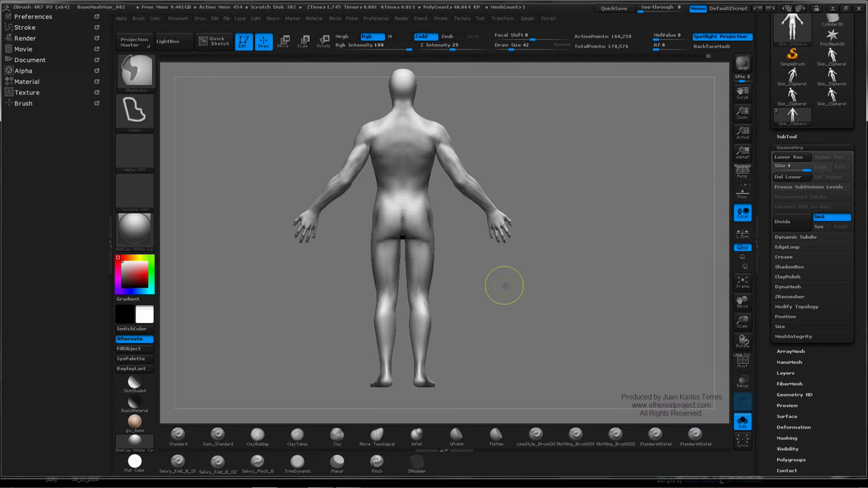
right_click_drag(504, 285, 558, 270, "ctrl")
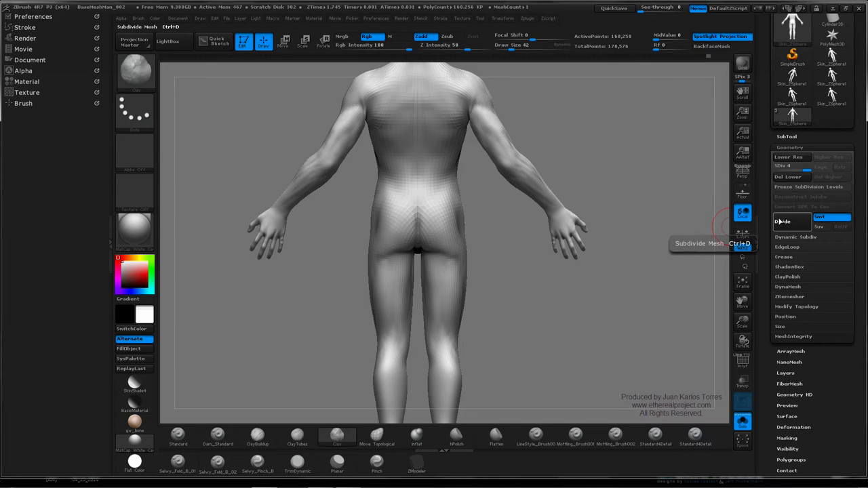
left_click(780, 221)
right_click_drag(581, 248, 619, 248, "ctrl")
right_click_drag(490, 305, 552, 198, "ctrl")
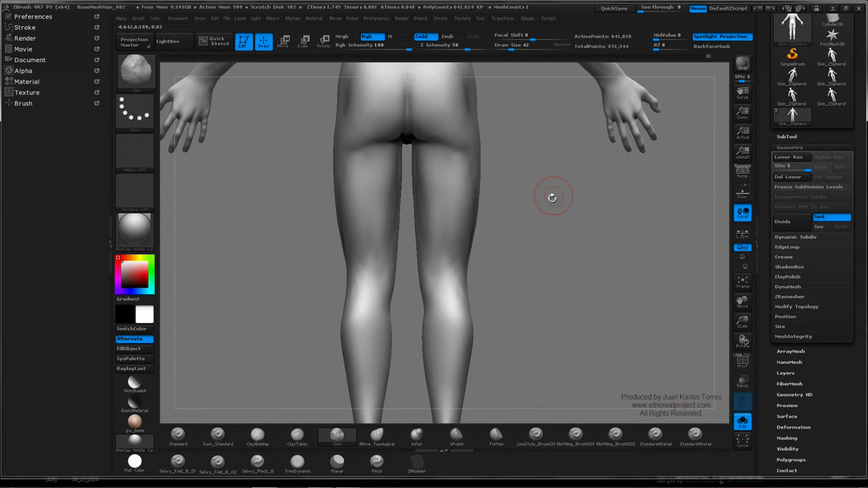
Lower the mesh to subdivision level 4 and check the backs of the knees and calves
right_click_drag(520, 263, 527, 215)
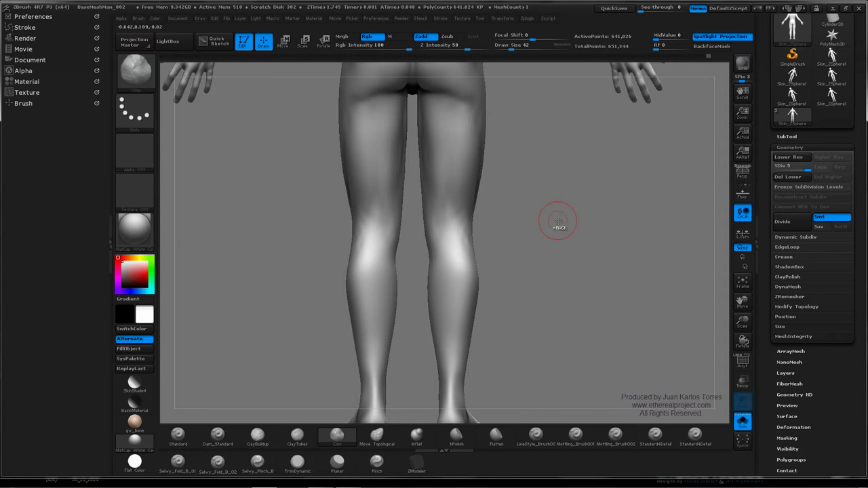
right_click_drag(558, 221, 522, 220, "ctrl")
right_click_drag(568, 171, 537, 195)
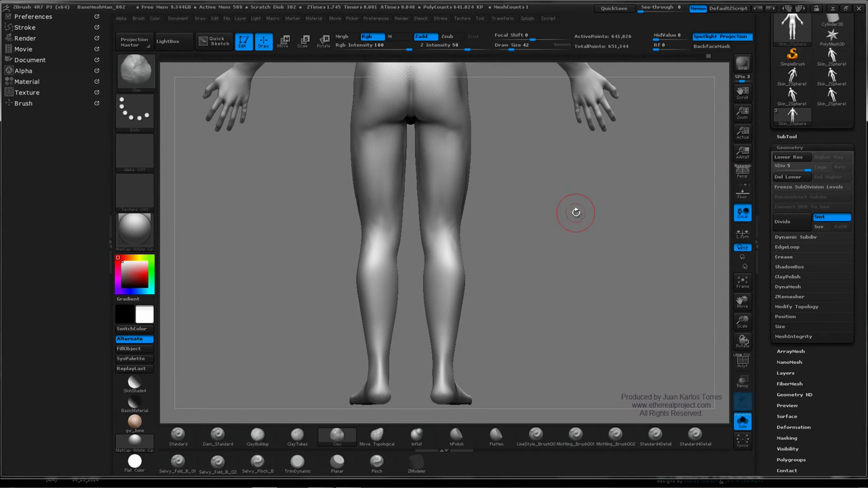
key("shift")
key("shift+d")
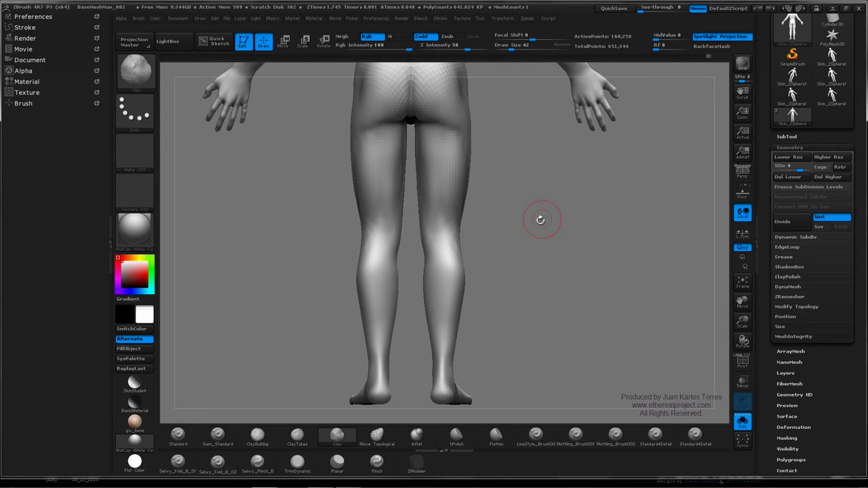
right_click_drag(541, 220, 496, 242, "alt")
left_click_drag(433, 287, 523, 168, "alt")
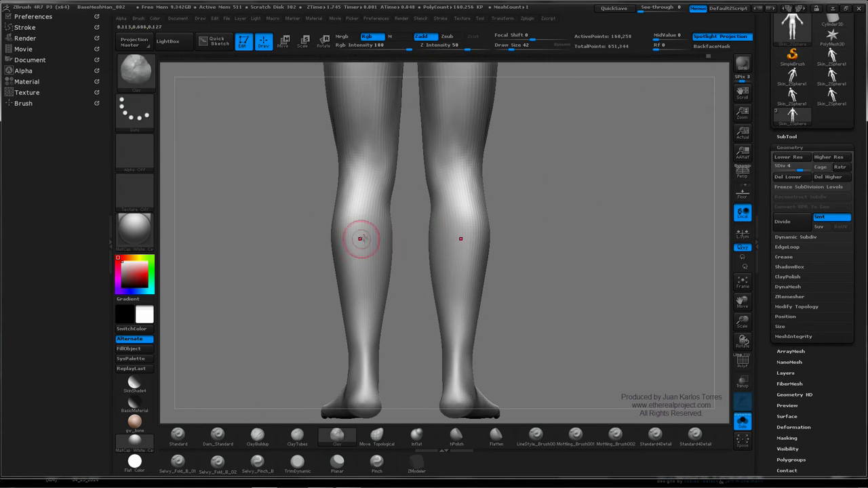
mouse_move(416, 236)
left_mouse_down()
mouse_move(387, 219)
mouse_move(364, 219)
mouse_move(415, 223)
left_mouse_up()
mouse_move(366, 247)
right_mouse_down()
mouse_move(365, 175)
mouse_move(371, 231)
mouse_move(372, 179)
right_mouse_up()
Set the Move Topological brush to draw size 70 and lower the mesh to subdivision level 1
key("shift+d")
key("shift+d")
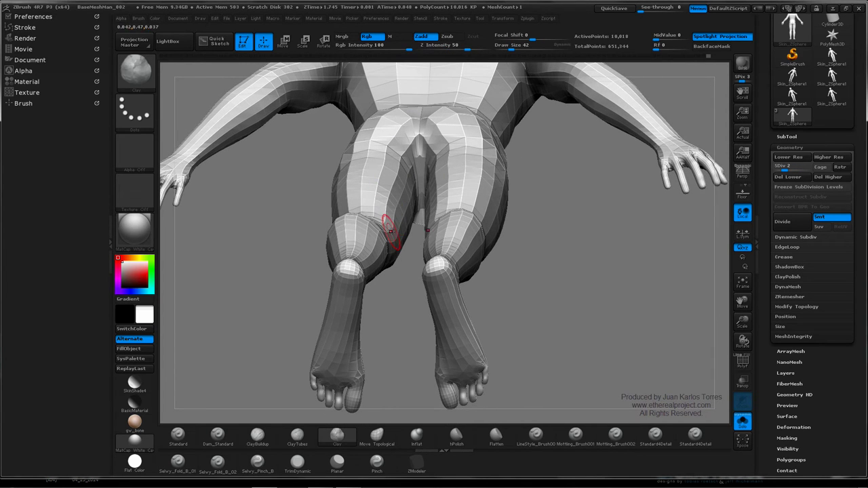
left_click(378, 436)
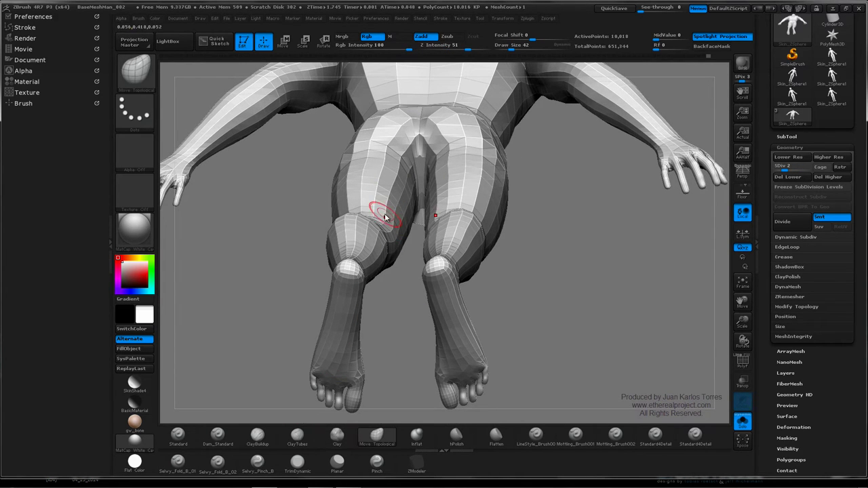
key("space")
left_click_drag(385, 215, 388, 214)
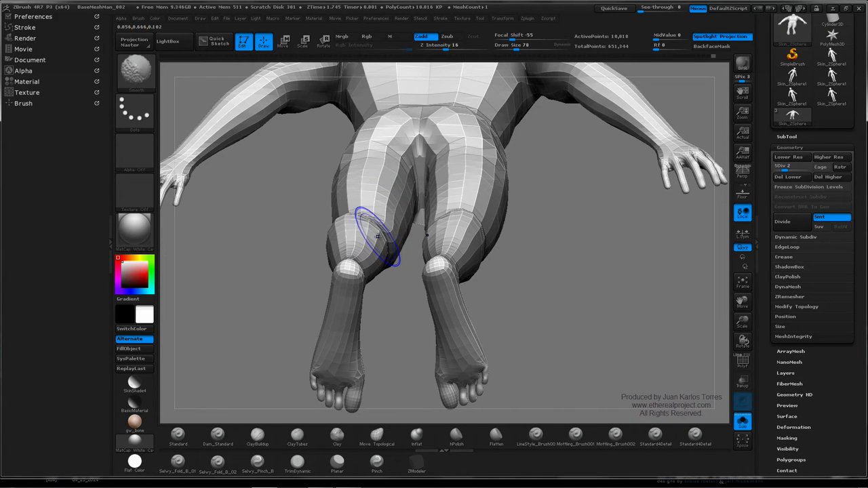
key("shift+d")
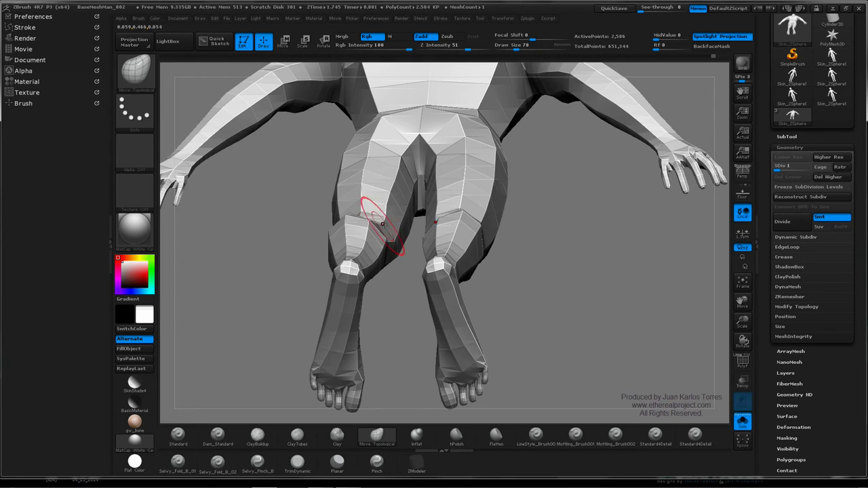
Isolate the lower legs by hiding everything above the lower thighs
right_click_drag(383, 223, 369, 242)
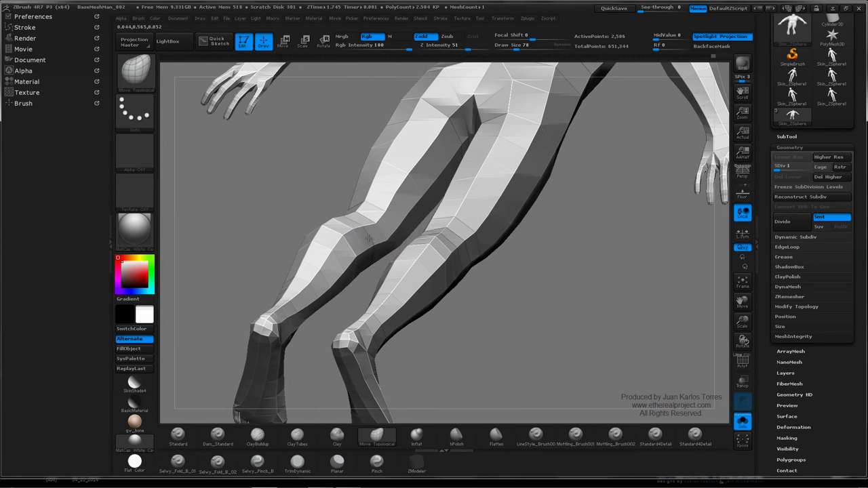
left_click_drag(360, 246, 415, 239)
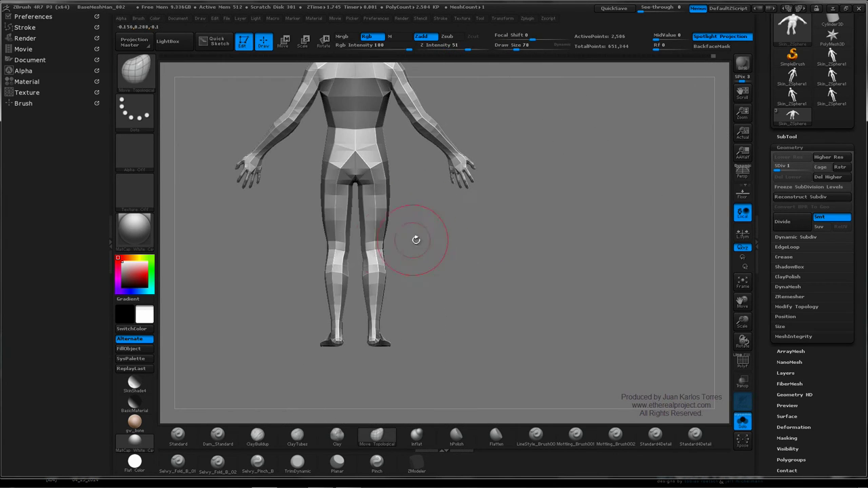
key("ctrl")
key("ctrl+shift")
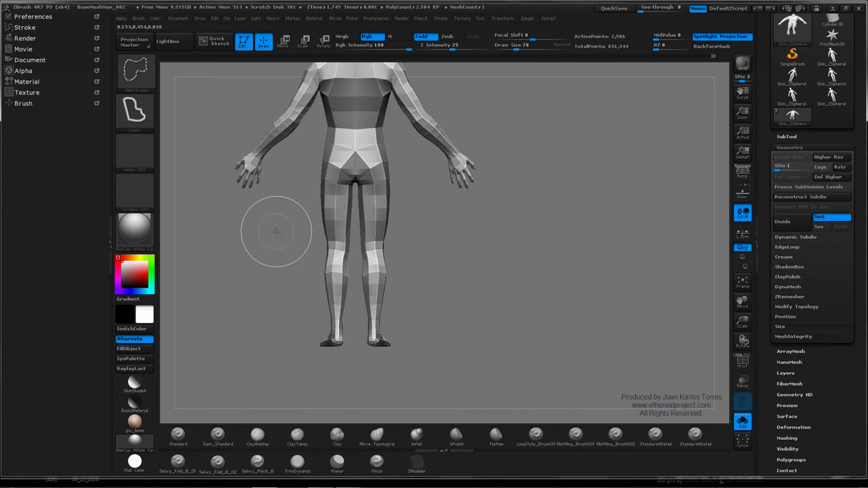
mouse_move(276, 232)
left_mouse_down("ctrl+shift")
mouse_move(439, 340)
mouse_move(254, 366)
left_mouse_up("ctrl+shift")
right_click_drag(336, 290, 430, 258, "ctrl")
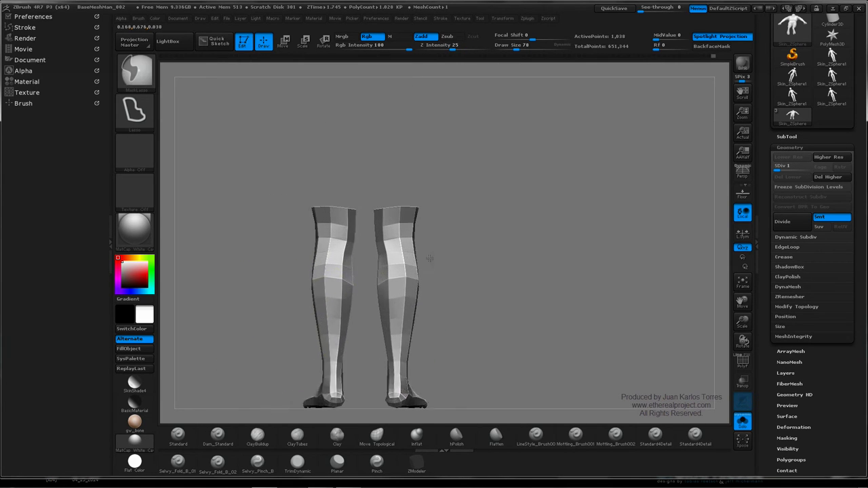
Reshape the upper calves behind the knees with Move Topological, working at subdivision levels 1 and 2
mouse_move(429, 258)
left_mouse_down()
mouse_move(339, 242)
mouse_move(352, 205)
left_mouse_up()
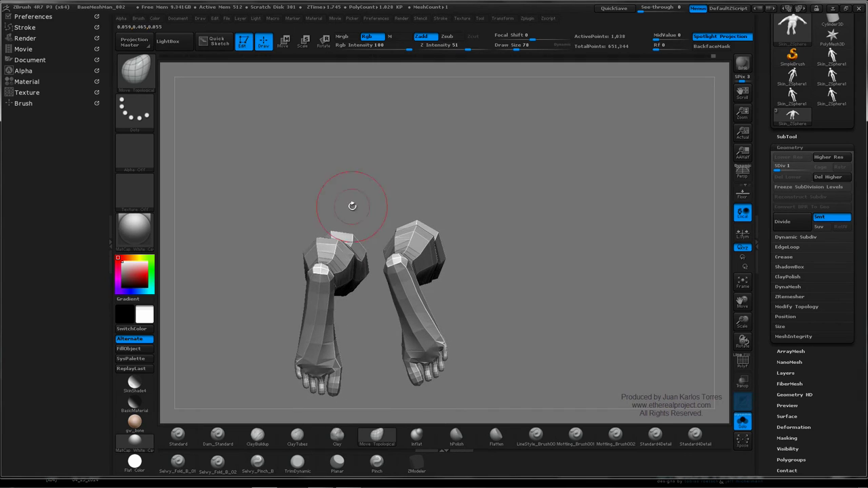
right_click_drag(352, 205, 348, 249, "ctrl")
mouse_move(343, 255)
left_mouse_down()
mouse_move(359, 252)
mouse_move(314, 277)
mouse_move(337, 246)
left_mouse_up()
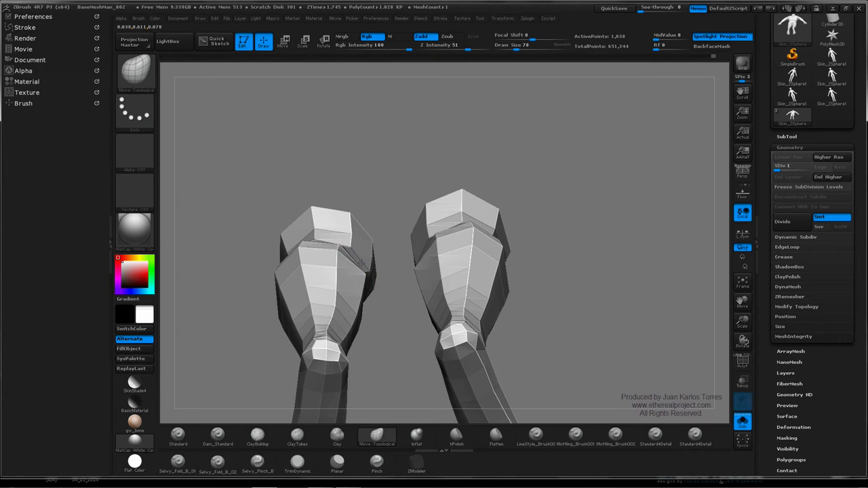
key("ctrl+d")
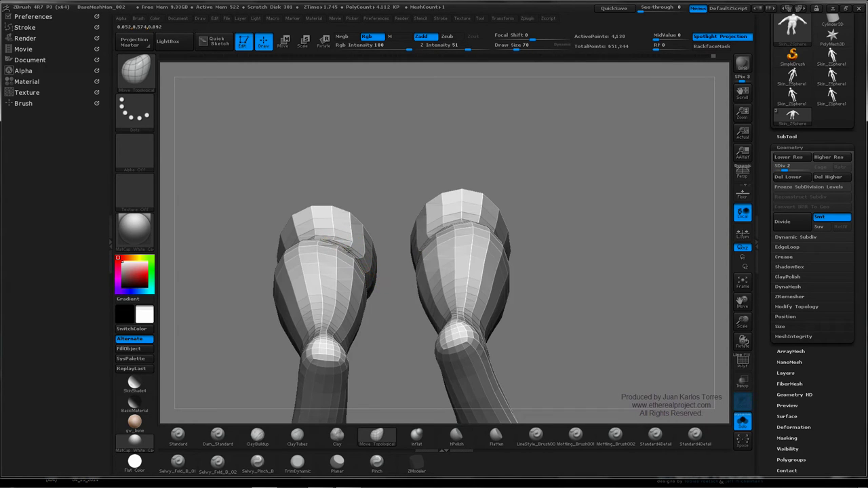
left_click_drag(343, 260, 343, 231)
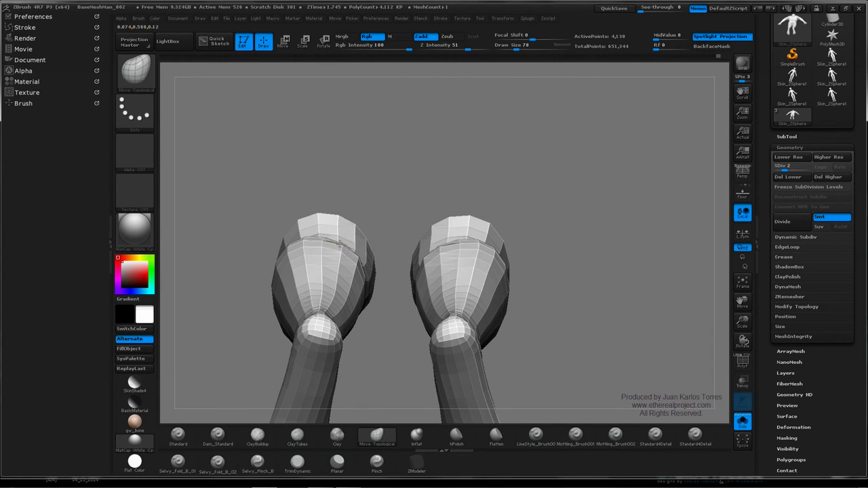
Check the knee and calf contours from several angles, touch them up, and return to subdivision level 1
left_click_drag(337, 239, 381, 217)
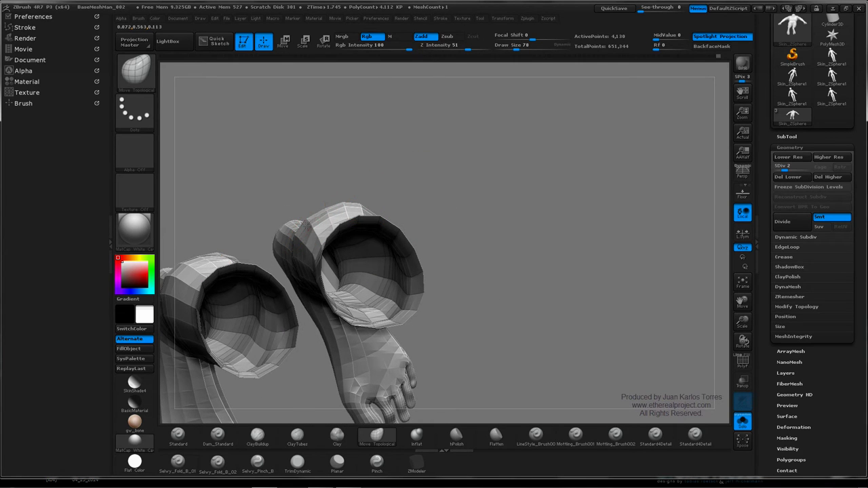
key("shift")
mouse_move(312, 224)
left_mouse_down()
mouse_move(366, 183)
mouse_move(356, 200)
mouse_move(344, 208)
mouse_move(345, 179)
mouse_move(387, 182)
left_mouse_up()
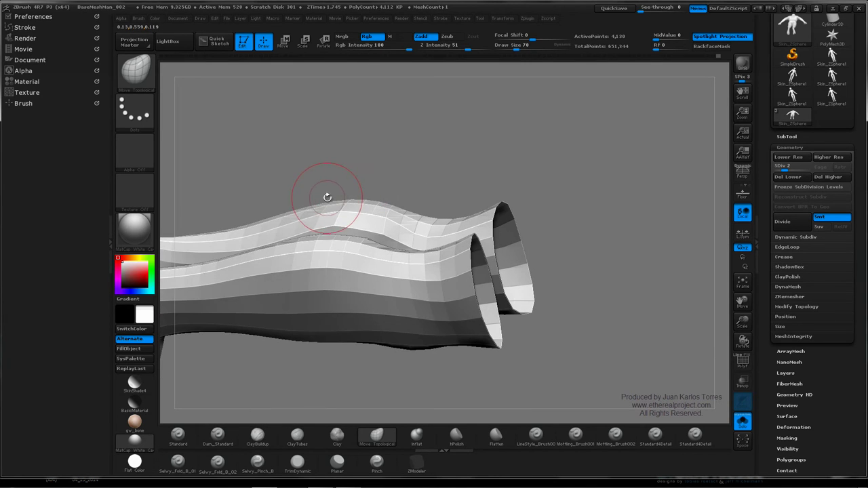
mouse_move(327, 196)
left_mouse_down()
mouse_move(389, 204)
mouse_move(344, 199)
left_mouse_up()
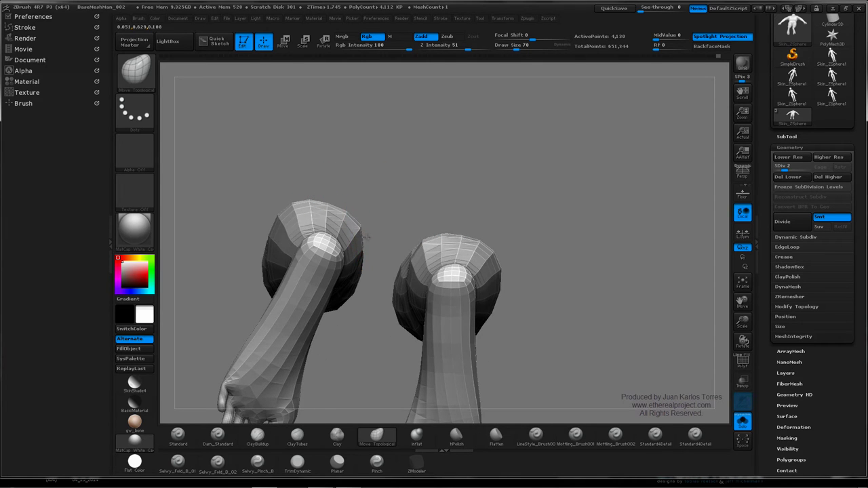
mouse_move(370, 215)
left_mouse_down()
mouse_move(331, 222)
mouse_move(349, 200)
mouse_move(372, 231)
left_mouse_up()
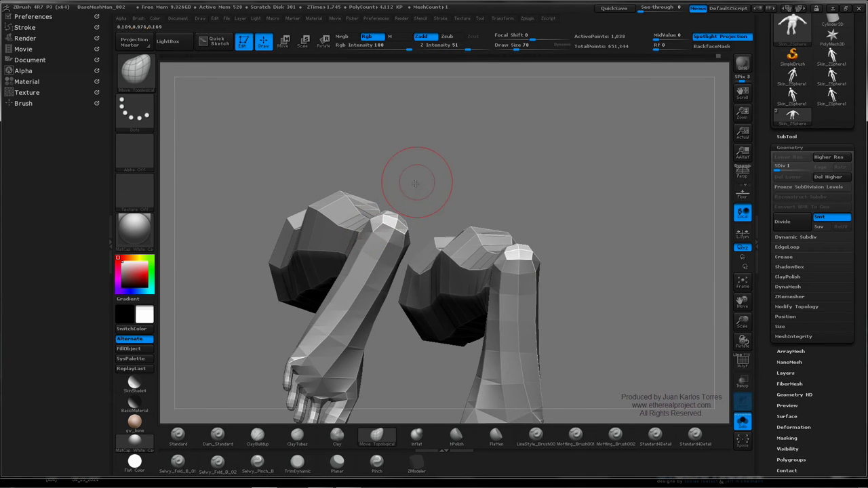
Hide the feet, shins and leftover faces so only the knee and upper calf sections stay visible
left_click_drag(416, 183, 366, 168)
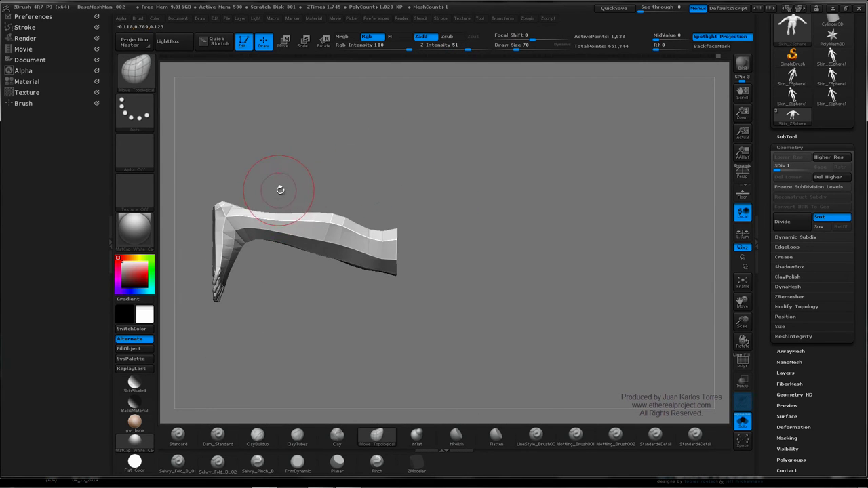
mouse_move(226, 160)
left_mouse_down("ctrl+shift")
mouse_move(259, 209)
mouse_move(232, 334)
mouse_move(194, 252)
mouse_move(193, 242)
mouse_move(234, 261)
mouse_move(214, 244)
left_mouse_up("ctrl+shift")
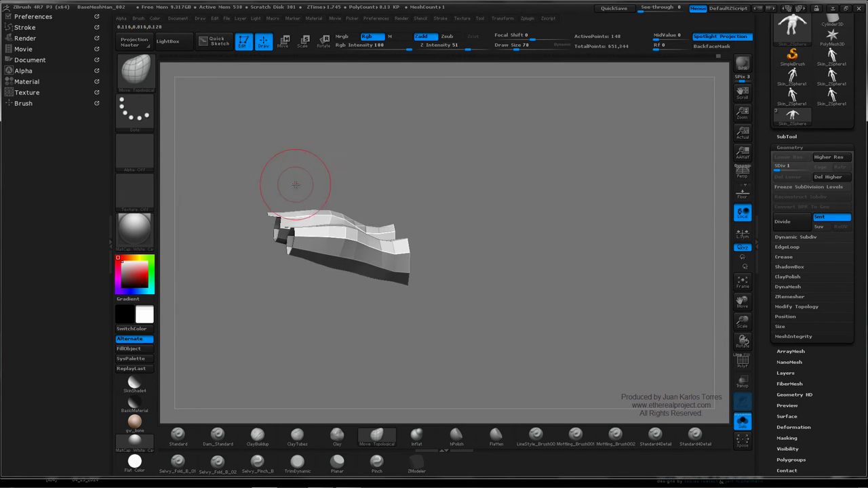
key("ctrl+shift")
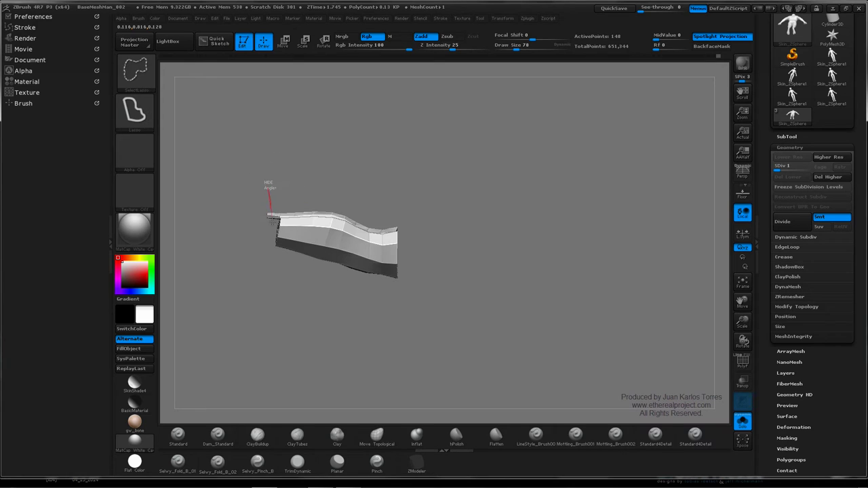
mouse_move(272, 222)
left_mouse_down("ctrl+shift")
mouse_move(227, 220)
mouse_move(325, 225)
mouse_move(344, 204)
mouse_move(337, 211)
left_mouse_up("ctrl+shift")
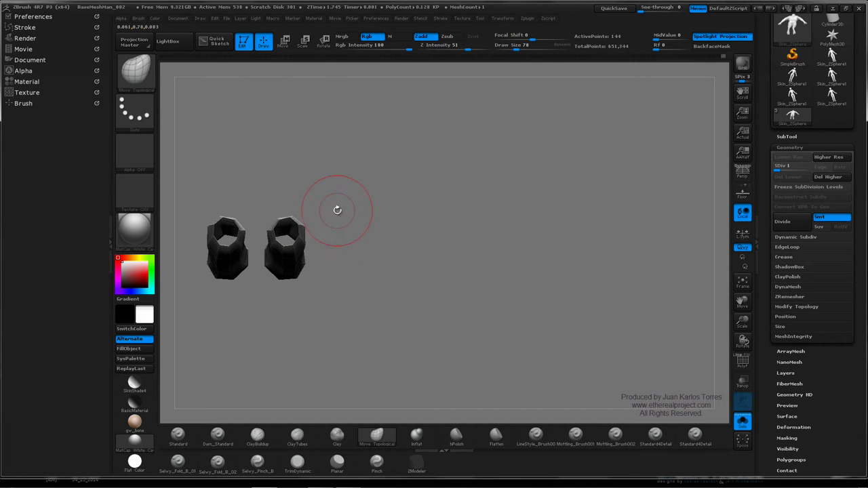
Reshape the isolated knee and calf polygons with Move Topological, then restore the full mesh at subdivision level 2
right_click_drag(337, 210, 439, 207, "alt")
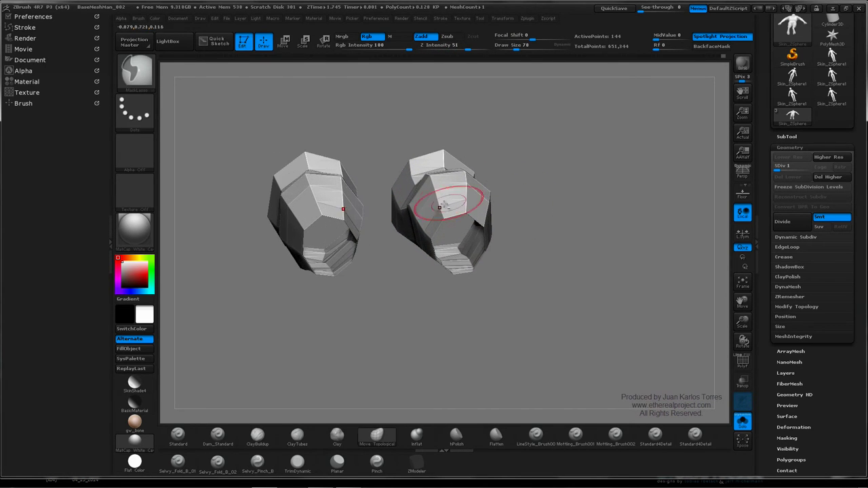
mouse_move(442, 204)
left_mouse_down()
mouse_move(421, 220)
mouse_move(366, 200)
mouse_move(358, 232)
left_mouse_up()
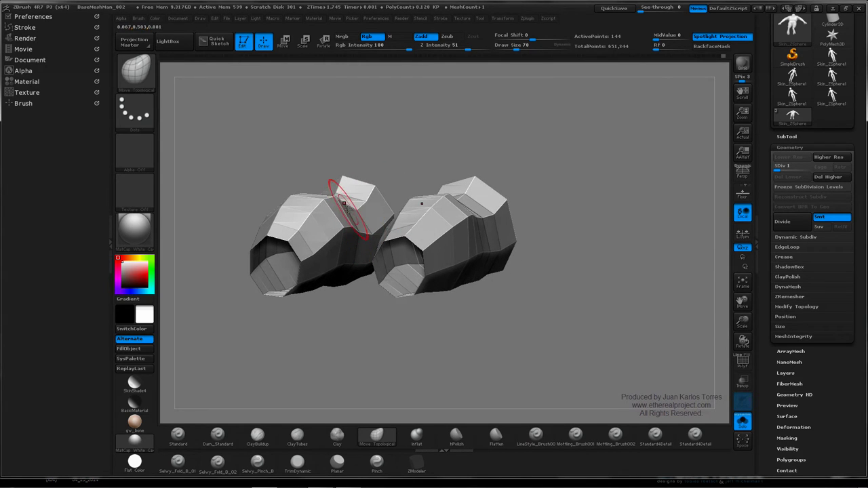
left_click_drag(351, 204, 400, 217)
key("ctrl+d")
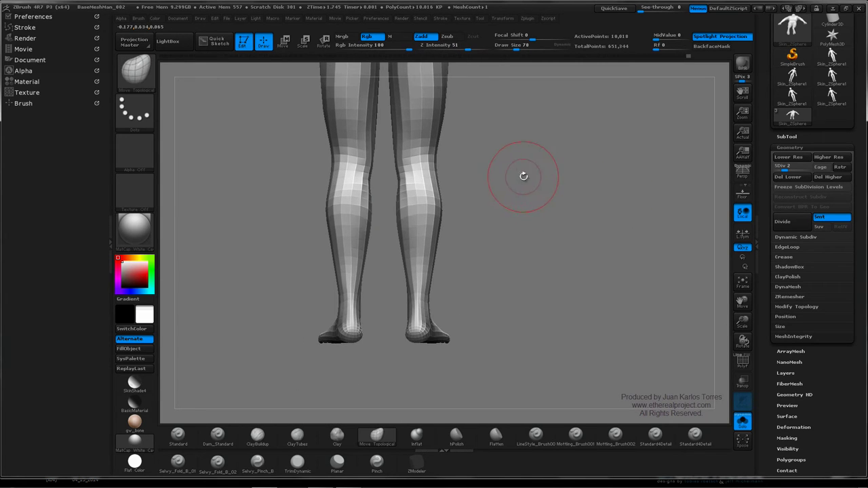
Refine the backs of the knees and upper calves with Move Topological at level 2, then raise the mesh to subdivision level 3
left_click_drag(524, 176, 500, 237, "alt")
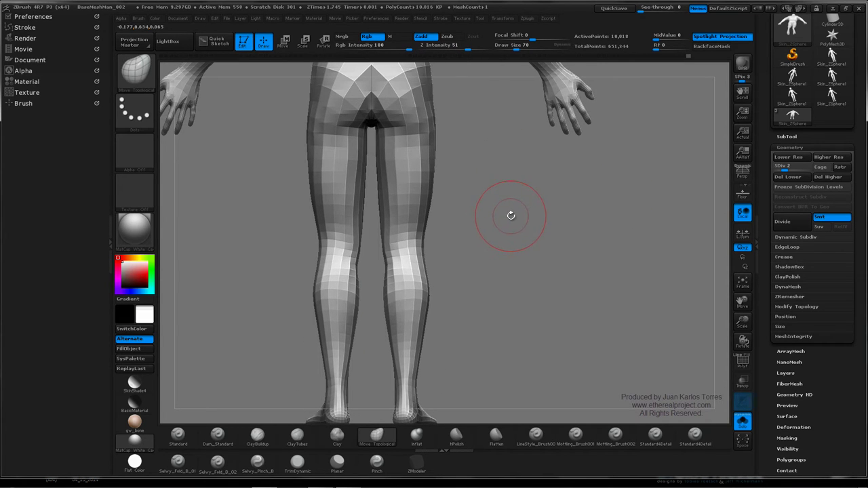
right_click_drag(500, 224, 490, 242, "ctrl")
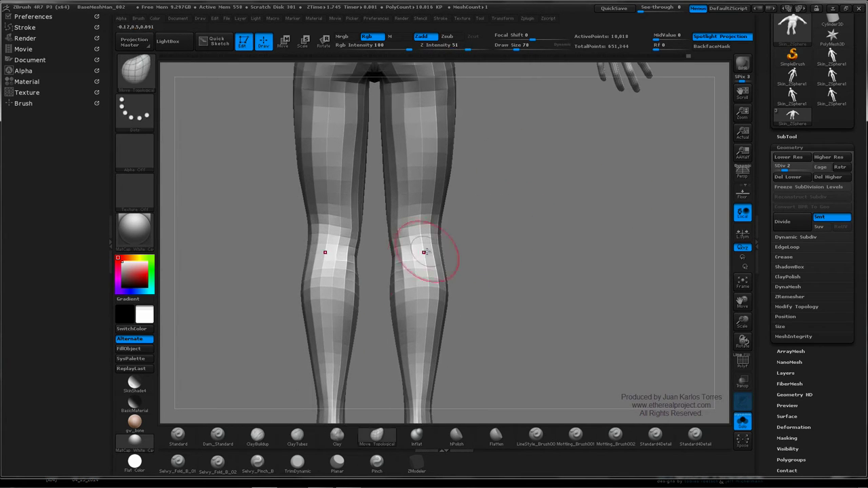
mouse_move(354, 255)
left_mouse_down()
mouse_move(400, 253)
mouse_move(347, 253)
mouse_move(387, 249)
mouse_move(364, 213)
mouse_move(340, 293)
left_mouse_up()
key("d")
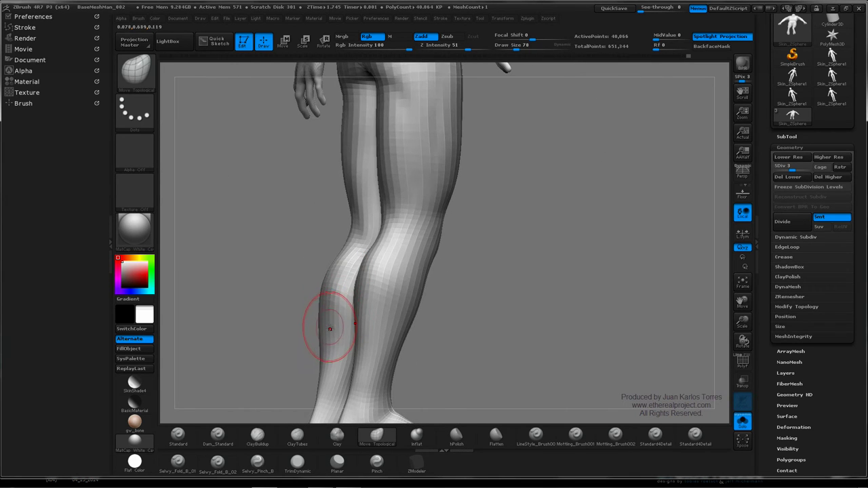
Adjust the outer and rear calf contours from several angles, then raise the mesh to subdivision level 4
mouse_move(324, 329)
left_mouse_down()
mouse_move(326, 309)
mouse_move(430, 252)
mouse_move(563, 245)
left_mouse_up()
key("ctrl")
right_click_drag(563, 245, 428, 242, "ctrl")
mouse_move(397, 267)
right_mouse_down("ctrl")
mouse_move(381, 285)
mouse_move(413, 242)
right_mouse_up("ctrl")
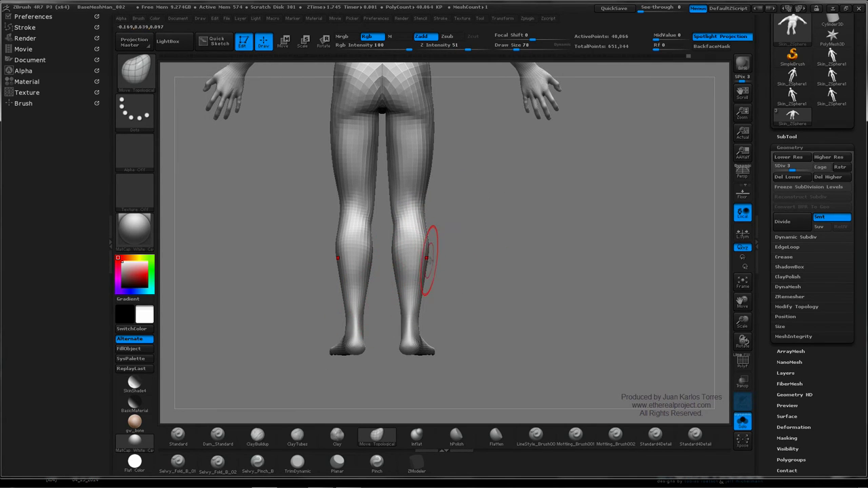
right_click_drag(394, 287, 460, 249, "ctrl")
mouse_move(499, 236)
left_mouse_down()
mouse_move(500, 251)
mouse_move(479, 246)
mouse_move(506, 245)
mouse_move(490, 246)
mouse_move(507, 232)
mouse_move(510, 212)
mouse_move(520, 243)
mouse_move(551, 240)
mouse_move(482, 226)
mouse_move(492, 228)
left_mouse_up()
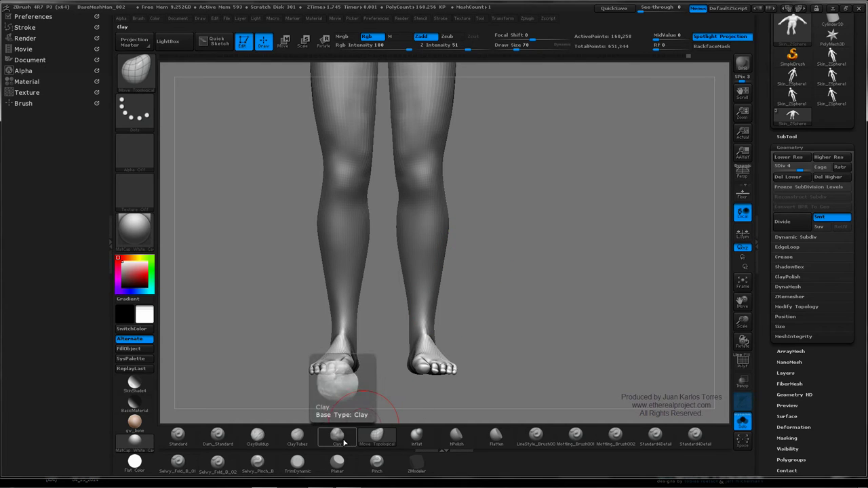
Set the ClayTubes brush to draw size 50 for sculpting the backs of the calves
left_click(297, 436)
mouse_move(345, 369)
left_mouse_down()
mouse_move(416, 277)
mouse_move(403, 254)
mouse_move(355, 251)
left_mouse_up()
left_click(653, 226, "shift")
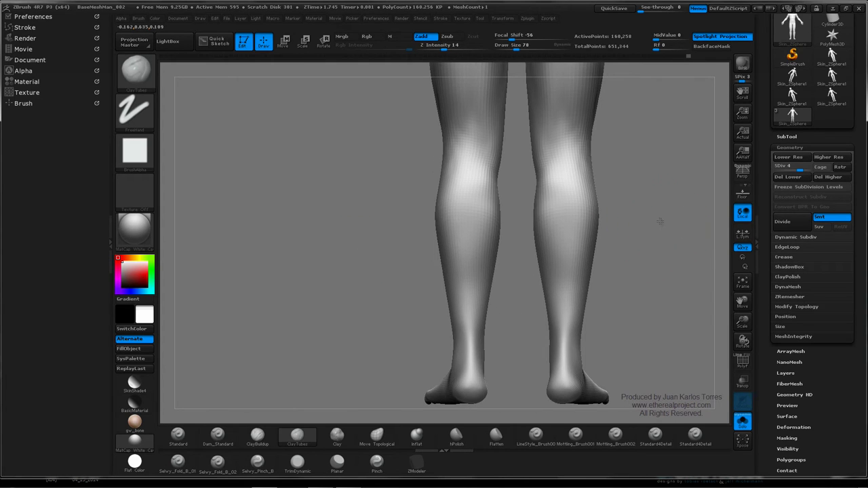
left_click_drag(660, 224, 595, 228, "alt")
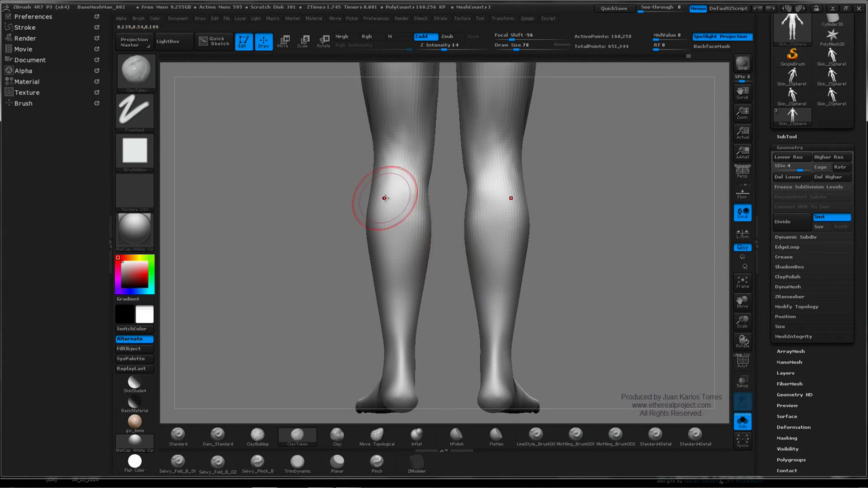
key("space")
left_click_drag(373, 219, 375, 219)
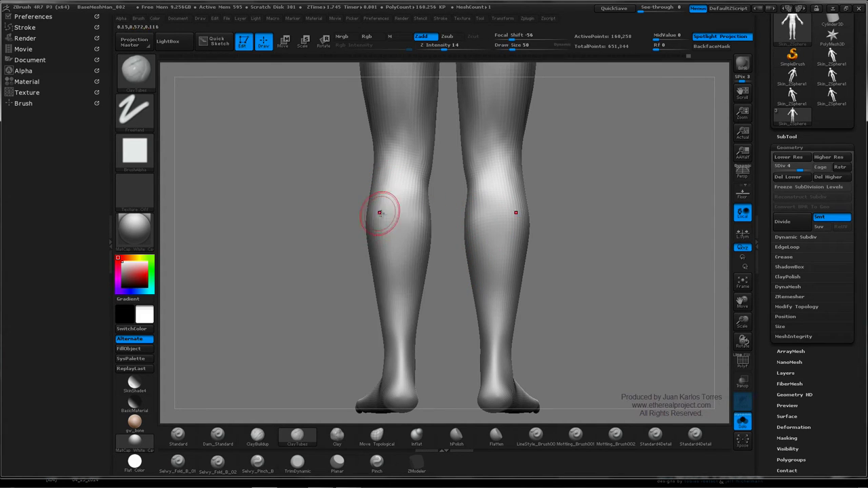
right_click_drag(389, 209, 384, 239, "alt")
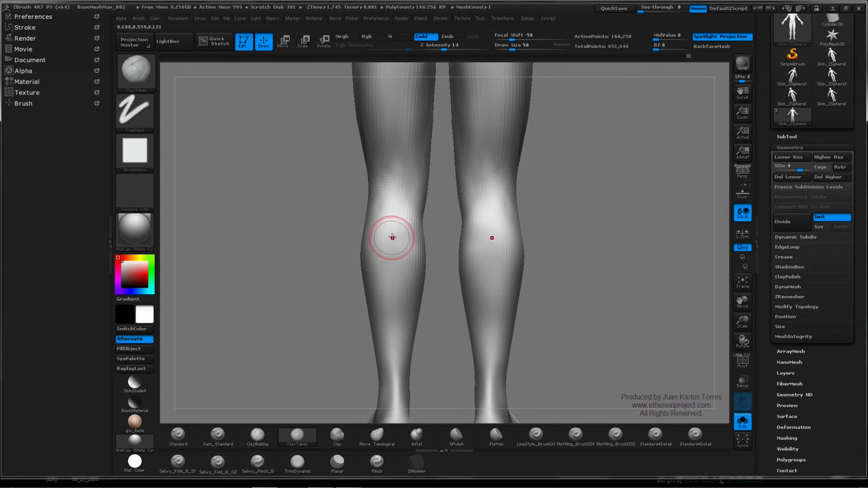
Carve subtle muscle lines down the backs of the calves with Dam_Standard and smooth them out
left_click(221, 440)
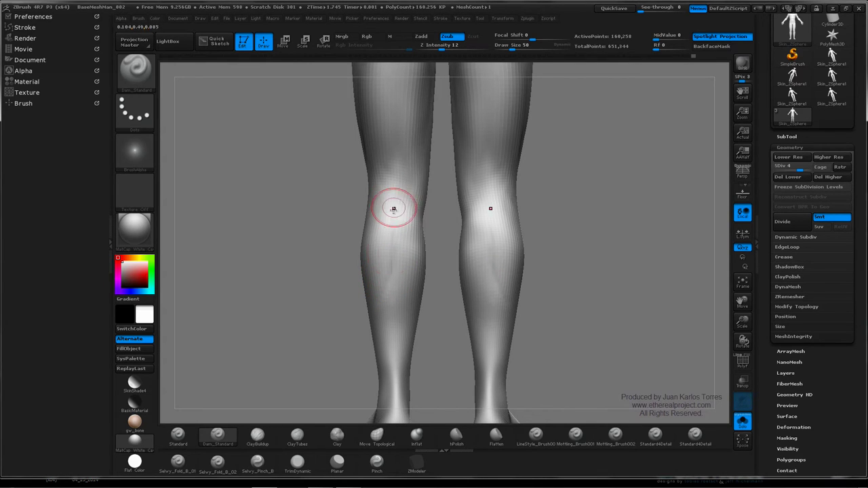
mouse_move(391, 219)
left_mouse_down("shift")
mouse_move(391, 207)
mouse_move(387, 281)
left_mouse_up("shift")
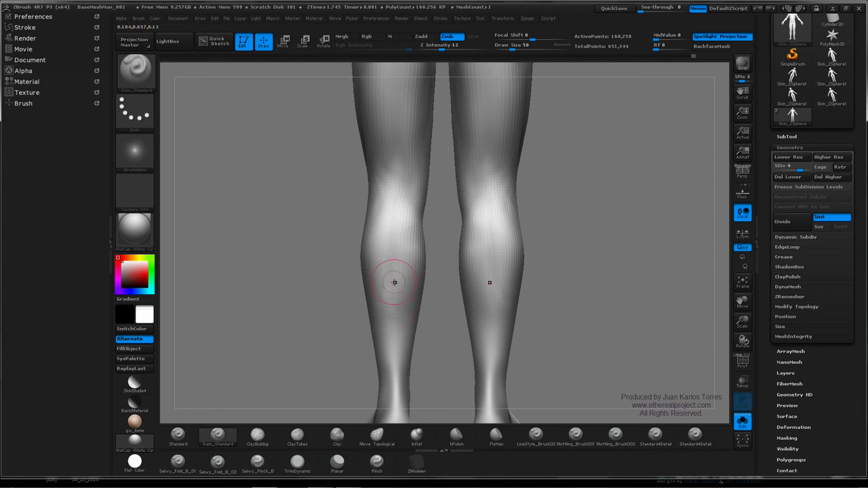
mouse_move(400, 275)
right_mouse_down()
mouse_move(394, 281)
mouse_move(402, 285)
right_mouse_up()
mouse_move(395, 227)
left_mouse_down("shift")
mouse_move(392, 258)
mouse_move(391, 223)
left_mouse_up("shift")
right_click_drag(414, 302, 405, 300)
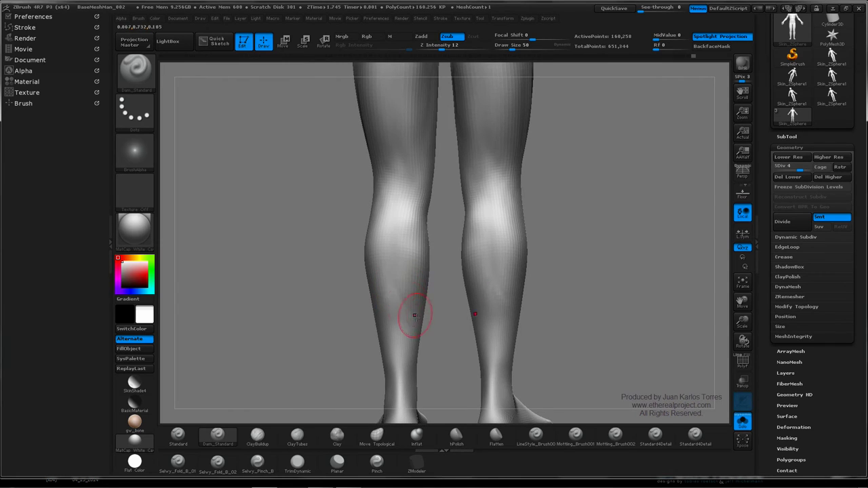
key("shift")
left_click_drag(404, 292, 420, 310, "shift")
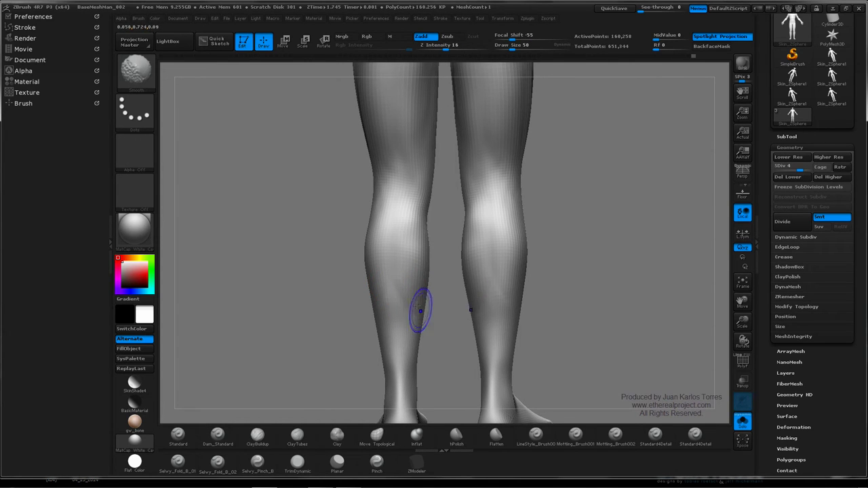
mouse_move(562, 257)
right_mouse_down("ctrl")
mouse_move(526, 251)
mouse_move(538, 256)
mouse_move(533, 275)
mouse_move(535, 265)
right_mouse_up("ctrl")
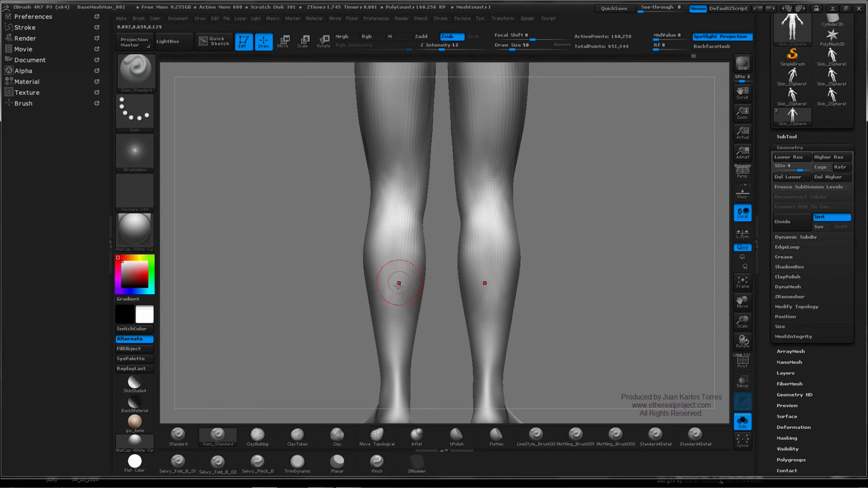
Carve the lower edge of the calf muscles and define the backs of the knees with Dam_Standard
left_click_drag(562, 283, 452, 225, "alt")
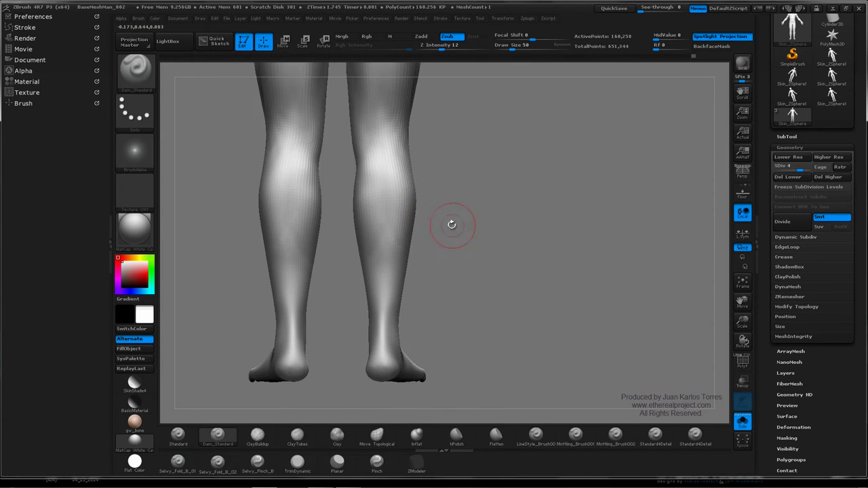
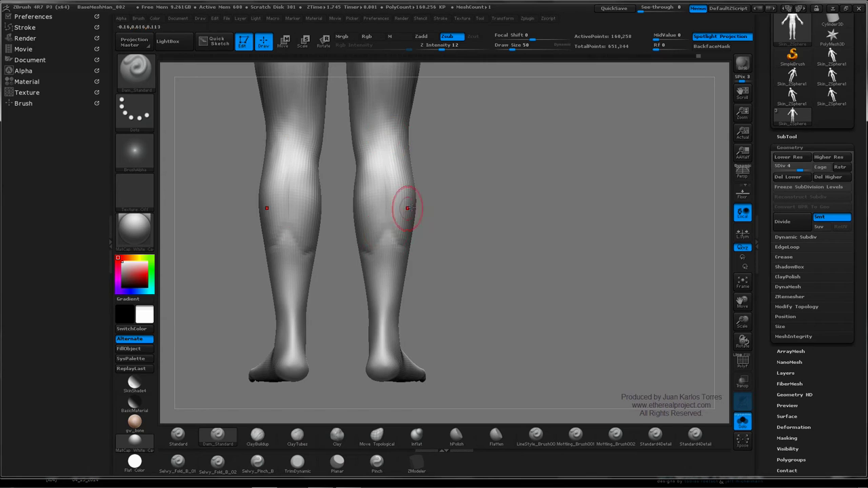
left_click_drag(440, 210, 353, 219)
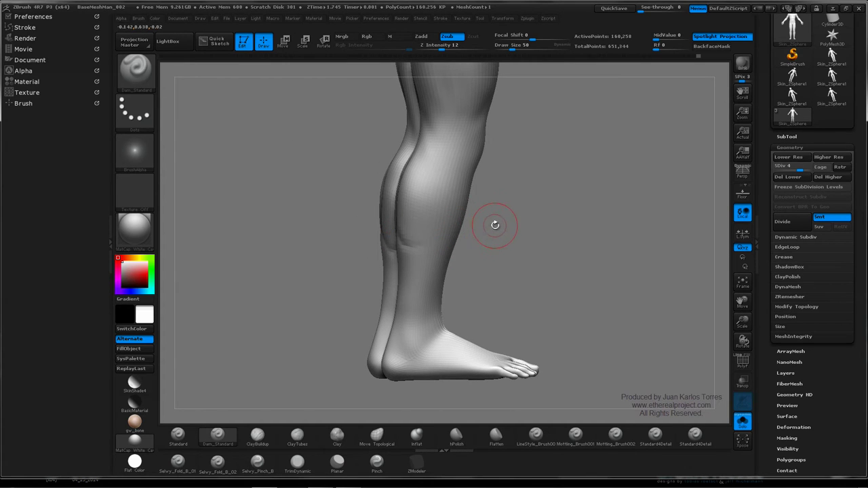
left_click_drag(495, 224, 474, 228)
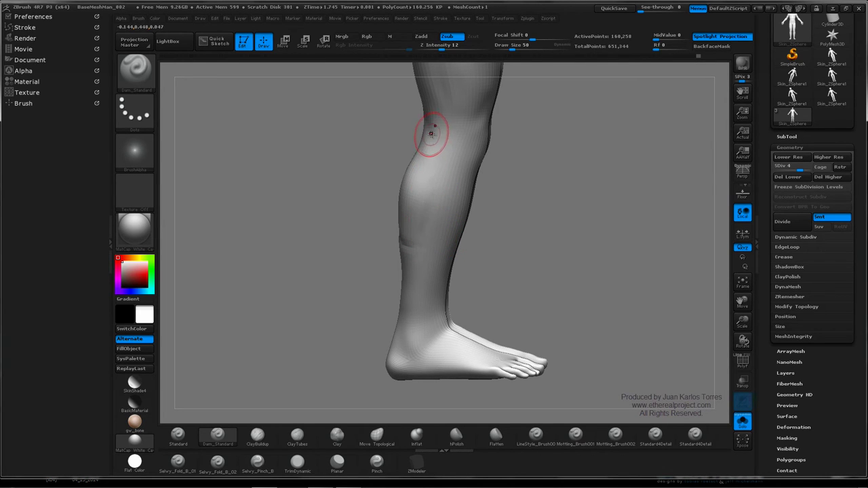
mouse_move(438, 139)
left_mouse_down()
mouse_move(475, 174)
mouse_move(503, 163)
left_mouse_up()
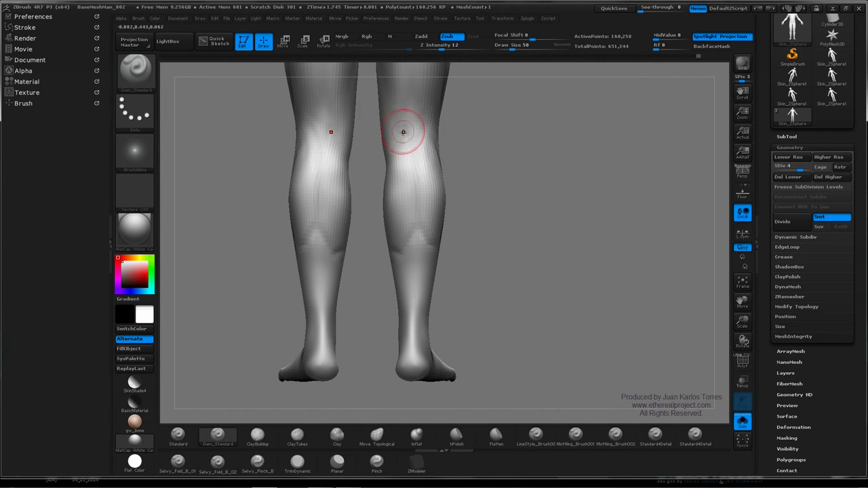
Cut the inner and outer calf muscle separations down toward the ankles with Dam_Standard
left_click_drag(454, 177, 401, 174)
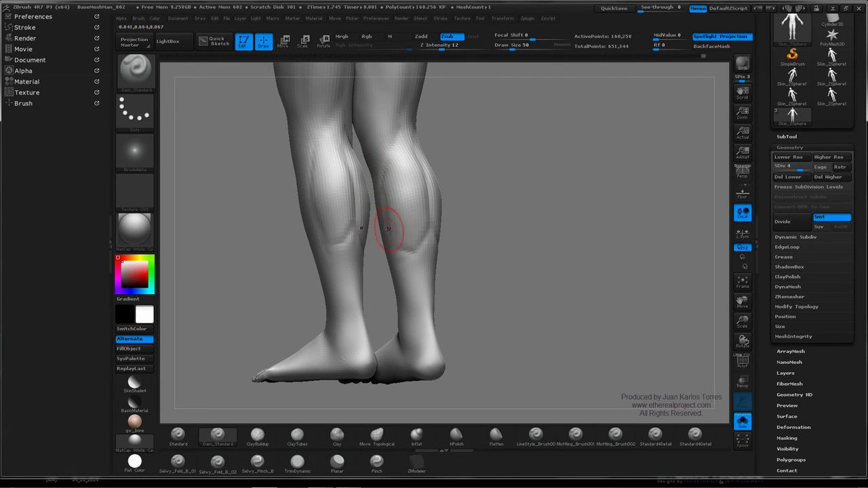
left_click_drag(461, 203, 517, 200)
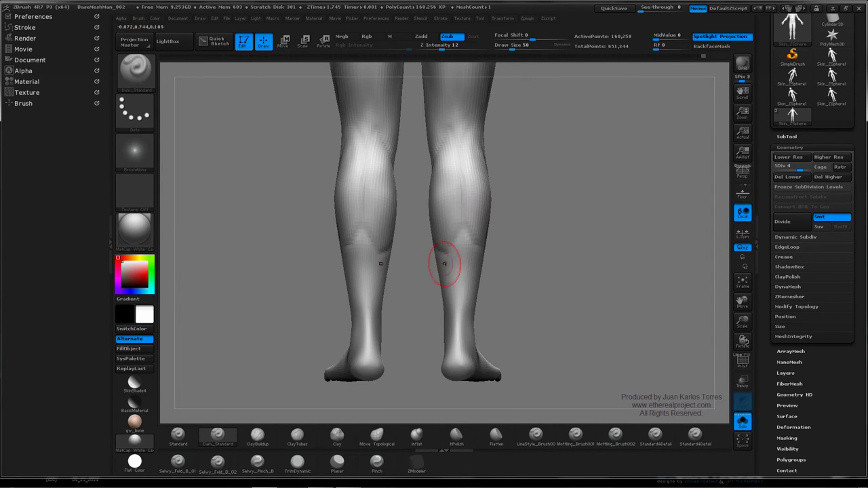
right_click_drag(446, 261, 481, 264)
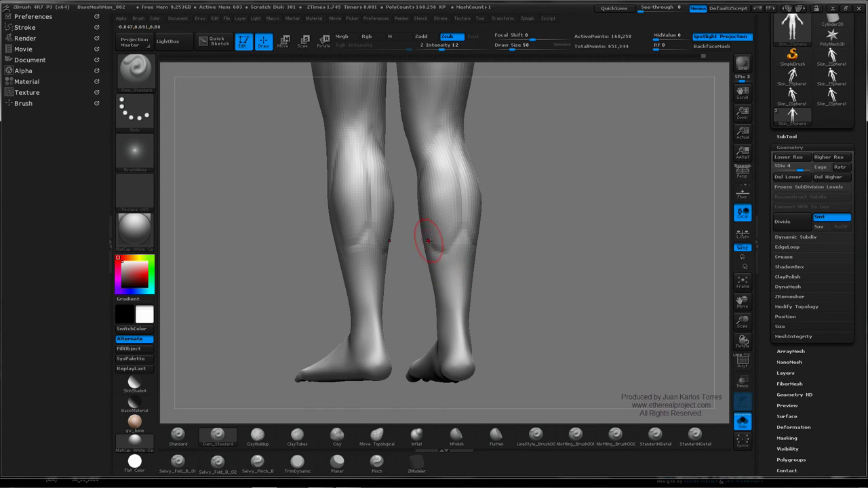
left_click_drag(454, 338, 485, 255)
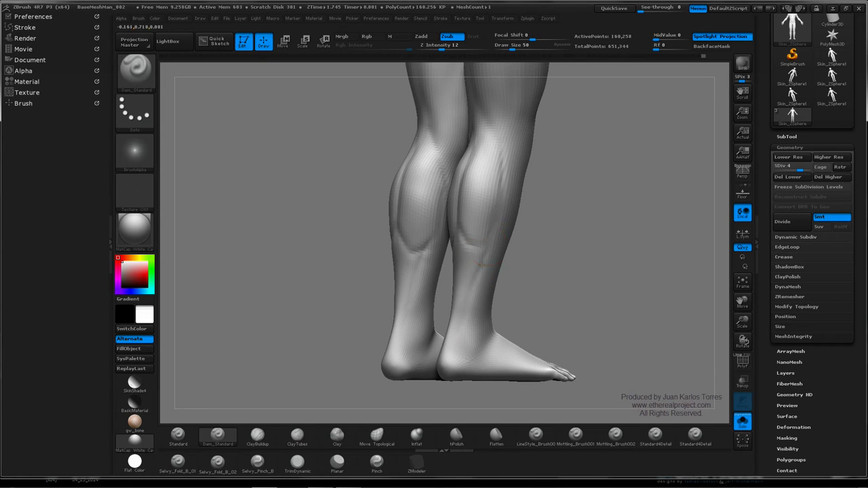
Smooth the carved grooves along the outer and rear calves
key("shift")
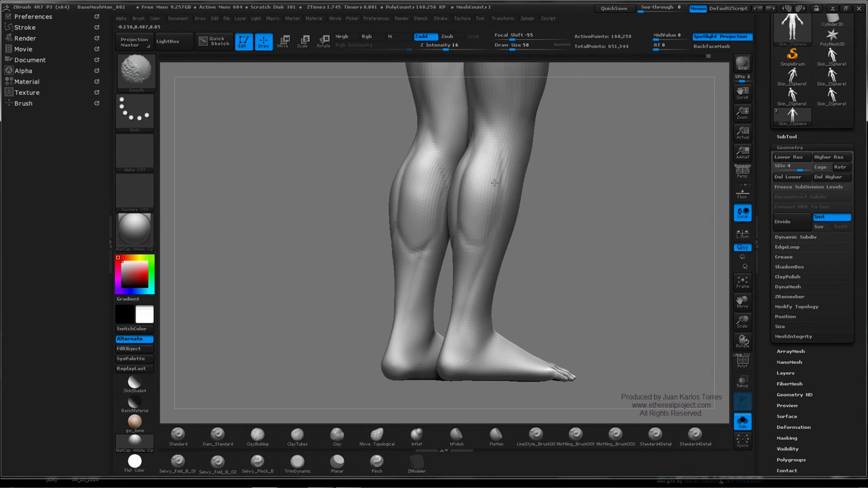
left_click_drag(494, 182, 504, 186, "shift")
right_click_drag(504, 219, 552, 221)
mouse_move(499, 231)
left_mouse_down("shift")
mouse_move(508, 214)
mouse_move(482, 256)
left_mouse_up("shift")
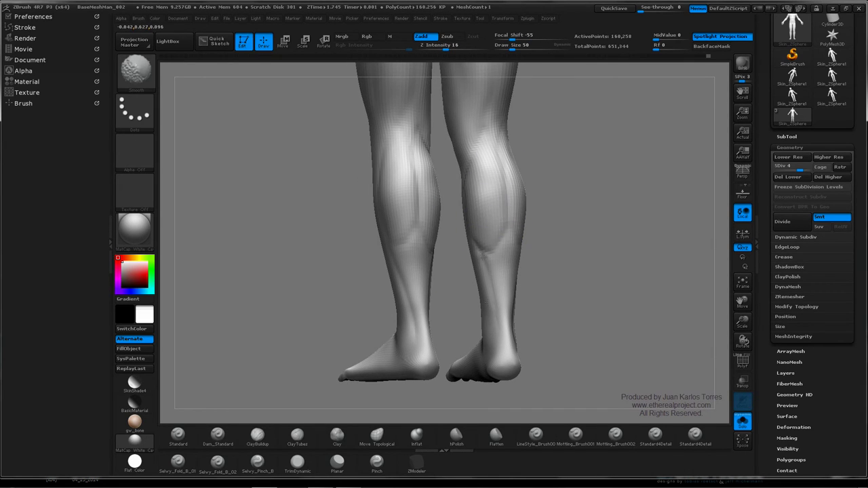
left_click_drag(565, 236, 568, 253, "shift")
left_click_drag(617, 231, 548, 236, "alt")
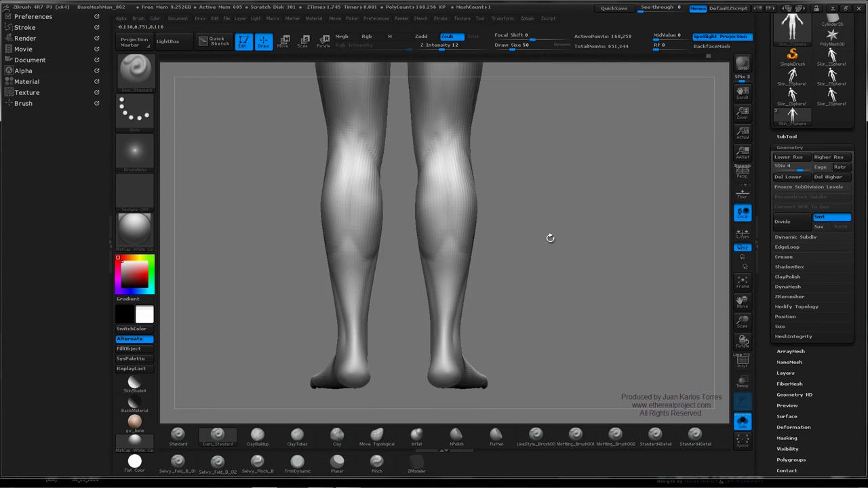
Build up the inner upper calves just below the knees with ClayTubes and smooth the added volume
left_click(297, 438)
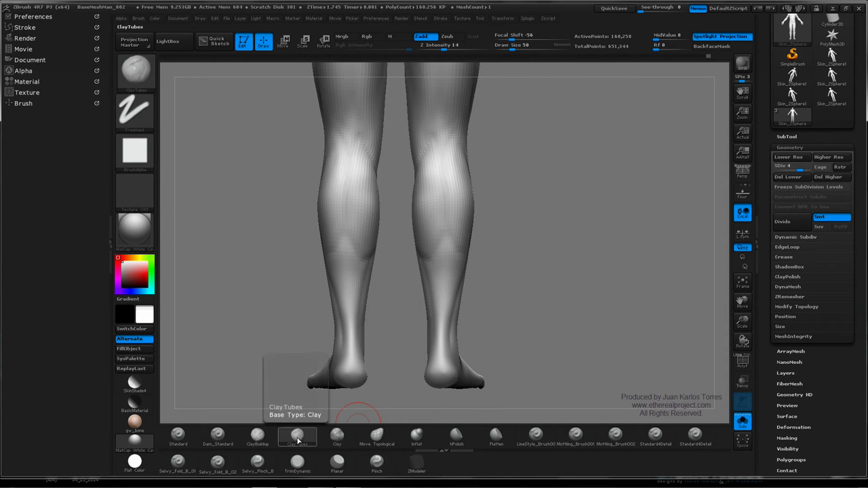
mouse_move(432, 177)
right_mouse_down("ctrl")
mouse_move(453, 174)
mouse_move(457, 186)
right_mouse_up("ctrl")
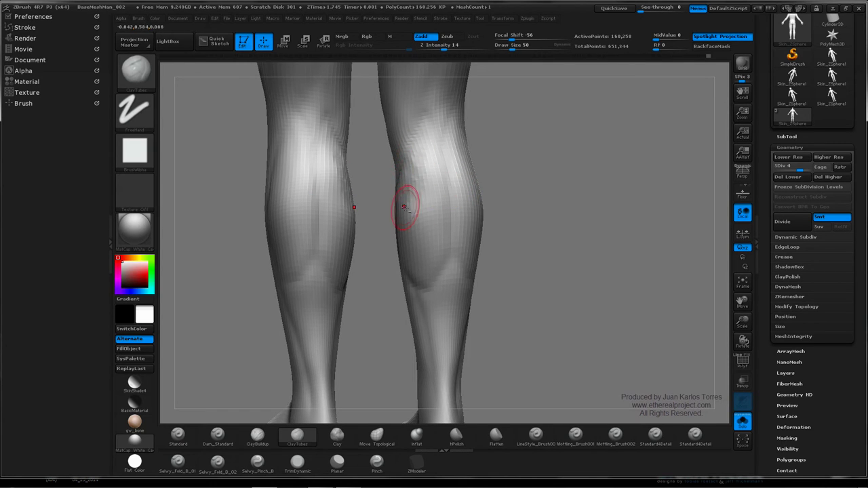
key("shift")
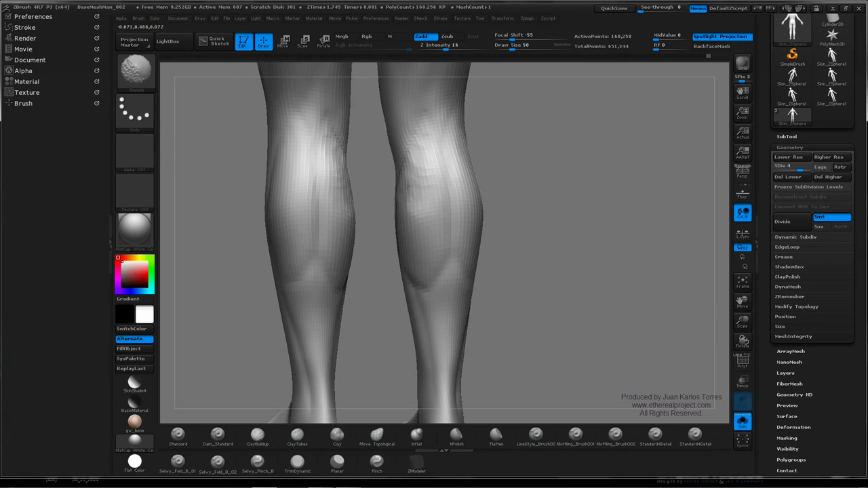
mouse_move(404, 206)
right_mouse_down()
mouse_move(423, 200)
mouse_move(417, 193)
right_mouse_up()
key("shift")
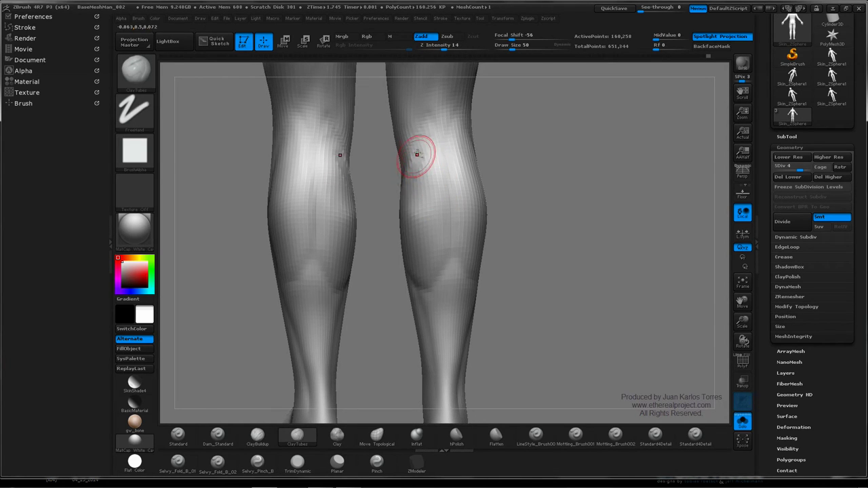
key("shift")
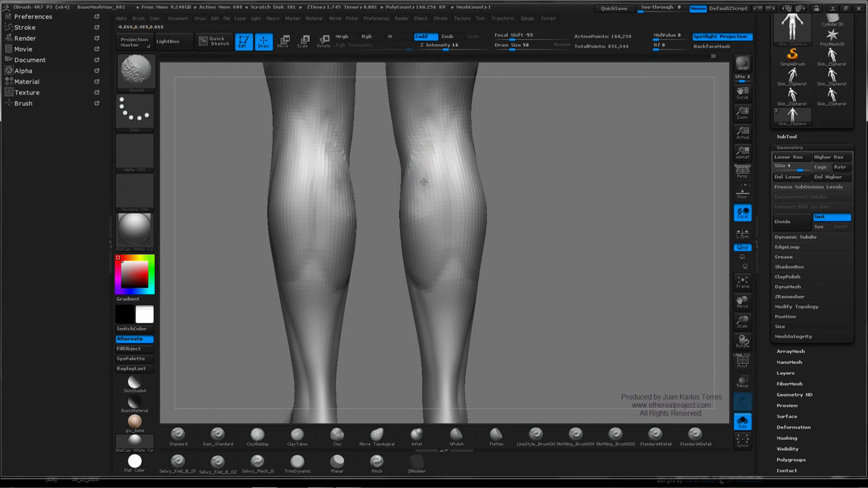
Add ClayTubes strokes down the inner calf heads, from behind the knees to their lower ends
right_click_drag(440, 163, 441, 139)
left_click_drag(441, 128, 439, 193)
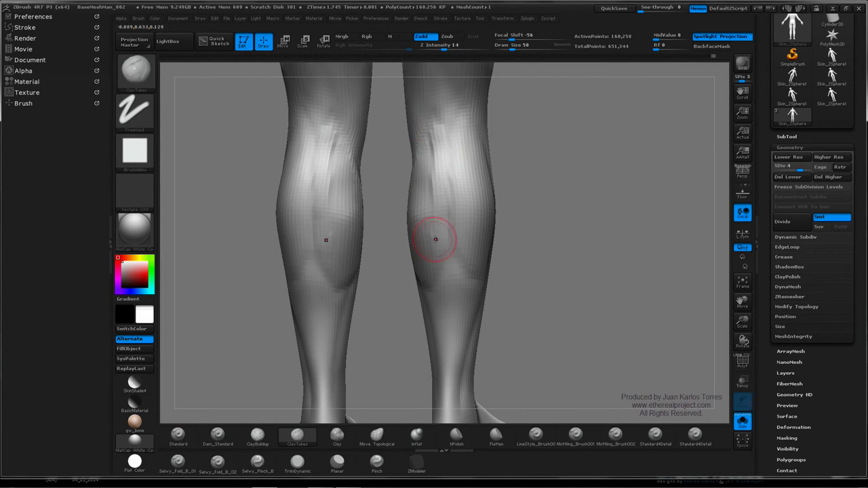
right_click_drag(438, 202, 451, 202)
left_click_drag(450, 202, 425, 236)
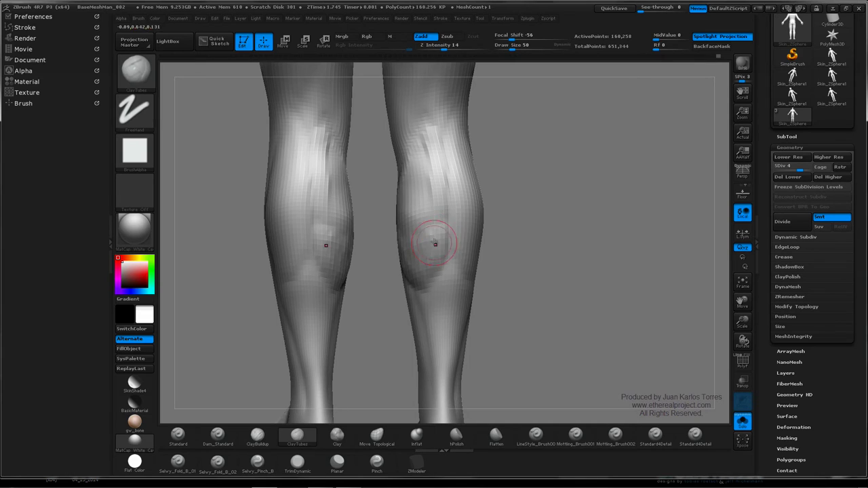
left_click_drag(432, 206, 426, 112)
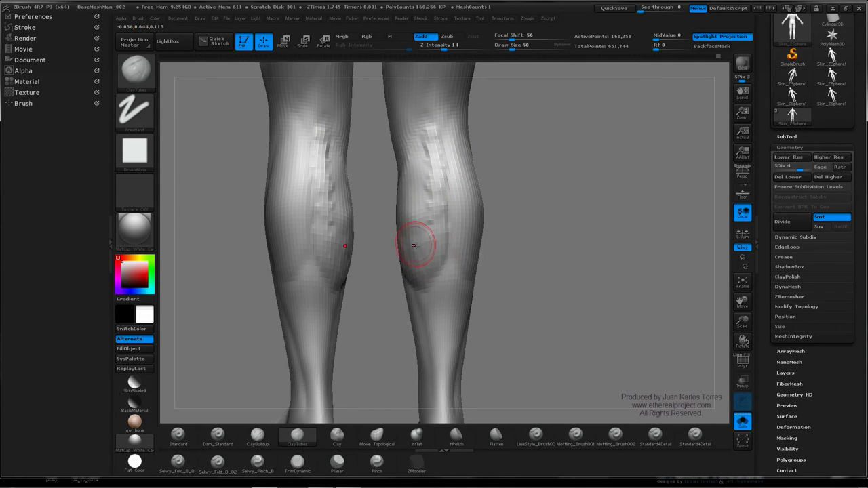
left_click_drag(374, 254, 422, 244)
Smooth the clay strokes along the inner calf heads and their lower edges
key("shift")
left_click_drag(402, 281, 426, 256, "shift")
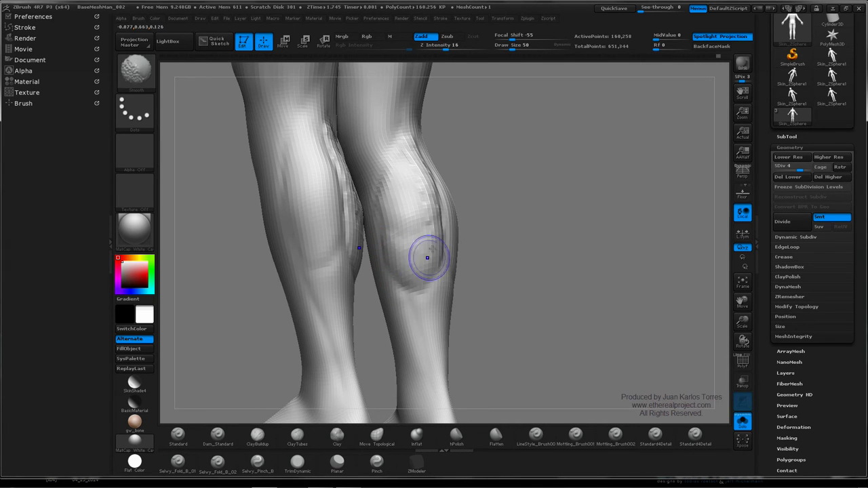
right_click_drag(428, 252, 436, 200)
left_click_drag(442, 138, 439, 238, "shift")
right_click_drag(404, 219, 438, 195)
left_click_drag(427, 138, 416, 227, "shift")
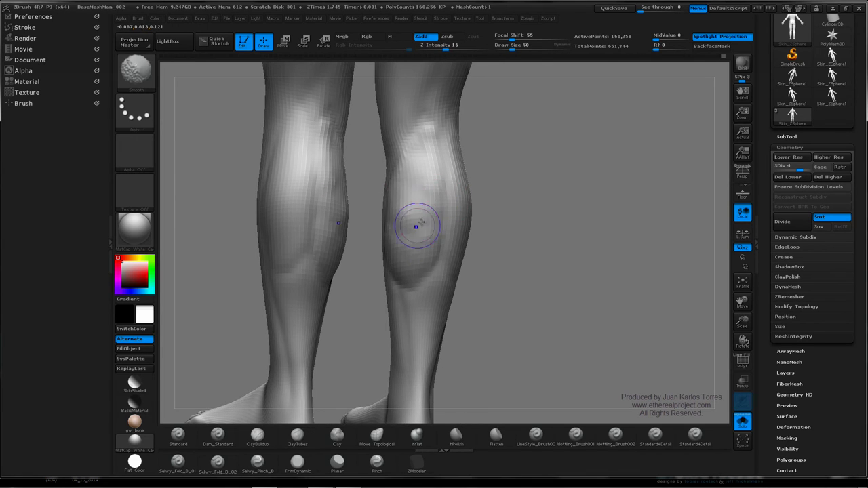
left_click_drag(431, 136, 418, 215, "shift")
mouse_move(431, 170)
left_mouse_down("shift")
mouse_move(429, 203)
mouse_move(411, 222)
left_mouse_up("shift")
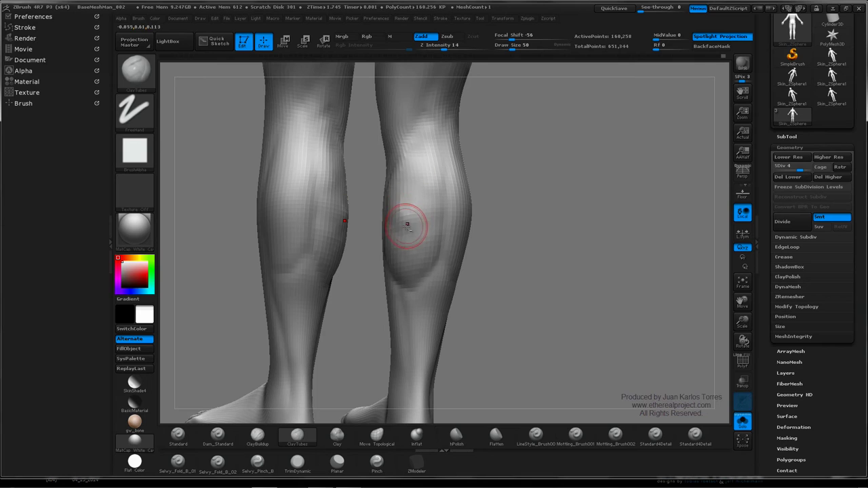
Add more ClayTubes volume to the middle and lower bulge of the inner calf heads
left_click_drag(404, 187, 397, 223)
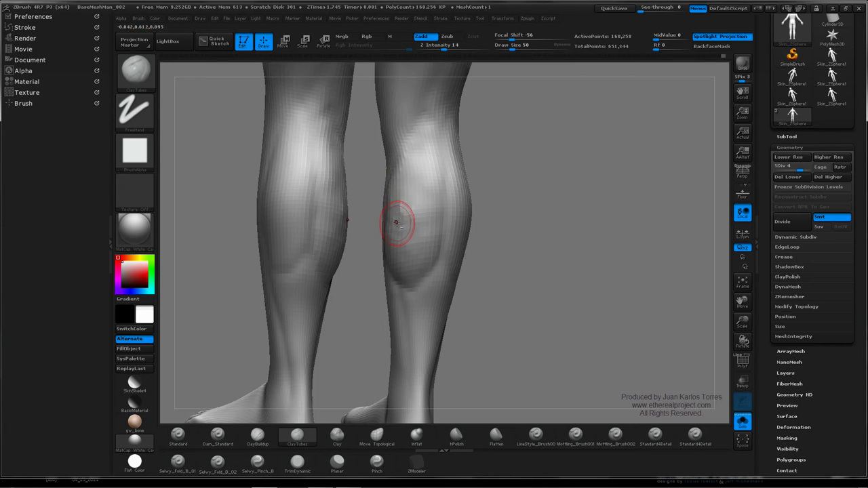
left_click_drag(409, 184, 401, 215)
key("shift")
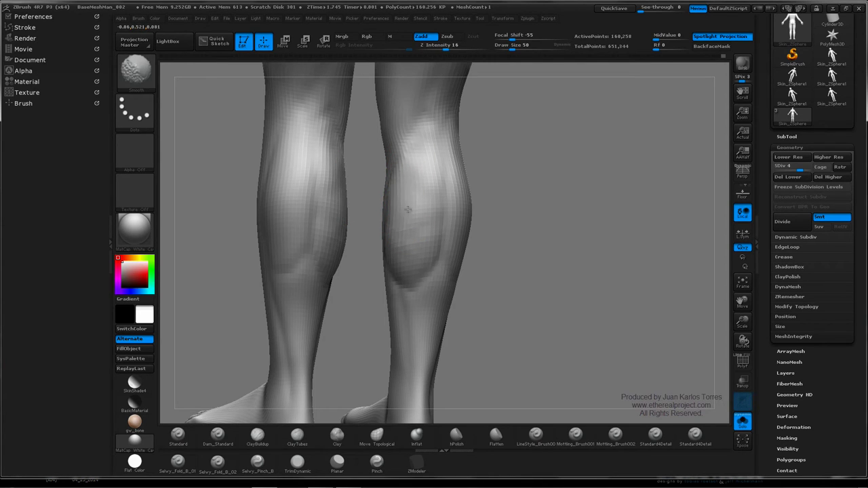
left_click_drag(597, 204, 544, 223)
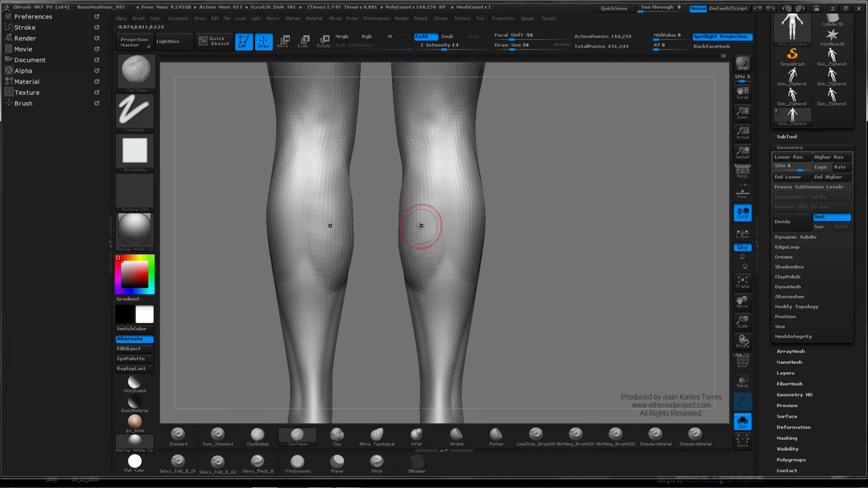
mouse_move(377, 232)
left_mouse_down()
mouse_move(437, 255)
mouse_move(408, 245)
left_mouse_up()
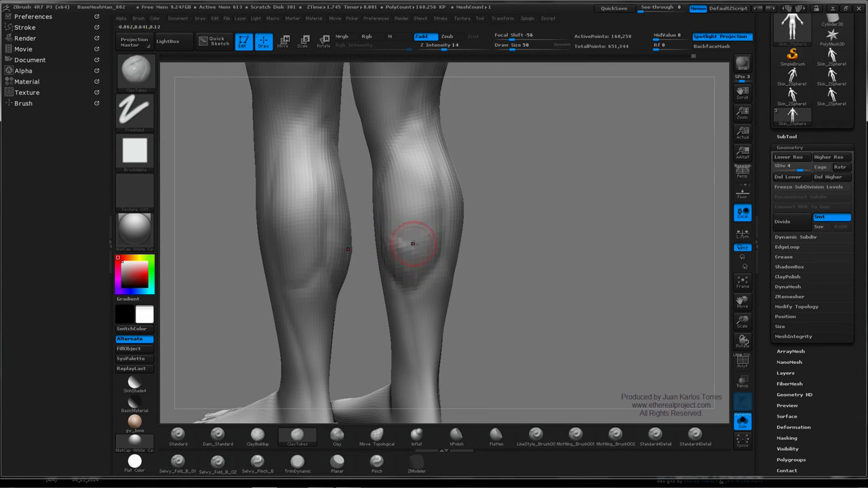
Lay ClayTubes strokes from the backs of the knees down the center of the upper calves
left_click_drag(503, 205, 440, 190)
left_click_drag(428, 149, 434, 176)
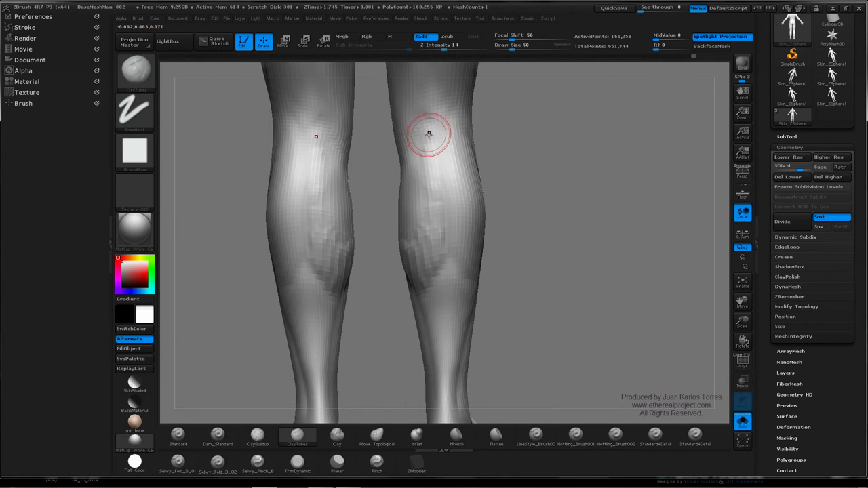
left_click_drag(428, 134, 435, 169)
left_click_drag(427, 133, 438, 170)
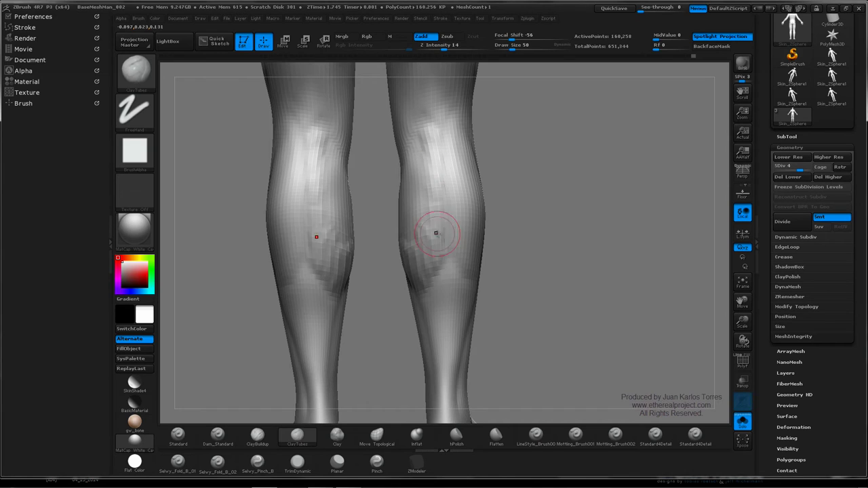
Smooth the new clay on the upper calves and around the lower inner calf edges
key("shift")
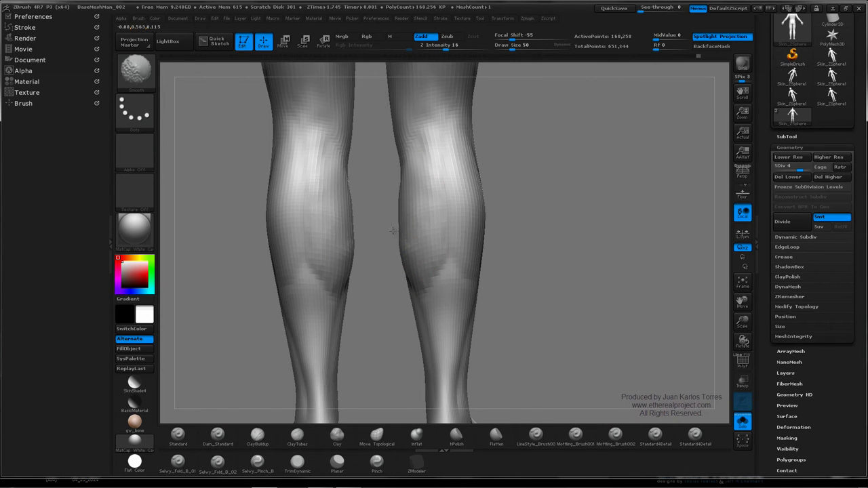
right_click_drag(441, 221, 389, 238)
left_click_drag(410, 269, 383, 245, "shift")
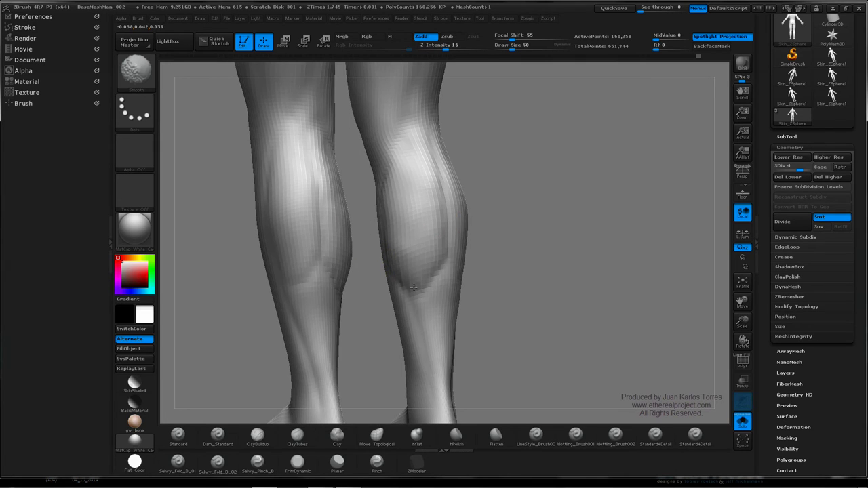
Lasso-mask an elongated area on the inner calf heads and invert the mask to isolate it
right_click_drag(415, 268, 614, 196)
left_click_drag(530, 167, 470, 216)
key("ctrl")
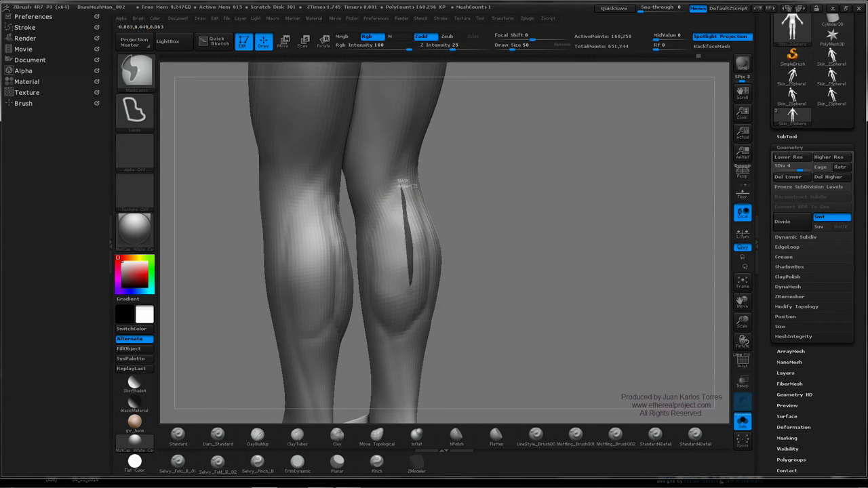
mouse_move(409, 286)
left_mouse_down("ctrl")
mouse_move(381, 291)
mouse_move(369, 254)
left_mouse_up("ctrl")
left_click_drag(381, 209, 396, 183, "ctrl")
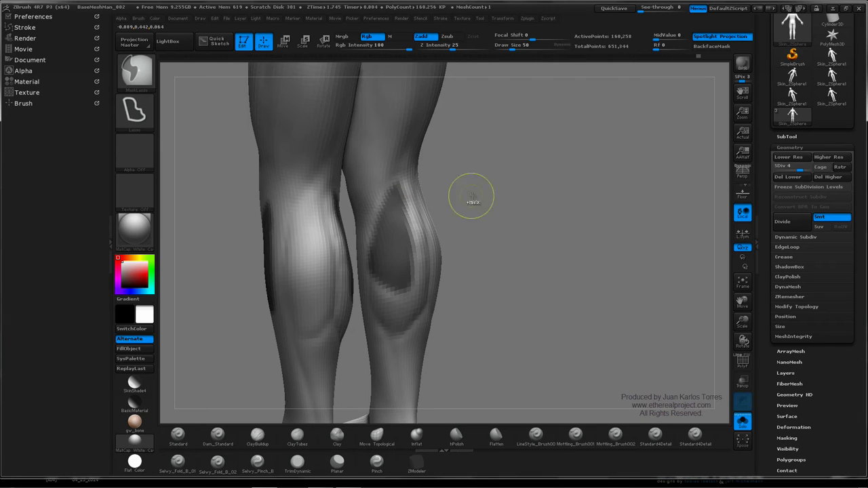
left_click(511, 215, "ctrl")
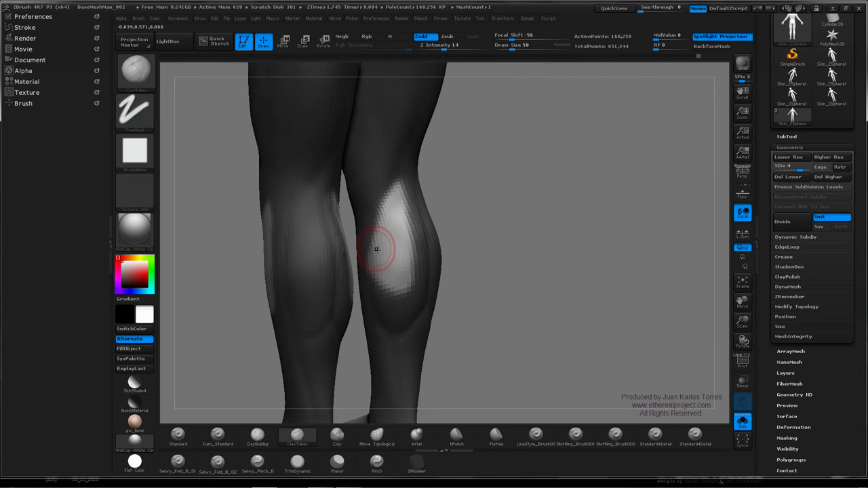
Build up the isolated inner calf area with ClayTubes and smooth its surface
key("shift")
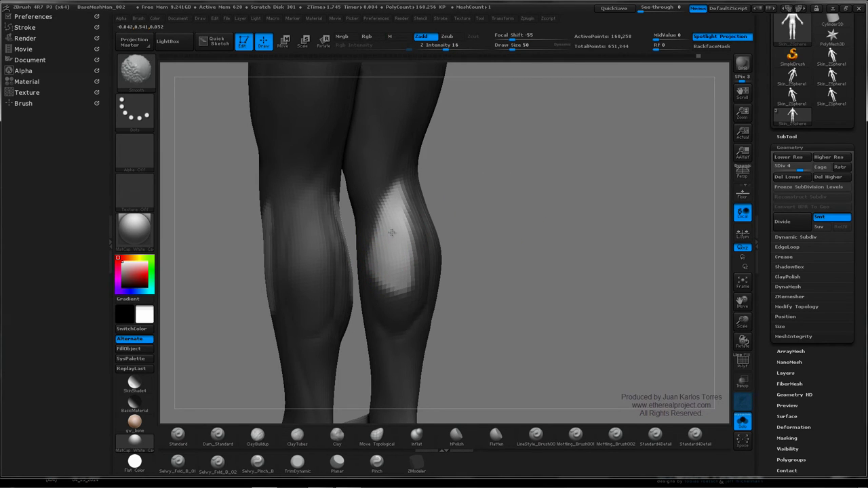
left_click_drag(391, 232, 390, 251, "shift")
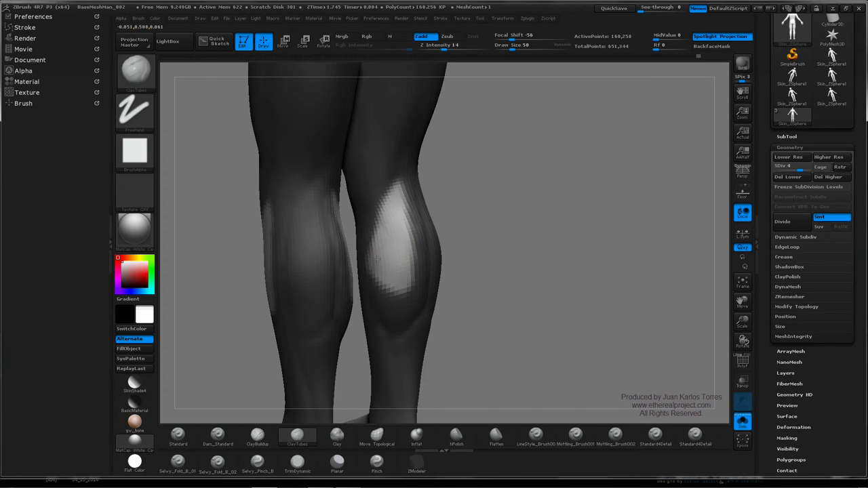
mouse_move(385, 188)
left_mouse_down()
mouse_move(389, 253)
mouse_move(400, 247)
left_mouse_up()
key("shift")
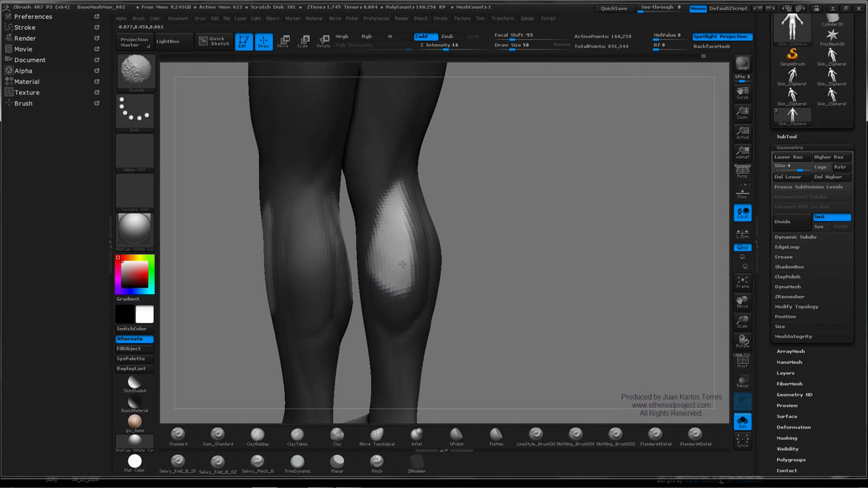
key("shift")
Invert the mask to protect the inner calf areas and free the rest of the legs
left_click_drag(551, 200, 544, 194)
key("ctrl")
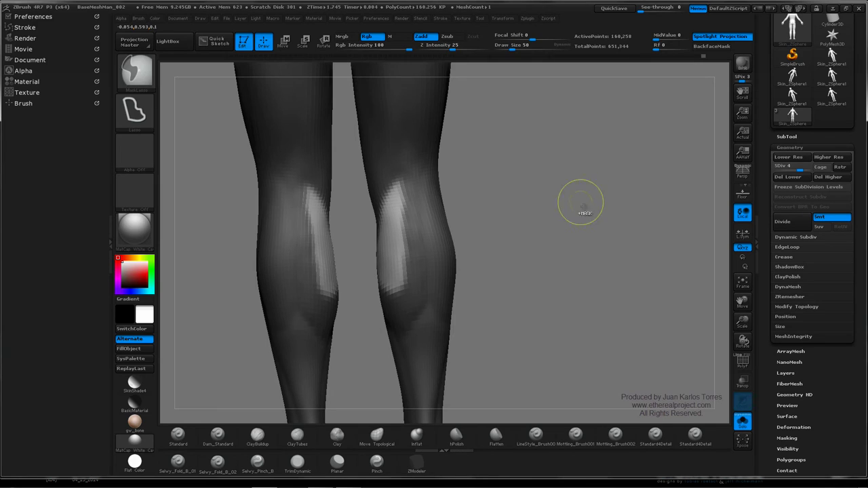
key("shift")
mouse_move(594, 209)
right_mouse_down("ctrl")
mouse_move(543, 205)
mouse_move(549, 201)
right_mouse_up("ctrl")
left_click_drag(545, 191, 527, 201, "shift")
left_click(513, 202, "ctrl")
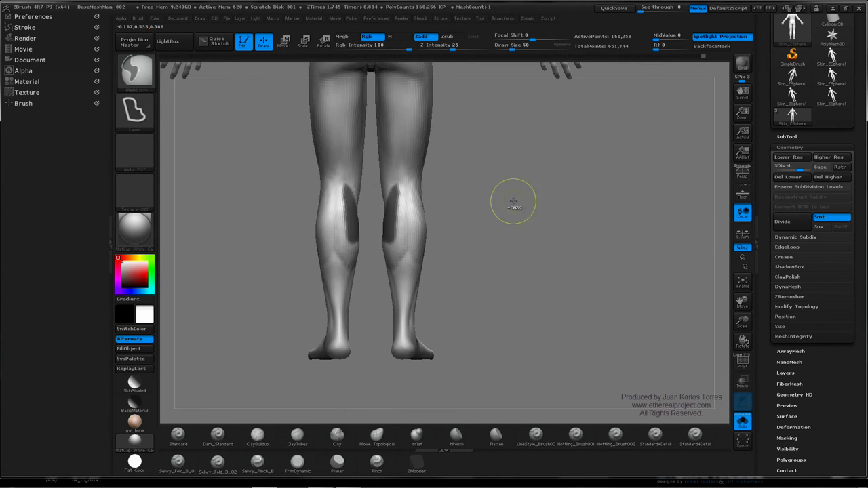
Add ClayTubes volume to the lower calf just beneath the masked area and smooth it
right_click_drag(488, 213, 525, 200, "ctrl")
left_click_drag(524, 201, 522, 207)
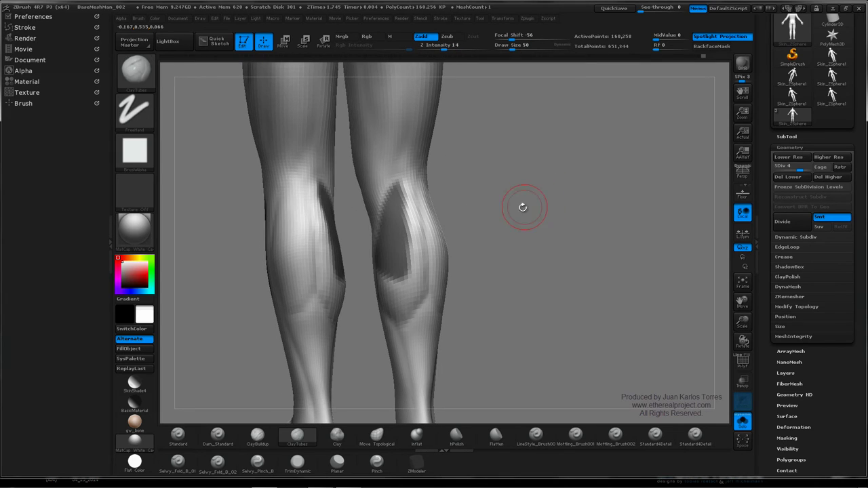
left_click_drag(384, 284, 388, 311)
left_click_drag(392, 280, 407, 321)
mouse_move(394, 282)
left_mouse_down()
mouse_move(411, 316)
mouse_move(415, 299)
mouse_move(379, 272)
left_mouse_up()
key("shift")
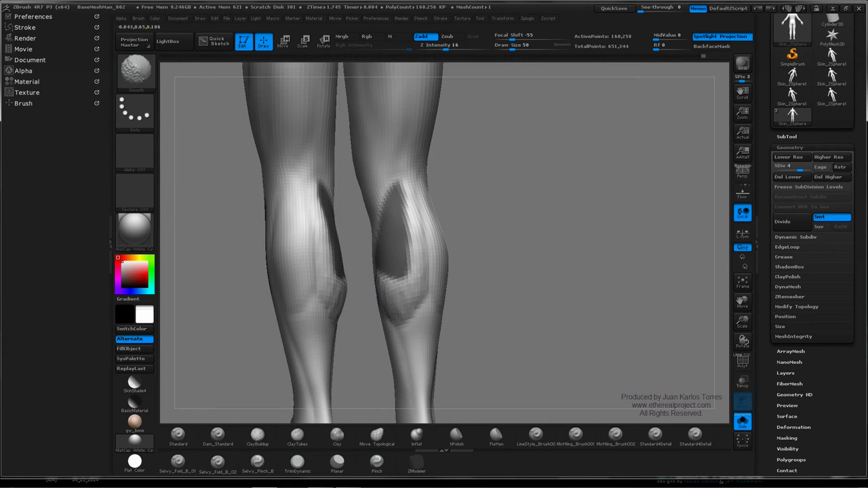
mouse_move(398, 312)
left_mouse_down("shift")
mouse_move(402, 287)
mouse_move(408, 294)
left_mouse_up("shift")
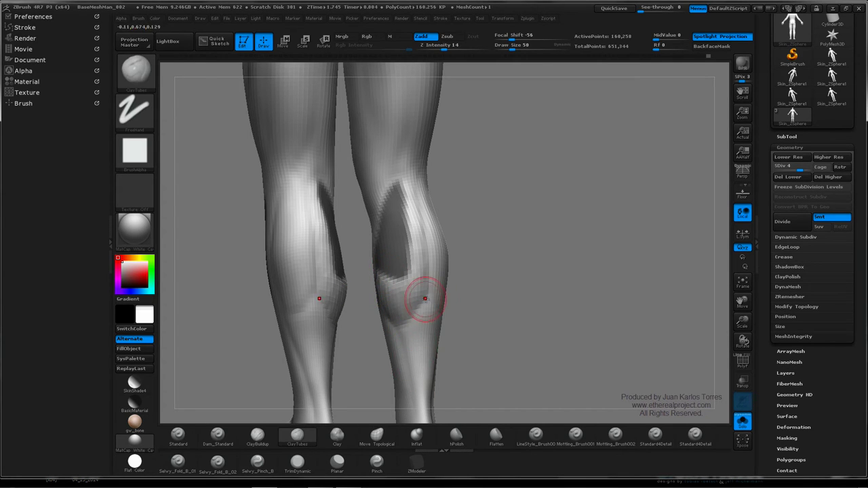
Build up the calf along the rear edge of the mask with ClayTubes and smooth the strokes
right_click_drag(425, 298, 409, 287)
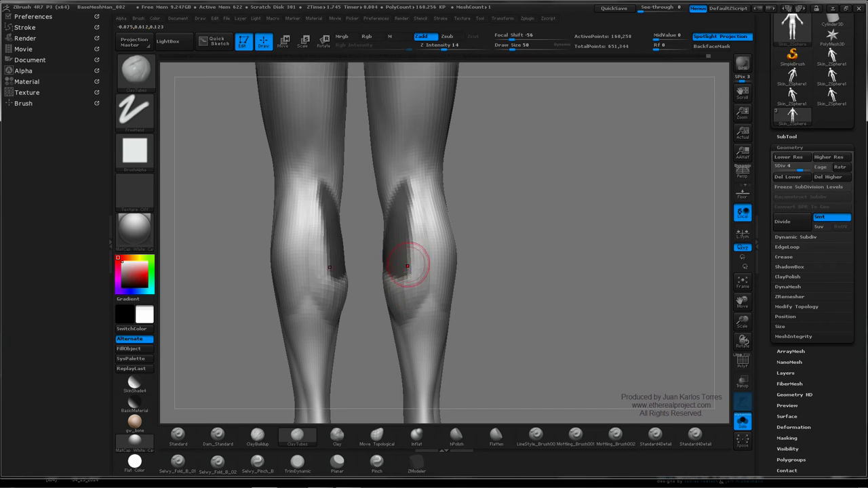
key("shift")
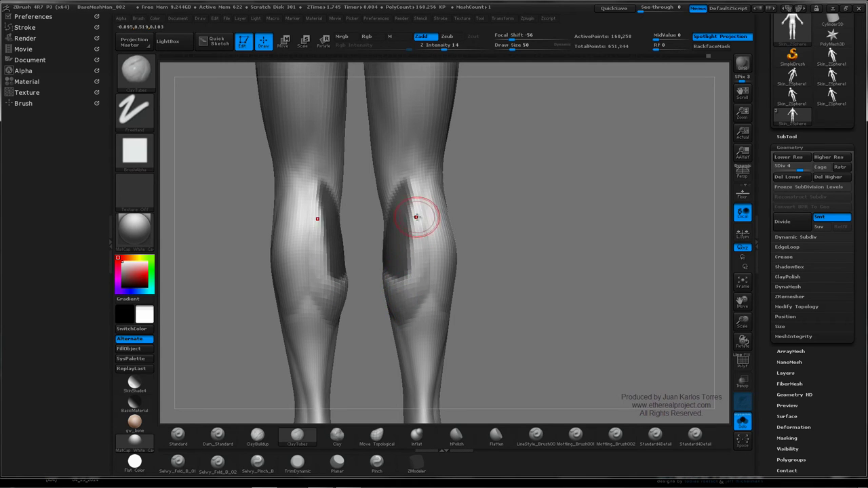
right_click_drag(417, 217, 413, 235)
mouse_move(414, 234)
left_mouse_down()
mouse_move(422, 266)
mouse_move(412, 223)
mouse_move(409, 237)
mouse_move(423, 234)
mouse_move(409, 196)
mouse_move(418, 196)
mouse_move(413, 177)
mouse_move(410, 299)
left_mouse_up()
mouse_move(417, 192)
left_mouse_down("shift")
mouse_move(416, 215)
mouse_move(420, 178)
mouse_move(421, 187)
left_mouse_up("shift")
key("ctrl+z")
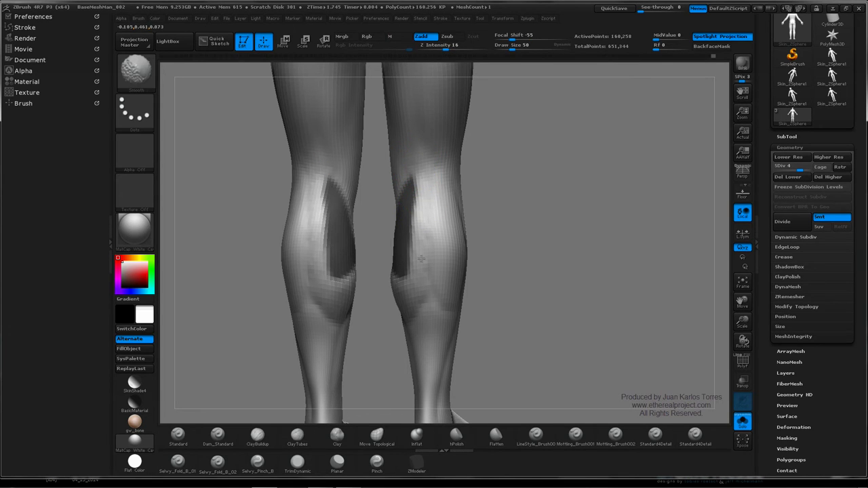
left_click_drag(421, 259, 411, 303, "shift")
Clear the calf mask and smooth the transitions where its border was
left_click_drag(574, 201, 581, 214)
left_click_drag(375, 270, 408, 272, "shift")
left_click_drag(412, 201, 411, 257, "shift")
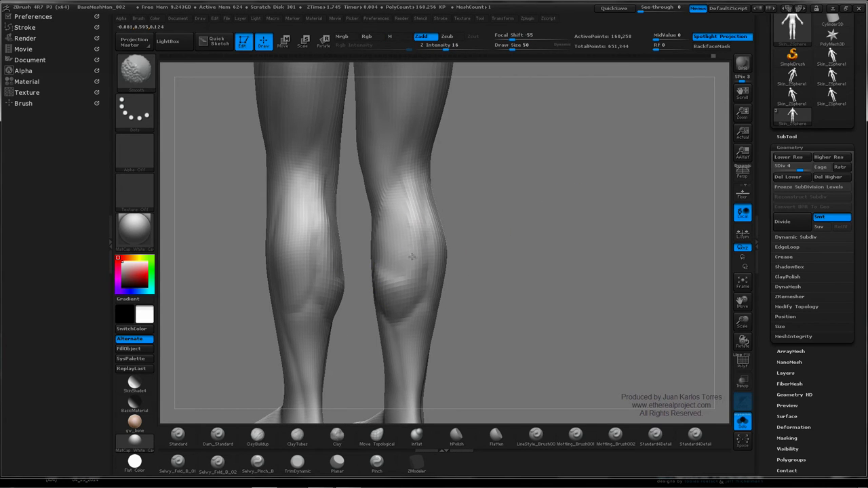
right_click_drag(534, 232, 457, 223, "ctrl")
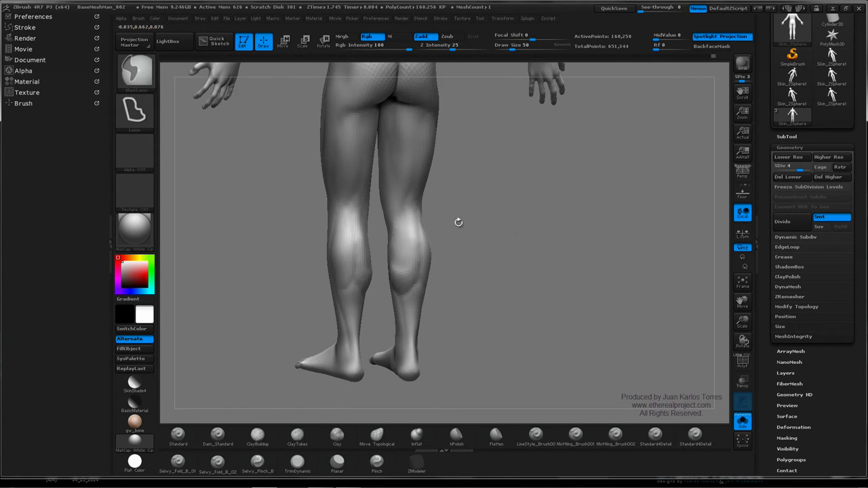
Smooth the back of the calf from below the knee down to the lower bulge
mouse_move(458, 223)
left_mouse_down()
mouse_move(524, 215)
mouse_move(494, 232)
mouse_move(513, 210)
mouse_move(513, 229)
left_mouse_up()
mouse_move(384, 260)
left_mouse_down()
mouse_move(393, 283)
mouse_move(411, 252)
mouse_move(386, 263)
left_mouse_up()
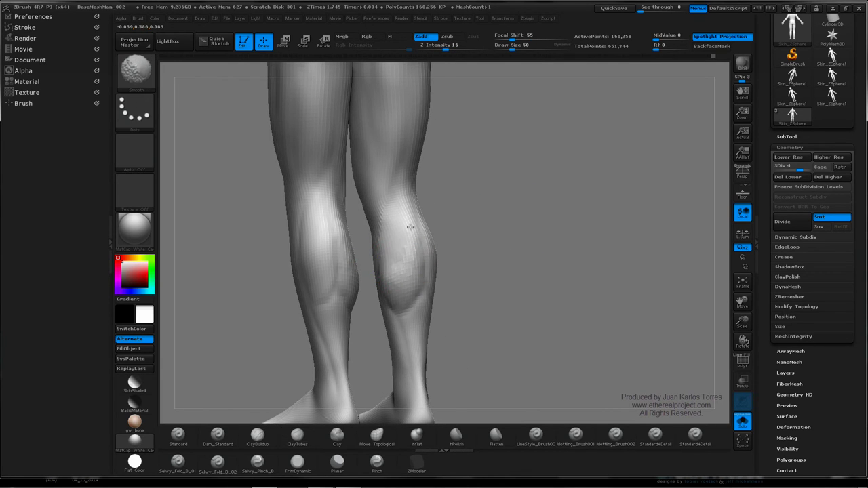
left_click_drag(402, 228, 398, 285, "shift")
mouse_move(498, 220)
left_mouse_down()
mouse_move(533, 204)
mouse_move(520, 226)
left_mouse_up()
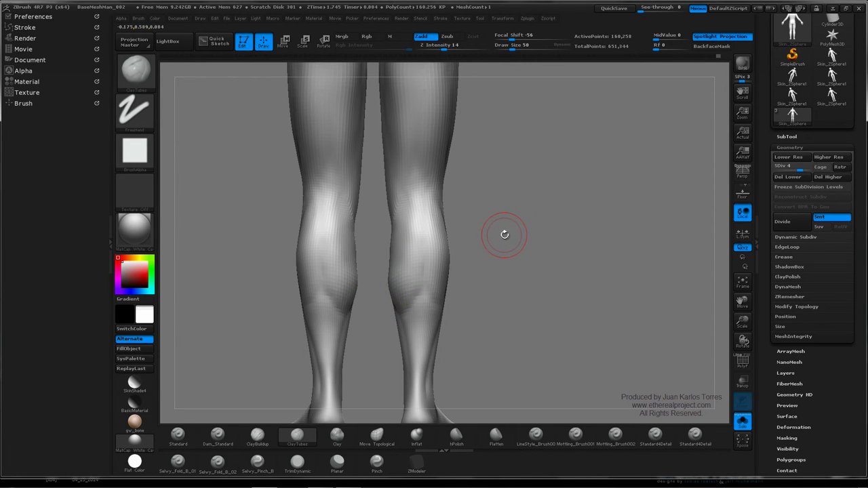
left_click_drag(454, 226, 434, 240)
key("ctrl")
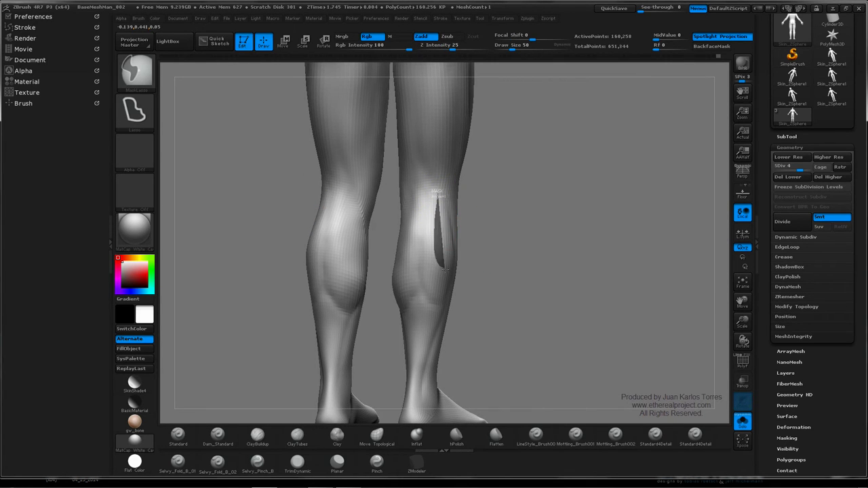
mouse_move(455, 220)
left_mouse_down("ctrl")
mouse_move(464, 197)
mouse_move(437, 202)
mouse_move(456, 221)
left_mouse_up("ctrl")
key("ctrl")
key("ctrl+z")
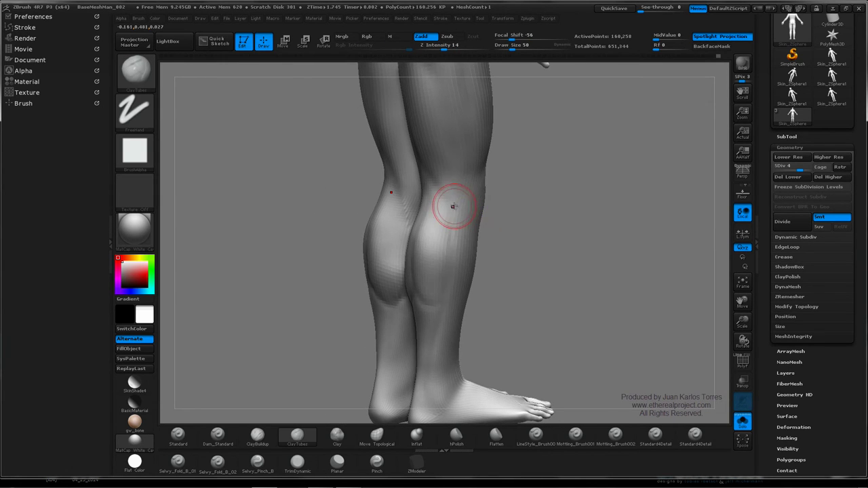
Mask an elongated area on the outer side of both calves, from just below the knee to mid-calf
right_click_drag(437, 191, 459, 192)
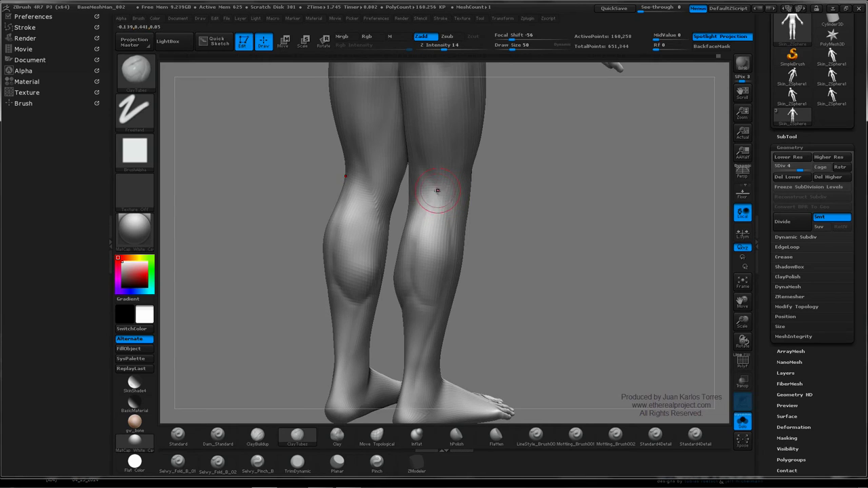
left_click_drag(438, 191, 434, 222)
key("ctrl")
key("ctrl+z")
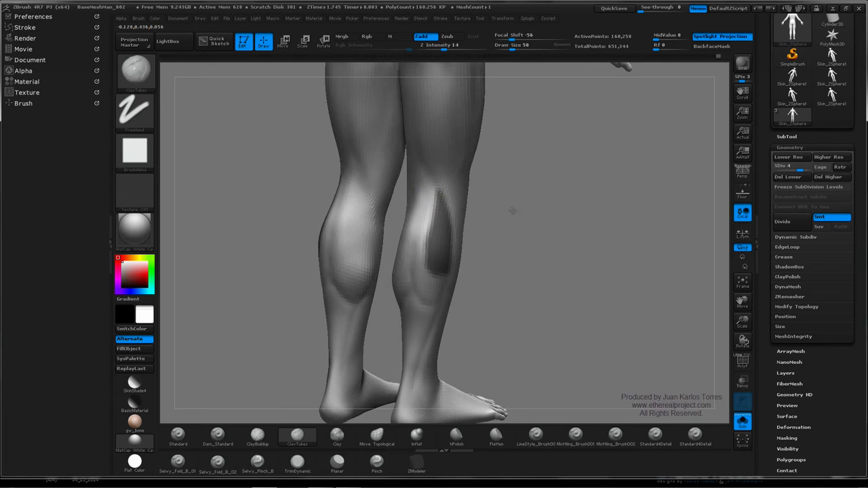
key("ctrl+z")
key("ctrl+z")
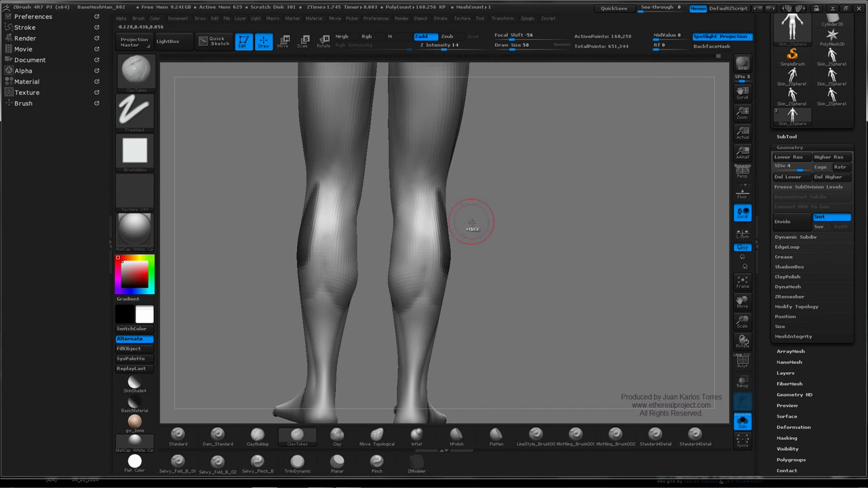
Mask the inner calf up to the back of the knee and build up the unmasked strip between the masks with ClayTubes
key("ctrl")
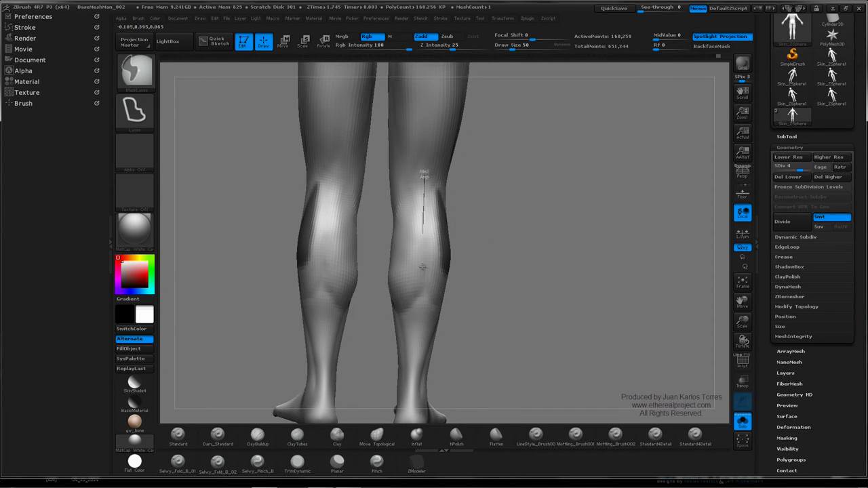
mouse_move(417, 297)
left_mouse_down("ctrl")
mouse_move(388, 313)
mouse_move(383, 173)
mouse_move(410, 178)
left_mouse_up("ctrl")
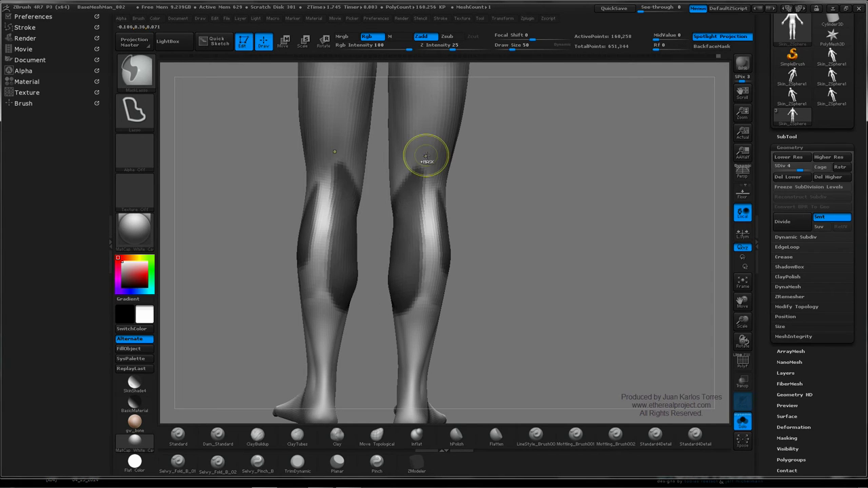
left_click_drag(504, 207, 482, 216)
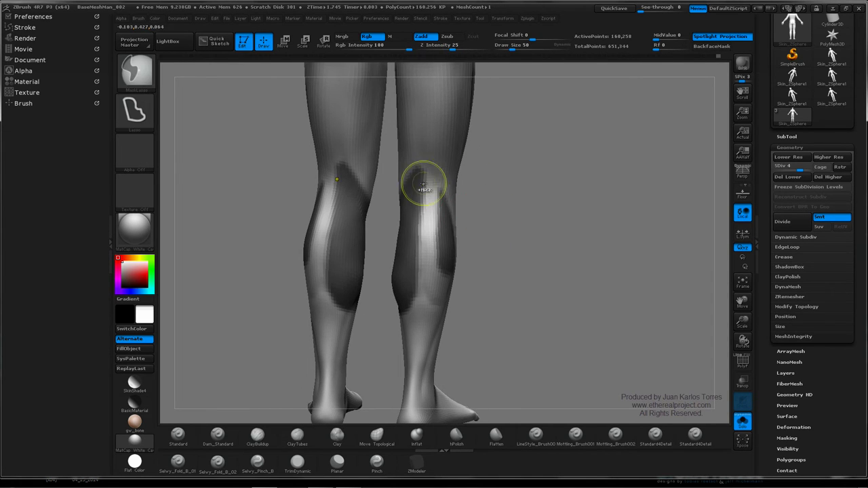
left_click_drag(427, 176, 426, 189, "ctrl")
mouse_move(423, 275)
left_mouse_down("ctrl")
mouse_move(399, 234)
mouse_move(411, 175)
left_mouse_up("ctrl")
left_click_drag(492, 217, 468, 219)
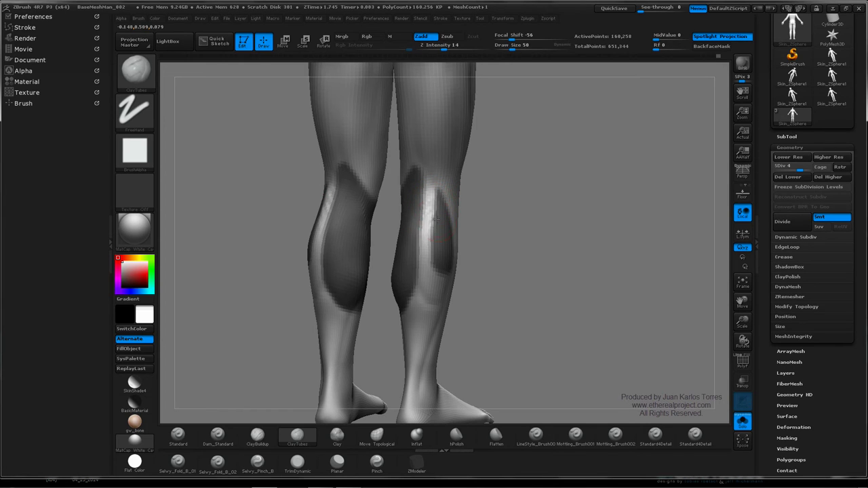
mouse_move(435, 218)
left_mouse_down()
mouse_move(430, 239)
mouse_move(465, 235)
mouse_move(409, 254)
left_mouse_up()
Extend the lasso mask around the lower calf, the outer side of the leg and the back of the knee
left_click_drag(418, 285, 410, 268, "ctrl")
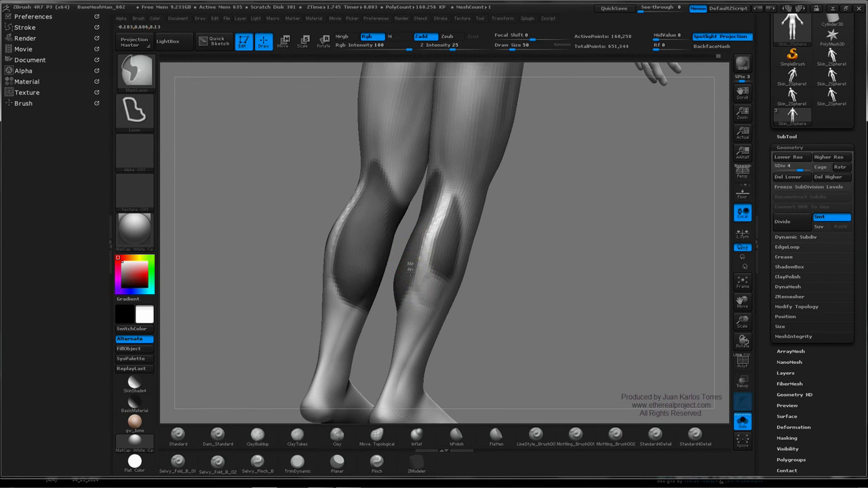
mouse_move(429, 308)
left_mouse_down("ctrl")
mouse_move(441, 344)
mouse_move(384, 290)
mouse_move(389, 279)
left_mouse_up("ctrl")
mouse_move(490, 262)
left_mouse_down()
mouse_move(443, 279)
mouse_move(469, 285)
mouse_move(487, 227)
mouse_move(464, 196)
mouse_move(451, 241)
left_mouse_up()
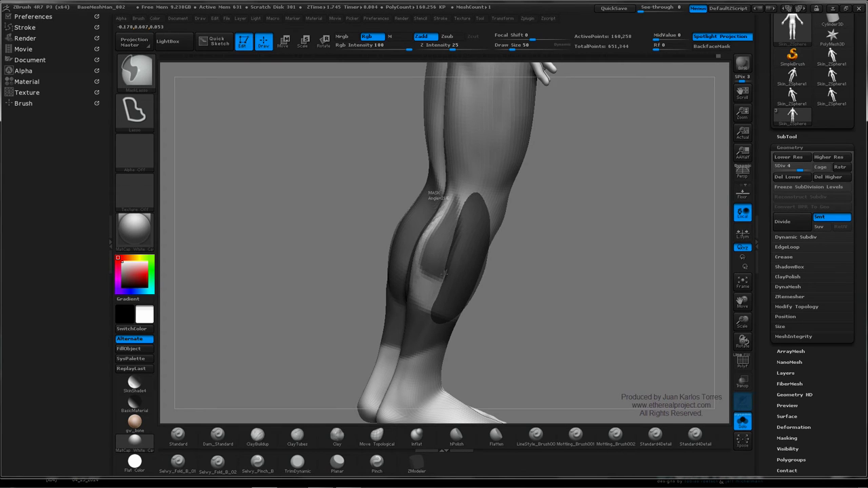
left_click_drag(444, 274, 439, 289, "ctrl")
left_click_drag(484, 268, 504, 273)
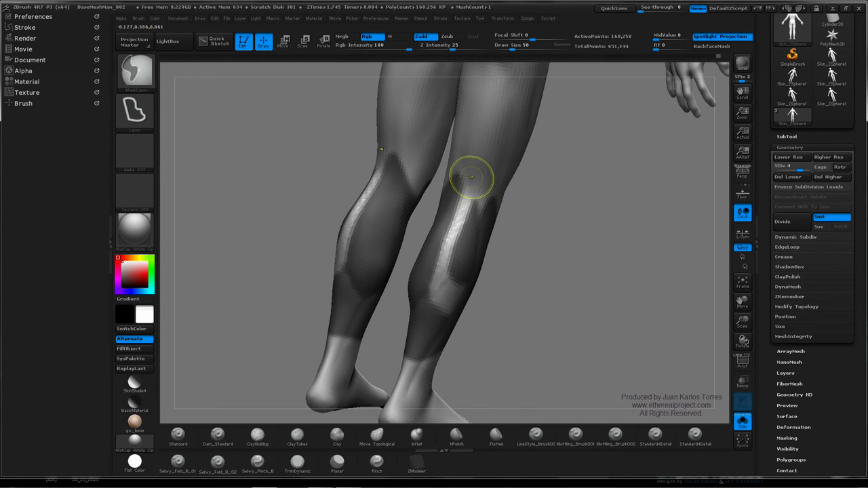
mouse_move(472, 176)
left_mouse_down("ctrl")
mouse_move(492, 210)
mouse_move(464, 153)
mouse_move(469, 173)
left_mouse_up("ctrl")
Add ClayTubes volume to the lower end of the unmasked outer calf strip and smooth the strokes
mouse_move(519, 226)
left_mouse_down()
mouse_move(526, 227)
mouse_move(519, 213)
mouse_move(430, 301)
mouse_move(445, 281)
mouse_move(473, 292)
left_mouse_up()
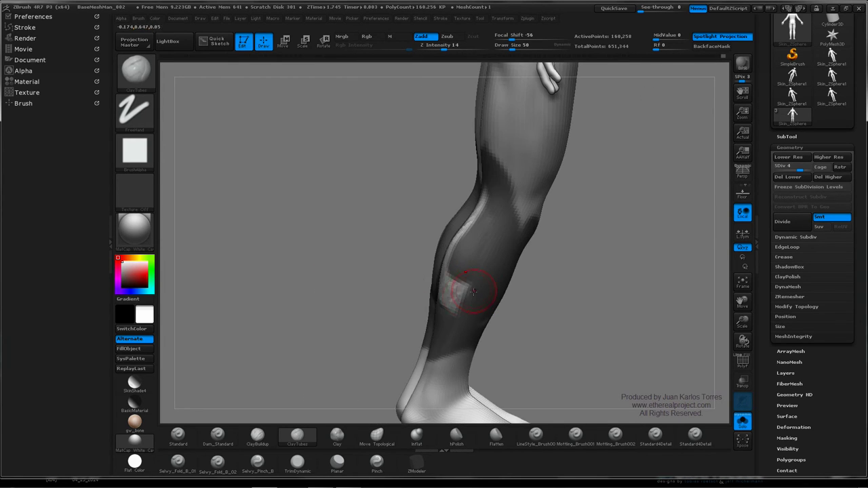
mouse_move(422, 277)
left_mouse_down()
mouse_move(488, 274)
mouse_move(446, 286)
left_mouse_up()
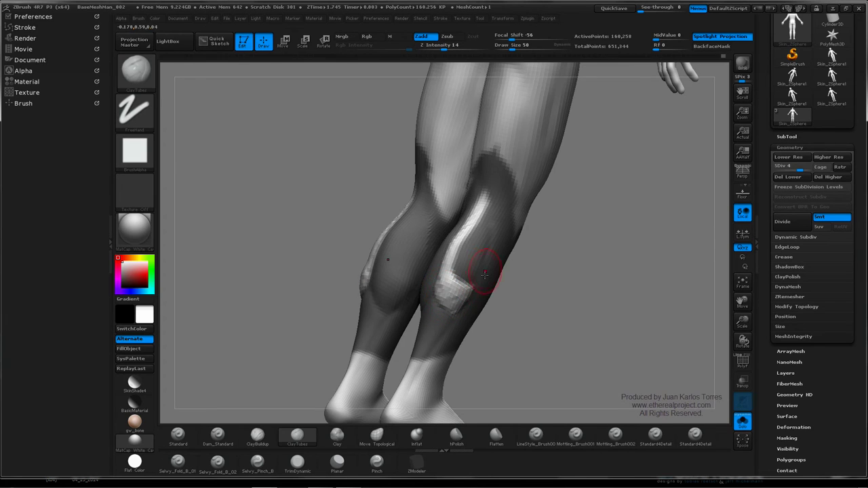
left_click_drag(484, 274, 465, 278)
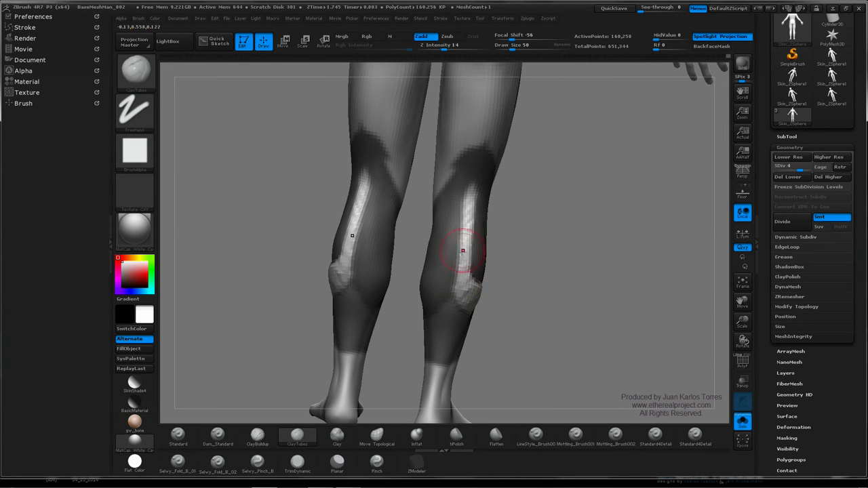
left_click_drag(550, 246, 548, 251, "shift")
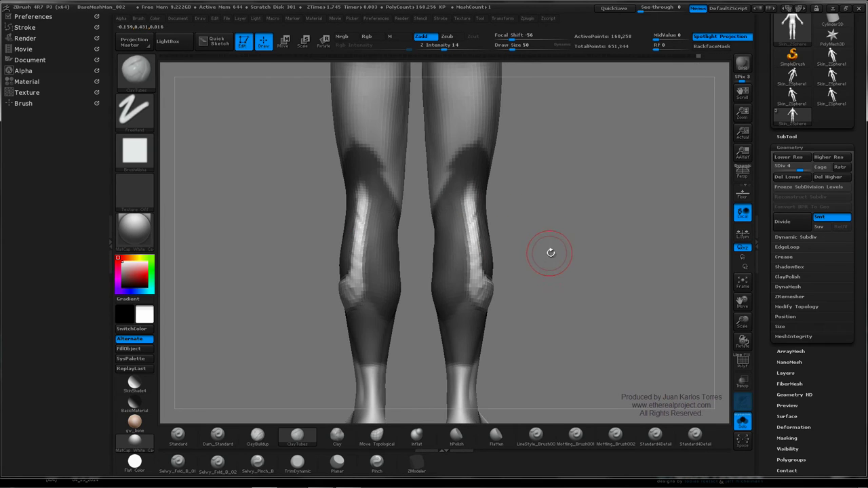
mouse_move(496, 287)
left_mouse_down()
mouse_move(488, 260)
mouse_move(445, 285)
left_mouse_up()
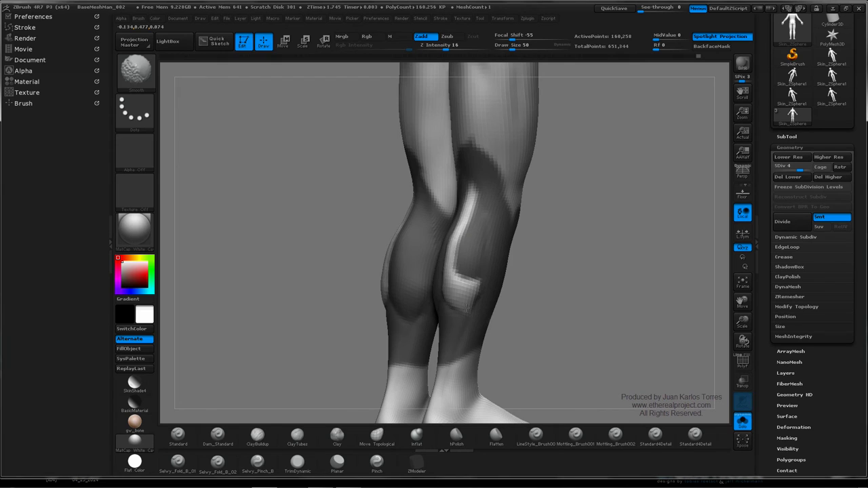
mouse_move(466, 308)
left_mouse_down("shift")
mouse_move(500, 287)
mouse_move(445, 287)
left_mouse_up("shift")
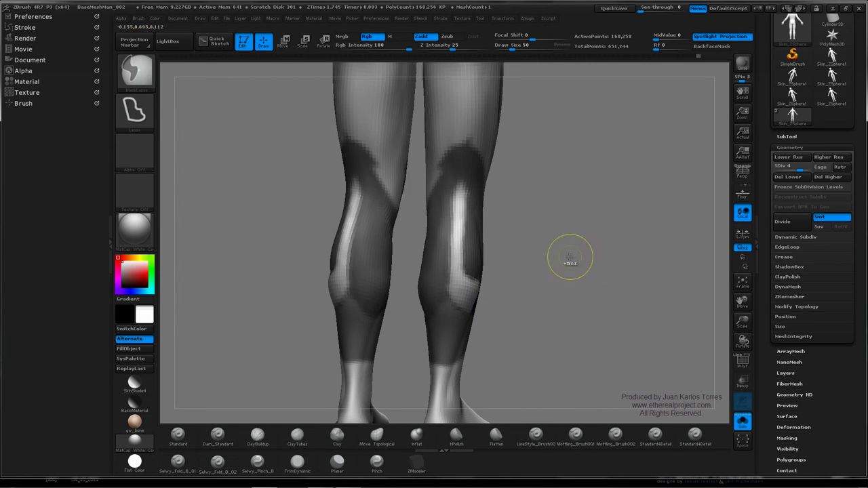
Invert the mask, build up the outer calf muscle with ClayTubes, and clear the mask
mouse_move(577, 256)
left_mouse_down()
mouse_move(499, 231)
mouse_move(533, 230)
left_mouse_up()
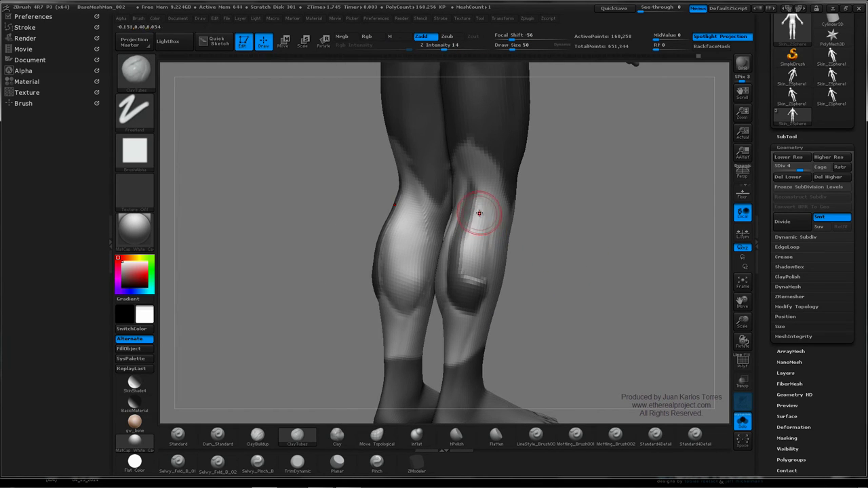
mouse_move(477, 213)
left_mouse_down()
mouse_move(461, 267)
mouse_move(476, 272)
left_mouse_up()
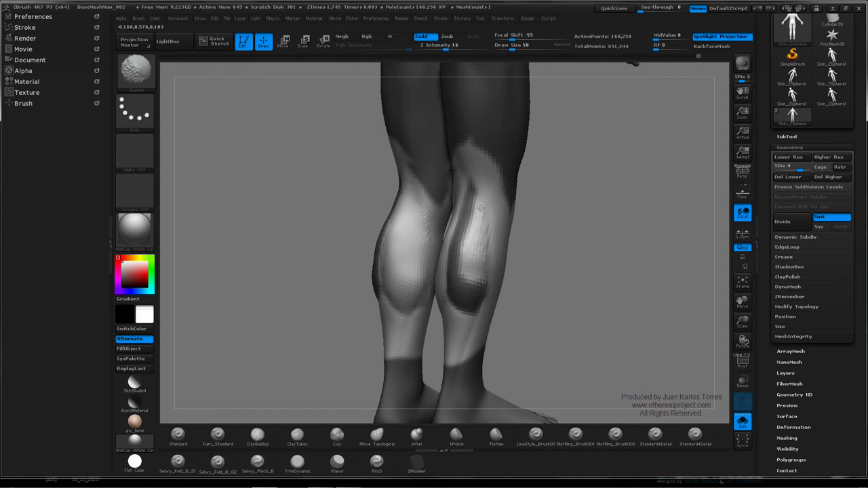
left_click_drag(581, 241, 596, 261, "ctrl")
mouse_move(513, 248)
left_mouse_down()
mouse_move(529, 252)
mouse_move(475, 257)
mouse_move(473, 214)
mouse_move(522, 267)
mouse_move(520, 255)
mouse_move(545, 262)
left_mouse_up()
mouse_move(545, 263)
right_mouse_down("ctrl")
mouse_move(546, 230)
mouse_move(535, 273)
right_mouse_up("ctrl")
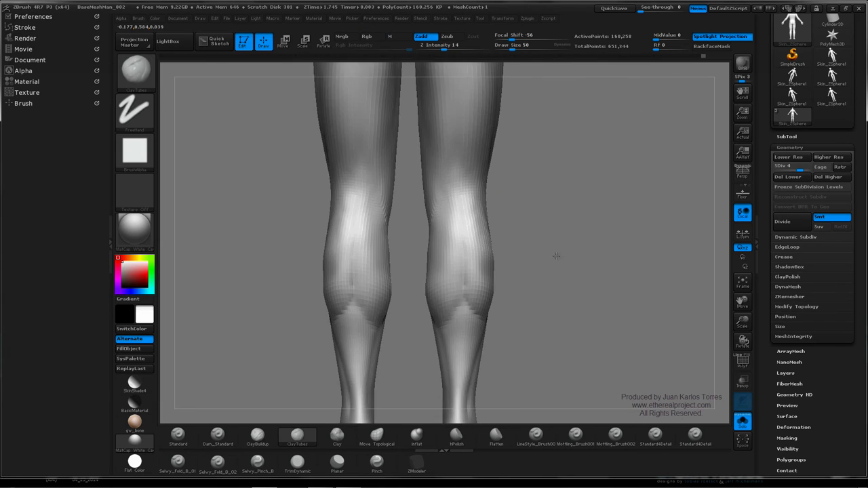
Smooth the former mask borders on the outer calf muscle
mouse_move(556, 255)
left_mouse_down()
mouse_move(515, 261)
mouse_move(472, 253)
left_mouse_up()
key("shift")
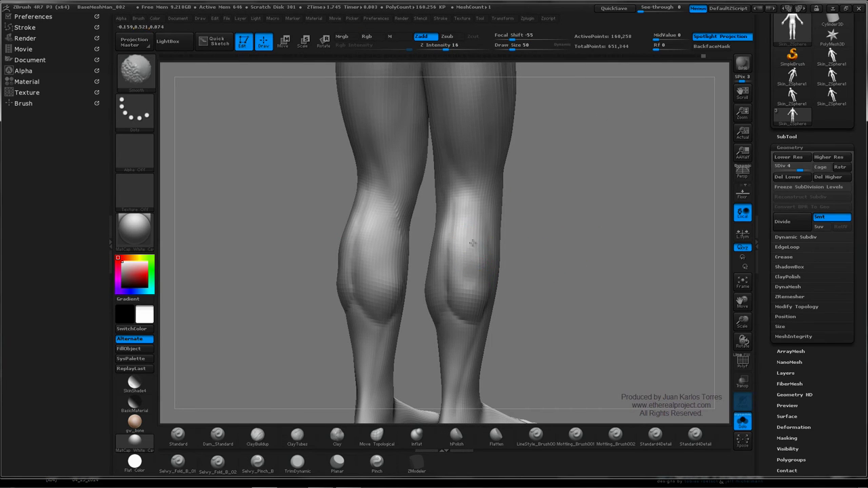
left_click_drag(477, 218, 476, 239, "shift")
Smooth the centre of the calf where the inner and outer muscle heads meet, below the back of the knee
left_click_drag(527, 246, 564, 236)
right_click_drag(585, 258, 565, 234, "ctrl")
mouse_move(529, 250)
left_mouse_down()
mouse_move(543, 252)
mouse_move(497, 253)
mouse_move(535, 245)
left_mouse_up()
key("shift")
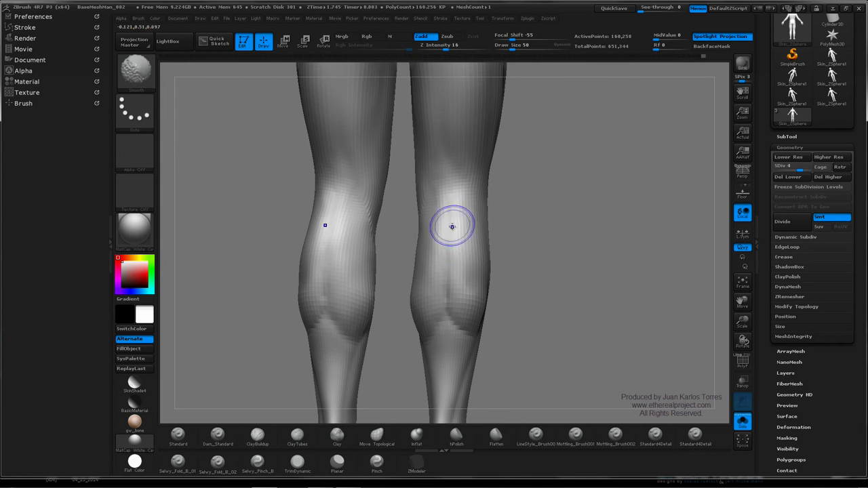
left_click_drag(452, 227, 451, 261, "shift")
left_click_drag(519, 261, 485, 243)
key("shift")
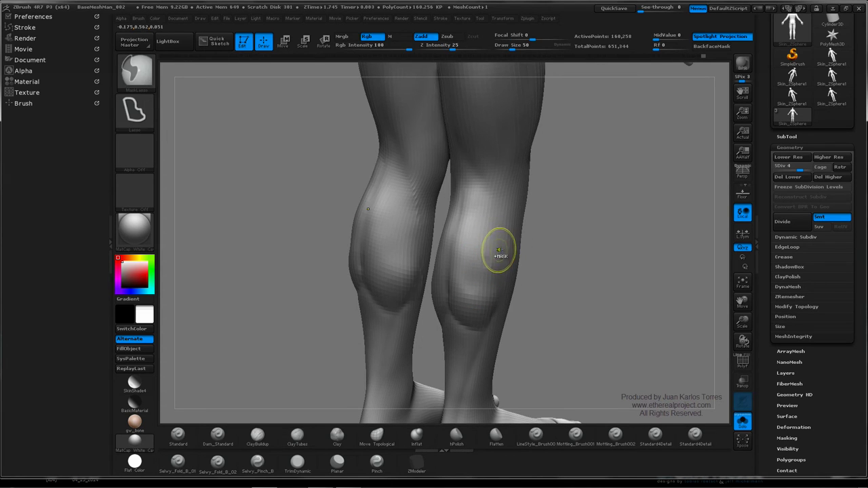
right_click_drag(474, 233, 455, 227)
key("shift")
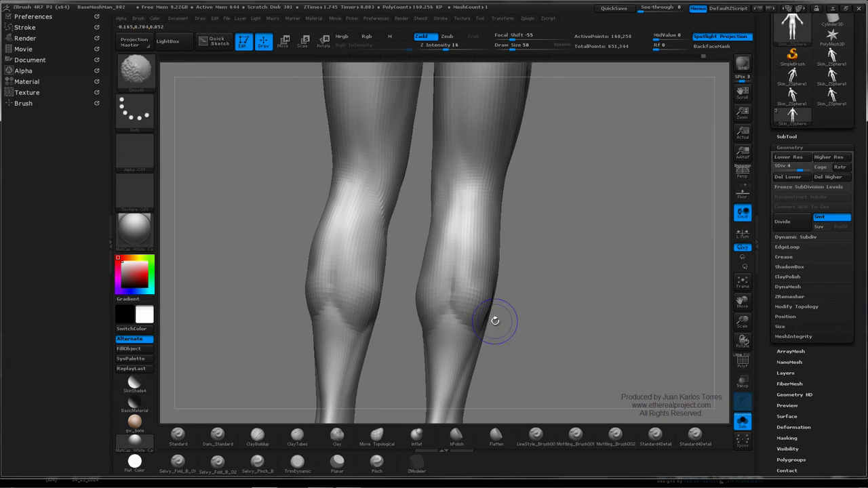
Fill out the lower and middle outer calf with ClayTubes and smooth the added volume
right_click_drag(602, 275, 563, 283, "ctrl")
right_click_drag(508, 287, 470, 281, "ctrl")
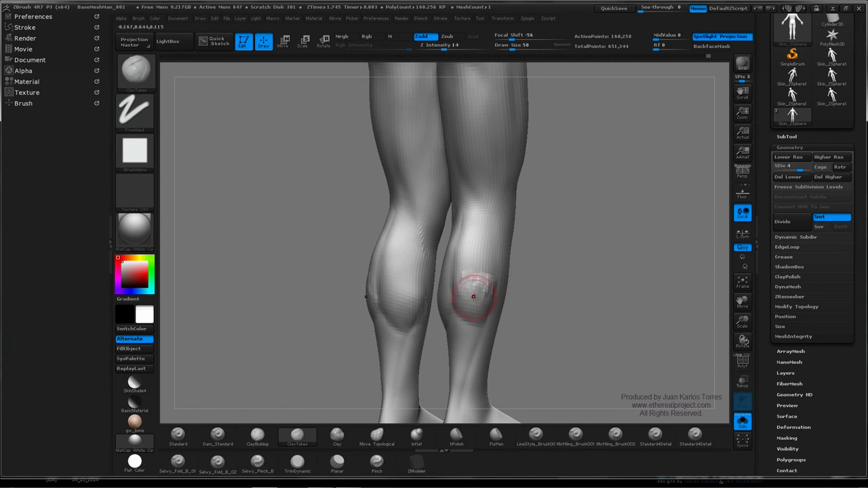
key("shift")
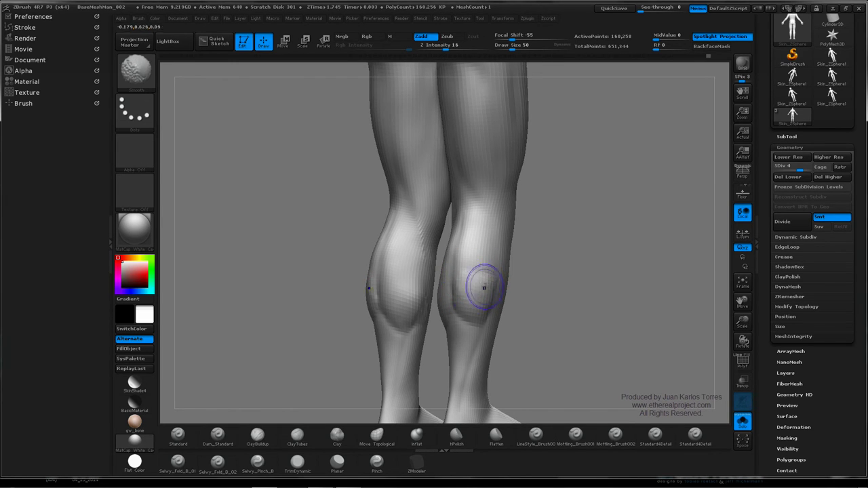
mouse_move(484, 288)
right_mouse_down("shift")
mouse_move(509, 274)
mouse_move(496, 284)
mouse_move(461, 265)
right_mouse_up("shift")
key("shift")
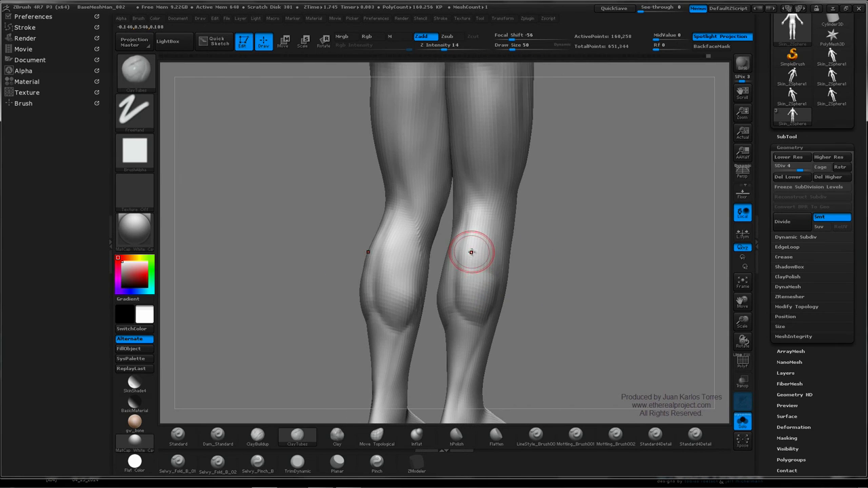
key("shift")
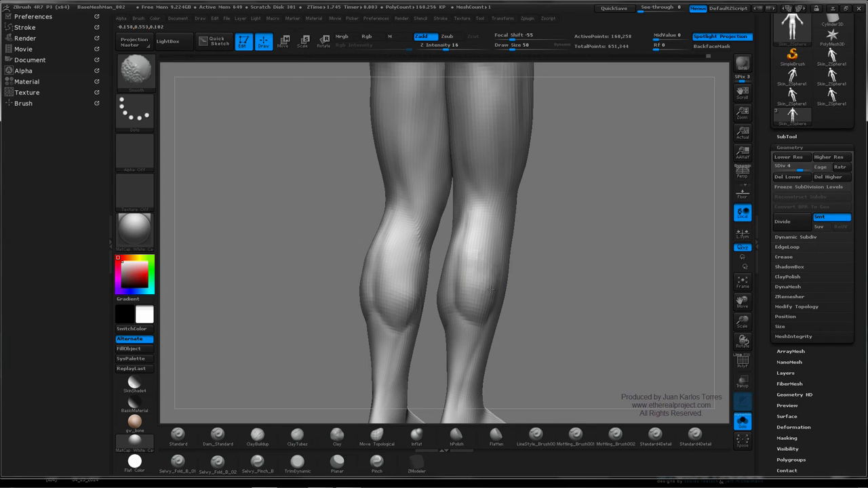
left_click_drag(513, 267, 540, 270, "shift")
Reshape the outer calf silhouette with the Move Topological brush at draw size 82
left_click(377, 436)
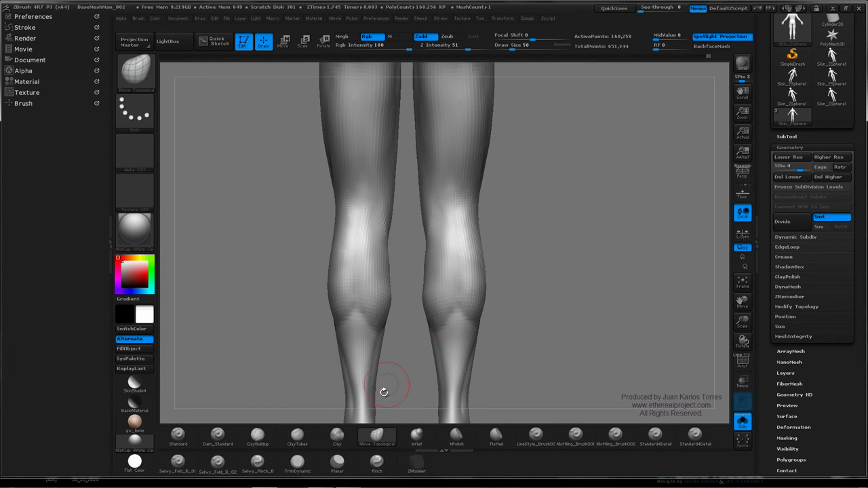
right_click_drag(546, 268, 498, 271, "ctrl")
right_click(498, 272)
left_click_drag(499, 271, 503, 272)
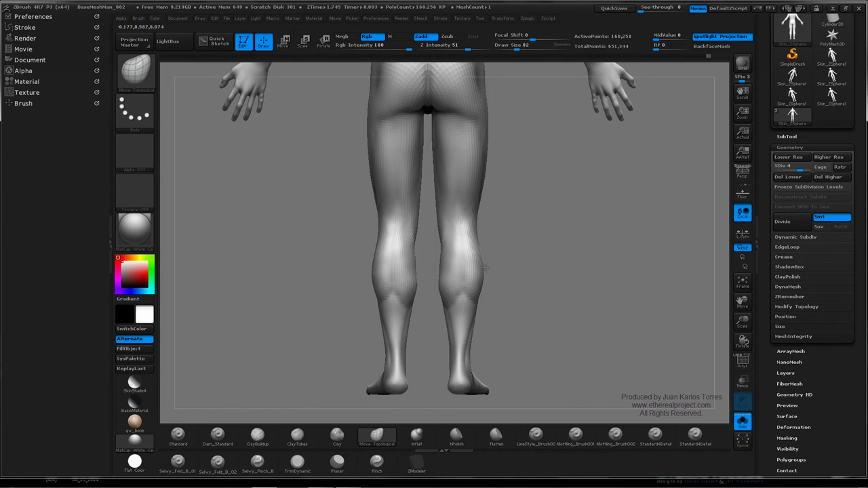
mouse_move(484, 267)
left_mouse_down()
mouse_move(500, 271)
mouse_move(427, 265)
mouse_move(453, 268)
left_mouse_up()
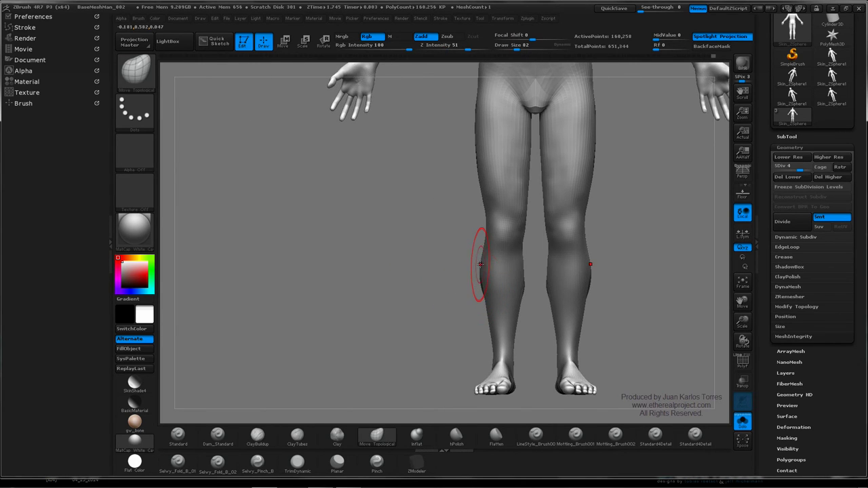
left_click_drag(441, 283, 378, 290, "alt")
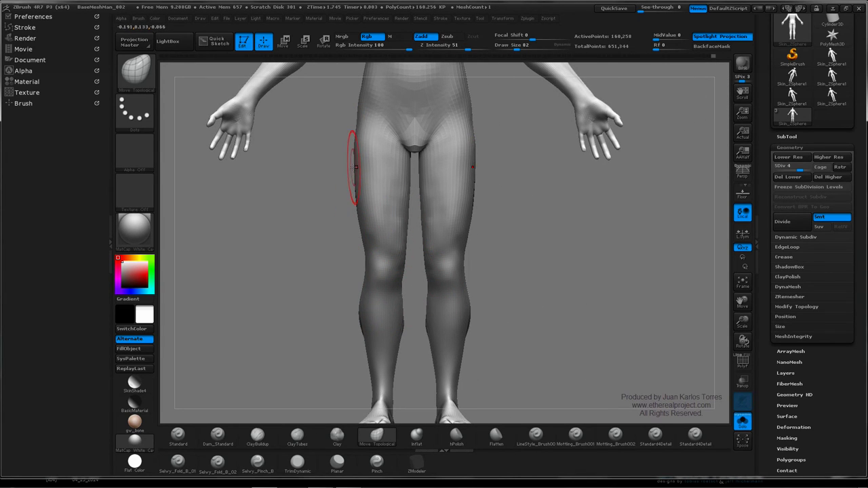
Reshape the outer thigh contour and the inner calf with the Move Topological brush at draw size 82
left_click_drag(356, 217, 353, 217)
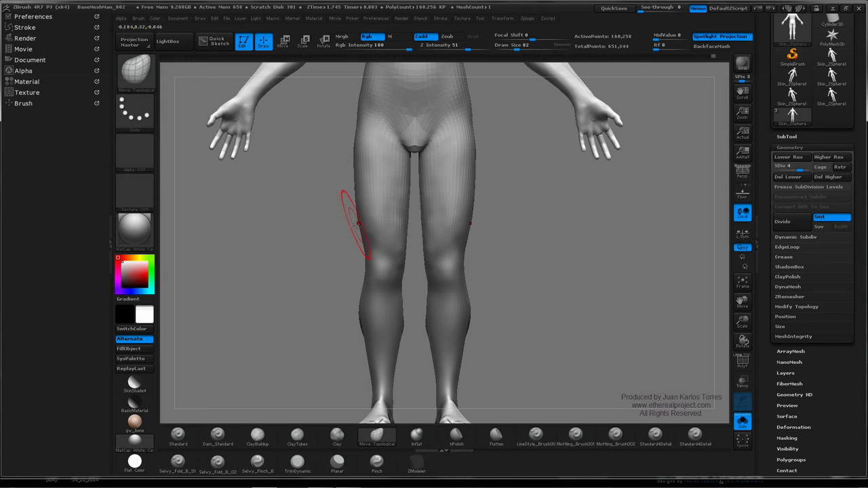
right_click_drag(473, 227, 404, 207, "ctrl")
mouse_move(404, 208)
right_mouse_down()
mouse_move(471, 234)
mouse_move(486, 248)
mouse_move(488, 267)
mouse_move(575, 265)
right_mouse_up()
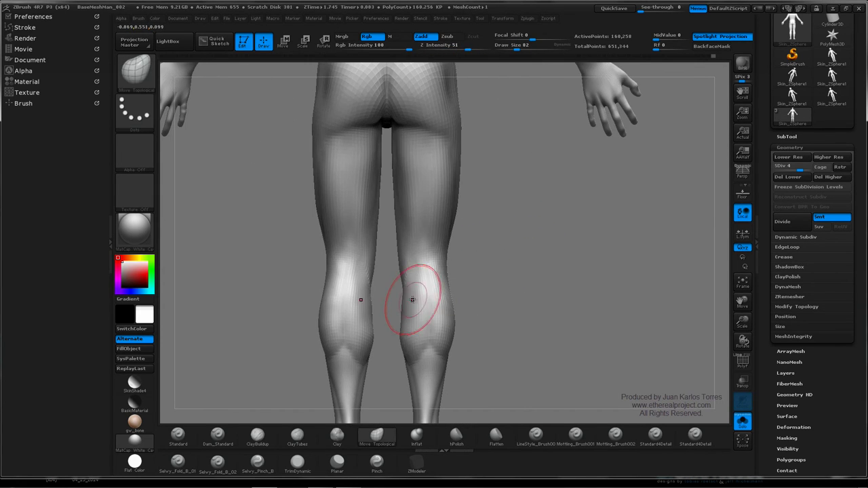
left_click_drag(404, 303, 404, 304)
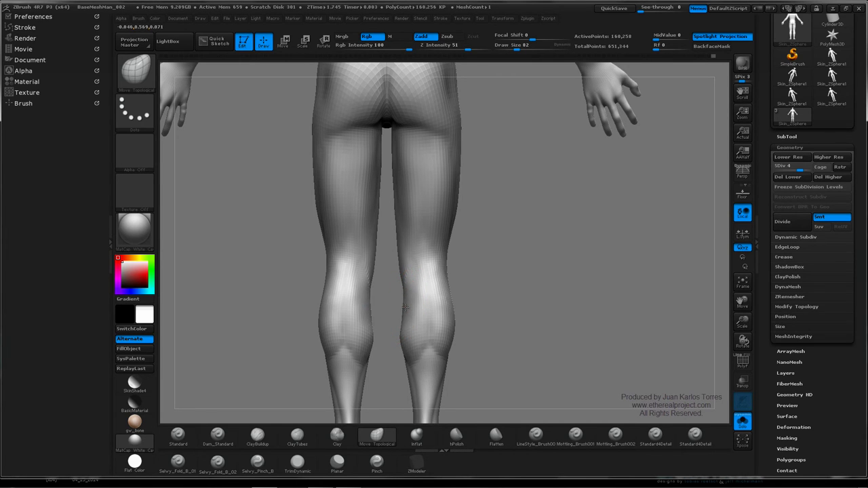
right_click_drag(430, 295, 368, 292)
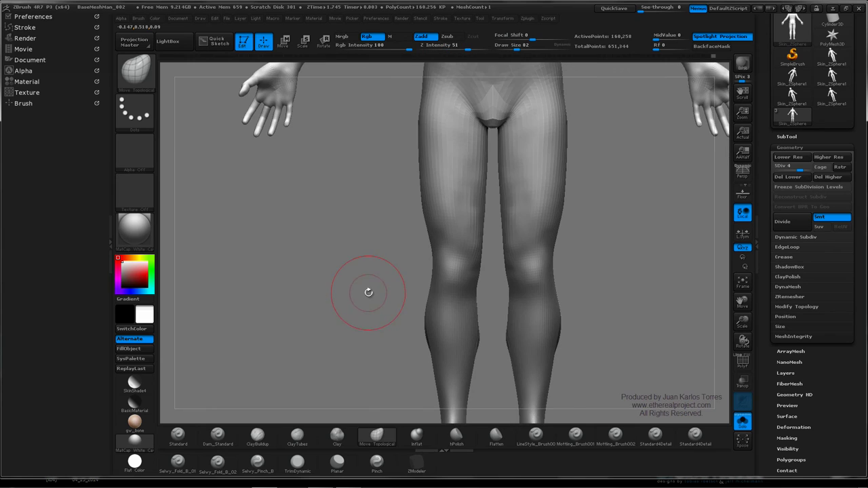
mouse_move(368, 292)
left_mouse_down()
mouse_move(453, 287)
mouse_move(451, 330)
mouse_move(507, 327)
mouse_move(488, 287)
mouse_move(474, 288)
left_mouse_up()
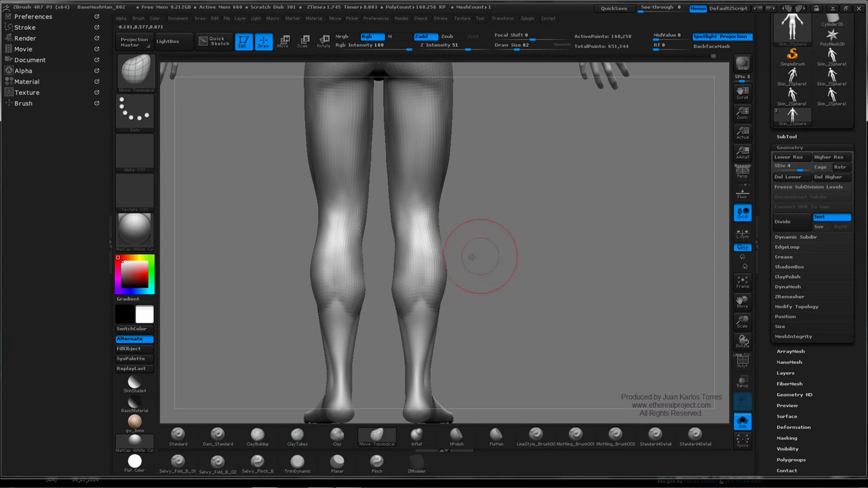
Adjust the inner and outer calf outlines with Move Topological, comparing the legs from front and back
mouse_move(471, 257)
left_mouse_down()
mouse_move(395, 245)
mouse_move(403, 267)
left_mouse_up()
right_click_drag(418, 280, 418, 267, "ctrl")
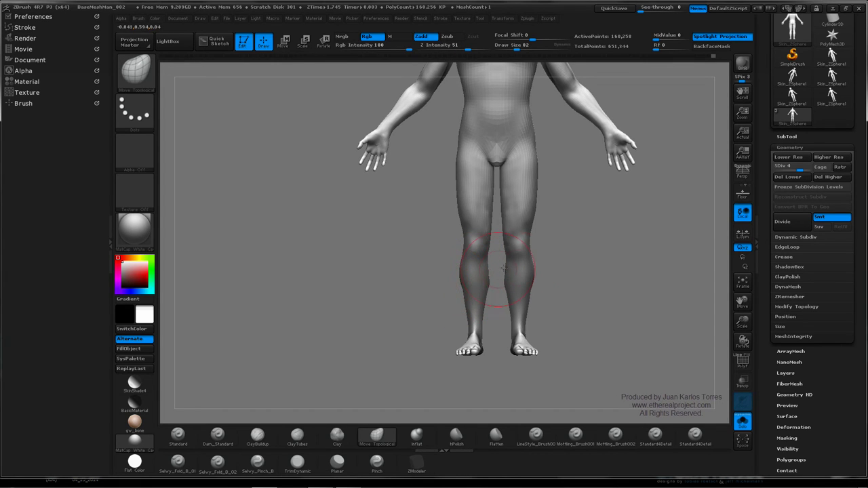
mouse_move(503, 269)
left_mouse_down()
mouse_move(552, 282)
mouse_move(527, 296)
mouse_move(547, 289)
left_mouse_up()
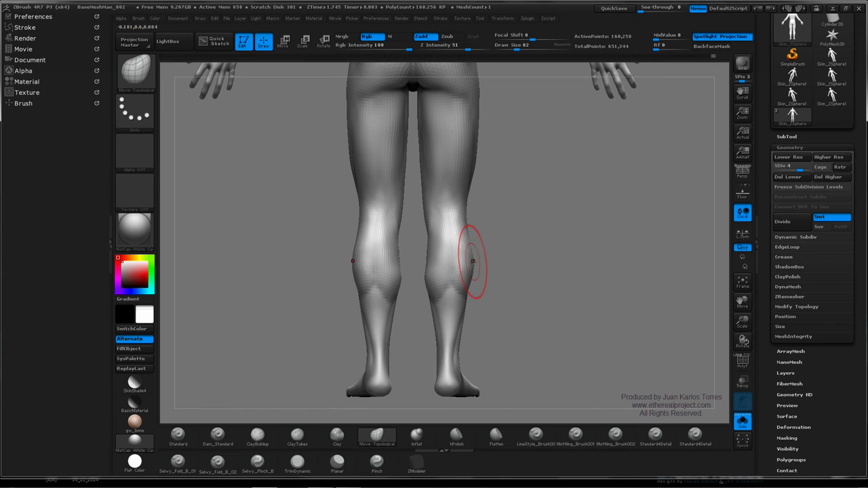
mouse_move(474, 259)
right_mouse_down("ctrl")
mouse_move(497, 248)
mouse_move(500, 262)
mouse_move(483, 280)
mouse_move(451, 279)
right_mouse_up("ctrl")
right_click_drag(388, 292, 422, 248, "shift")
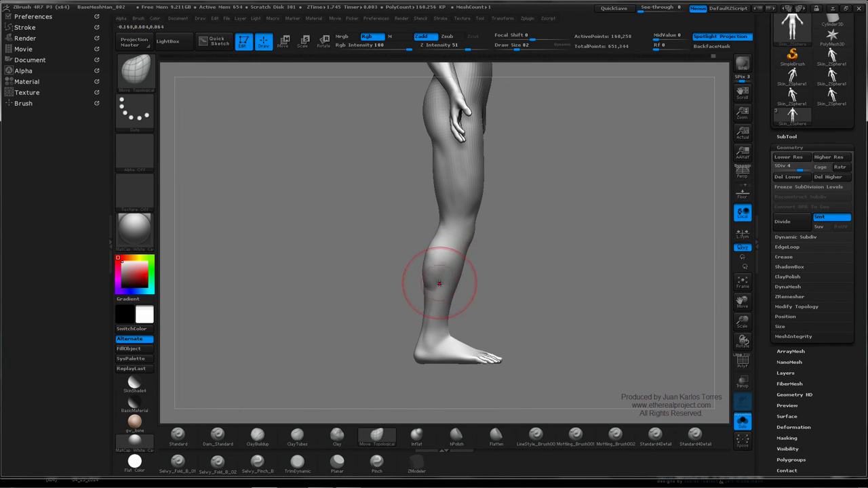
Refine and smooth the calf's rear bulge in profile, lowering the mesh to subdivision level 3
right_click_drag(428, 277, 454, 274, "ctrl")
left_click_drag(424, 260, 422, 262)
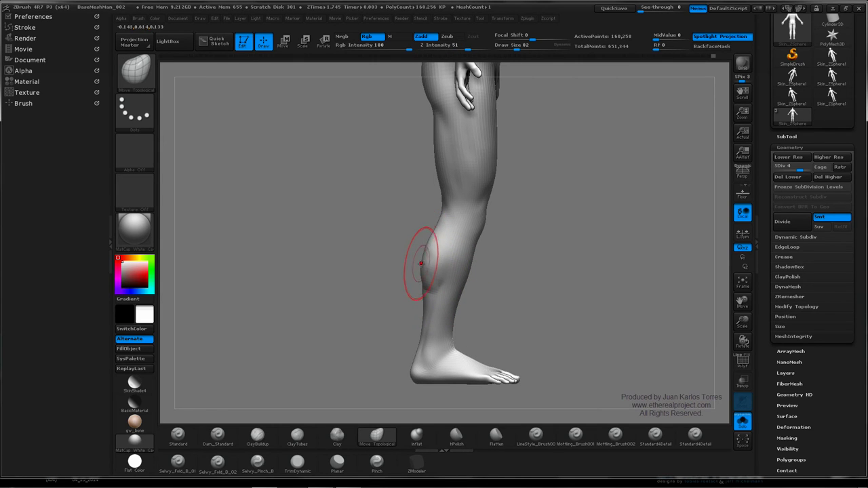
right_click_drag(415, 260, 436, 259, "ctrl")
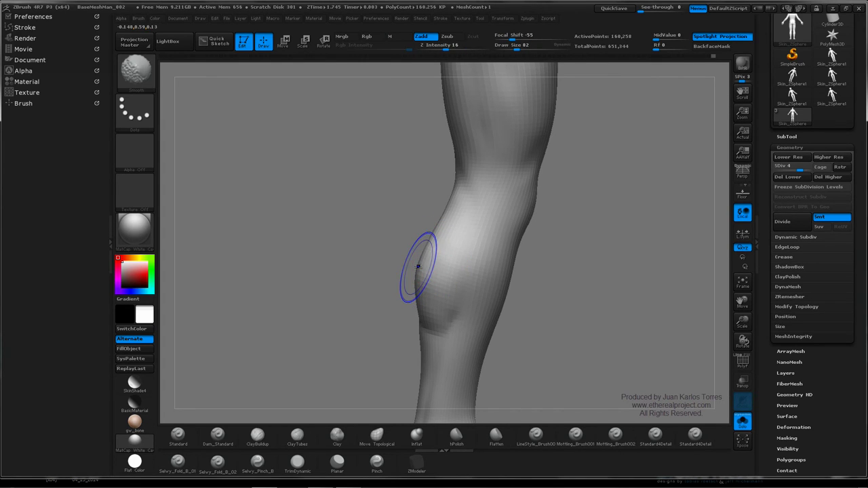
key("shift+d")
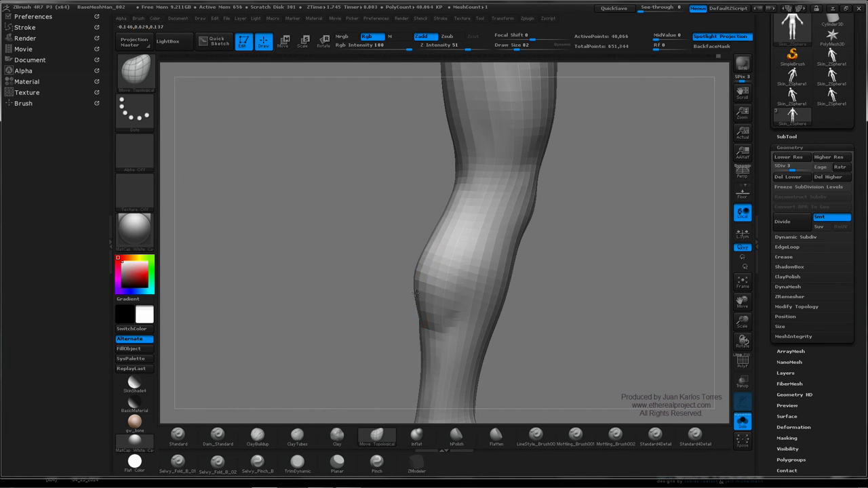
mouse_move(392, 262)
left_mouse_down()
mouse_move(500, 265)
mouse_move(412, 264)
mouse_move(440, 265)
mouse_move(432, 270)
left_mouse_up()
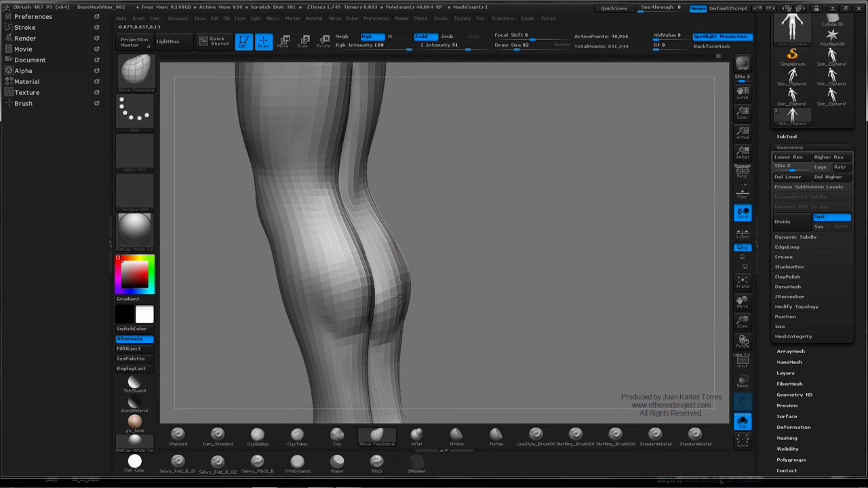
mouse_move(398, 267)
left_mouse_down()
mouse_move(406, 261)
mouse_move(397, 223)
mouse_move(391, 237)
mouse_move(401, 241)
left_mouse_up()
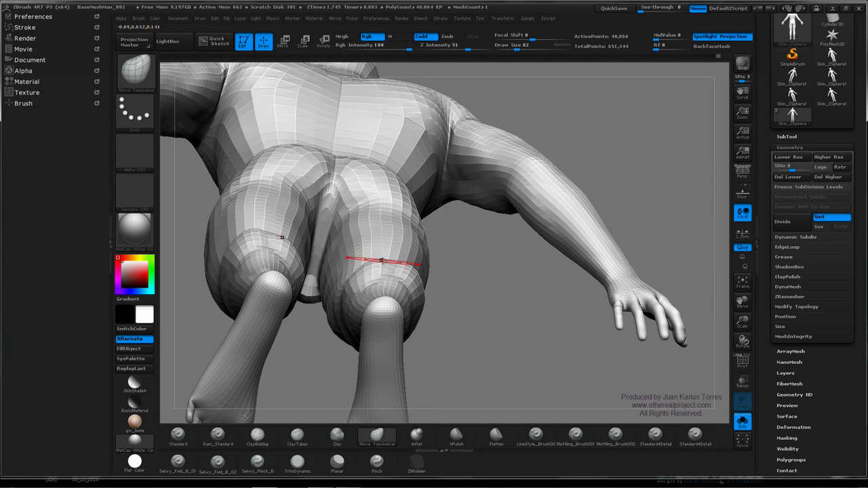
mouse_move(382, 259)
left_mouse_down()
mouse_move(394, 284)
mouse_move(412, 265)
mouse_move(398, 249)
mouse_move(430, 233)
mouse_move(372, 248)
mouse_move(376, 229)
mouse_move(427, 246)
left_mouse_up()
Reshape the calf's overall rear profile below the knee with Move Topological at draw size 155
key("space")
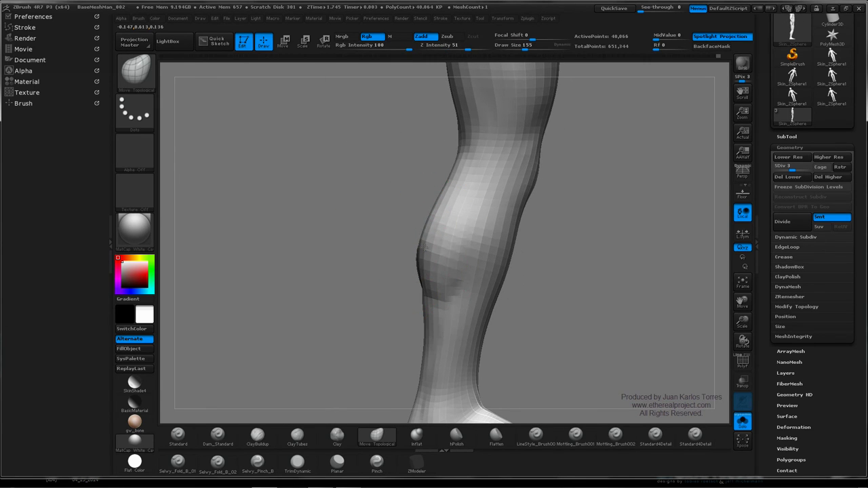
left_click_drag(436, 215, 443, 201)
left_click_drag(384, 222, 475, 240)
mouse_move(418, 242)
left_mouse_down()
mouse_move(407, 204)
mouse_move(447, 240)
mouse_move(467, 196)
mouse_move(447, 231)
mouse_move(417, 229)
mouse_move(484, 262)
mouse_move(556, 248)
mouse_move(626, 274)
left_mouse_up()
right_click_drag(626, 271, 478, 236, "ctrl")
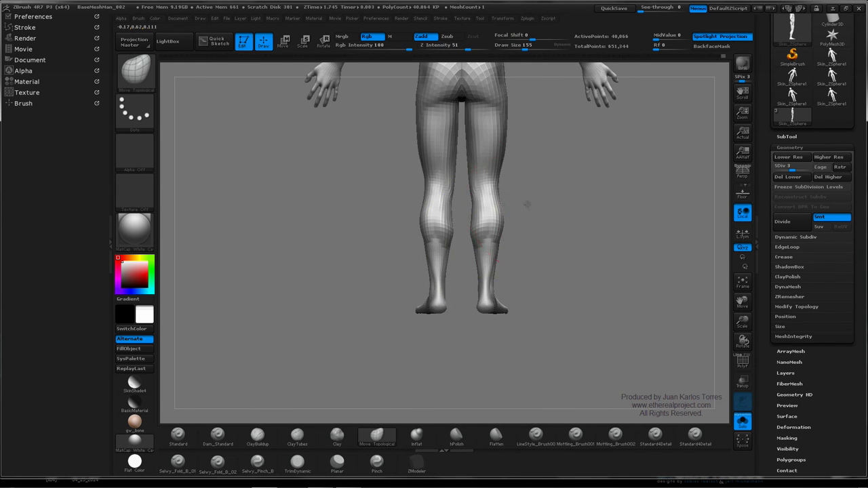
Refine the lower leg and outer knee contours from behind with Move Topological at draw size 72
right_click_drag(527, 205, 466, 279, "alt")
mouse_move(467, 280)
left_mouse_down()
mouse_move(504, 285)
mouse_move(447, 295)
left_mouse_up()
right_click_drag(467, 282, 515, 281, "ctrl")
key("space")
mouse_move(475, 288)
left_mouse_down()
mouse_move(457, 286)
mouse_move(544, 257)
mouse_move(548, 272)
mouse_move(504, 287)
mouse_move(490, 259)
left_mouse_up()
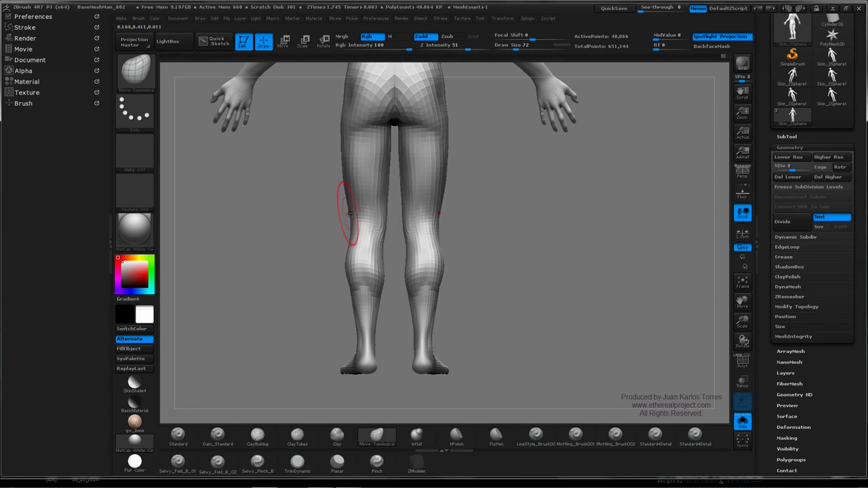
right_click_drag(482, 234, 442, 218, "ctrl")
mouse_move(442, 218)
right_mouse_down()
mouse_move(463, 237)
mouse_move(488, 225)
right_mouse_up()
Adjust the inner and outer contours around the knees and upper calves in the front view
left_click(462, 244, "ctrl")
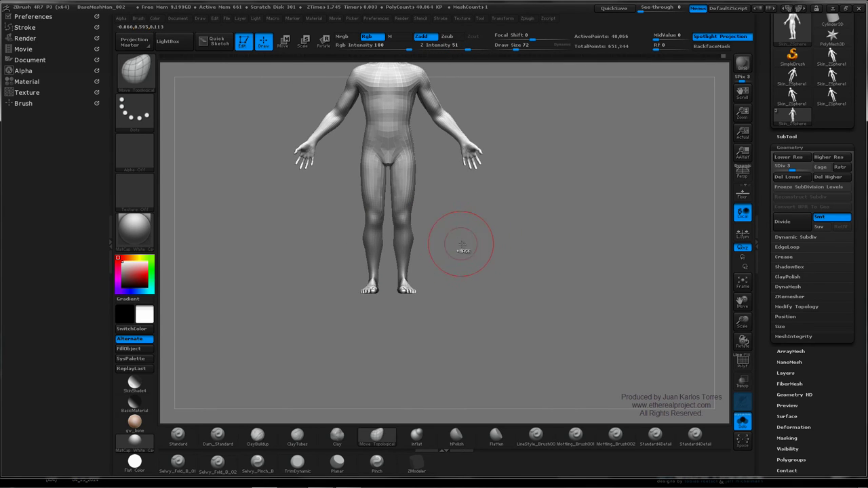
mouse_move(462, 244)
left_mouse_down("alt")
mouse_move(524, 234)
mouse_move(452, 222)
mouse_move(436, 233)
mouse_move(454, 235)
left_mouse_up("alt")
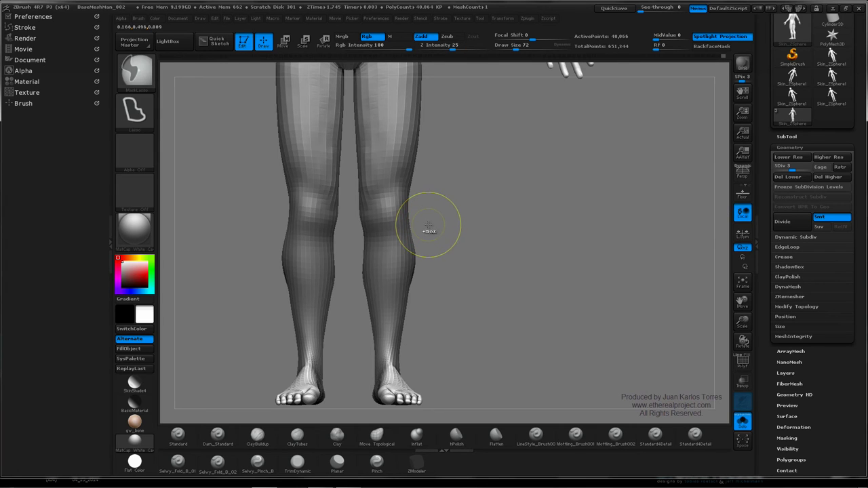
left_click_drag(457, 228, 467, 232)
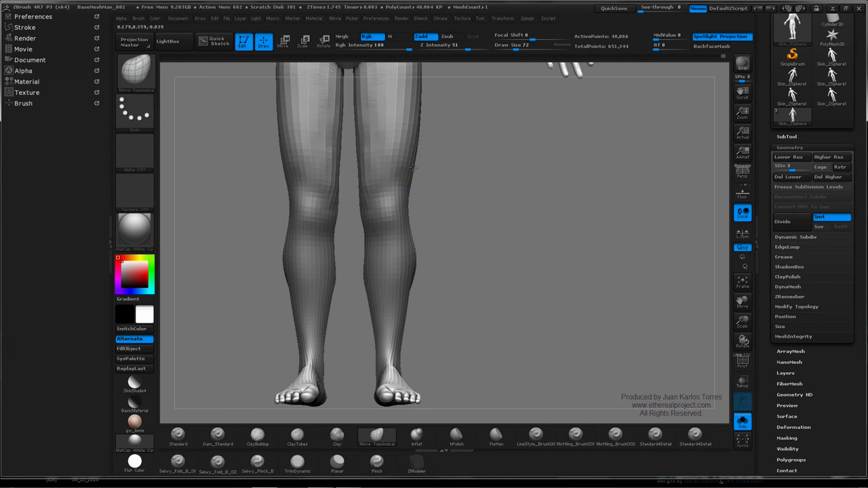
mouse_move(433, 155)
left_mouse_down("alt")
mouse_move(411, 258)
mouse_move(387, 217)
left_mouse_up("alt")
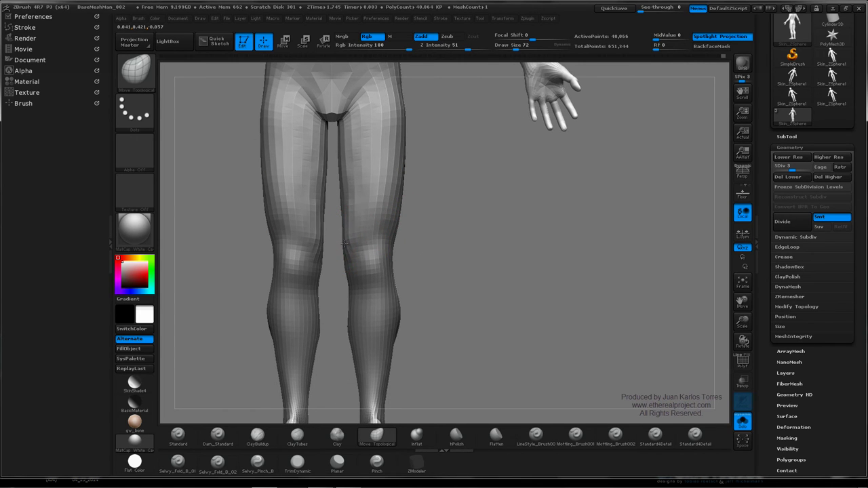
left_click_drag(332, 233, 360, 215)
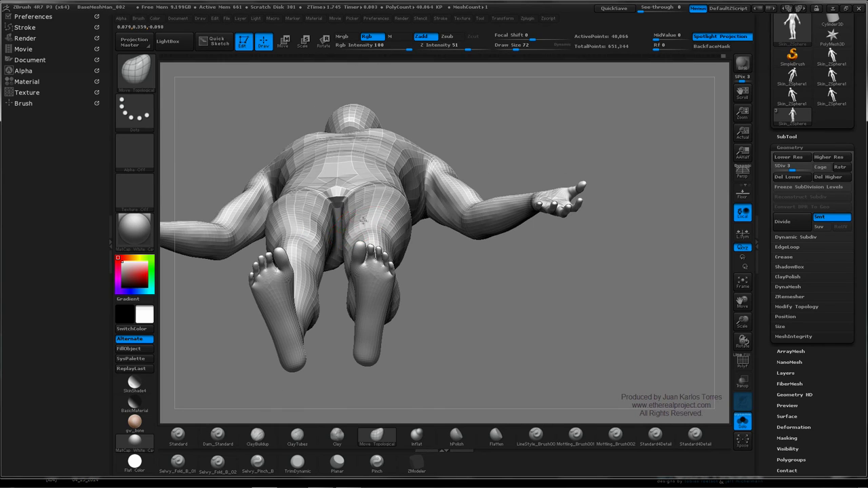
mouse_move(363, 221)
right_mouse_down()
mouse_move(430, 236)
mouse_move(422, 235)
right_mouse_up()
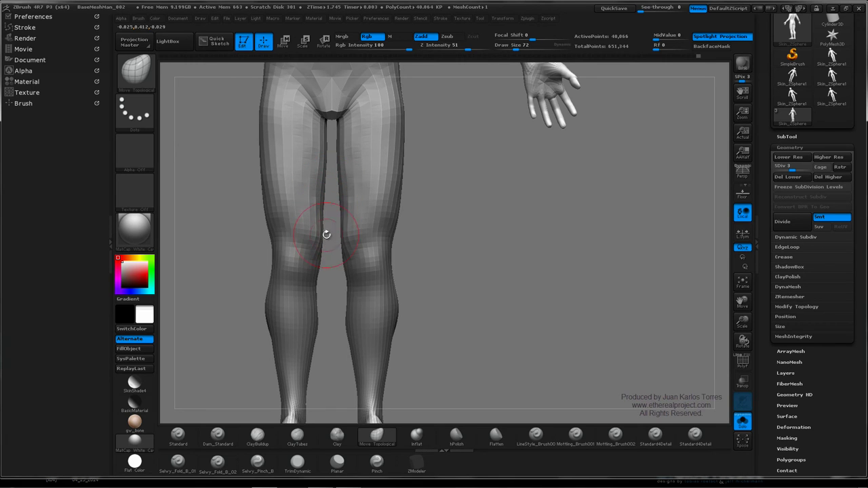
Refine the inner thigh and knee contours with Move Topological and smooth the transitions into the lower legs
mouse_move(326, 235)
right_mouse_down("ctrl")
mouse_move(389, 180)
mouse_move(361, 189)
mouse_move(425, 176)
mouse_move(391, 187)
right_mouse_up("ctrl")
right_click_drag(374, 218, 415, 188, "alt")
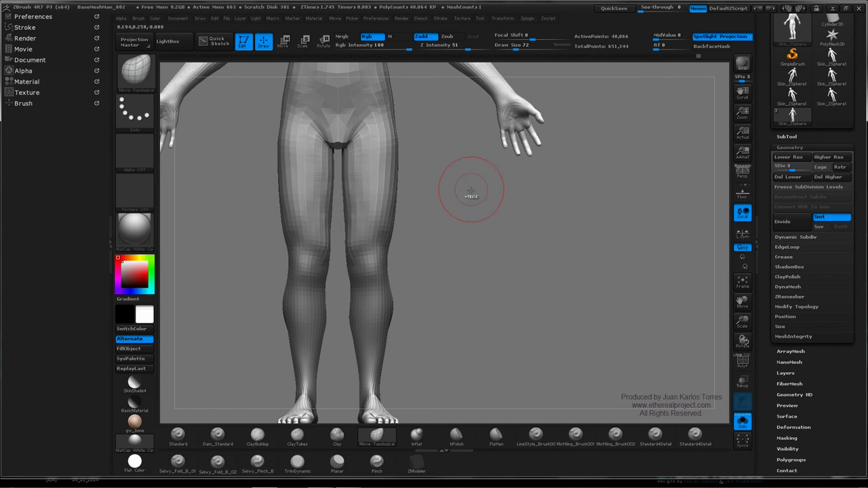
right_click_drag(469, 193, 397, 194, "ctrl")
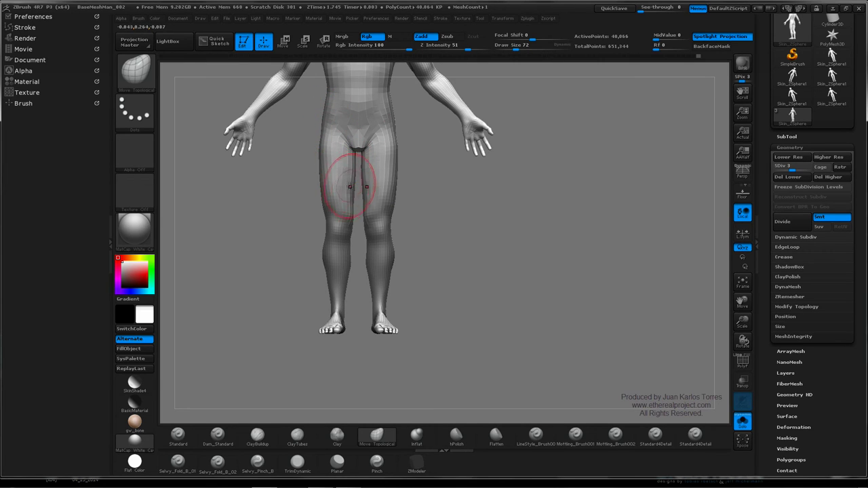
mouse_move(351, 209)
right_mouse_down()
mouse_move(309, 207)
mouse_move(322, 206)
right_mouse_up()
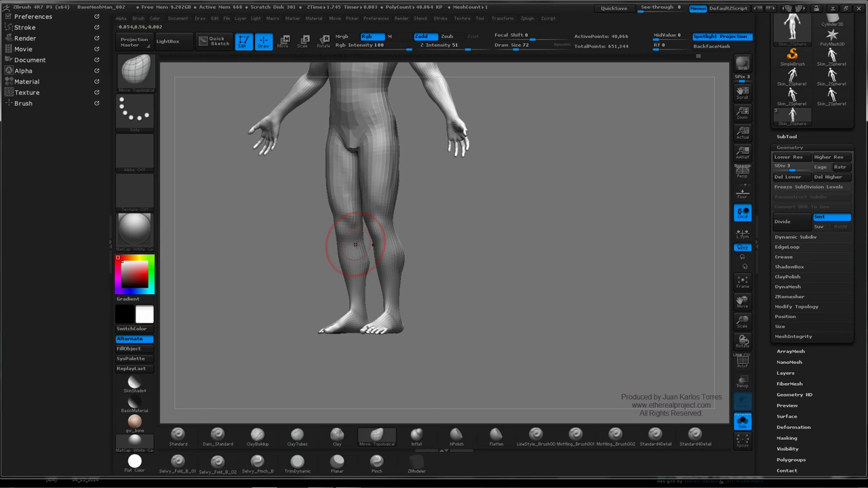
left_click_drag(457, 181, 536, 203)
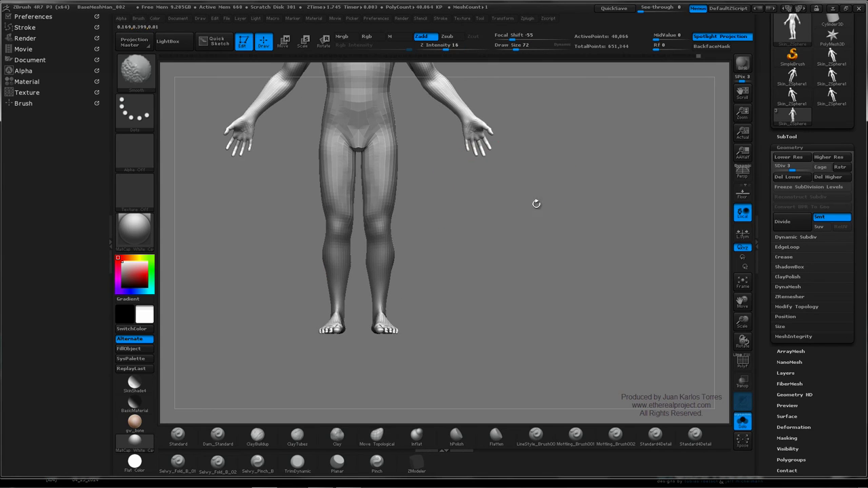
right_click_drag(375, 264, 423, 256, "ctrl")
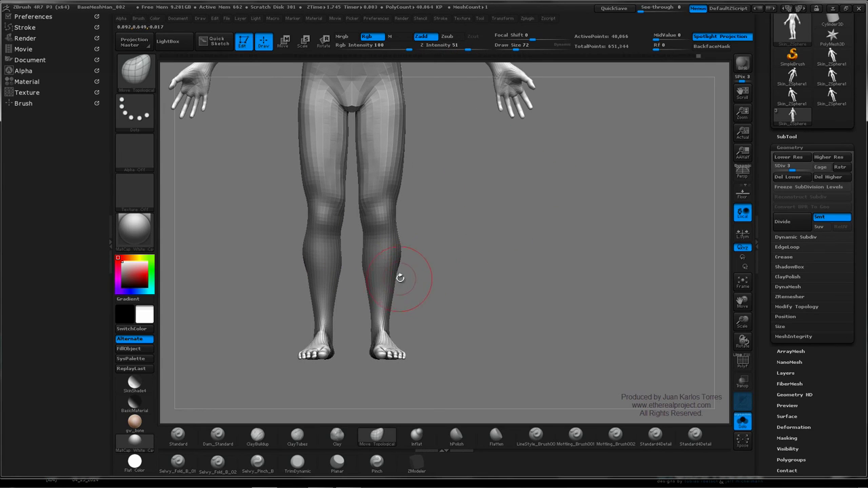
Apply the Flat Color material to refine the leg silhouette, setting the draw size to 50 for the inner ankles
left_click(134, 462)
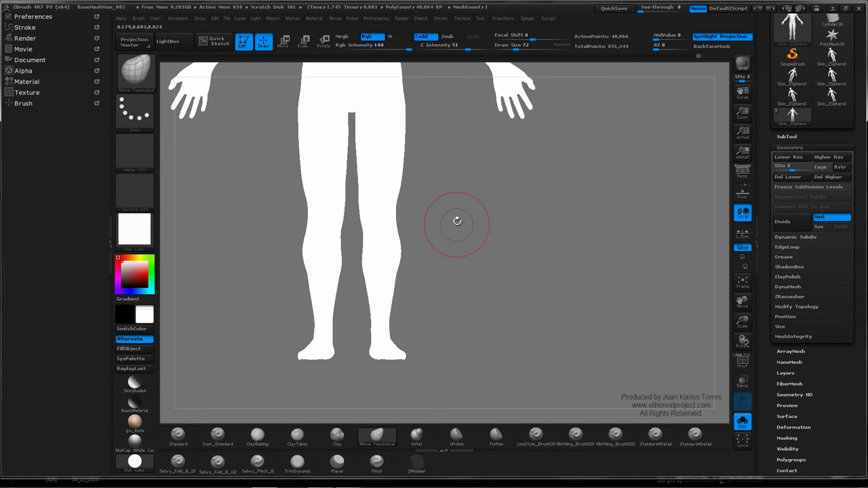
left_click_drag(440, 211, 430, 247, "alt")
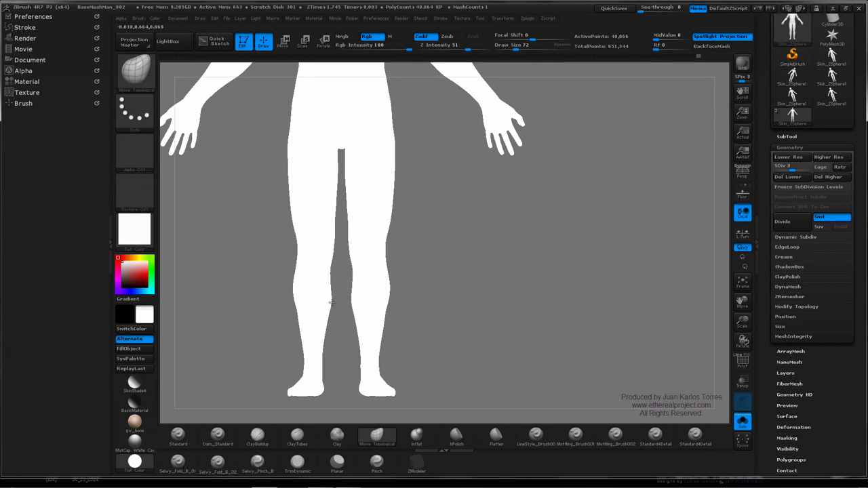
key("ctrl")
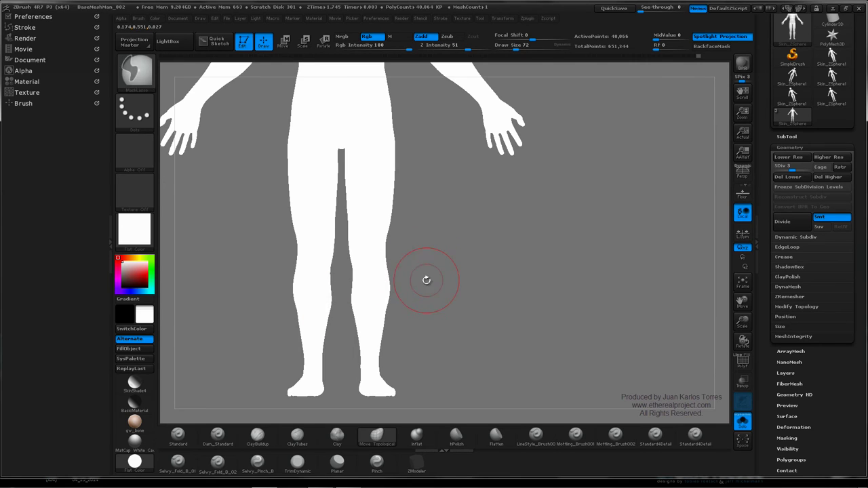
left_click_drag(413, 302, 401, 268, "alt")
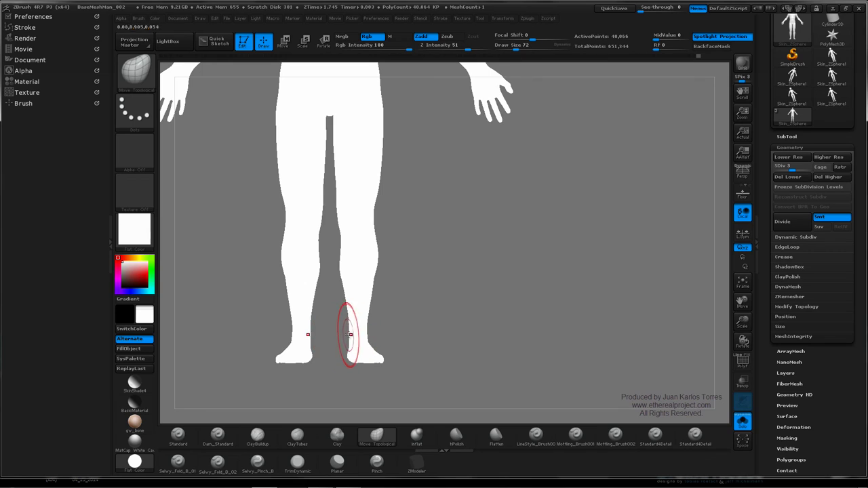
key("space")
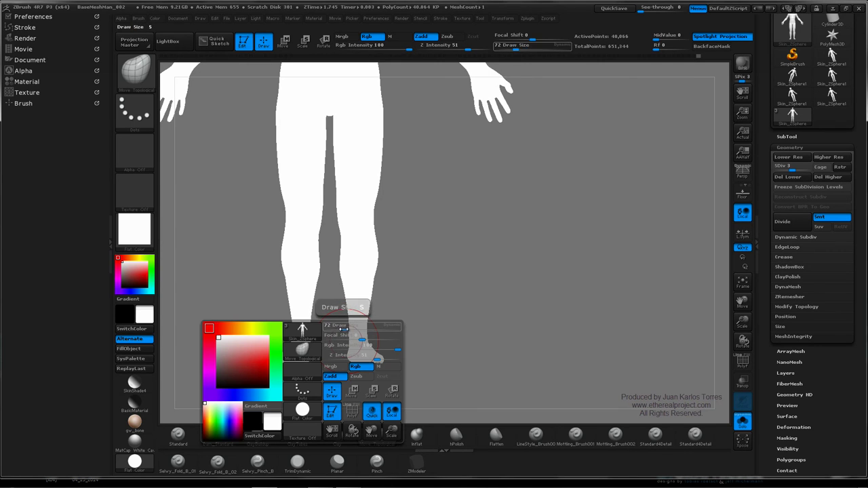
left_click_drag(342, 328, 353, 344)
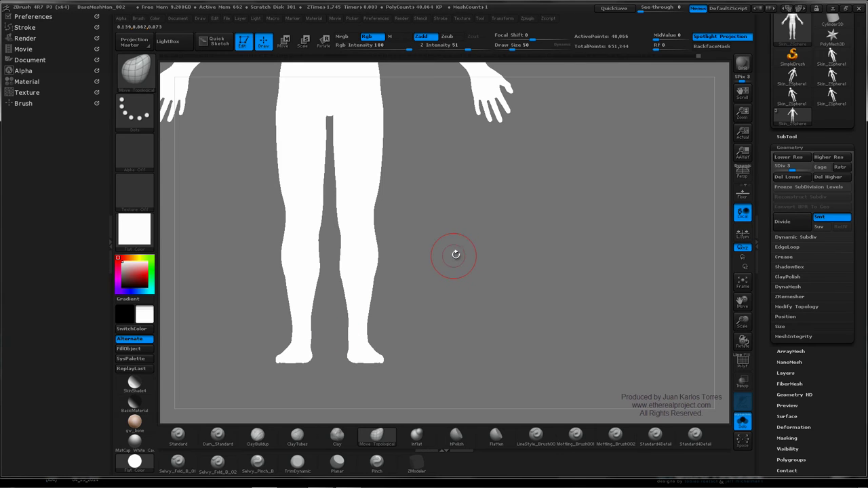
Restore the MatCap White material and quick-save the project
left_click(135, 441)
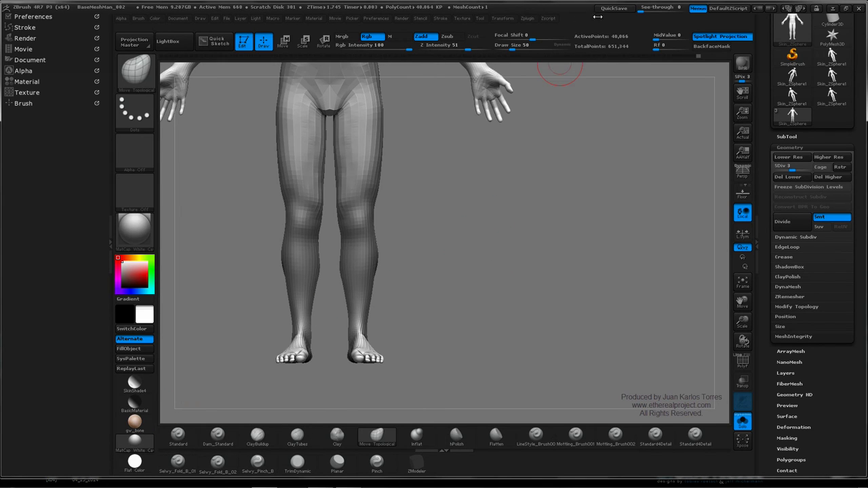
left_click(613, 8)
left_click_drag(413, 242, 334, 248)
right_click_drag(423, 252, 486, 240, "ctrl")
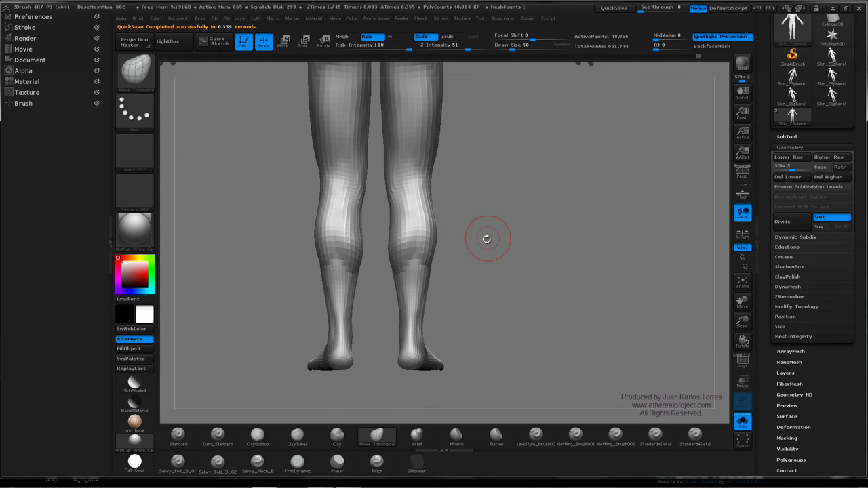
Raise the mesh to subdivision level 4 and smooth the front of the lower legs below the knees
mouse_move(438, 276)
right_mouse_down("alt")
mouse_move(434, 223)
mouse_move(415, 244)
mouse_move(358, 256)
right_mouse_up("alt")
mouse_move(358, 256)
left_mouse_down()
mouse_move(440, 230)
mouse_move(418, 246)
mouse_move(430, 223)
mouse_move(435, 252)
mouse_move(448, 234)
mouse_move(397, 258)
left_mouse_up()
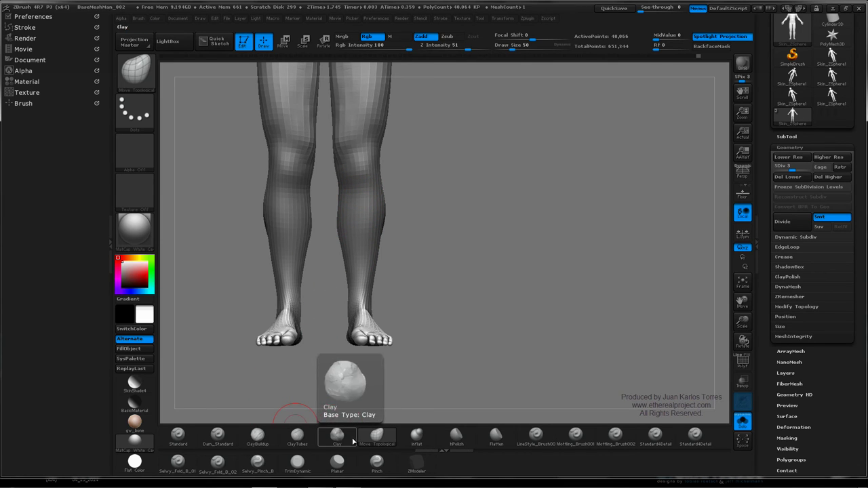
left_click(416, 436)
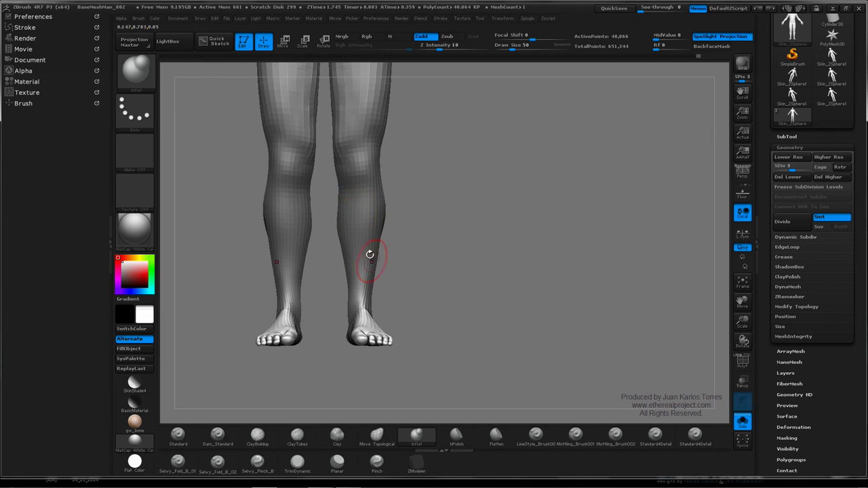
left_click(456, 436)
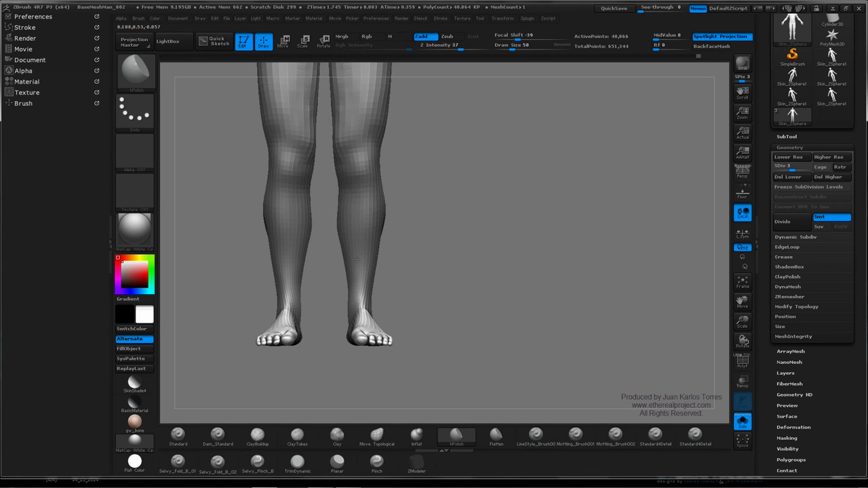
key("d")
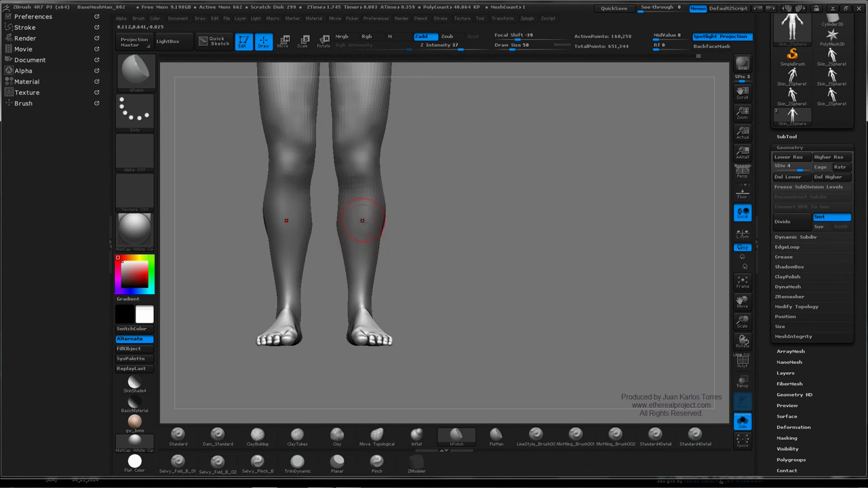
left_click_drag(350, 194, 352, 273, "shift")
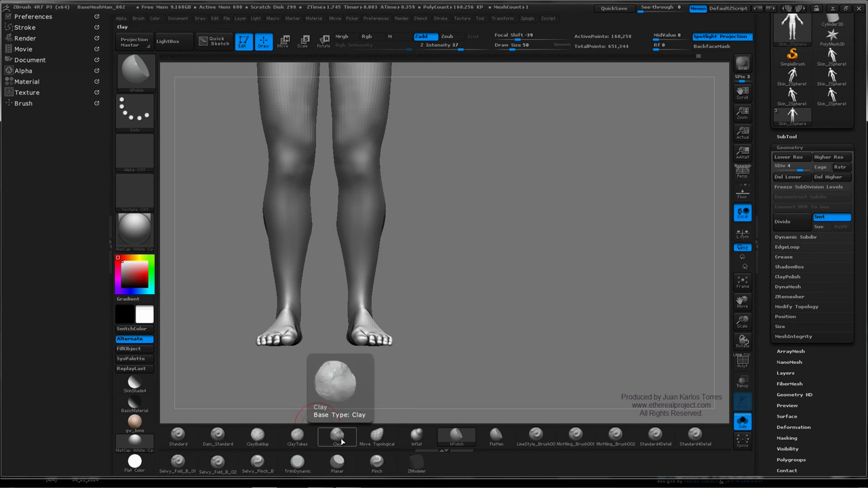
Build up the outer shin muscles below the knees with the Clay brush at draw size 39, smoothing the strokes
left_click(296, 437)
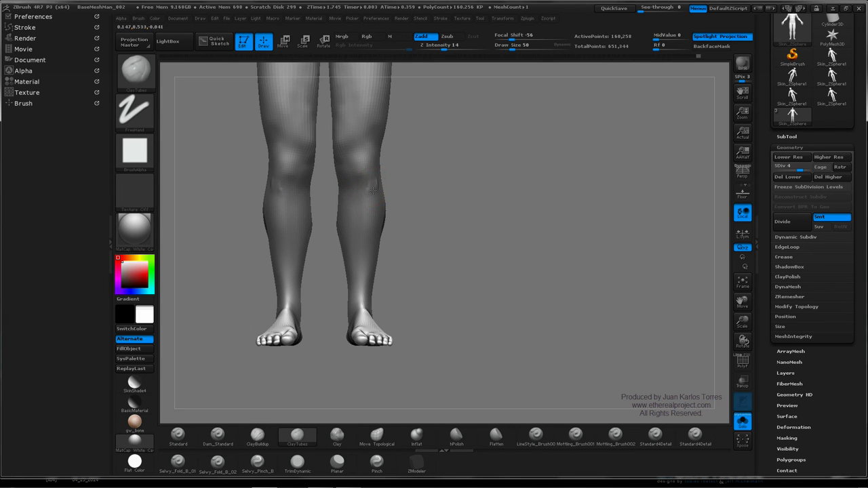
right_click_drag(374, 203, 375, 186)
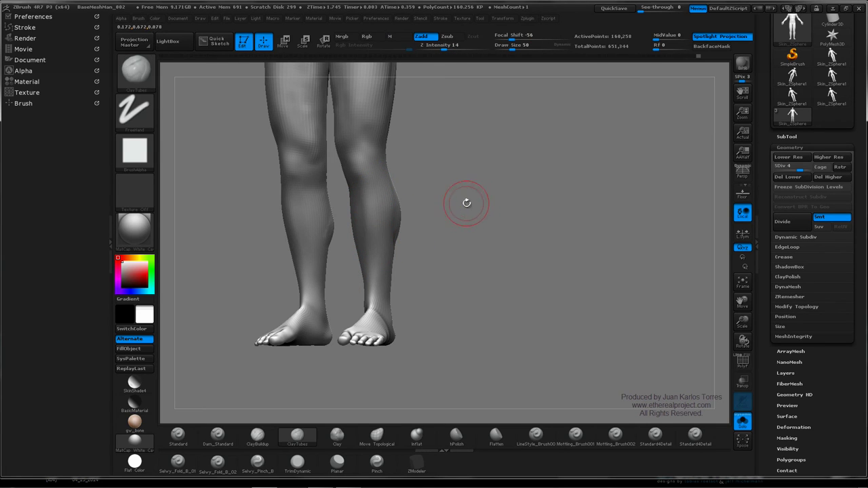
left_click(335, 432)
key("space")
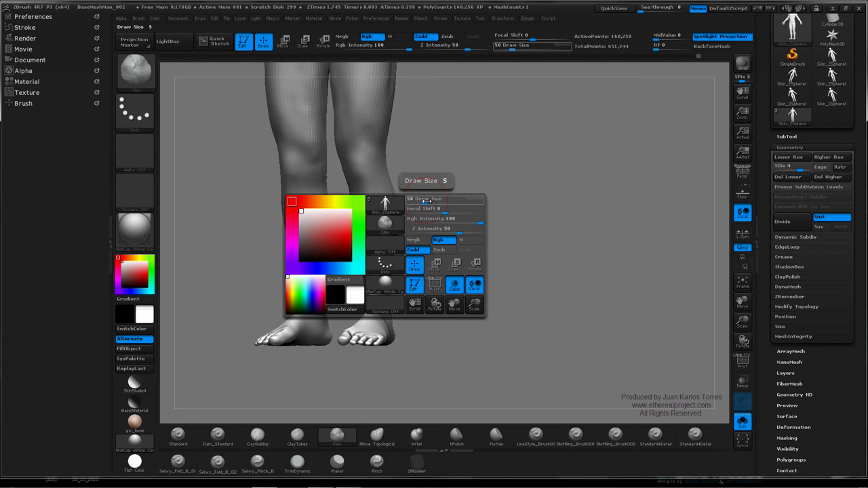
left_click_drag(425, 200, 419, 201)
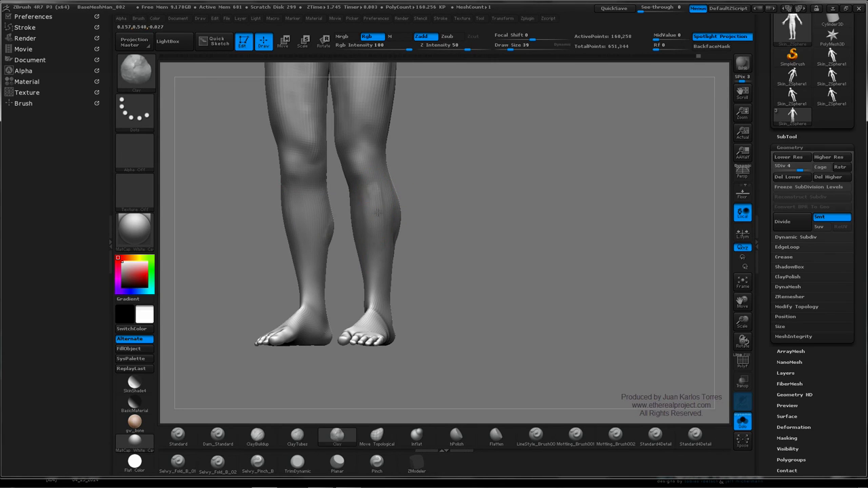
mouse_move(376, 181)
left_mouse_down("shift")
mouse_move(377, 201)
mouse_move(416, 206)
mouse_move(411, 194)
mouse_move(432, 201)
left_mouse_up("shift")
key("shift")
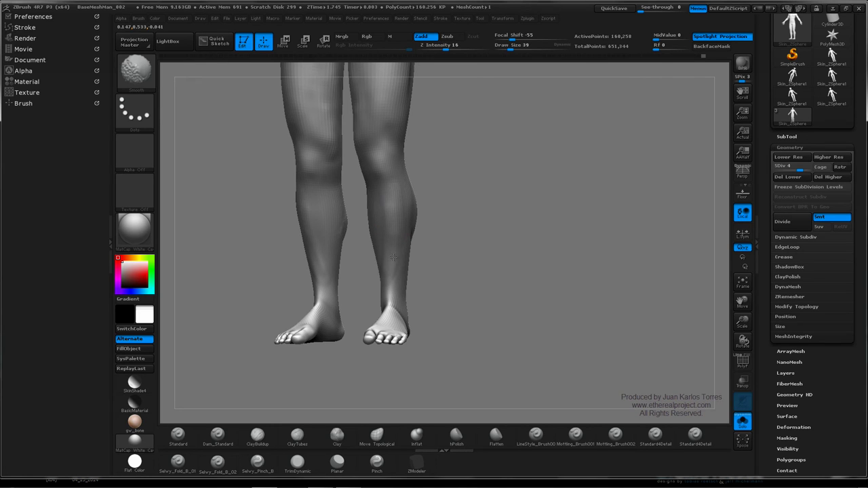
left_click_drag(393, 200, 400, 234, "shift")
mouse_move(402, 241)
right_mouse_down()
mouse_move(363, 248)
mouse_move(409, 240)
mouse_move(395, 243)
right_mouse_up()
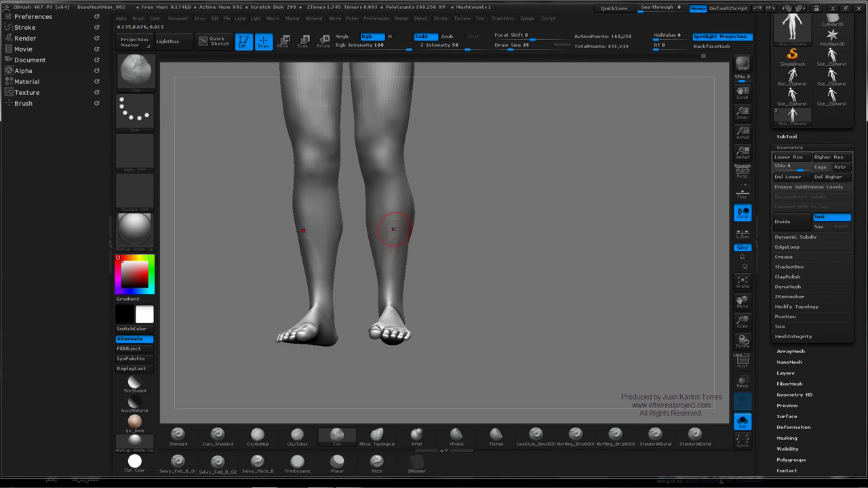
key("shift")
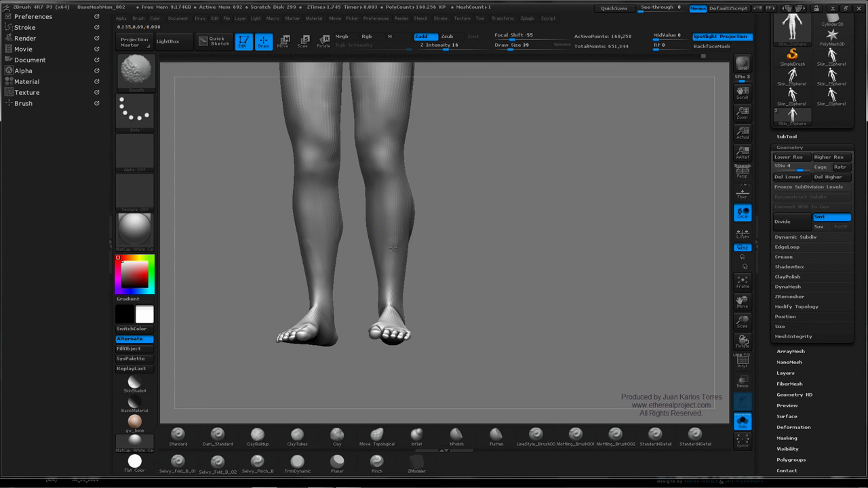
Refine the outer shin and upper calf volume with the Clay brush at draw size 45 and Z intensity 16
key("space")
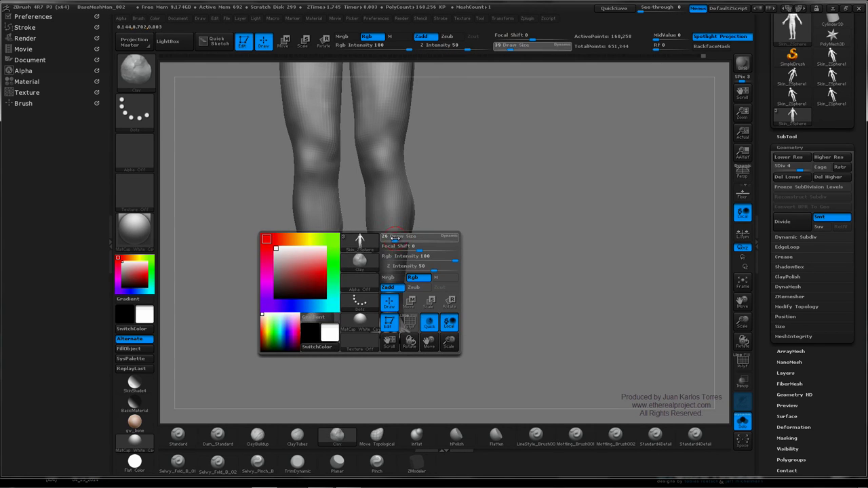
mouse_move(393, 238)
left_mouse_down()
mouse_move(402, 227)
mouse_move(414, 256)
left_mouse_up()
key("space")
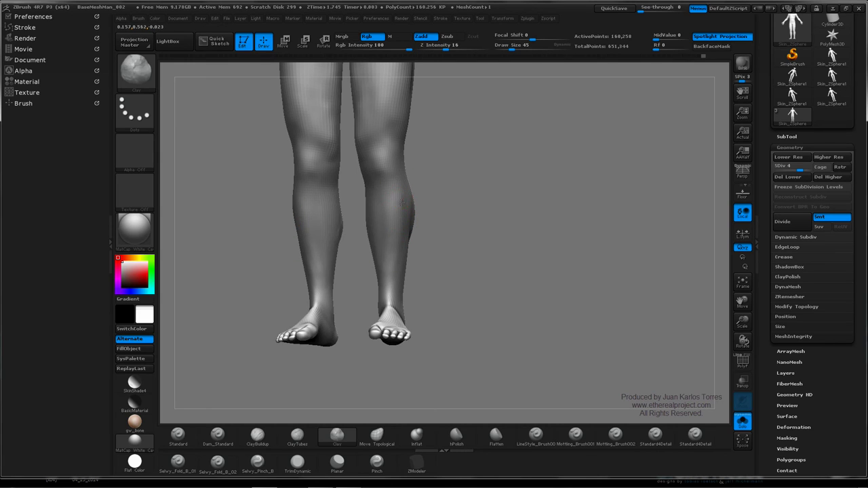
key("shift")
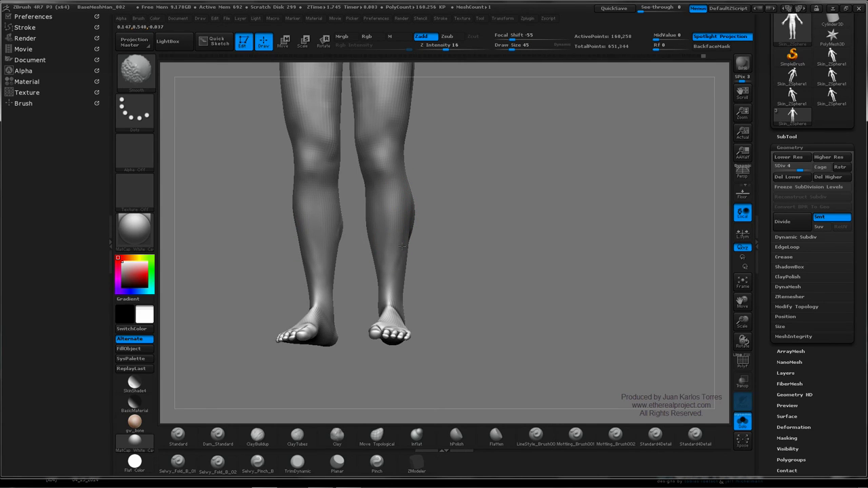
mouse_move(412, 237)
left_mouse_down()
mouse_move(389, 265)
mouse_move(454, 217)
mouse_move(410, 200)
mouse_move(401, 184)
left_mouse_up()
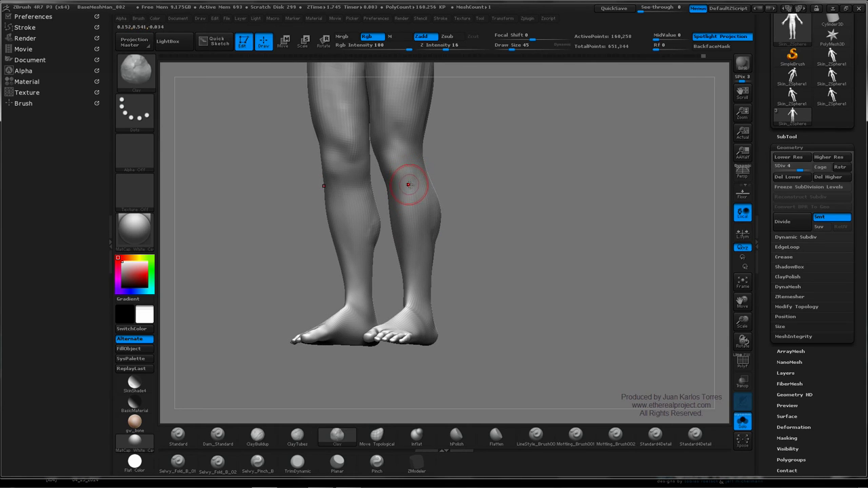
mouse_move(470, 170)
left_mouse_down()
mouse_move(482, 172)
mouse_move(481, 163)
left_mouse_up()
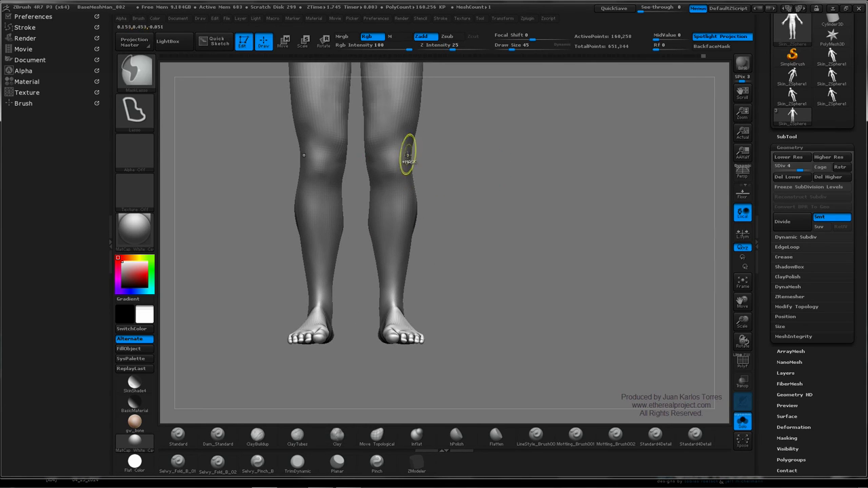
Lasso-mask the knees, inner lower legs and rear calves, leaving the outer shin muscles exposed
mouse_move(373, 139)
left_mouse_down("ctrl")
mouse_move(405, 146)
mouse_move(408, 175)
mouse_move(393, 206)
mouse_move(385, 271)
mouse_move(368, 292)
mouse_move(359, 170)
mouse_move(373, 139)
left_mouse_up("ctrl")
mouse_move(444, 199)
left_mouse_down()
mouse_move(390, 196)
mouse_move(401, 195)
left_mouse_up()
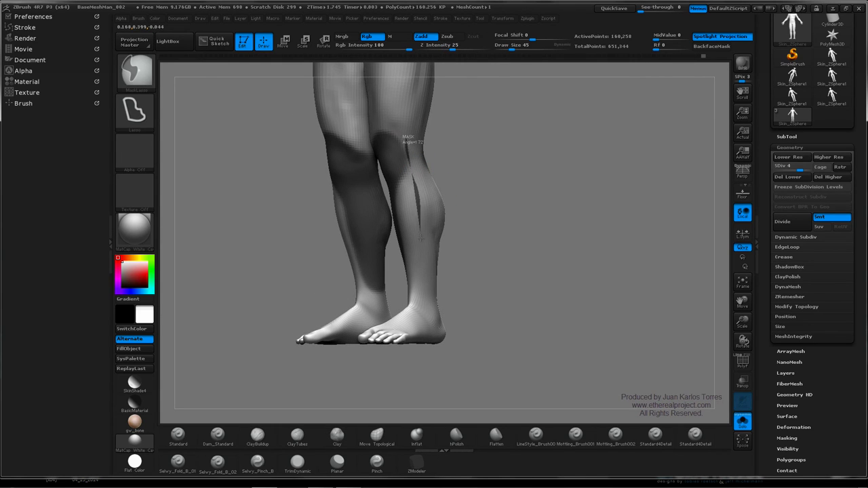
mouse_move(419, 268)
left_mouse_down("ctrl")
mouse_move(416, 316)
mouse_move(494, 234)
mouse_move(408, 136)
left_mouse_up("ctrl")
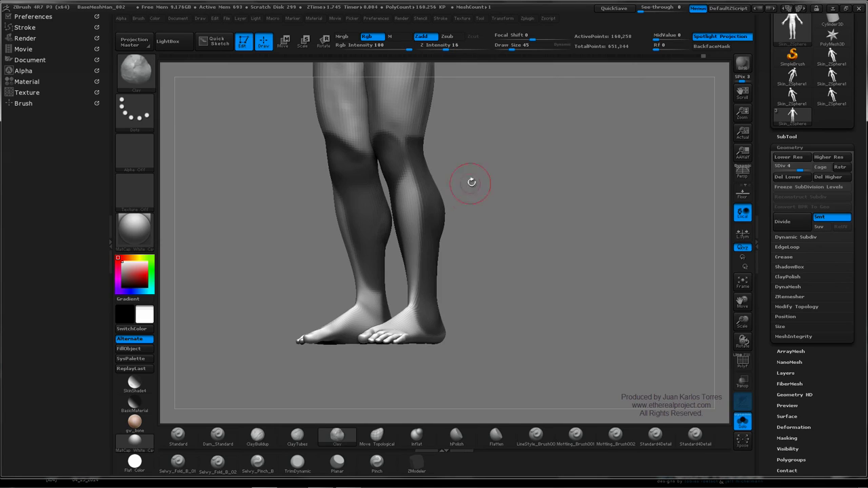
mouse_move(470, 178)
left_mouse_down()
mouse_move(495, 193)
mouse_move(455, 207)
left_mouse_up()
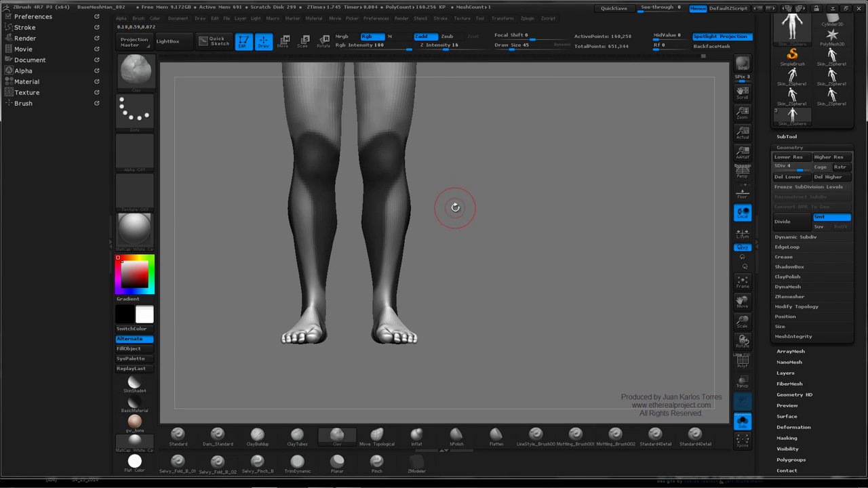
Extend the lasso mask below the knees and along the inner edge of the shins
key("ctrl")
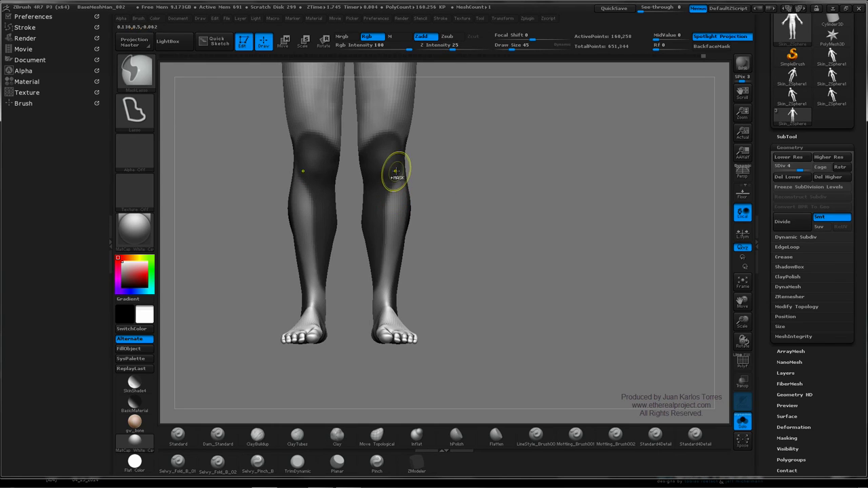
left_click_drag(397, 156, 396, 181, "ctrl")
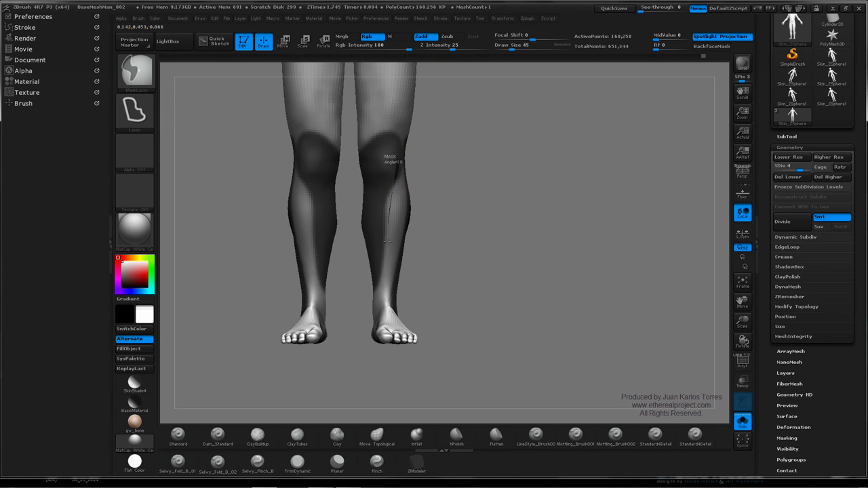
mouse_move(386, 242)
left_mouse_down("ctrl")
mouse_move(371, 191)
mouse_move(387, 151)
left_mouse_up("ctrl")
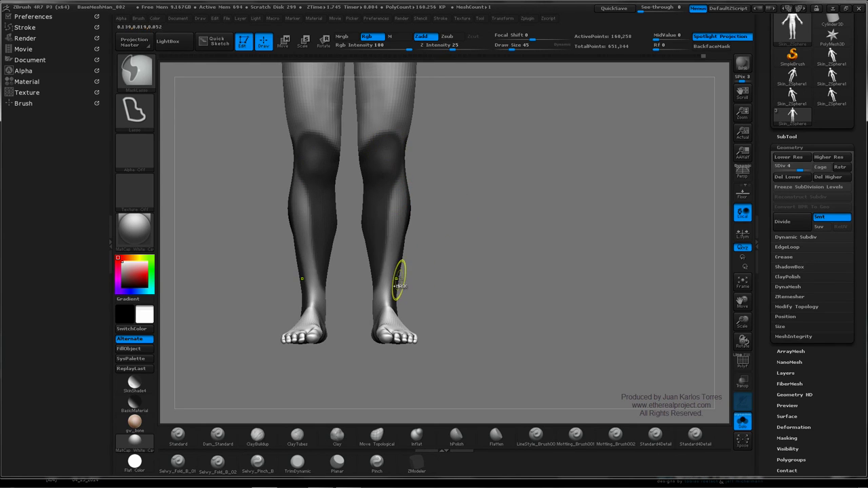
left_click_drag(388, 223, 385, 240, "ctrl")
mouse_move(384, 287)
left_mouse_down("ctrl")
mouse_move(377, 320)
mouse_move(365, 235)
left_mouse_up("ctrl")
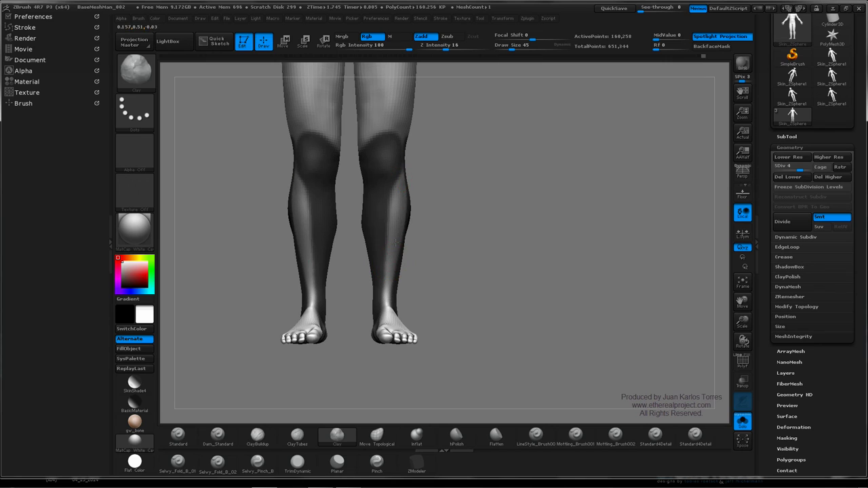
Build up the unmasked outer shin muscles with the Clay brush and smooth their surface
left_click_drag(428, 221, 394, 212)
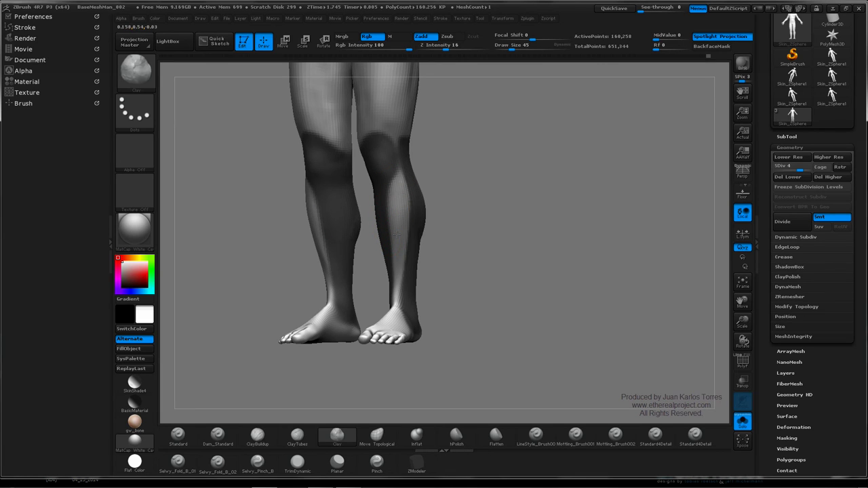
key("shift")
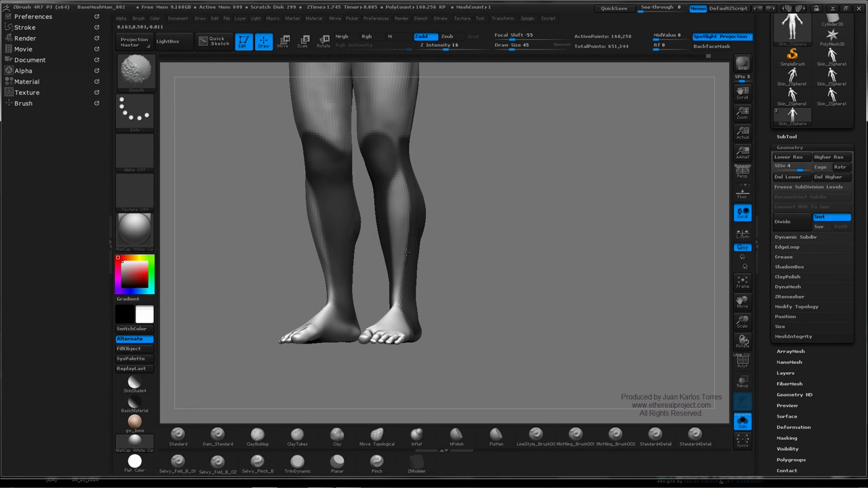
left_click_drag(402, 205, 390, 247, "shift")
mouse_move(410, 203)
right_mouse_down()
mouse_move(430, 215)
mouse_move(425, 204)
right_mouse_up()
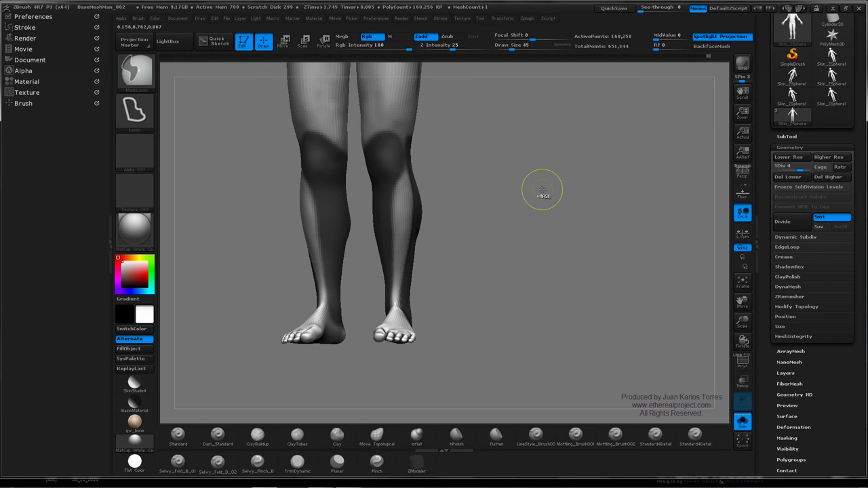
Clear the mask and soften the edges of the outer shin muscles into the calves
left_click_drag(553, 186, 482, 248, "ctrl")
left_click_drag(555, 209, 531, 223, "ctrl")
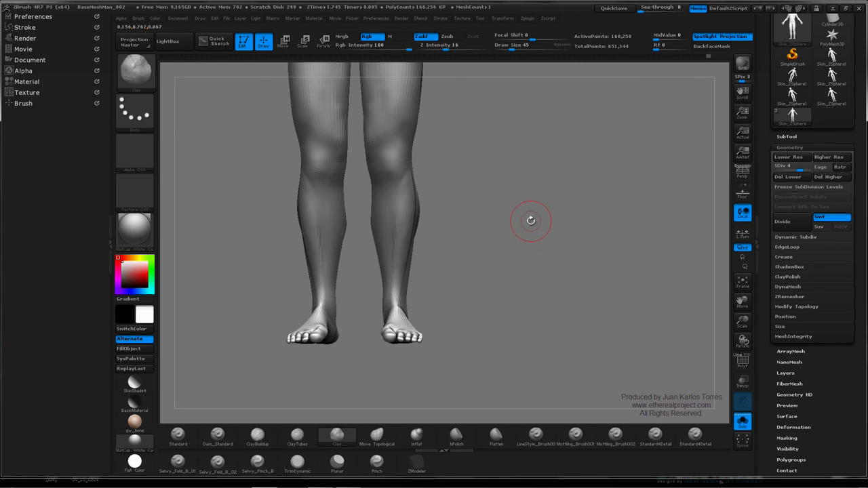
key("shift")
left_click_drag(430, 227, 411, 213)
key("shift")
right_click_drag(408, 201, 457, 225)
left_click_drag(475, 227, 474, 217, "shift")
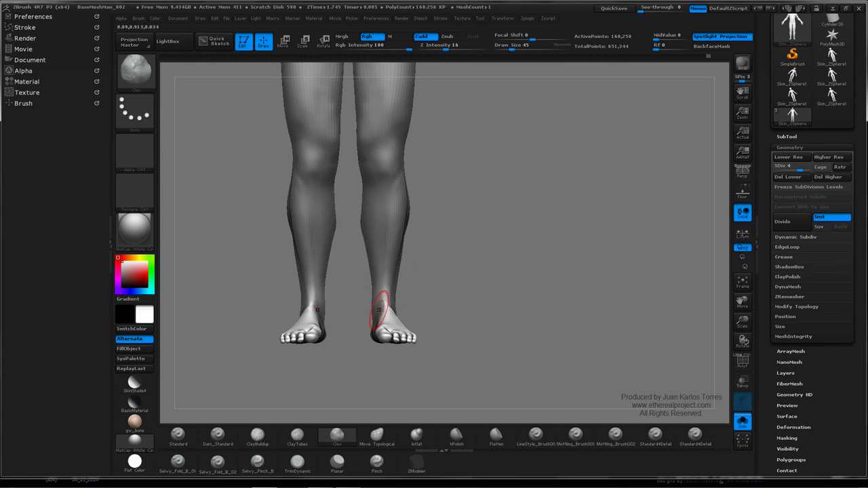
Reduce the Clay draw size to 32 and refine the inner ankles and lower shins
key("space")
left_click_drag(391, 310, 388, 310)
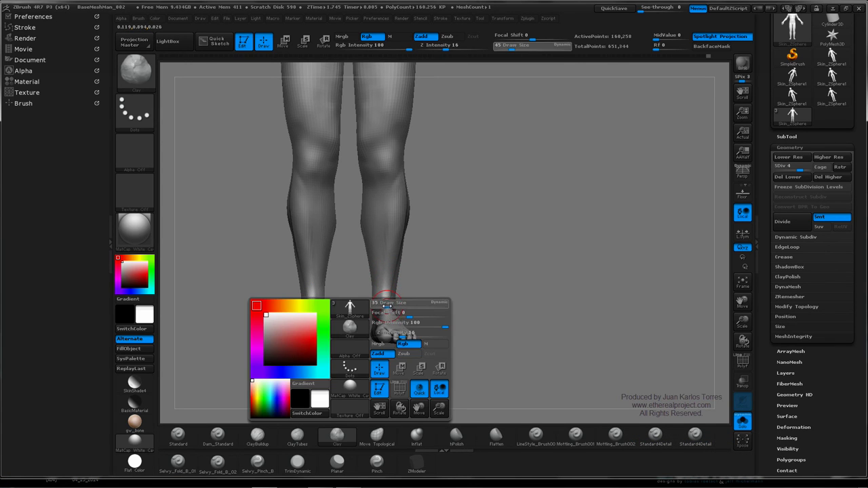
mouse_move(388, 310)
right_mouse_down()
mouse_move(378, 309)
mouse_move(411, 287)
right_mouse_up()
key("shift")
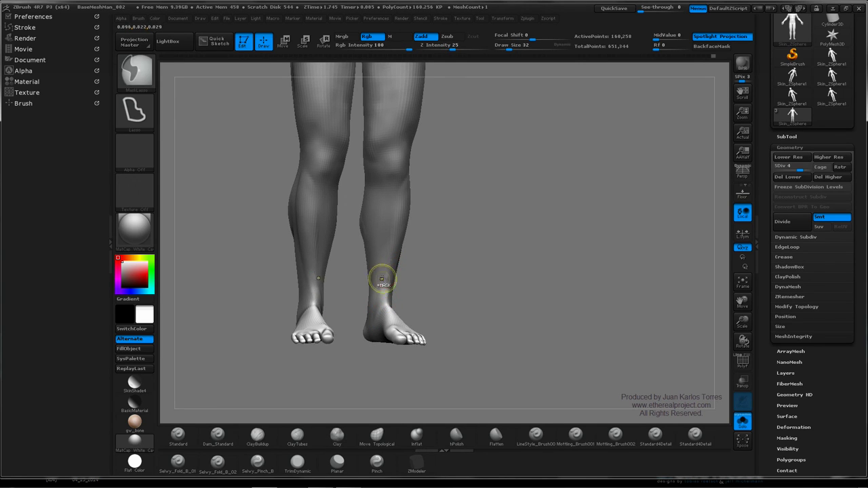
right_click_drag(382, 280, 488, 250, "ctrl")
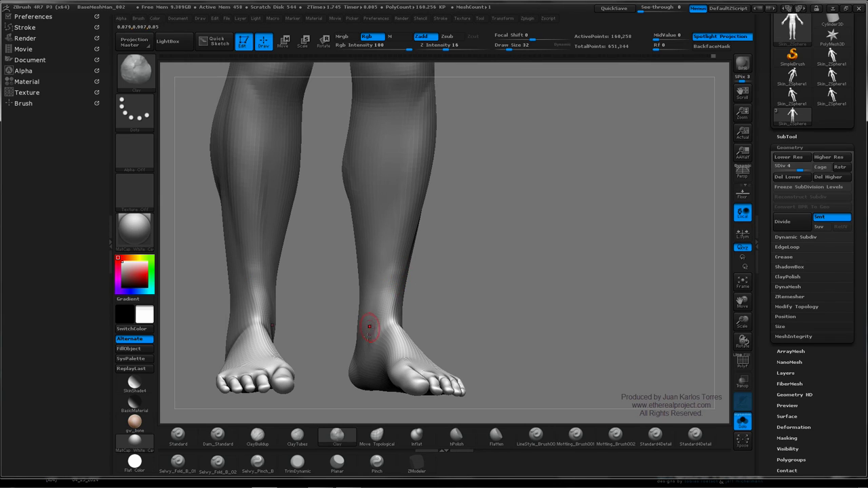
key("shift")
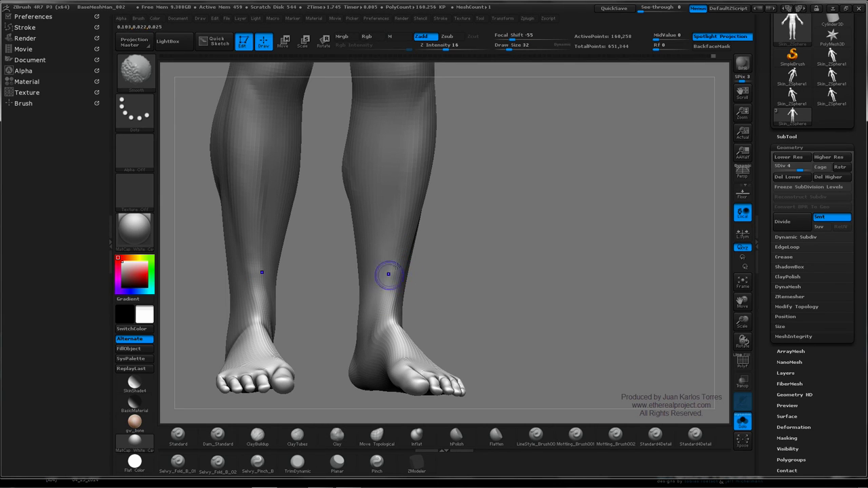
Smooth the front of the lower shins down to the ankles, blending the Clay strokes
mouse_move(403, 248)
left_mouse_down("shift")
mouse_move(383, 325)
mouse_move(388, 312)
left_mouse_up("shift")
left_click_drag(416, 267, 400, 279)
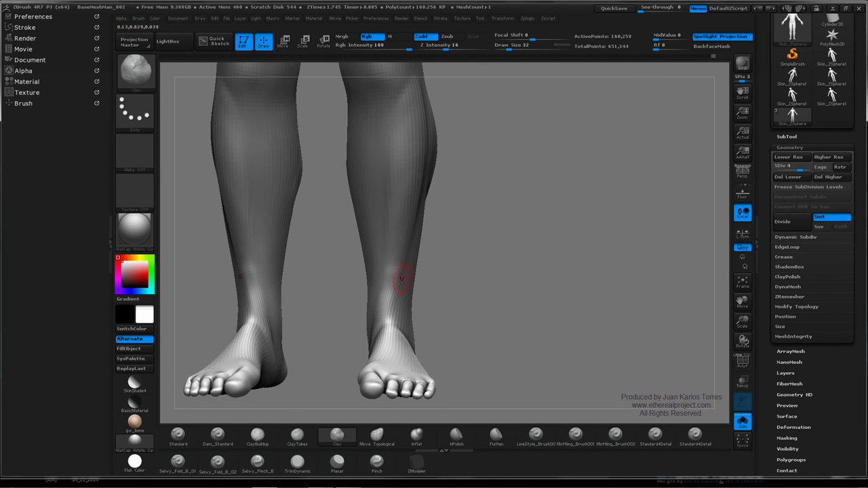
key("shift")
left_click_drag(399, 218, 400, 265, "shift")
right_click_drag(360, 333, 390, 257, "ctrl")
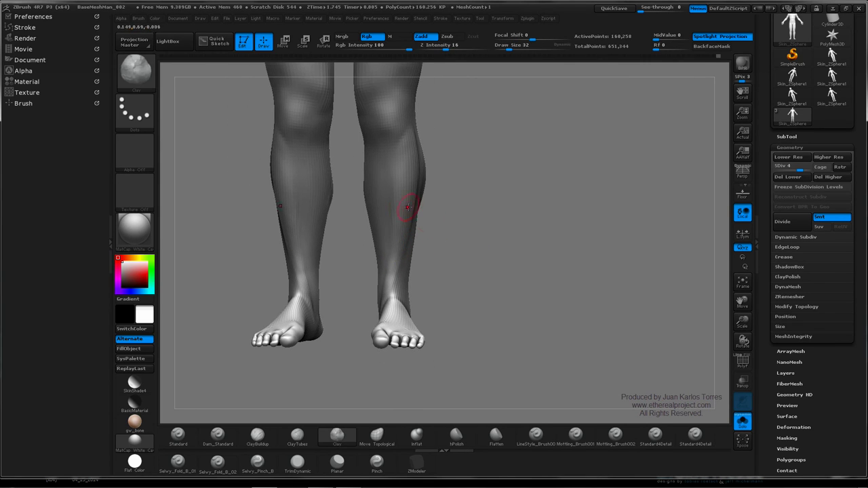
Add a light Clay stroke on the outer side of the legs just below the knees and smooth it
key("shift")
right_click_drag(408, 156, 389, 210, "alt")
left_click_drag(384, 178, 392, 176)
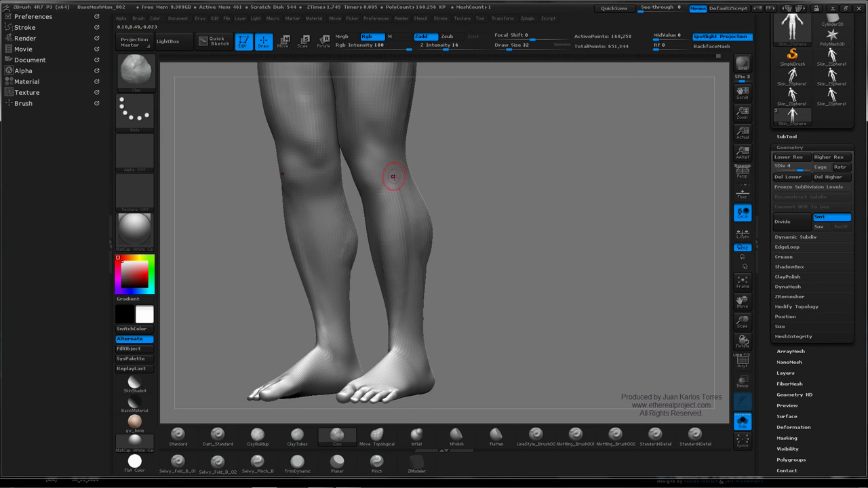
key("shift")
key("shift")
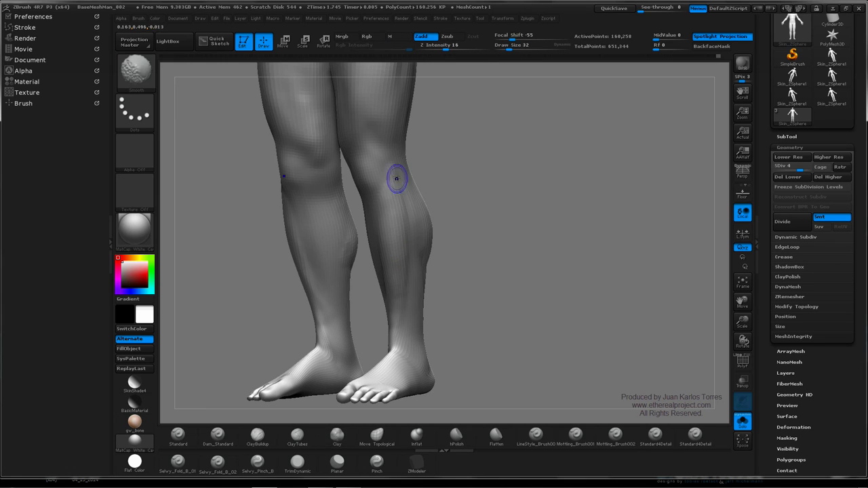
mouse_move(391, 270)
right_mouse_down()
mouse_move(457, 224)
mouse_move(431, 232)
right_mouse_up()
key("shift")
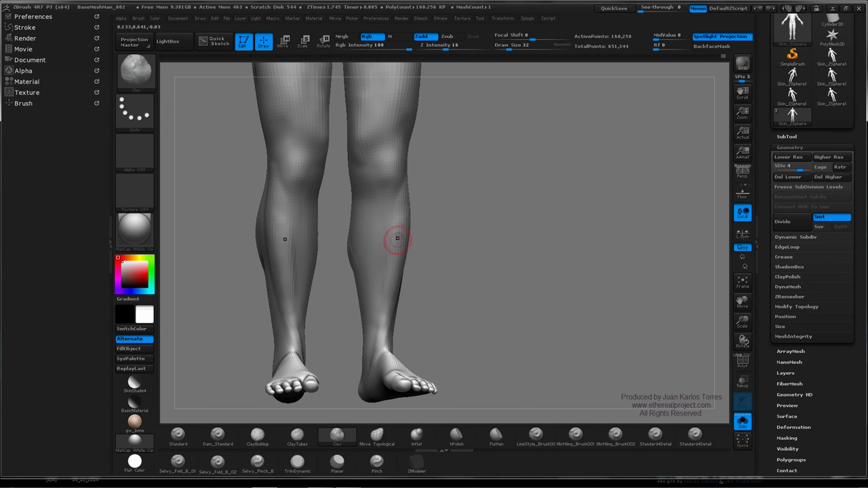
Smooth the upper shins below the knees and add Clay down the front of the lower shins
mouse_move(394, 222)
left_mouse_down("shift")
mouse_move(382, 211)
mouse_move(381, 224)
left_mouse_up("shift")
mouse_move(400, 227)
right_mouse_down()
mouse_move(434, 238)
mouse_move(422, 251)
right_mouse_up()
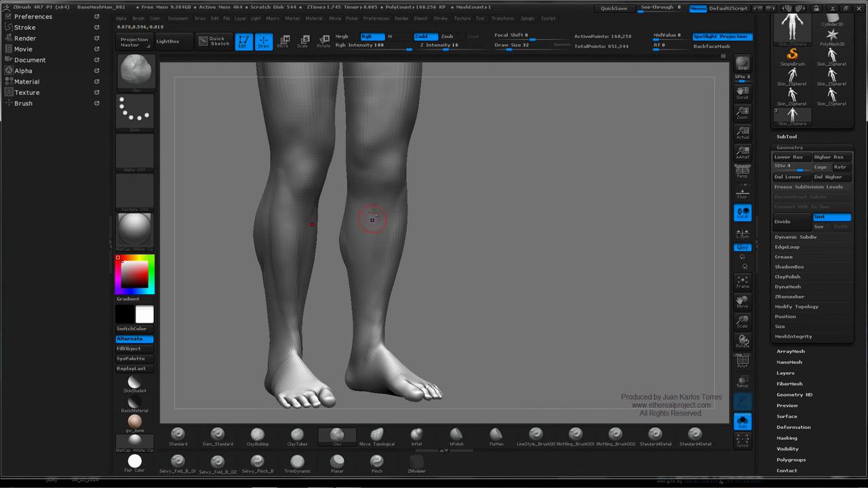
key("shift")
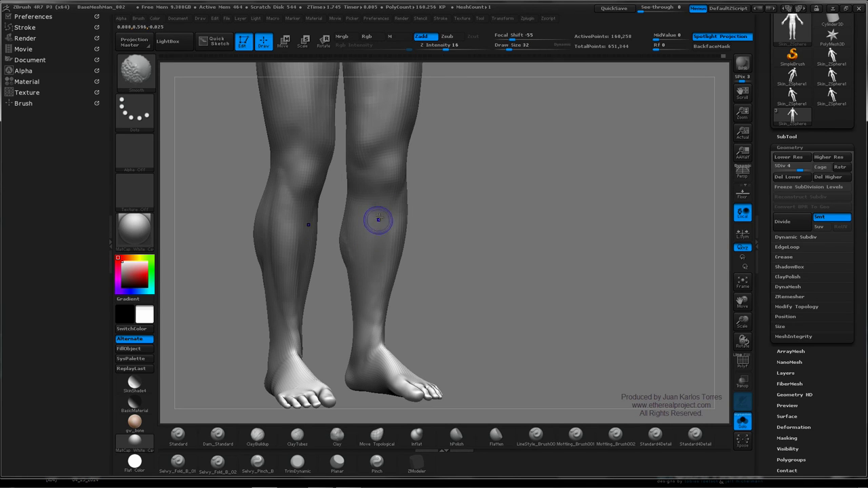
mouse_move(375, 217)
right_mouse_down()
mouse_move(349, 213)
mouse_move(344, 189)
right_mouse_up()
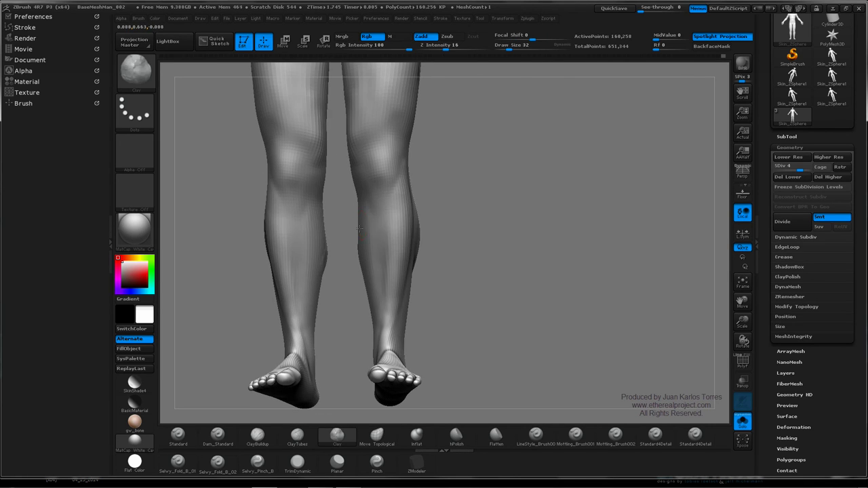
key("shift")
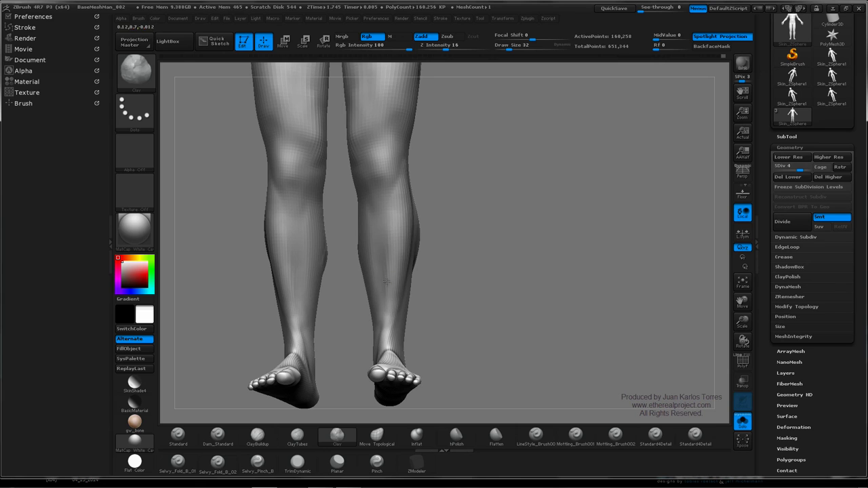
left_click_drag(387, 281, 381, 335)
mouse_move(396, 254)
right_mouse_down()
mouse_move(414, 256)
mouse_move(418, 242)
right_mouse_up()
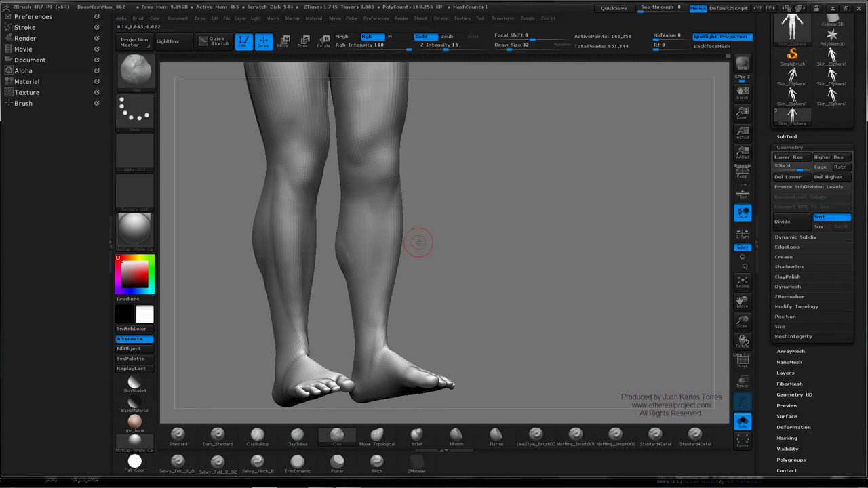
Refine the inner calves with the Clay brush and smooth their transition into the shins
left_click_drag(521, 208, 388, 244)
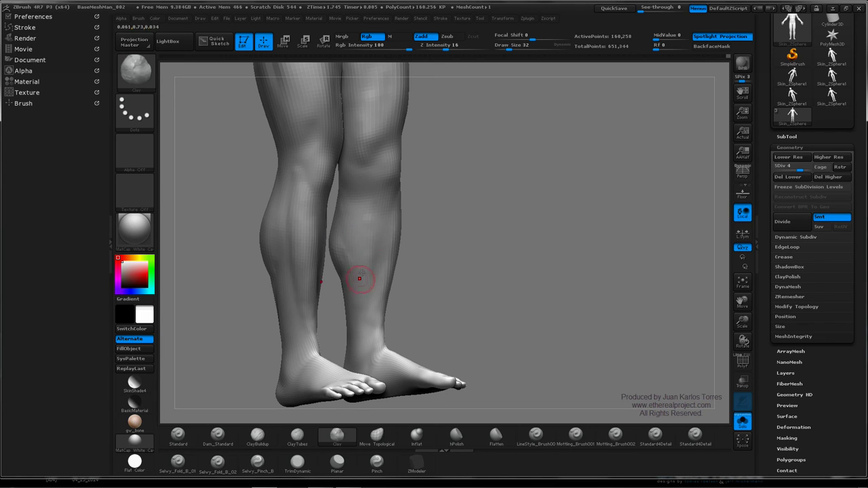
key("shift")
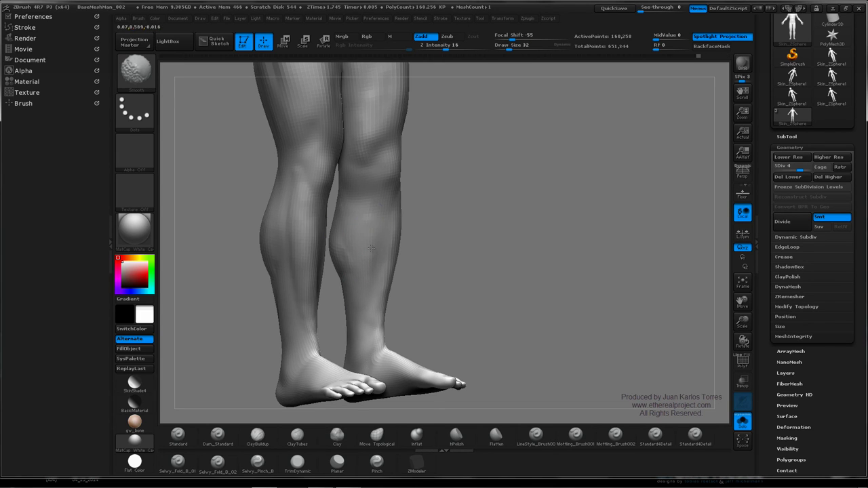
left_click_drag(371, 248, 362, 253, "shift")
left_click_drag(363, 223, 370, 236, "shift")
mouse_move(369, 236)
right_mouse_down()
mouse_move(368, 224)
mouse_move(353, 238)
right_mouse_up()
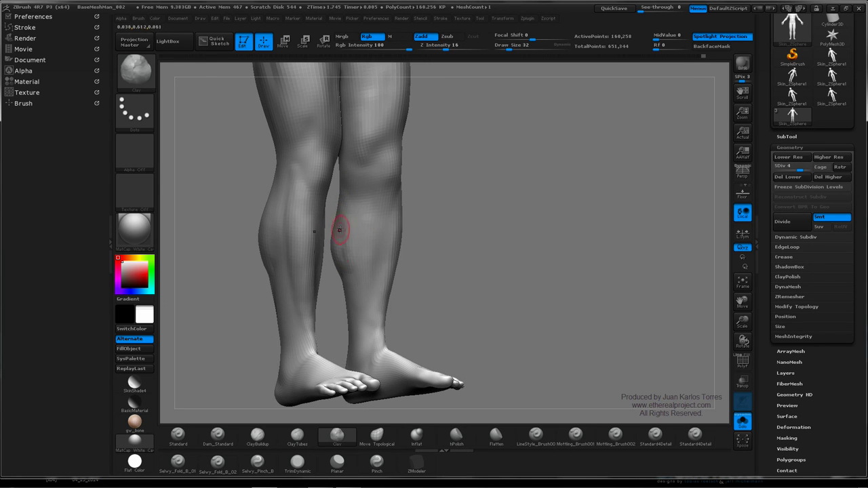
key("shift")
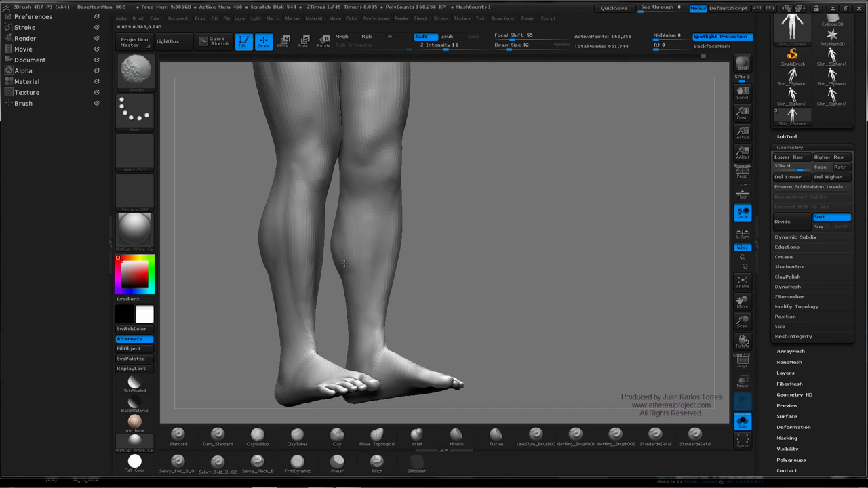
mouse_move(353, 218)
right_mouse_down()
mouse_move(291, 215)
mouse_move(350, 208)
right_mouse_up()
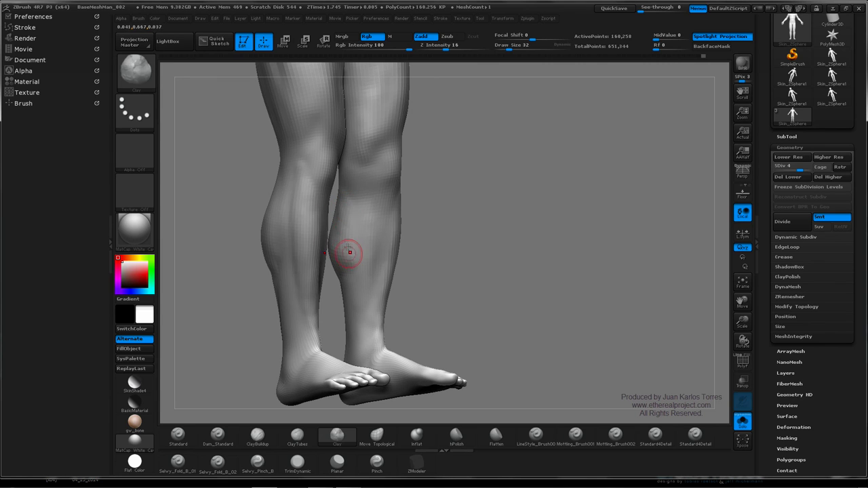
Soften the lower edge of the inner calf bulges and rework the inner surface below the knees
key("shift")
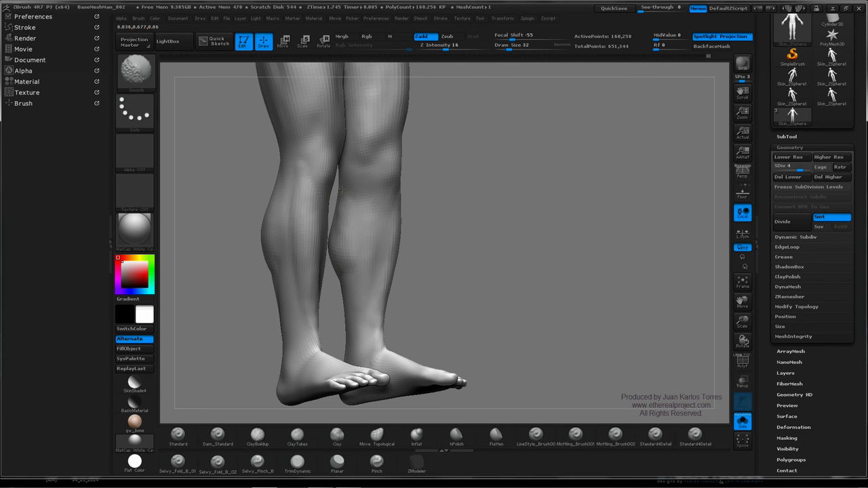
mouse_move(368, 223)
left_mouse_down()
mouse_move(353, 223)
mouse_move(404, 225)
mouse_move(348, 201)
left_mouse_up()
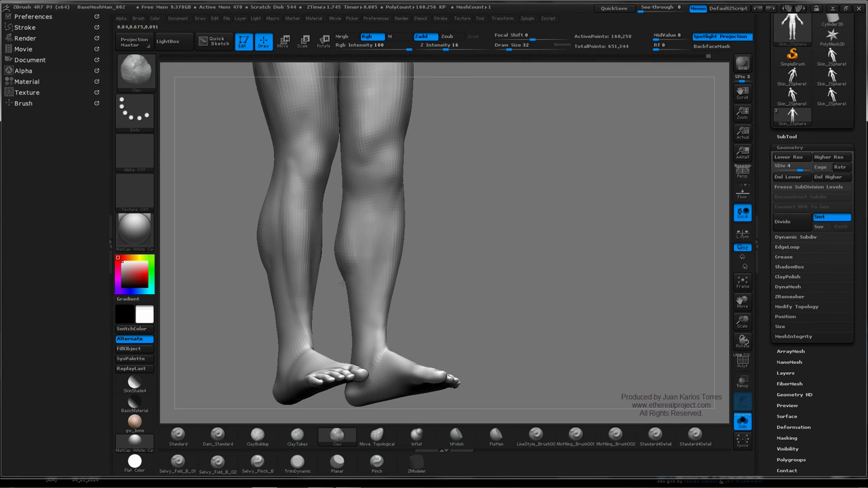
key("shift")
mouse_move(411, 231)
left_mouse_down("shift")
mouse_move(454, 205)
mouse_move(472, 210)
left_mouse_up("shift")
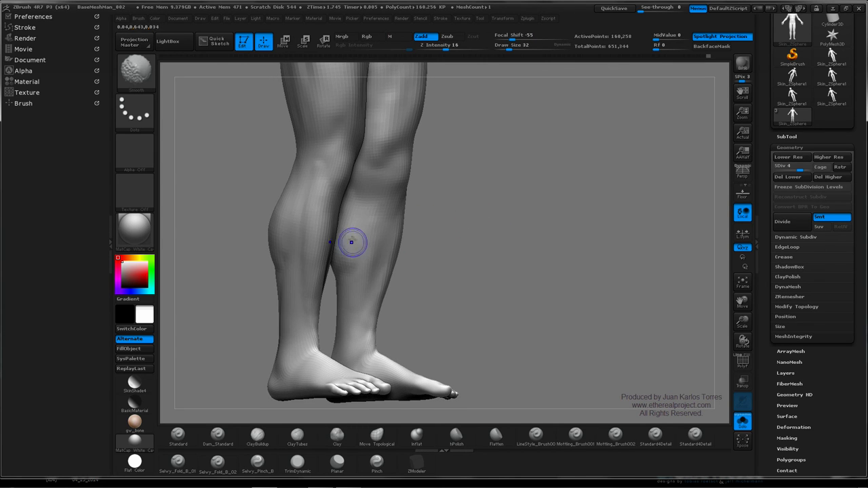
left_click_drag(433, 234, 438, 235)
left_click_drag(384, 235, 374, 247)
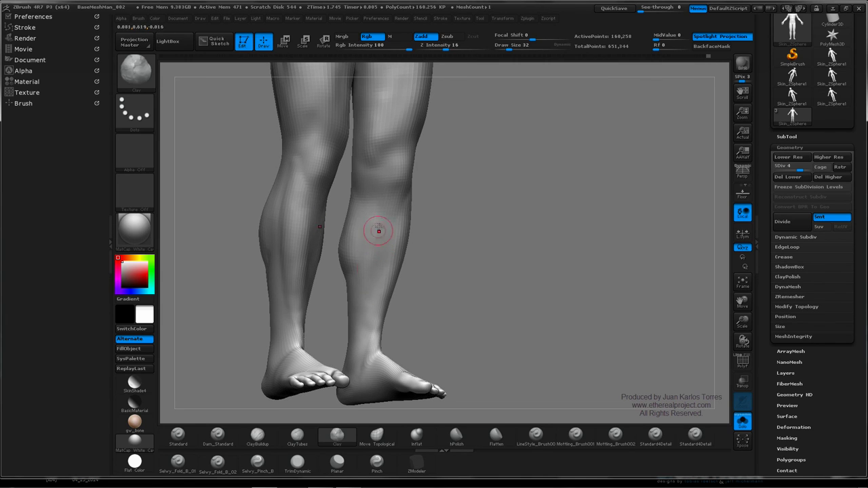
left_click_drag(438, 212, 380, 219)
Lasso-mask the inner shin planes from below the knees to the ankles and invert the mask
key("ctrl")
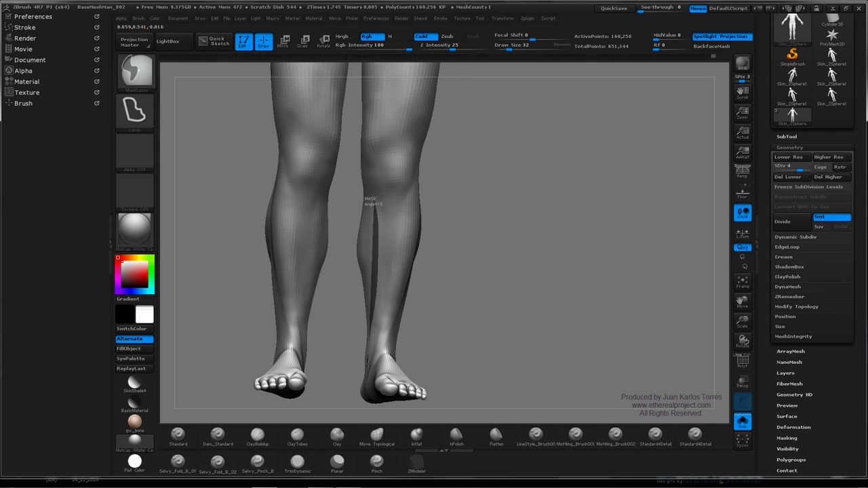
left_click_drag(367, 364, 382, 313, "ctrl")
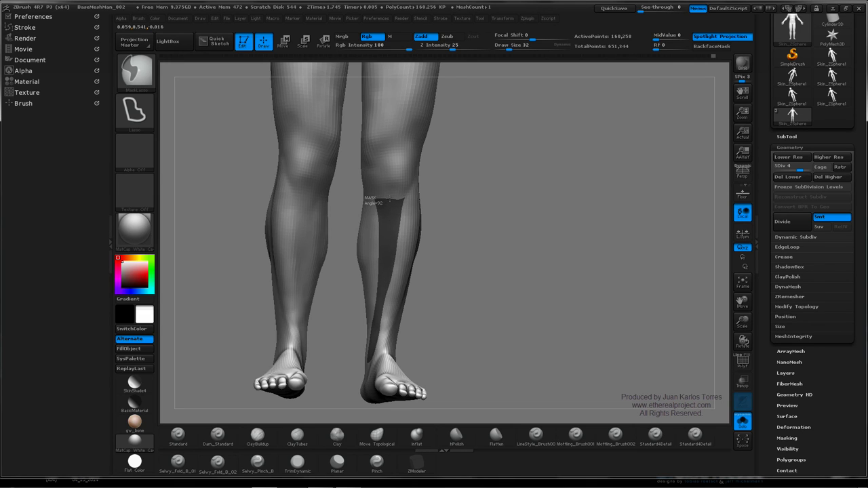
left_click_drag(374, 196, 375, 197, "ctrl")
left_click(481, 205, "ctrl")
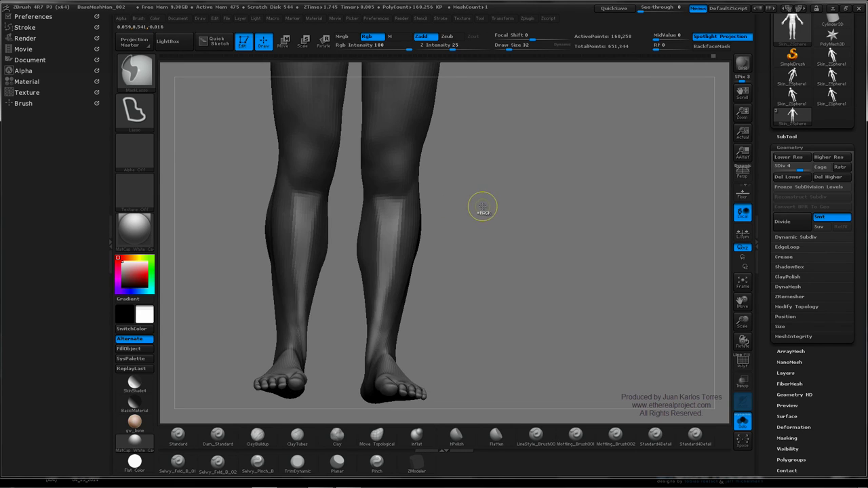
Even out the unmasked shin planes and clear the mask
mouse_move(481, 206)
left_mouse_down()
mouse_move(501, 215)
mouse_move(417, 237)
left_mouse_up()
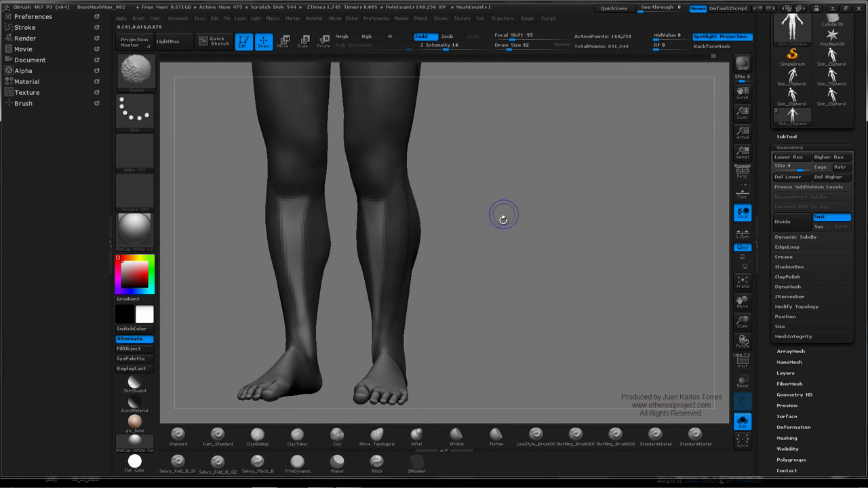
left_click_drag(504, 217, 514, 217, "shift")
left_click_drag(499, 252, 543, 227, "ctrl")
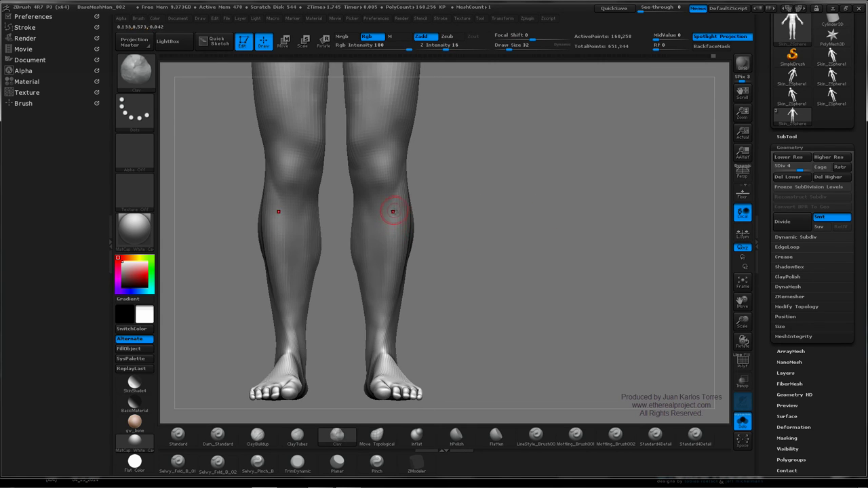
Shape the outer lower legs down to the ankles with the Clay brush and smooth the strokes
key("shift")
mouse_move(415, 252)
left_mouse_down("shift")
mouse_move(352, 239)
mouse_move(377, 236)
mouse_move(367, 230)
left_mouse_up("shift")
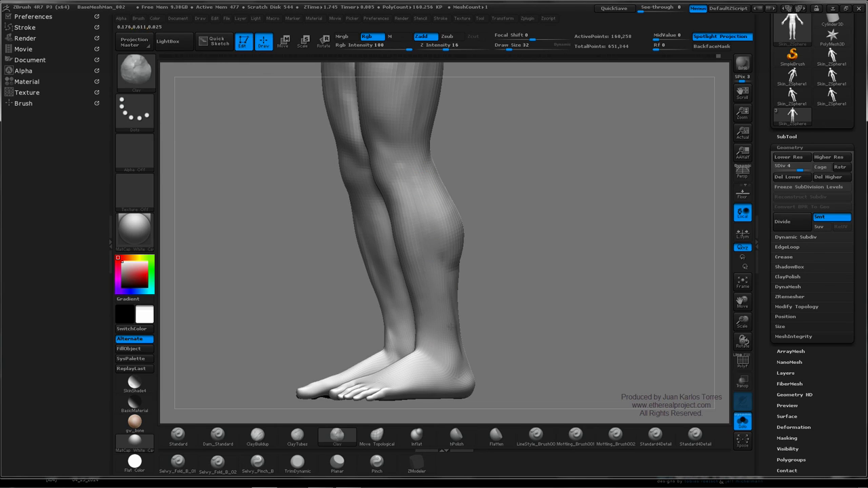
left_click_drag(431, 245, 443, 335)
right_click_drag(435, 273, 400, 273)
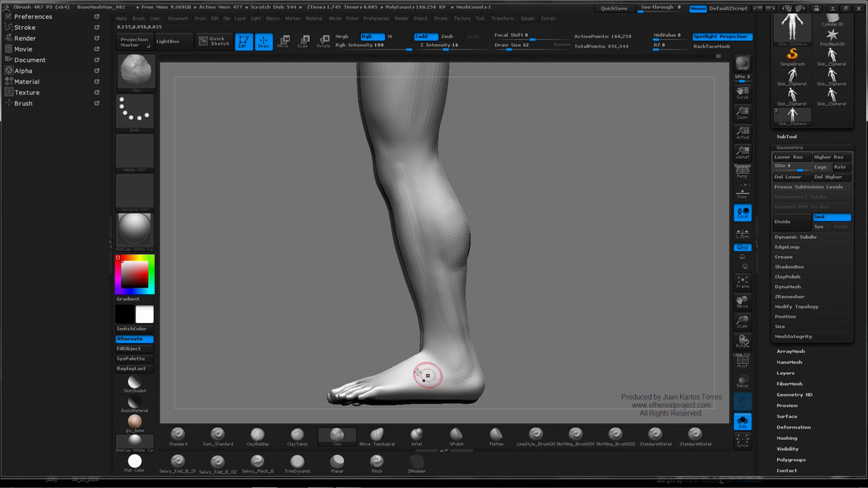
key("shift")
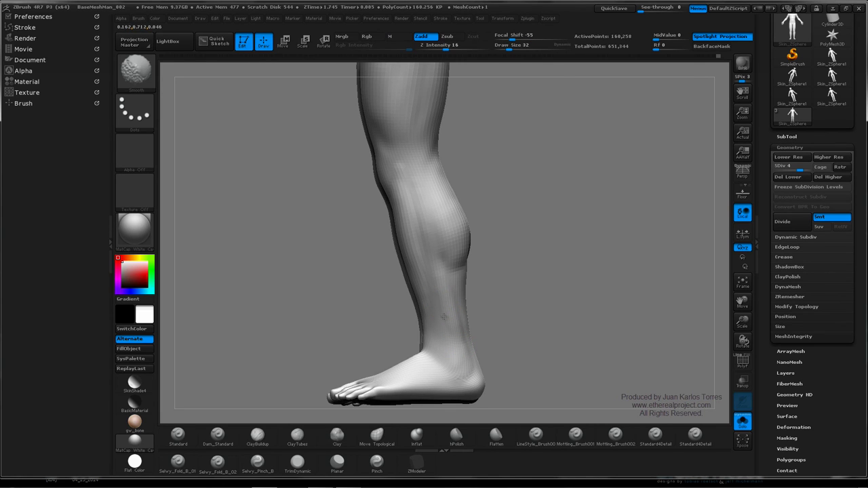
left_click_drag(461, 327, 445, 274, "shift")
mouse_move(441, 287)
right_mouse_down()
mouse_move(470, 293)
mouse_move(405, 290)
right_mouse_up()
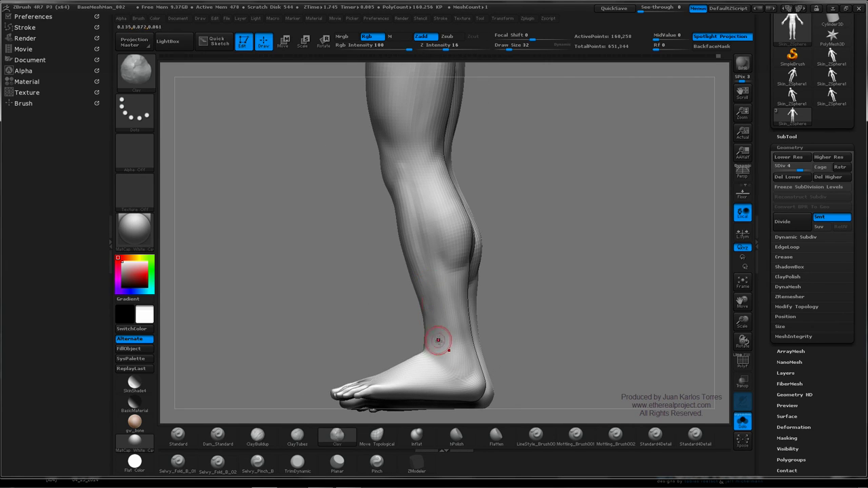
Build up the outer side of the upper calves below the knees and smooth it into the knees
left_click_drag(423, 207, 434, 224)
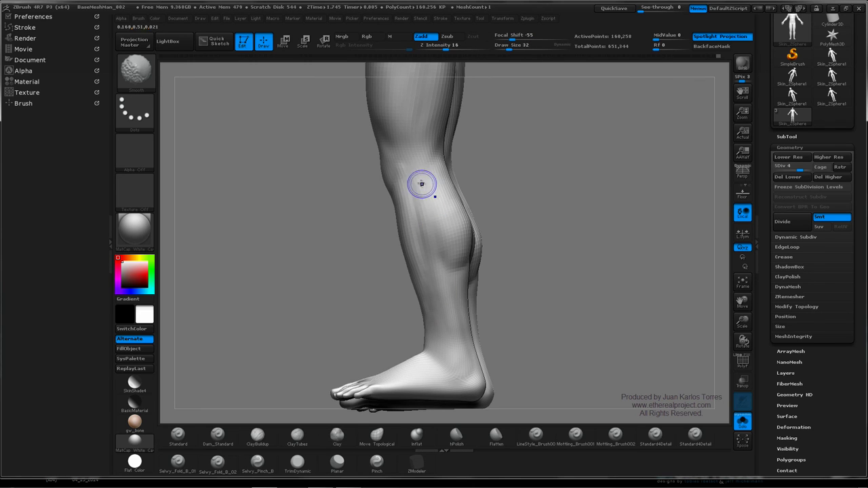
left_click_drag(415, 175, 423, 216, "shift")
right_click_drag(424, 210, 447, 203)
left_click_drag(447, 203, 498, 203)
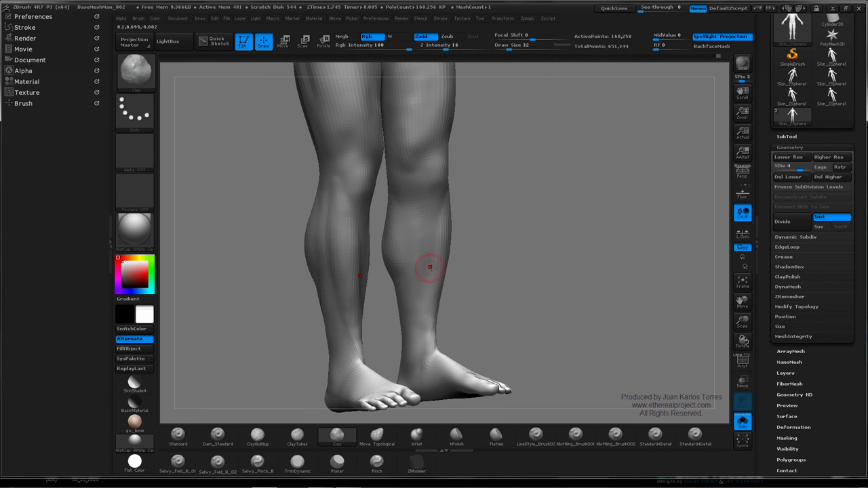
Add Clay along the inner shins and smooth the inner lower legs from the calves to the ankles
left_click_drag(430, 267, 422, 220)
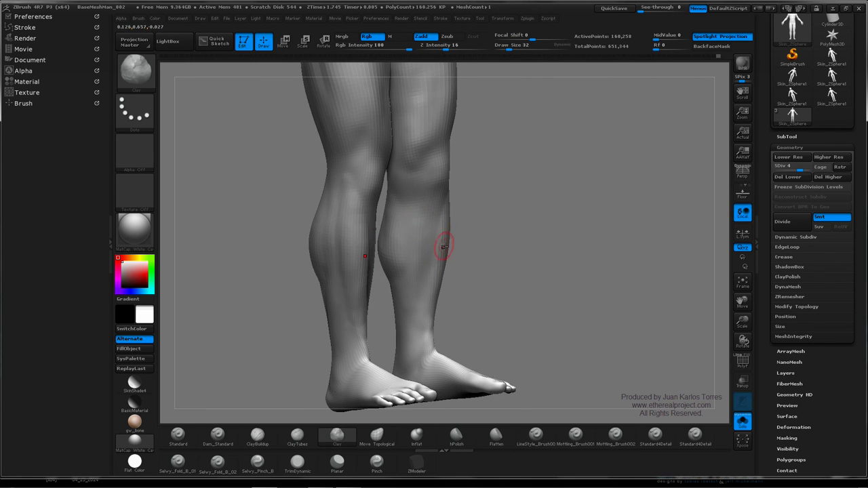
left_click_drag(422, 264, 427, 261)
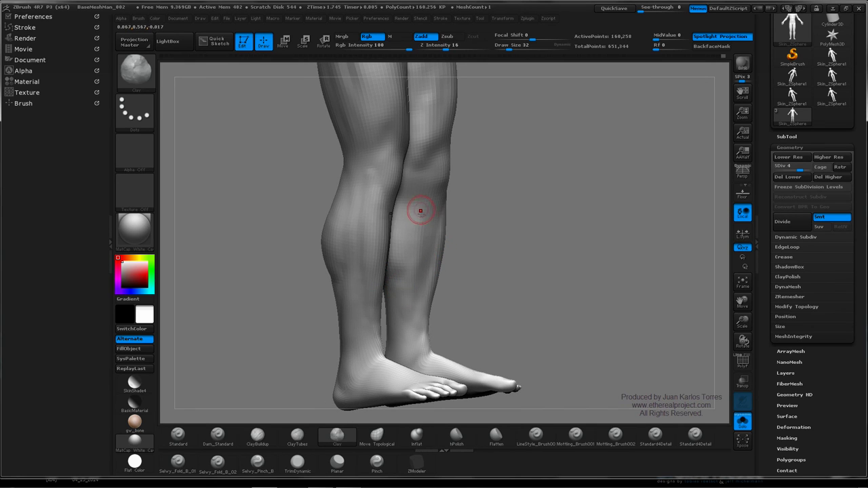
left_click_drag(404, 286, 401, 307, "shift")
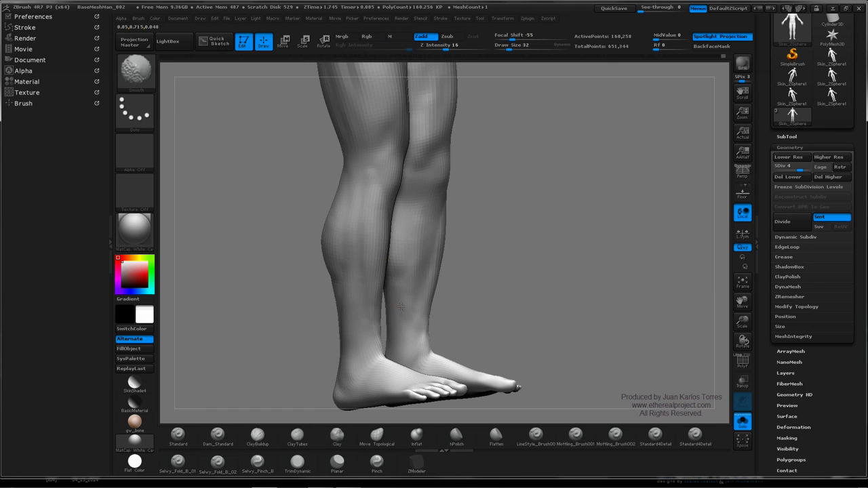
left_click_drag(423, 220, 415, 262, "shift")
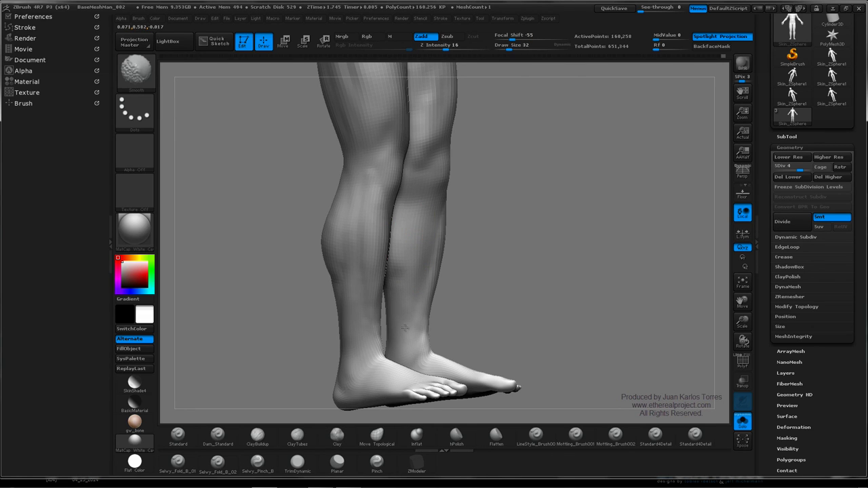
mouse_move(501, 292)
left_mouse_down()
mouse_move(401, 287)
mouse_move(442, 254)
mouse_move(447, 227)
left_mouse_up()
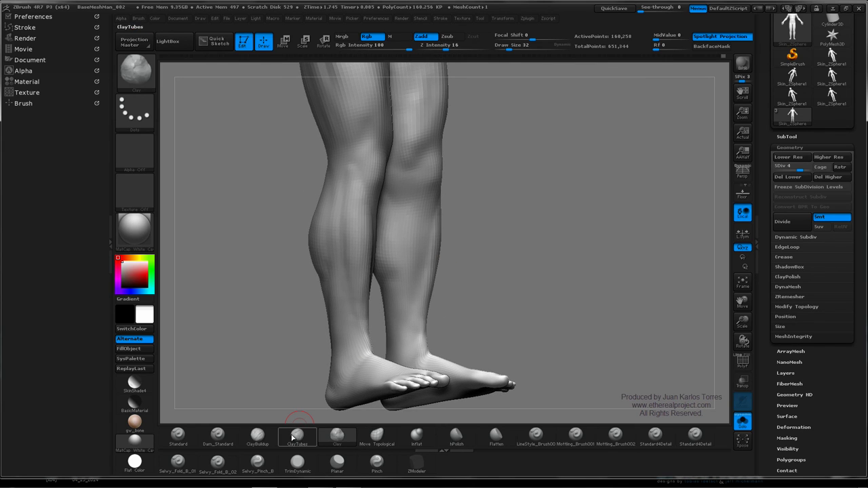
Define the lower and inner edges of the calf muscles with the Dam_Standard brush and smooth the strokes
left_click(217, 437)
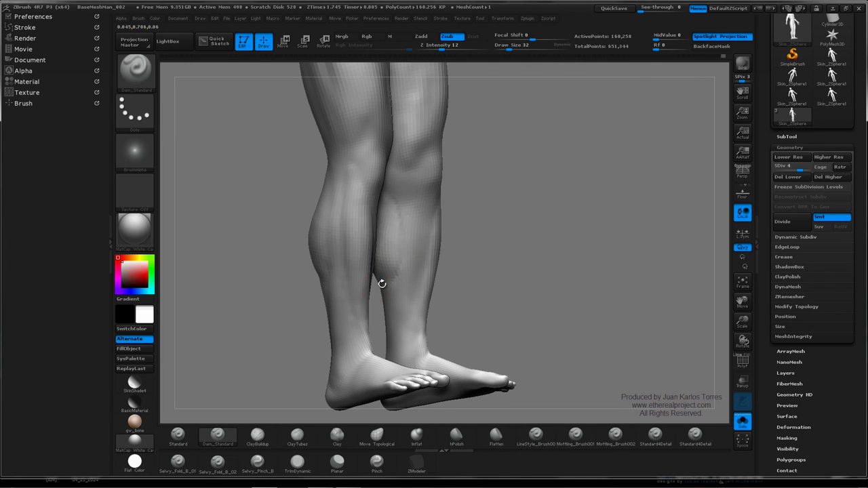
right_click_drag(417, 237, 401, 242)
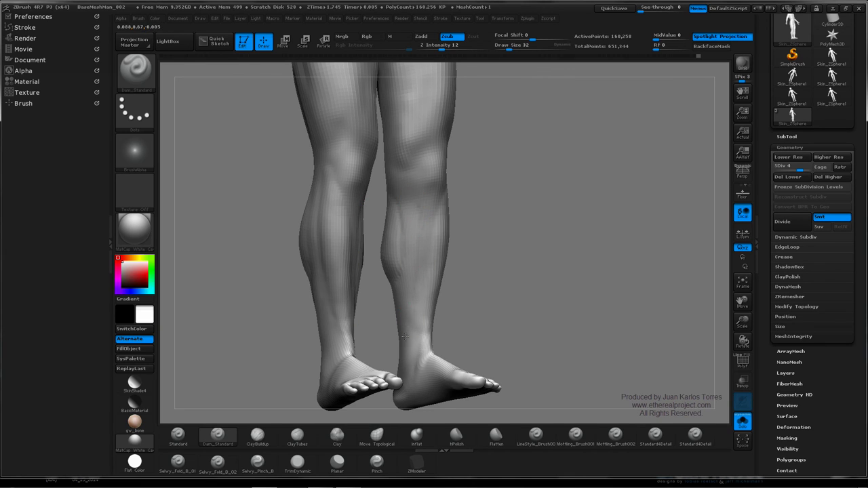
key("shift")
right_click_drag(414, 271, 494, 268)
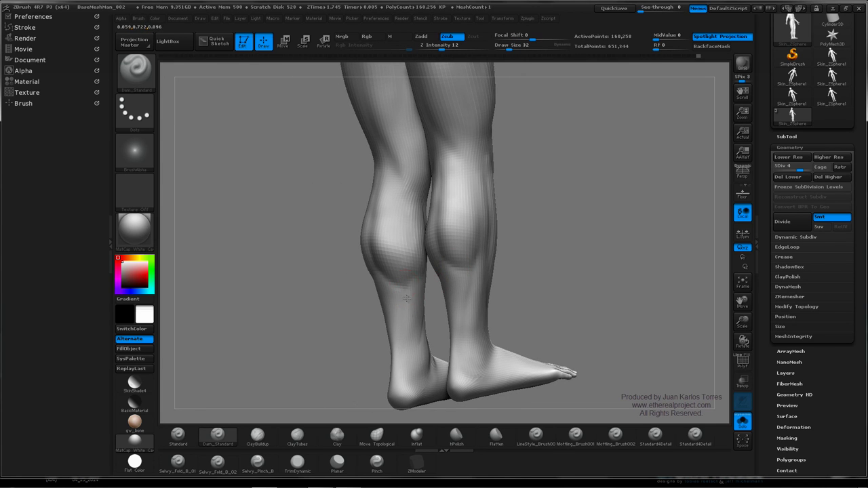
key("shift")
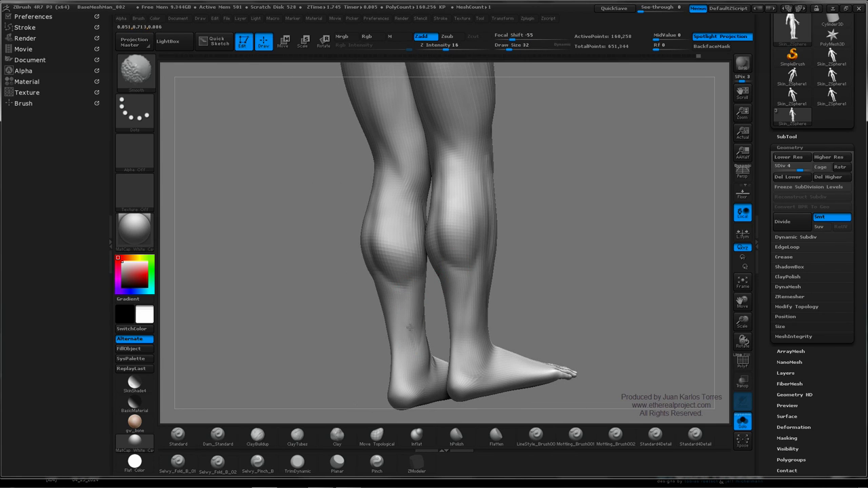
right_click_drag(455, 298, 397, 271)
left_click_drag(432, 243, 423, 183, "shift")
Carve the long inner-thigh muscle line down toward the inner knees with the Dam_Standard brush
mouse_move(600, 239)
left_mouse_down("alt")
mouse_move(502, 231)
mouse_move(524, 256)
left_mouse_up("alt")
left_click_drag(518, 197, 455, 283, "alt")
right_click_drag(438, 246, 449, 276, "ctrl")
mouse_move(488, 207)
left_mouse_down("alt")
mouse_move(491, 265)
mouse_move(460, 256)
mouse_move(403, 271)
left_mouse_up("alt")
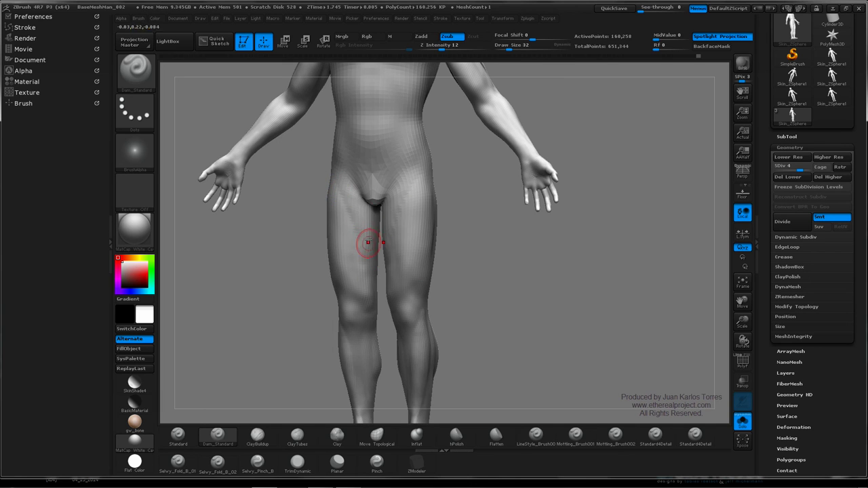
right_click_drag(366, 229, 392, 216)
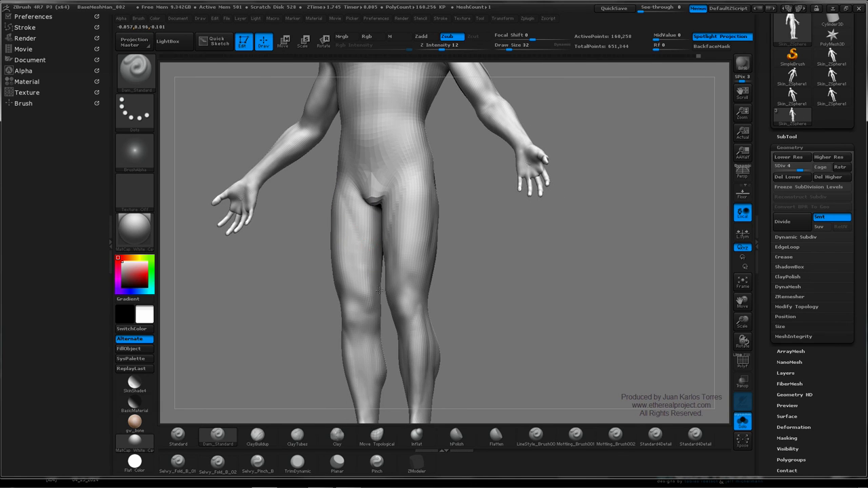
mouse_move(372, 255)
left_mouse_down()
mouse_move(363, 248)
mouse_move(368, 259)
left_mouse_up()
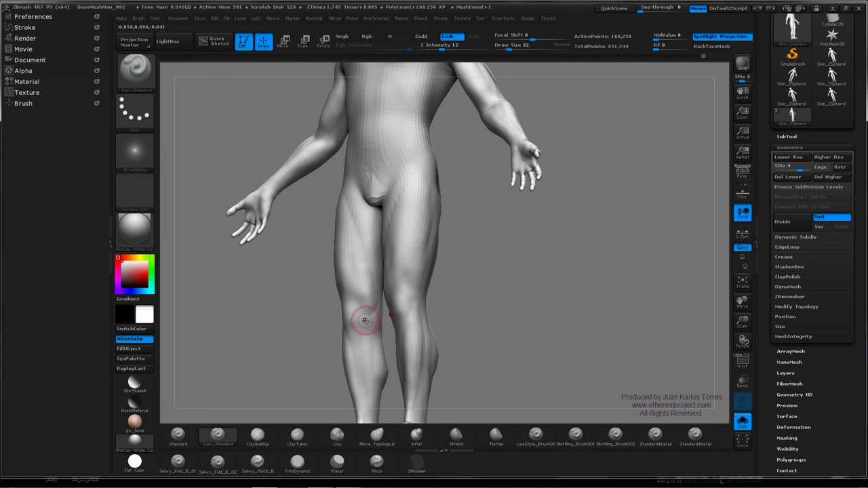
key("ctrl")
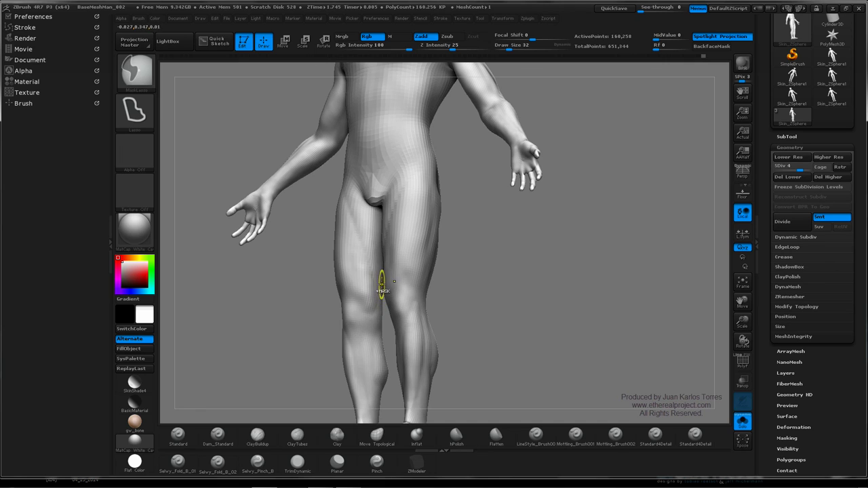
key("ctrl")
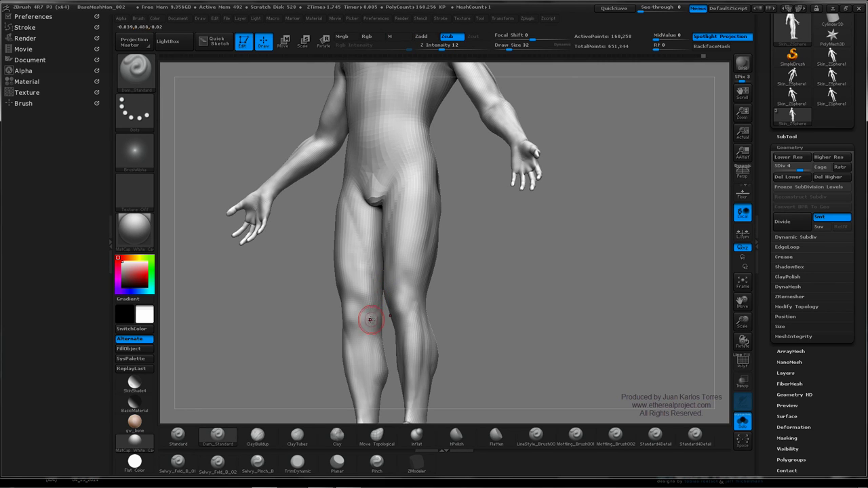
Continue the inner-thigh grooves around the inner side of the knees and soften them
right_click_drag(356, 334, 400, 315)
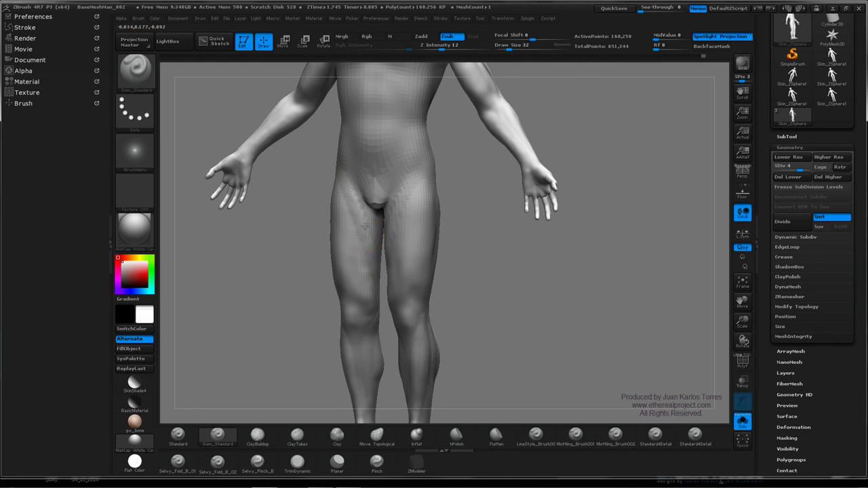
mouse_move(365, 226)
left_mouse_down()
mouse_move(329, 183)
mouse_move(310, 176)
mouse_move(329, 177)
mouse_move(315, 172)
mouse_move(318, 161)
left_mouse_up()
right_click_drag(395, 253, 382, 280)
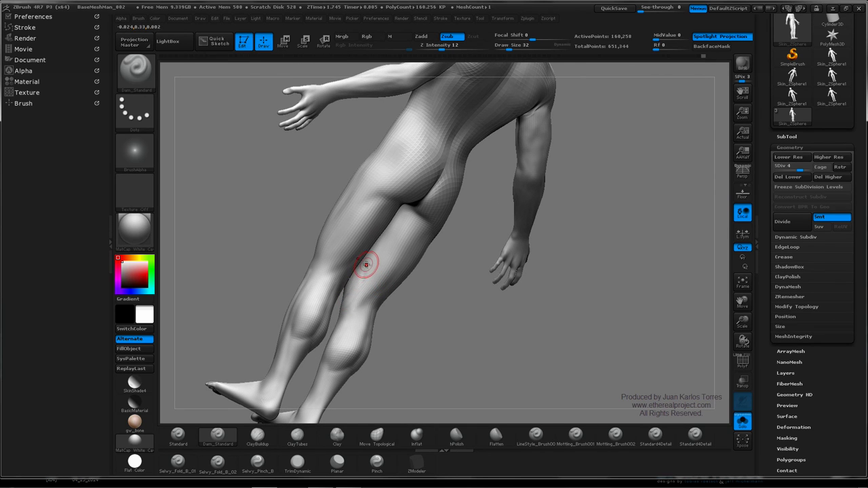
left_click_drag(368, 263, 345, 312)
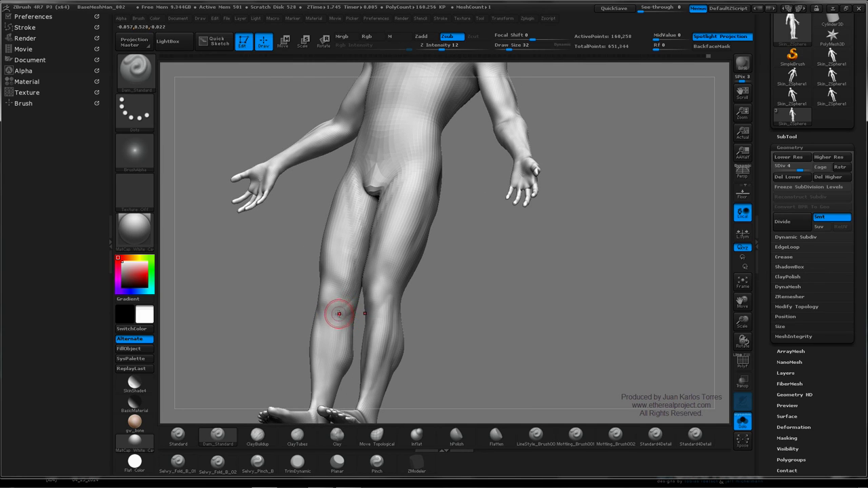
mouse_move(335, 310)
left_mouse_down("shift")
mouse_move(341, 326)
mouse_move(343, 303)
left_mouse_up("shift")
mouse_move(344, 305)
right_mouse_down()
mouse_move(370, 320)
mouse_move(349, 330)
mouse_move(336, 315)
mouse_move(351, 309)
right_mouse_up()
Carve the muscle line from the front of the hips across the upper thighs and smooth it
left_click_drag(354, 178, 353, 210, "shift")
mouse_move(353, 212)
right_mouse_down()
mouse_move(386, 227)
mouse_move(375, 235)
right_mouse_up()
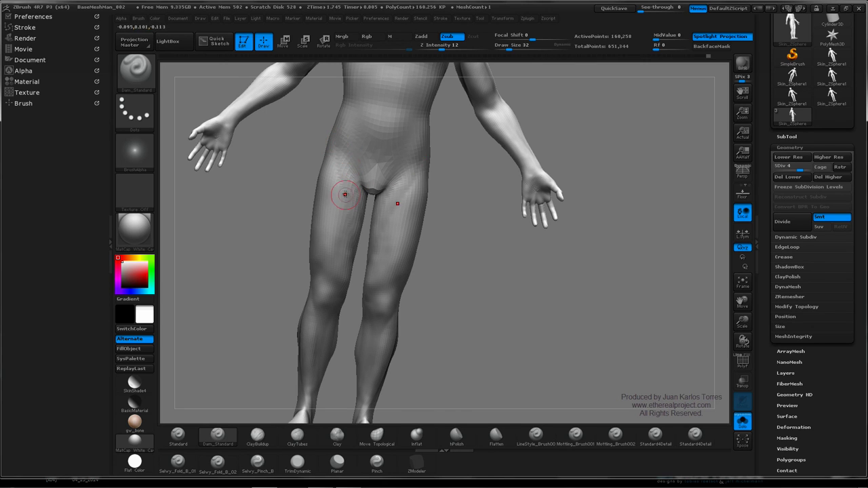
left_click_drag(339, 144, 350, 207, "shift")
right_click_drag(347, 164, 342, 148)
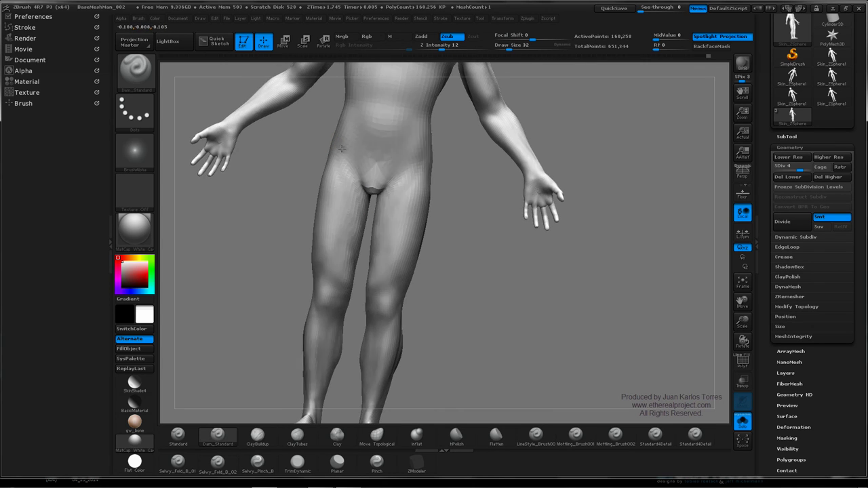
left_click_drag(340, 149, 348, 159)
left_click_drag(341, 152, 370, 178, "shift")
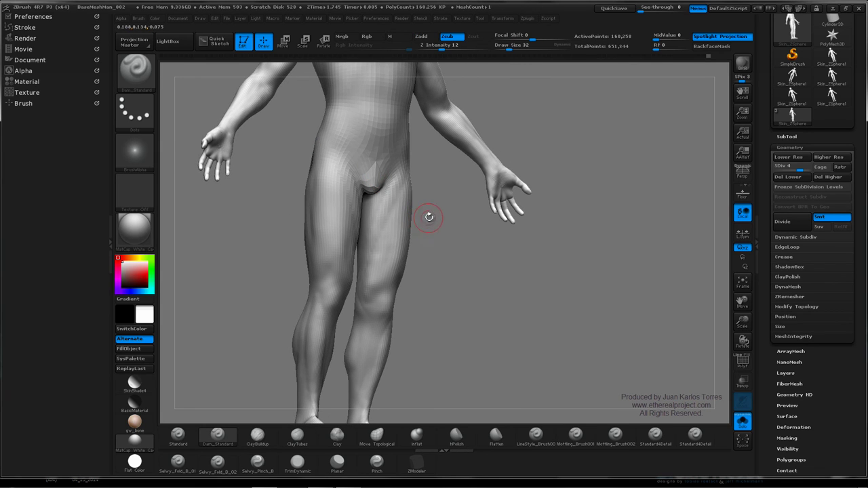
Check the full-leg silhouette, then carve the muscle creases just above the kneecaps and smooth them
left_click_drag(450, 224, 455, 260, "shift")
mouse_move(459, 207)
right_mouse_down("ctrl")
mouse_move(478, 221)
mouse_move(404, 196)
mouse_move(380, 199)
mouse_move(402, 185)
mouse_move(408, 271)
mouse_move(418, 250)
mouse_move(409, 248)
right_mouse_up("ctrl")
key("shift")
left_click_drag(379, 295, 377, 304, "shift")
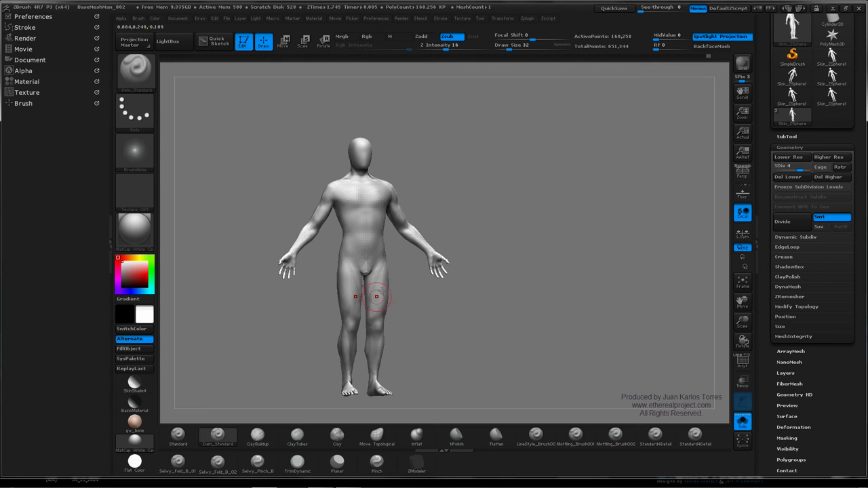
mouse_move(377, 296)
right_mouse_down("shift")
mouse_move(533, 217)
mouse_move(527, 242)
mouse_move(569, 155)
right_mouse_up("shift")
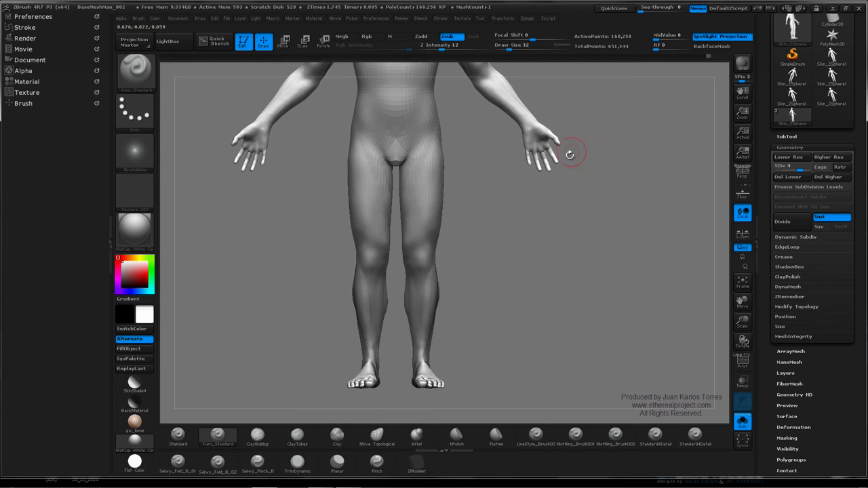
mouse_move(478, 269)
right_mouse_down("alt")
mouse_move(476, 249)
mouse_move(422, 226)
mouse_move(352, 227)
right_mouse_up("alt")
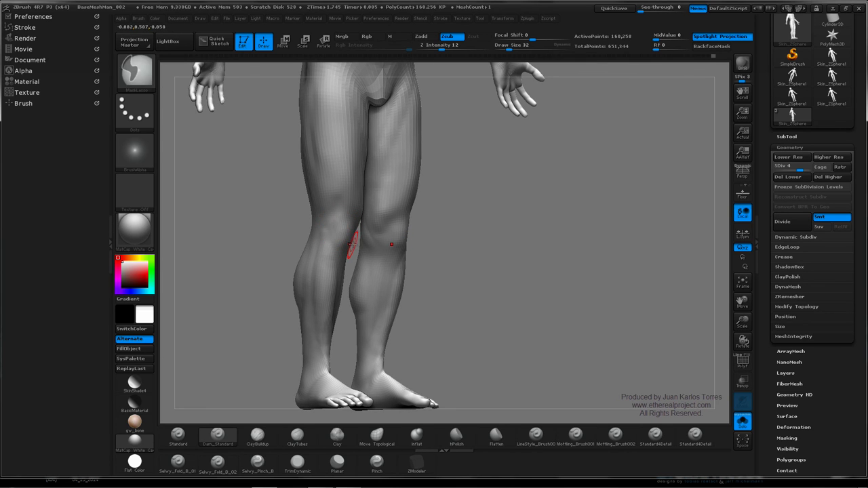
right_click_drag(332, 234, 313, 223)
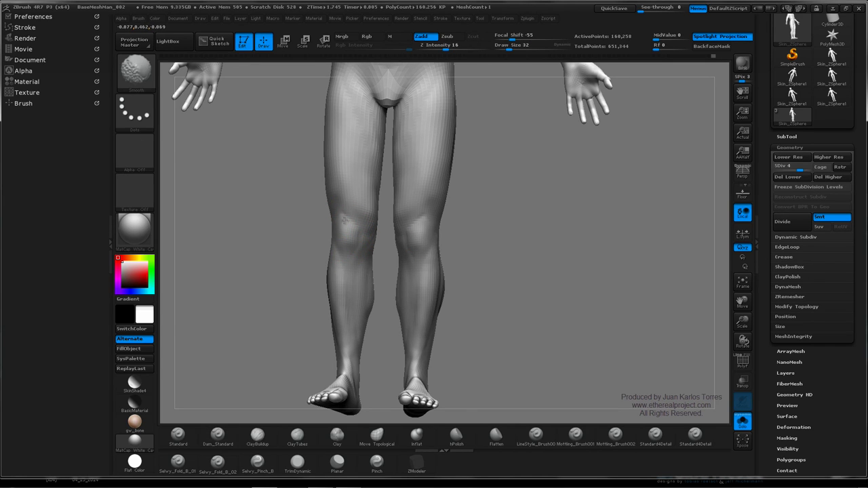
left_click_drag(533, 227, 417, 230)
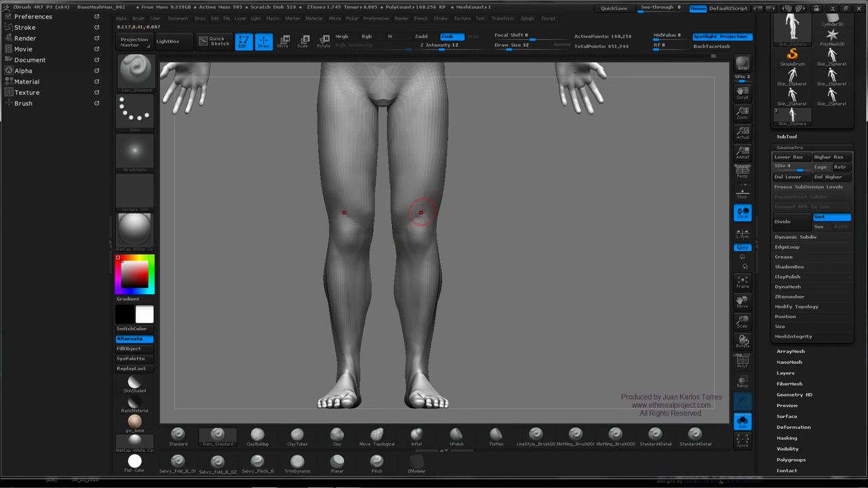
left_click_drag(485, 208, 436, 209)
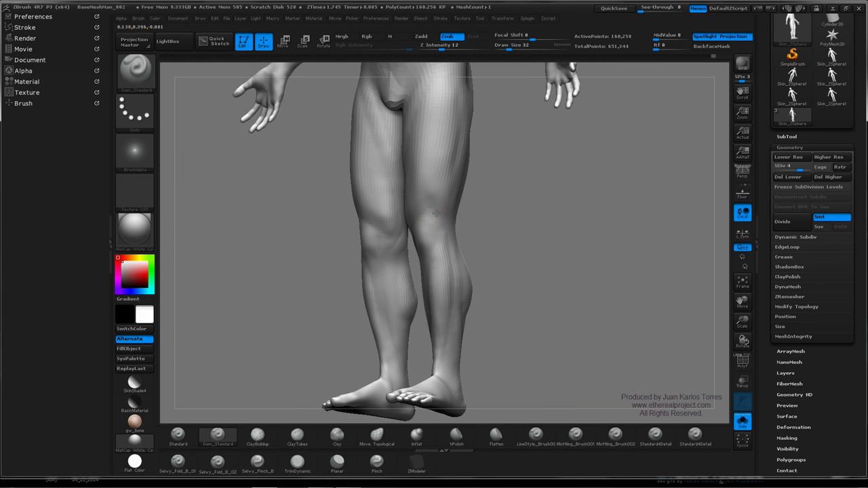
key("shift")
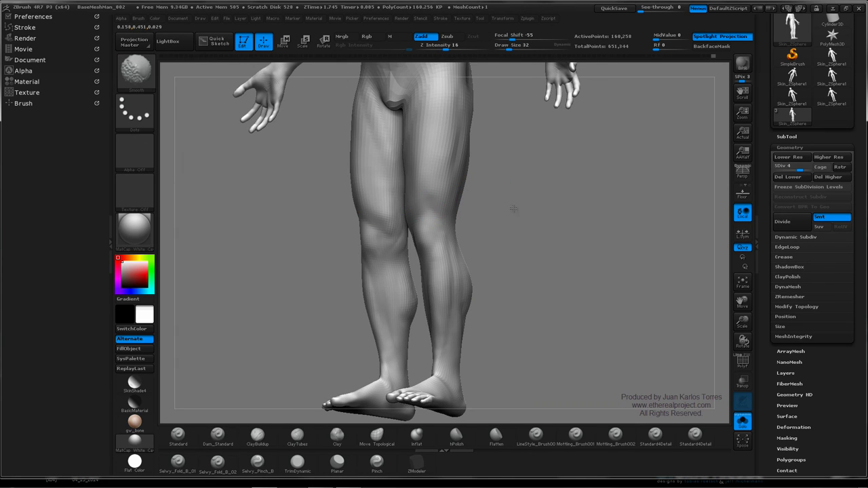
mouse_move(513, 208)
left_mouse_down("shift")
mouse_move(500, 213)
mouse_move(508, 211)
left_mouse_up("shift")
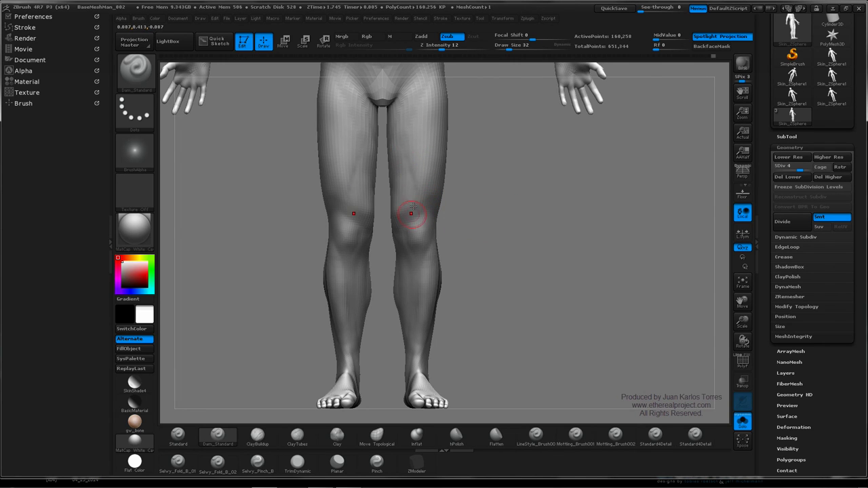
Carve the quadriceps separations down the front of the thighs and smooth the strokes
right_click_drag(418, 167, 405, 252, "alt")
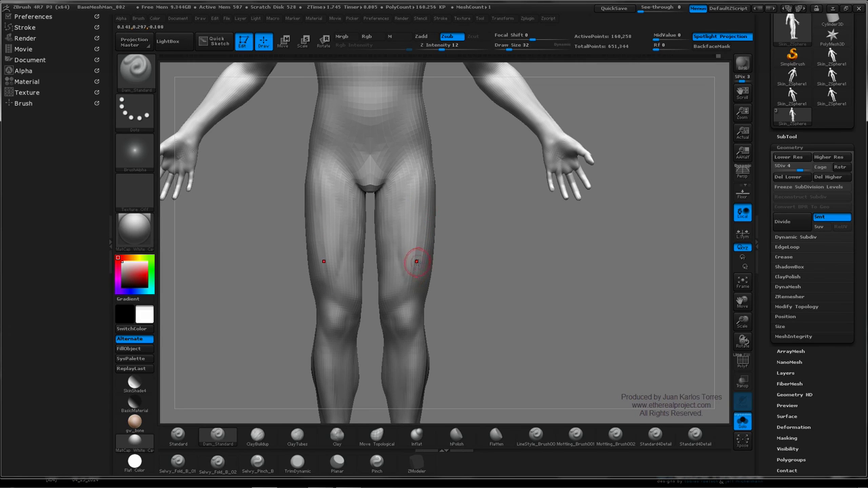
key("shift")
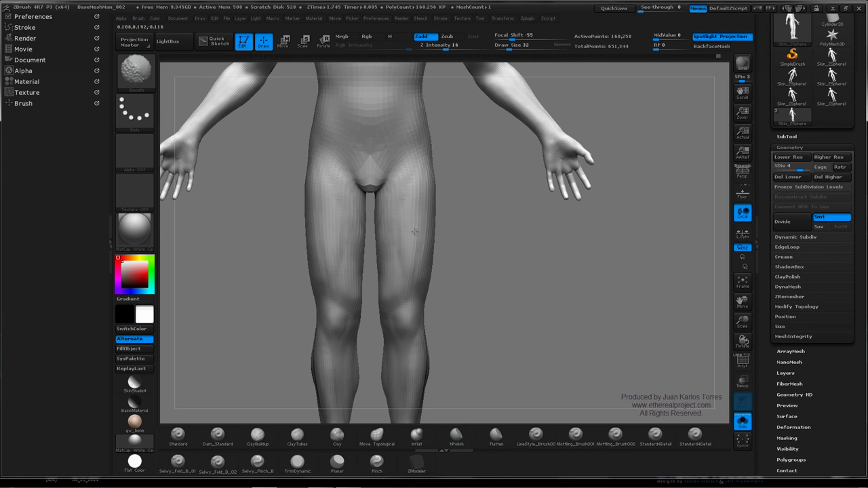
left_click_drag(441, 238, 419, 235)
key("shift")
left_click_drag(425, 187, 420, 236, "shift")
Refine the outer and upper front planes of the thighs and smooth them toward the hips
mouse_move(450, 211)
left_mouse_down()
mouse_move(389, 203)
mouse_move(444, 180)
left_mouse_up()
right_click_drag(415, 180, 423, 183)
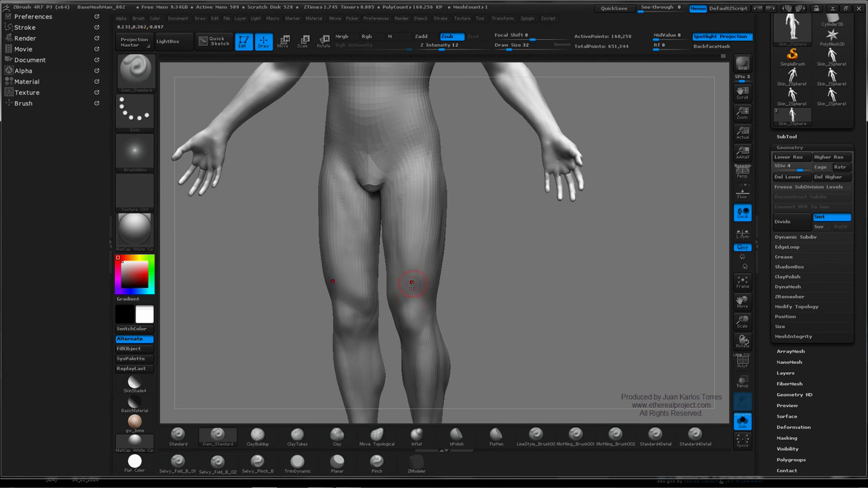
key("shift")
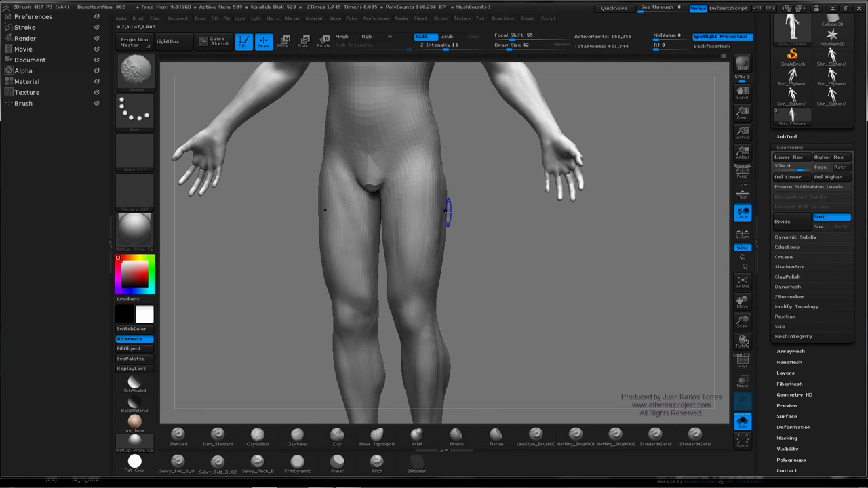
mouse_move(446, 207)
left_mouse_down()
mouse_move(470, 196)
mouse_move(504, 218)
left_mouse_up()
mouse_move(503, 219)
right_mouse_down("ctrl")
mouse_move(450, 223)
mouse_move(488, 203)
right_mouse_up("ctrl")
left_click_drag(422, 171, 429, 195, "shift")
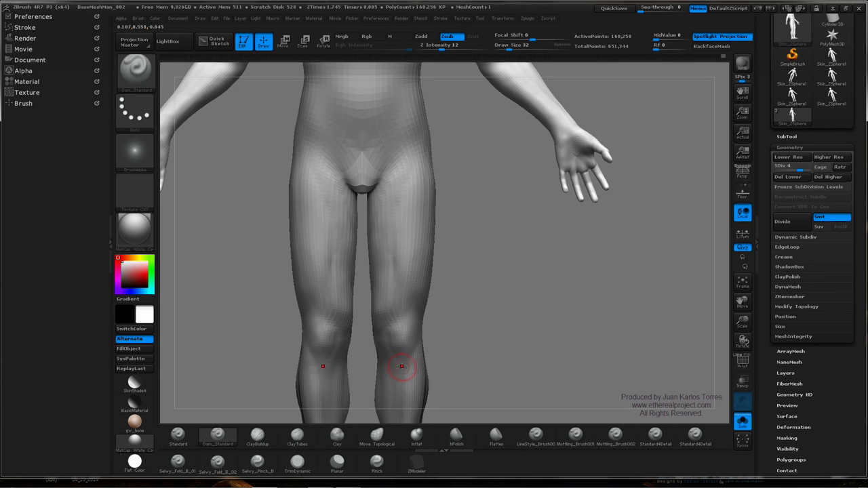
Carve the outer quadriceps line along the sides of the thighs down to the knees
right_click_drag(416, 258, 395, 255)
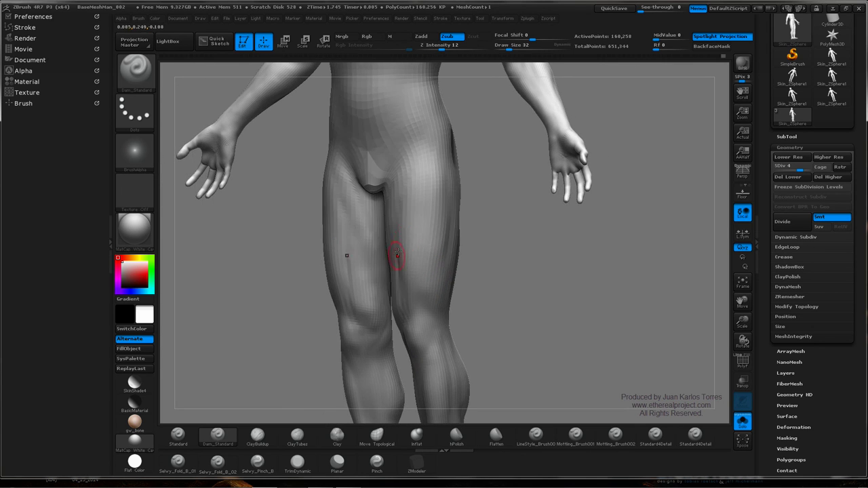
right_click_drag(434, 219, 441, 207)
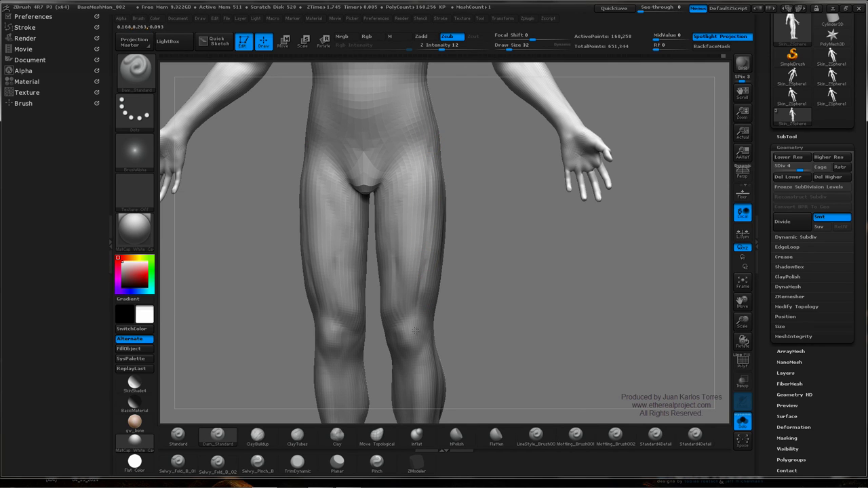
left_click_drag(416, 251, 427, 219)
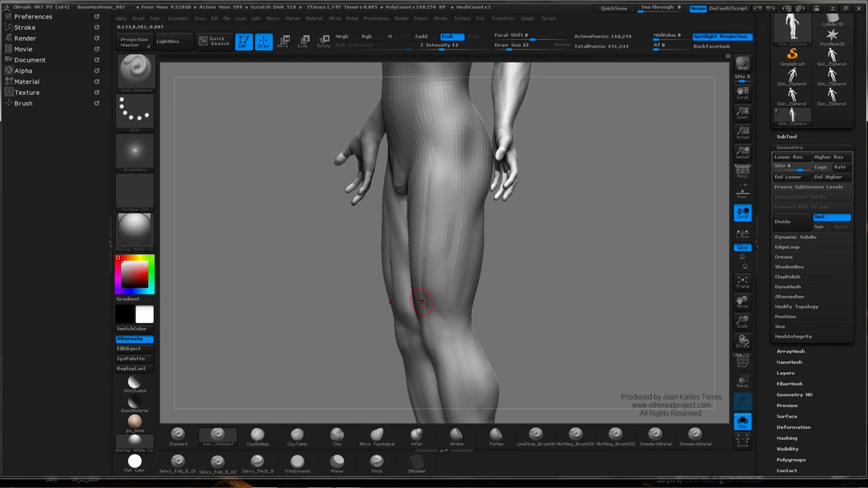
left_click_drag(483, 273, 493, 260)
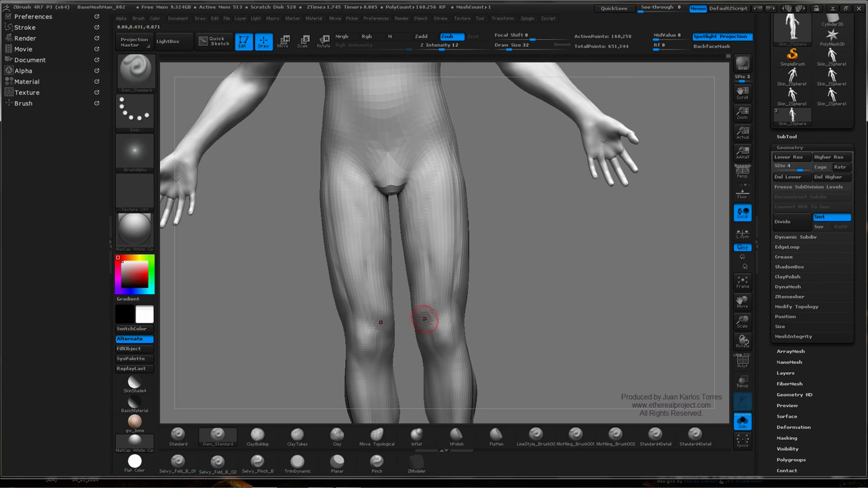
Define the inner quadriceps above the knees and carve the central groove down the front of the thighs
mouse_move(441, 309)
right_mouse_down()
mouse_move(422, 313)
mouse_move(429, 258)
right_mouse_up()
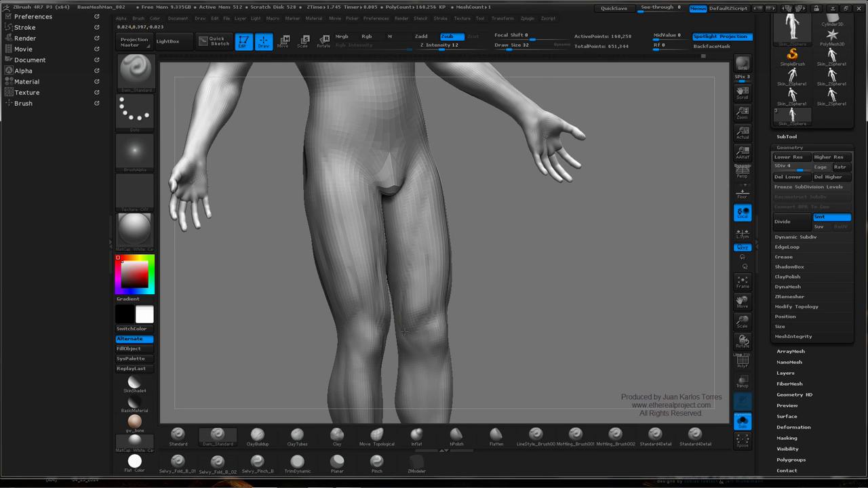
left_click_drag(427, 198, 428, 273)
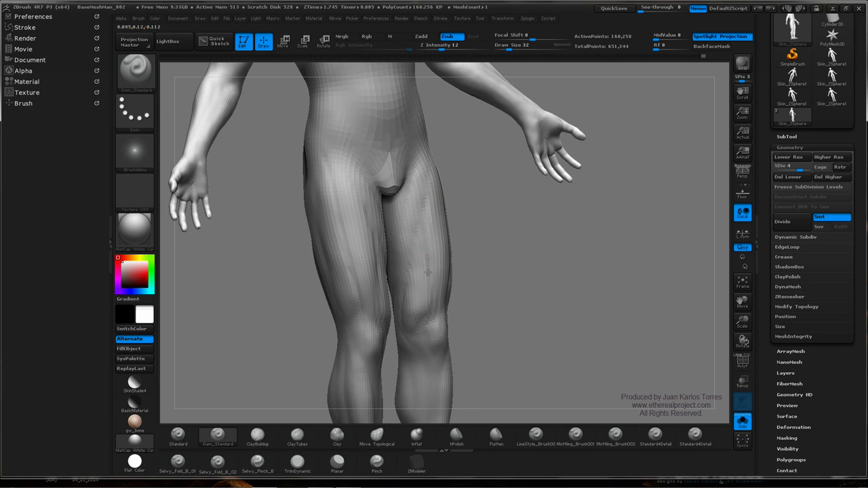
right_click_drag(427, 278, 393, 258)
left_click_drag(544, 248, 532, 248, "shift")
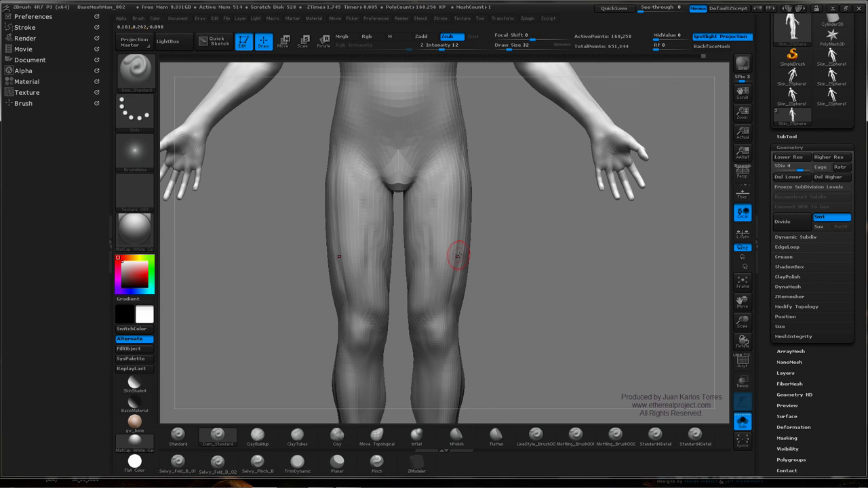
Preview the thighs at subdivision level 5, return to level 4, and smooth the inner thighs just above the knees
key("d")
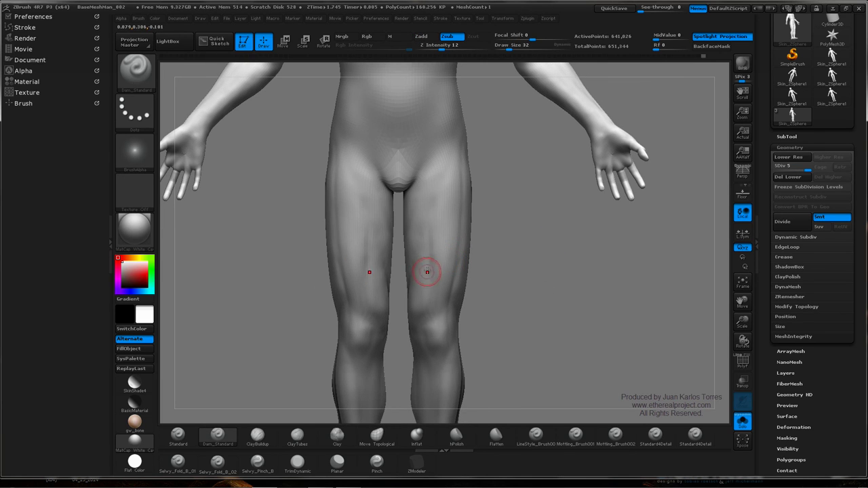
key("shift")
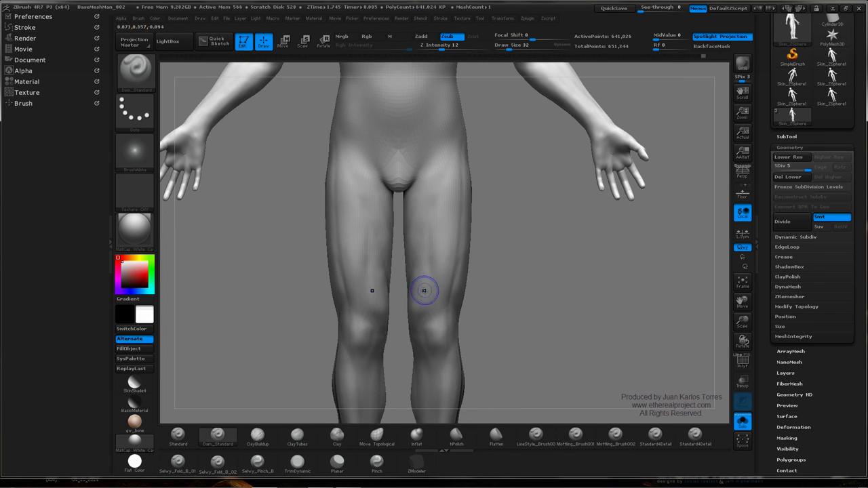
key("shift+d")
right_click_drag(432, 279, 424, 296)
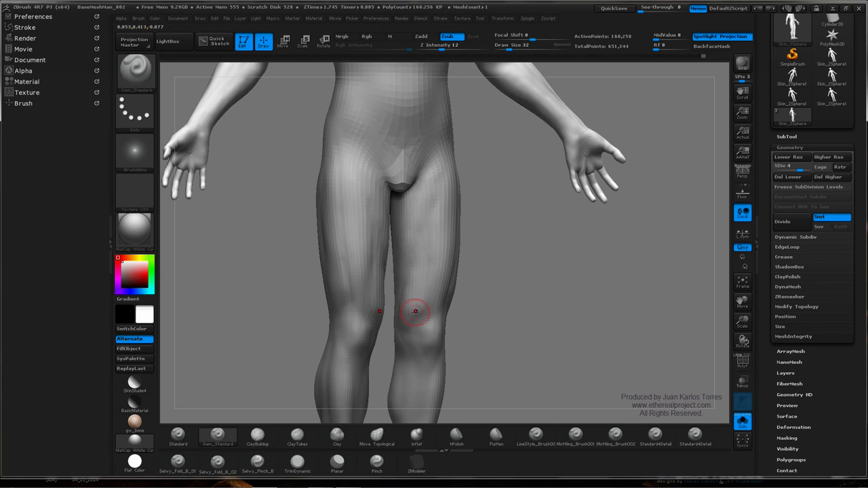
key("shift")
left_click_drag(419, 270, 415, 298, "shift")
left_click_drag(469, 275, 530, 262, "shift")
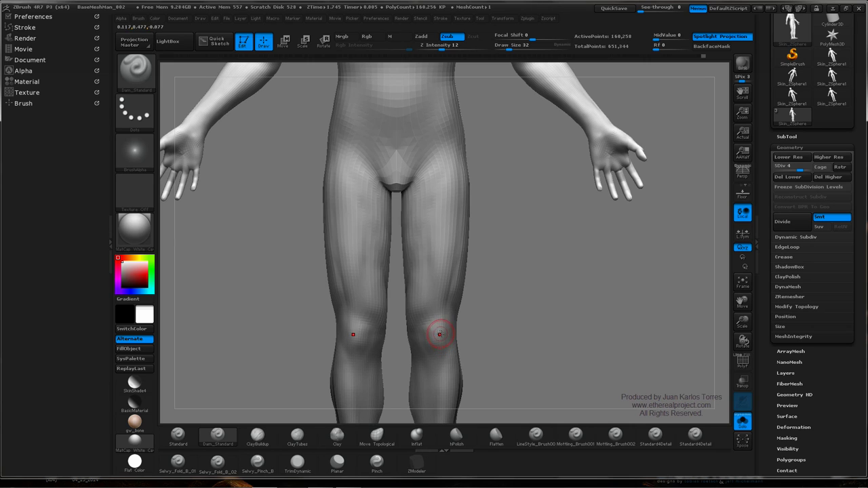
mouse_move(577, 255)
right_mouse_down("ctrl")
mouse_move(427, 254)
mouse_move(498, 254)
mouse_move(455, 281)
right_mouse_up("ctrl")
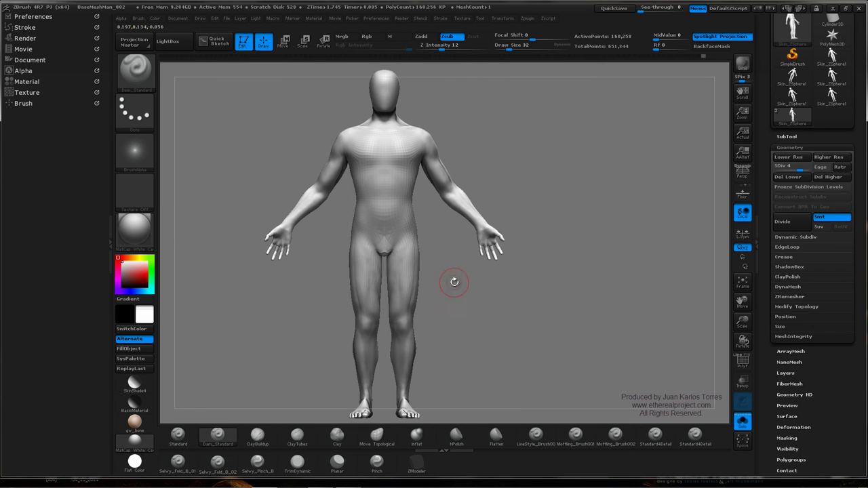
mouse_move(416, 234)
right_mouse_down("ctrl")
mouse_move(440, 272)
mouse_move(434, 288)
right_mouse_up("ctrl")
left_click_drag(434, 288, 514, 273, "alt")
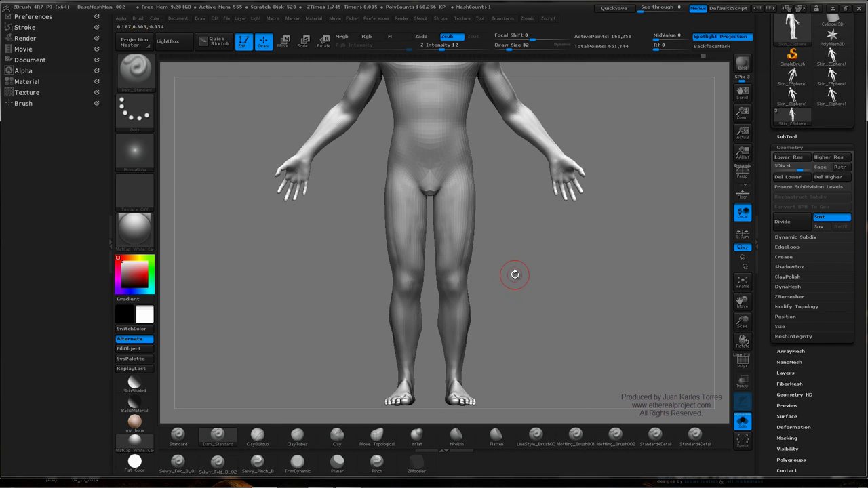